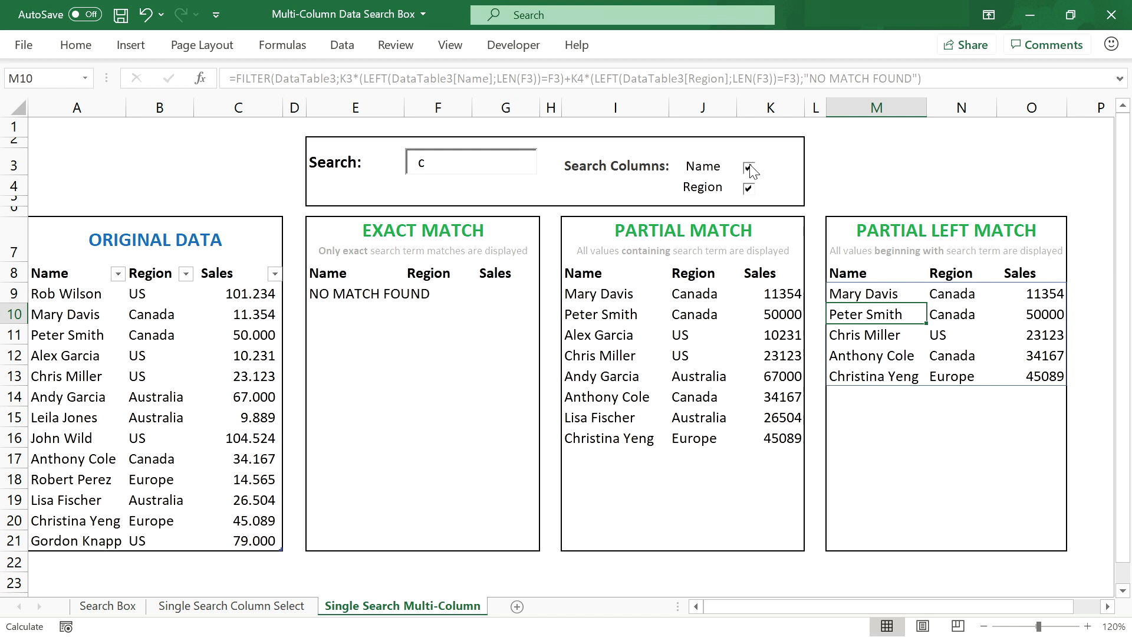
Toggle the Name and Region search columns off and back on to compare the matches for "c".
click(750, 169)
click(749, 169)
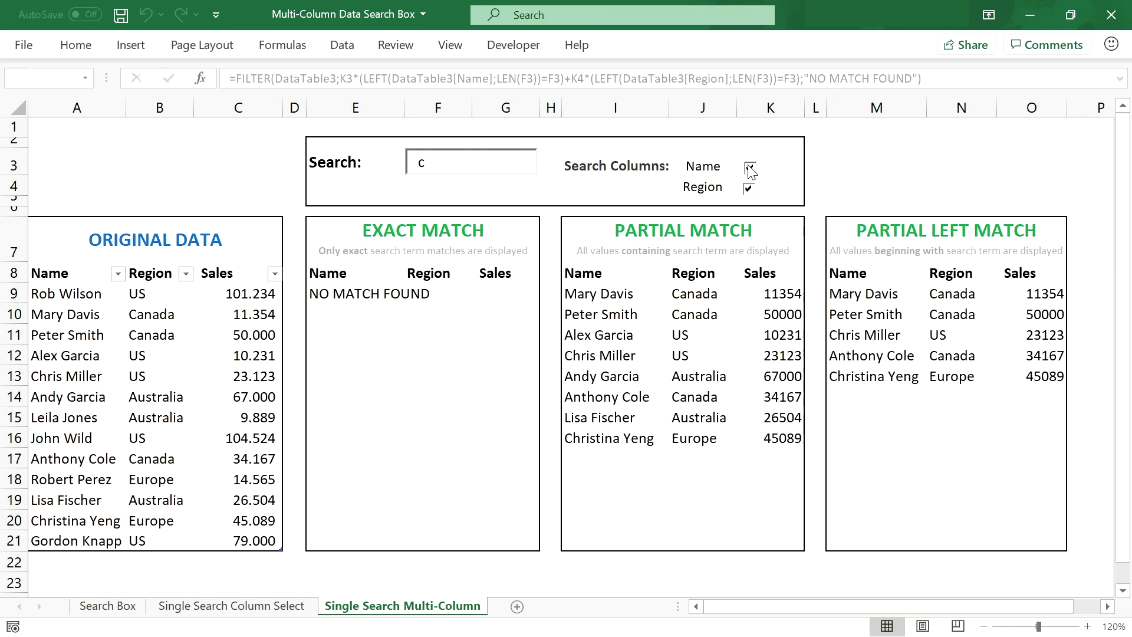
click(749, 189)
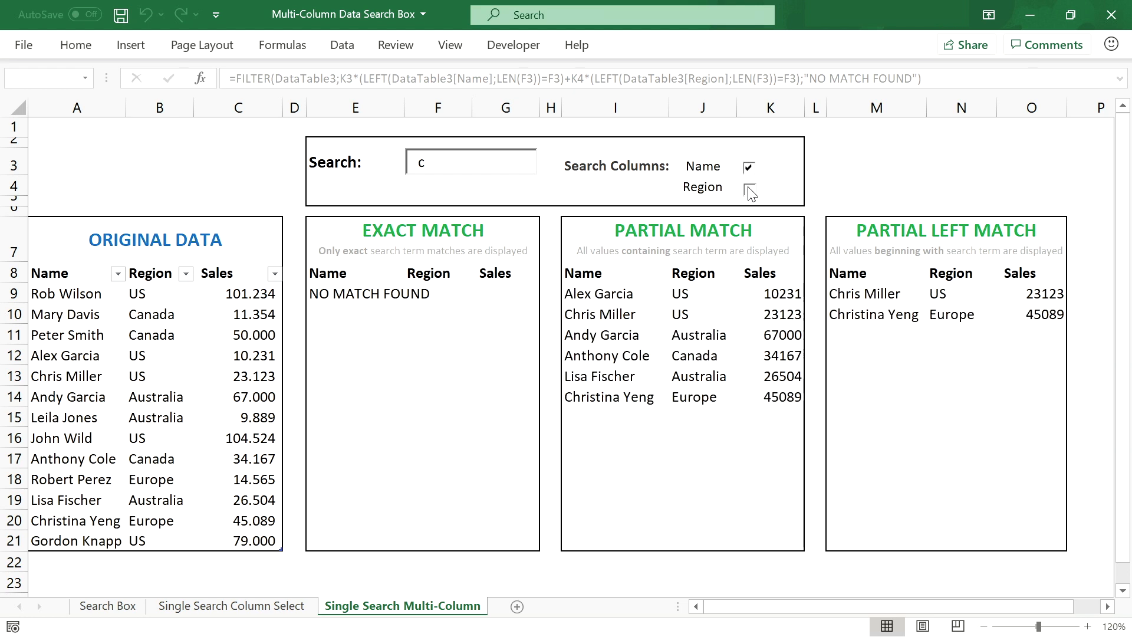
click(749, 189)
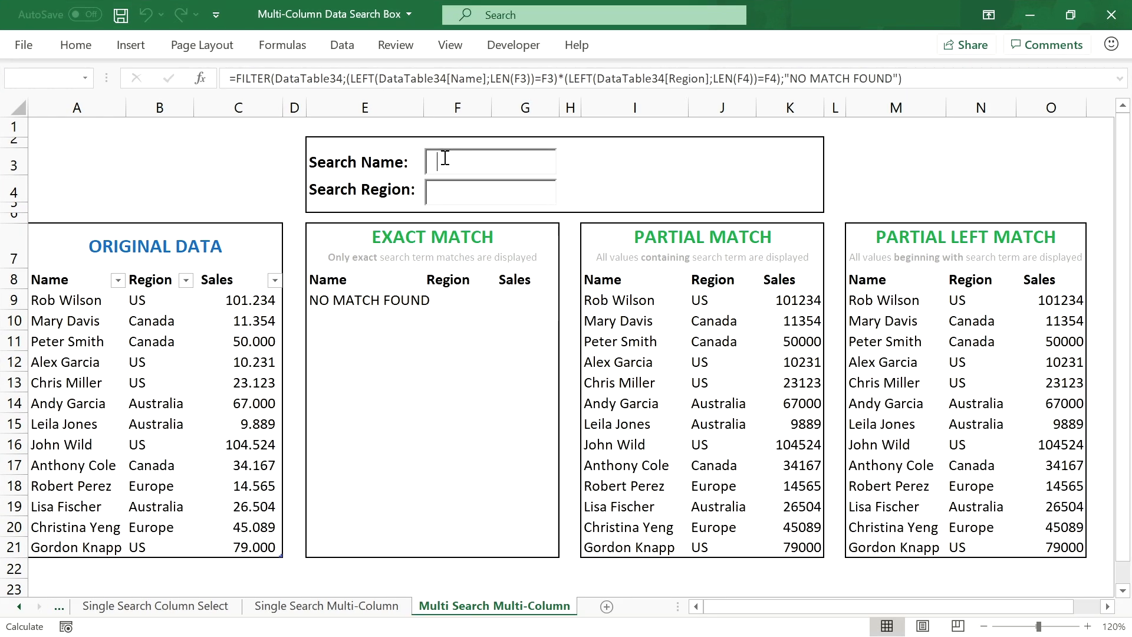
On the Multi Search Multi-Column sheet, search for names with "r" combined with regions with "u".
text(r)
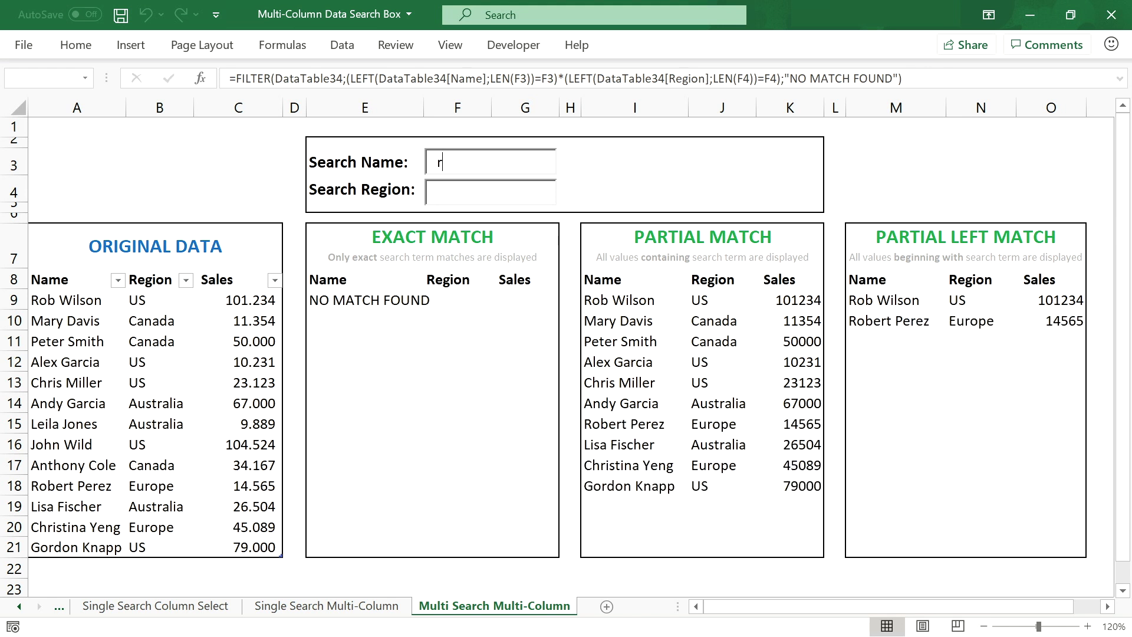
click(466, 193)
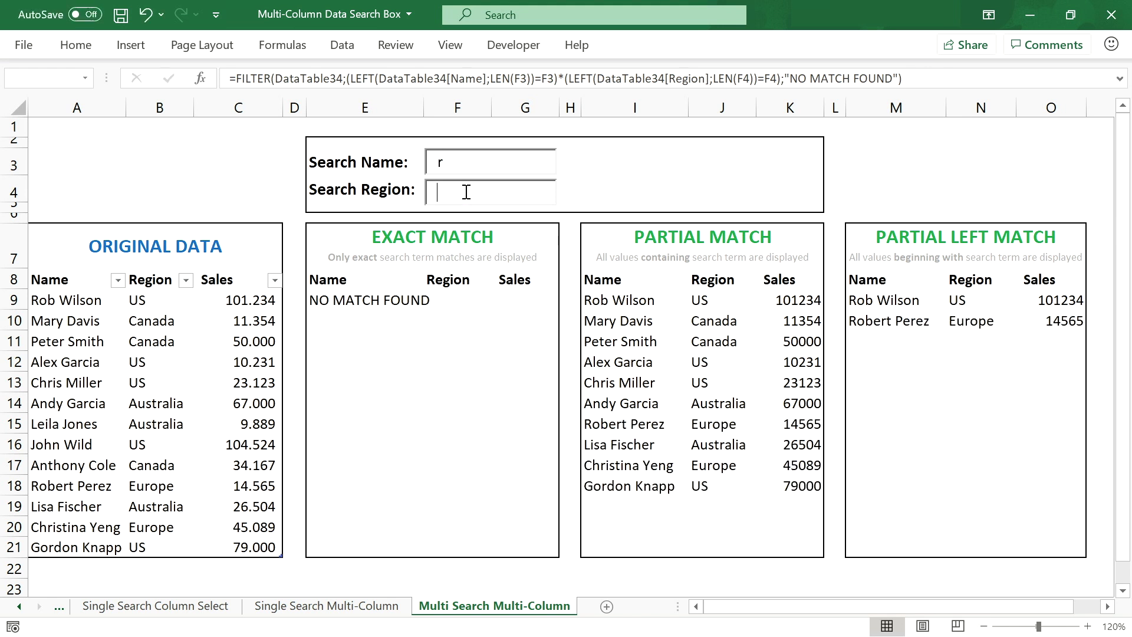
text(u)
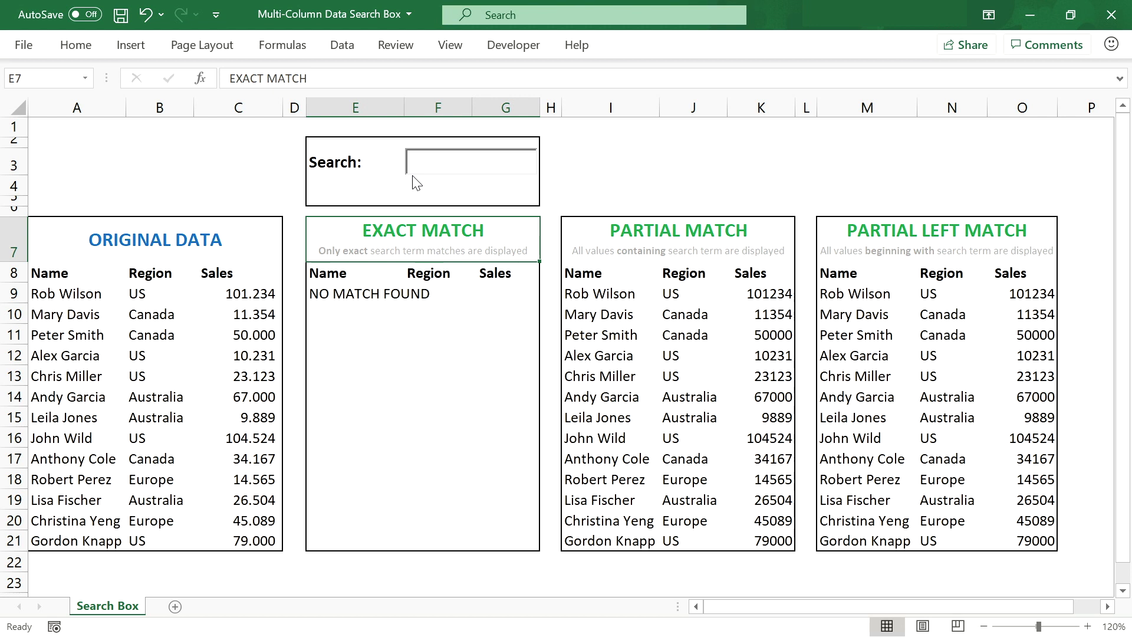
Review the names in A9:A21 and search for one person by first name, extended to the full name.
click(471, 161)
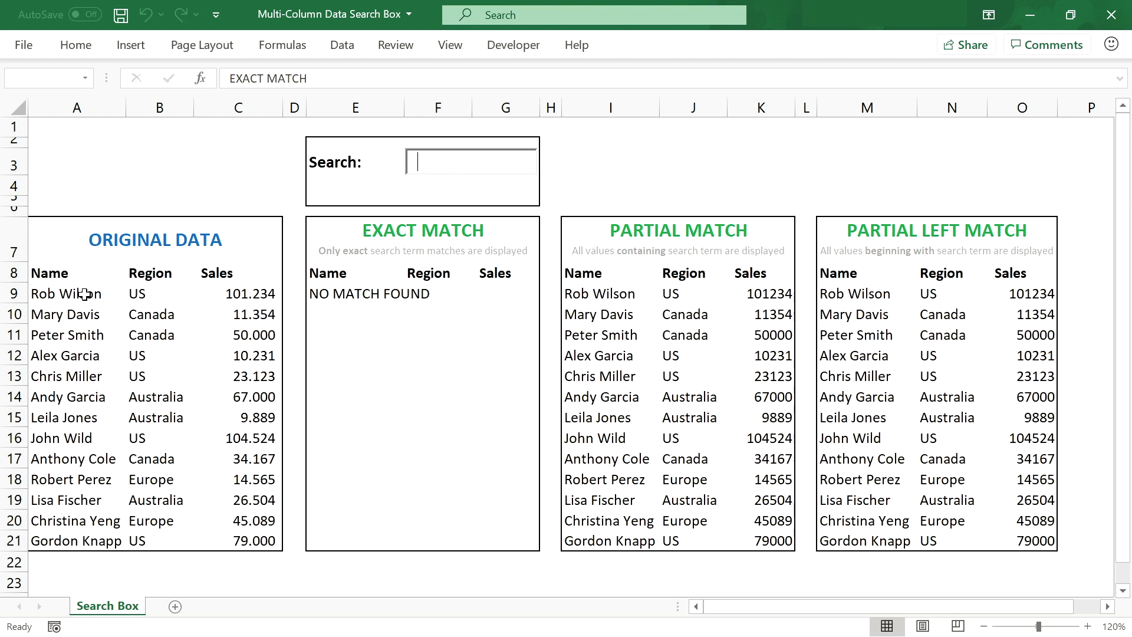
drag(84, 294, 83, 540)
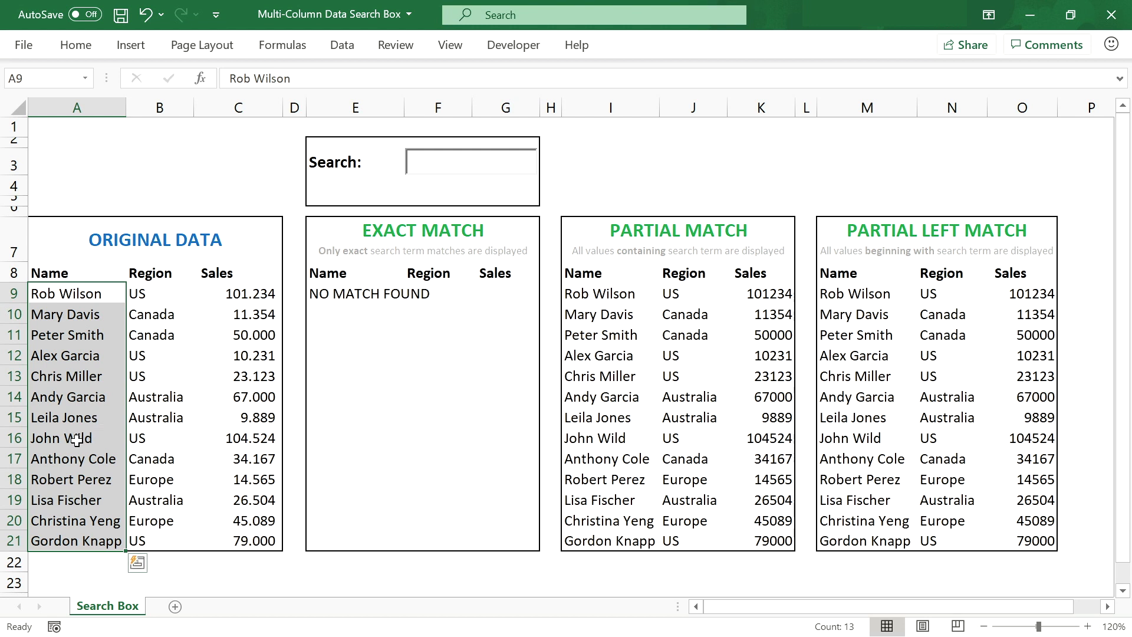
click(470, 157)
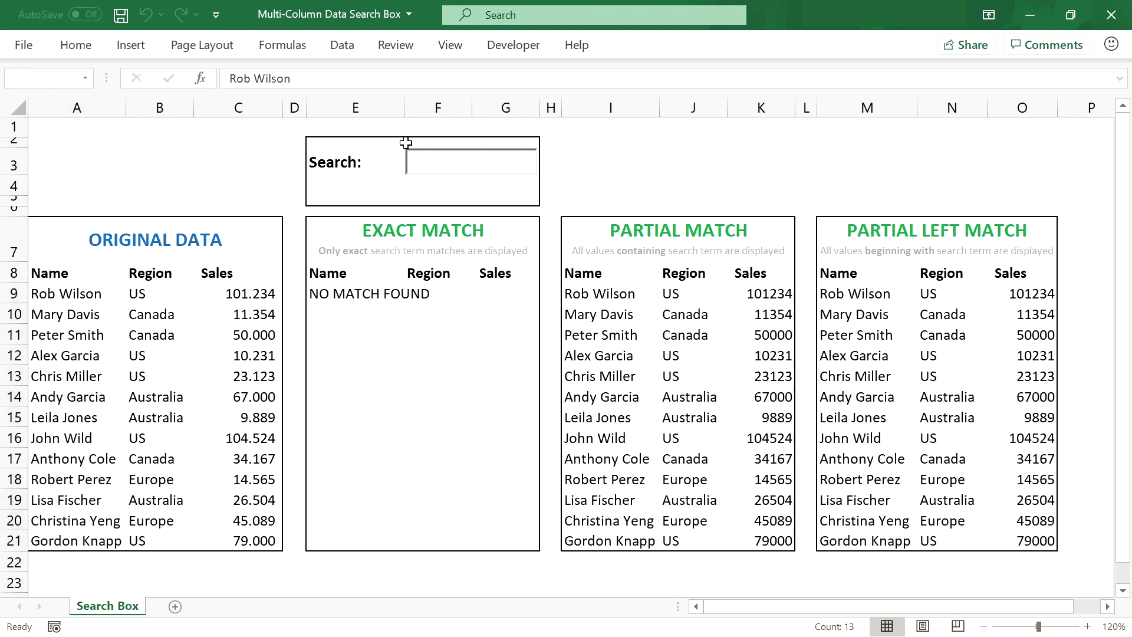
text(John)
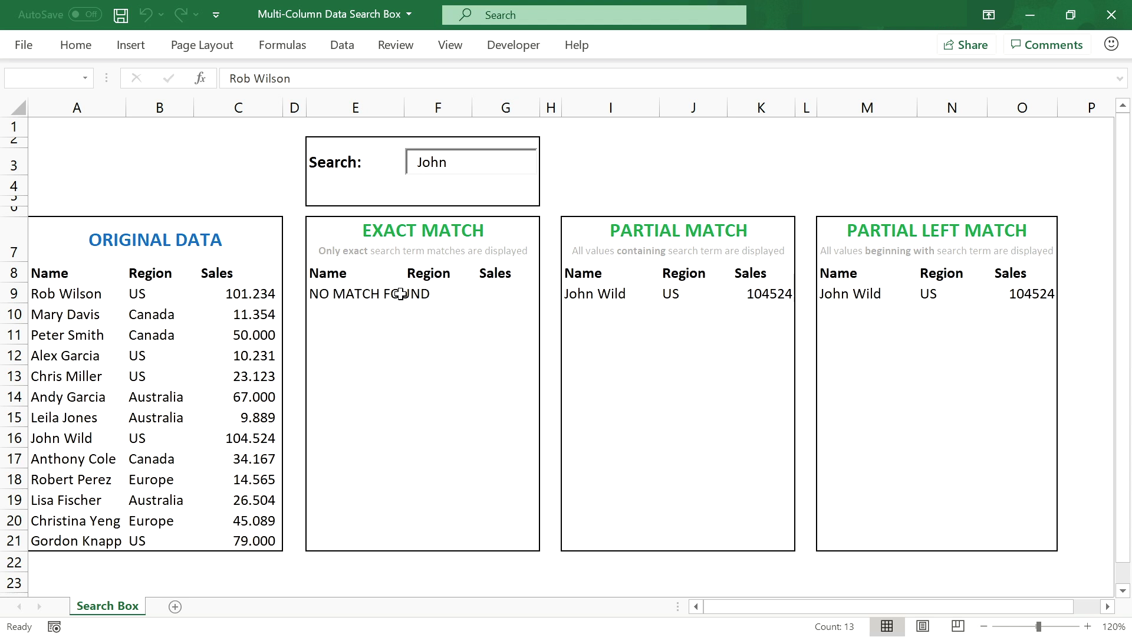
text(Wild)
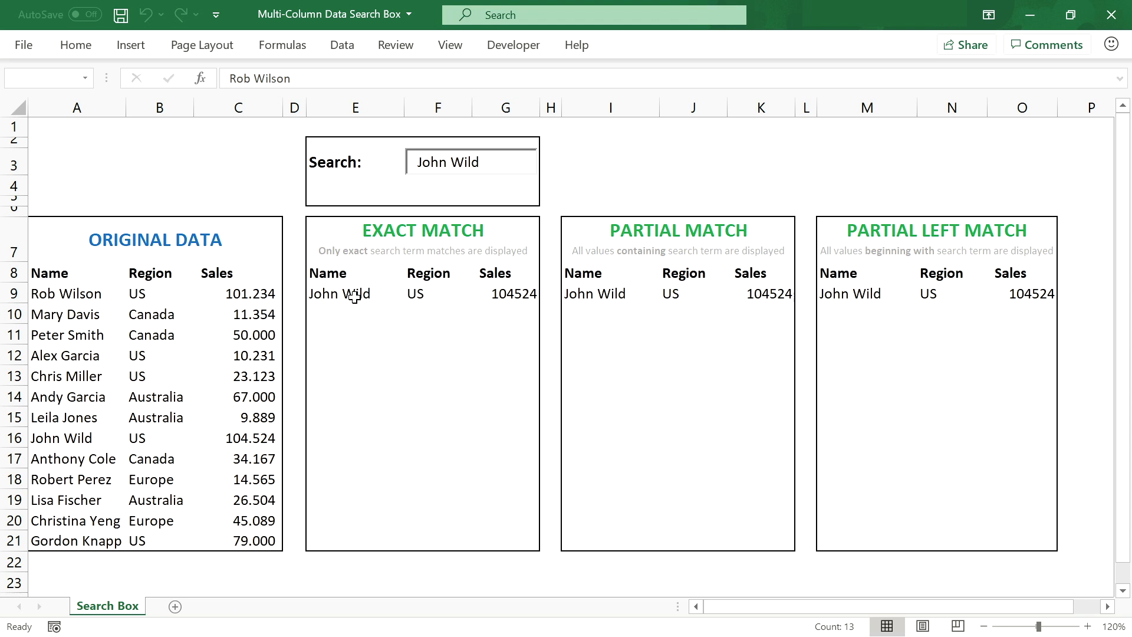
Shorten the search term to part of the surname to compare the match types, and clear the search box.
key(BackSpace)
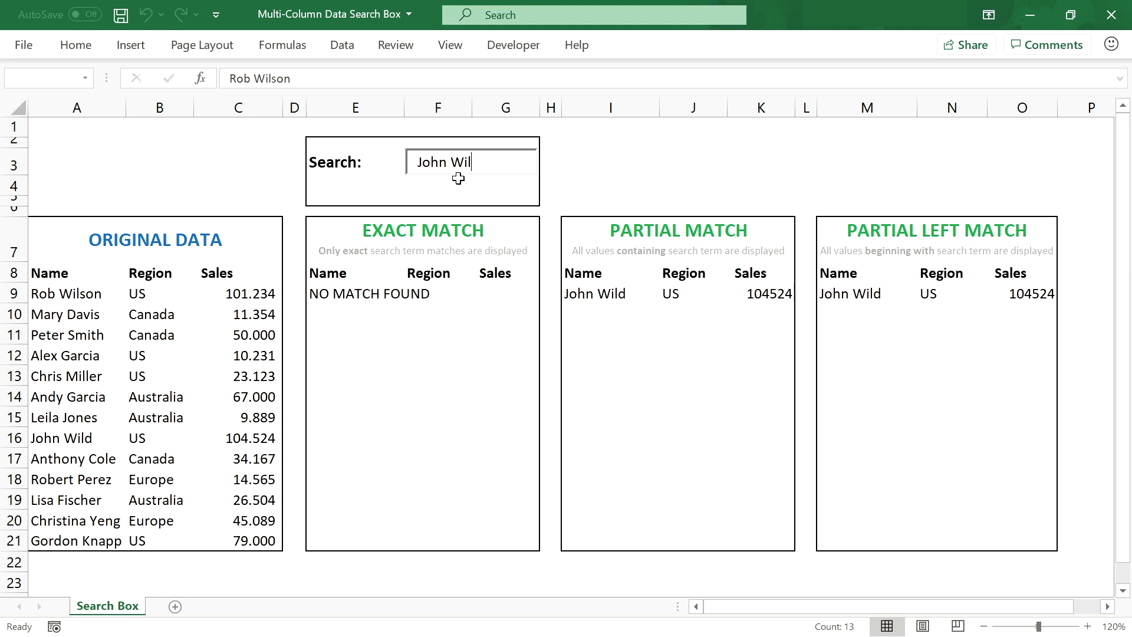
double_click(426, 165)
key(BackSpace)
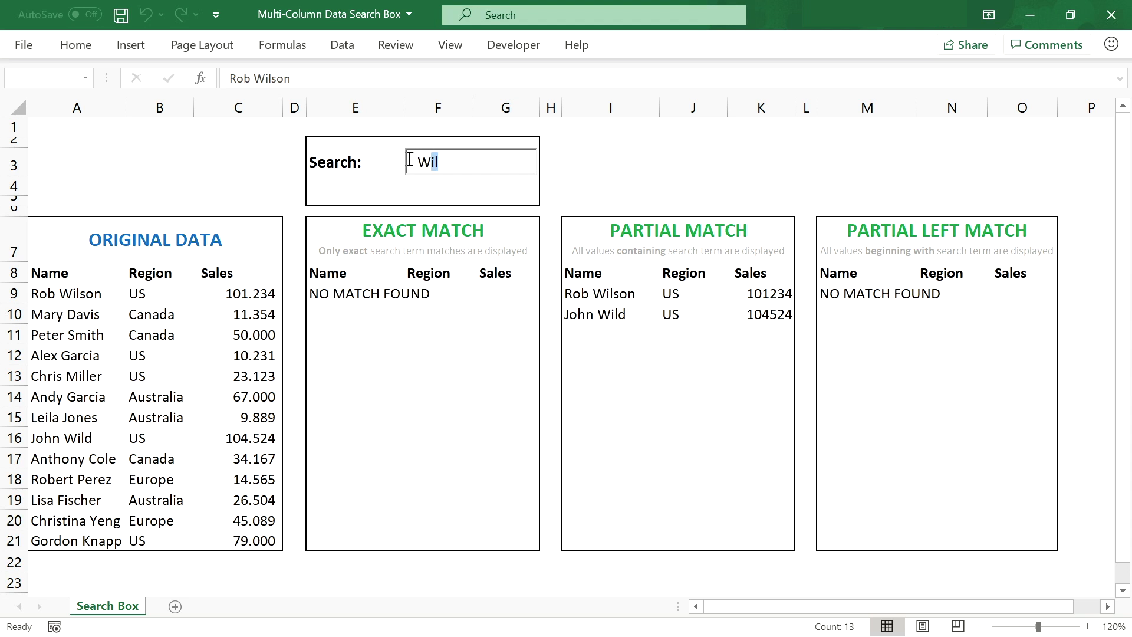
drag(439, 161, 400, 157)
key(BackSpace)
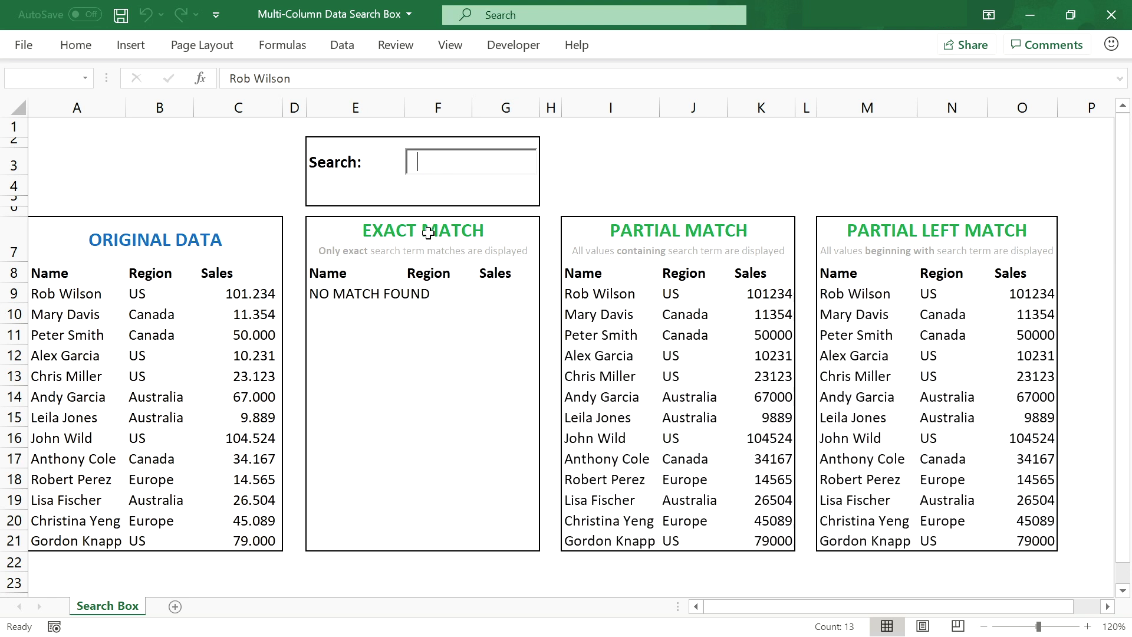
Examine the Exact Match FILTER formula in E9, including its array A9:C21 and its condition A9:A21=F3.
click(325, 293)
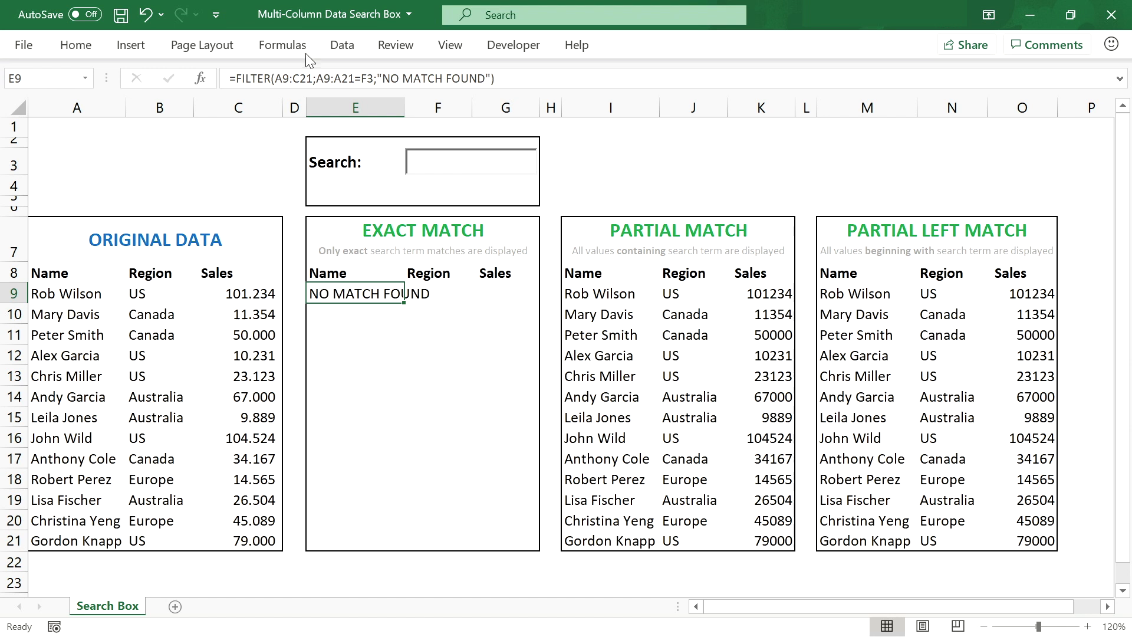
click(253, 79)
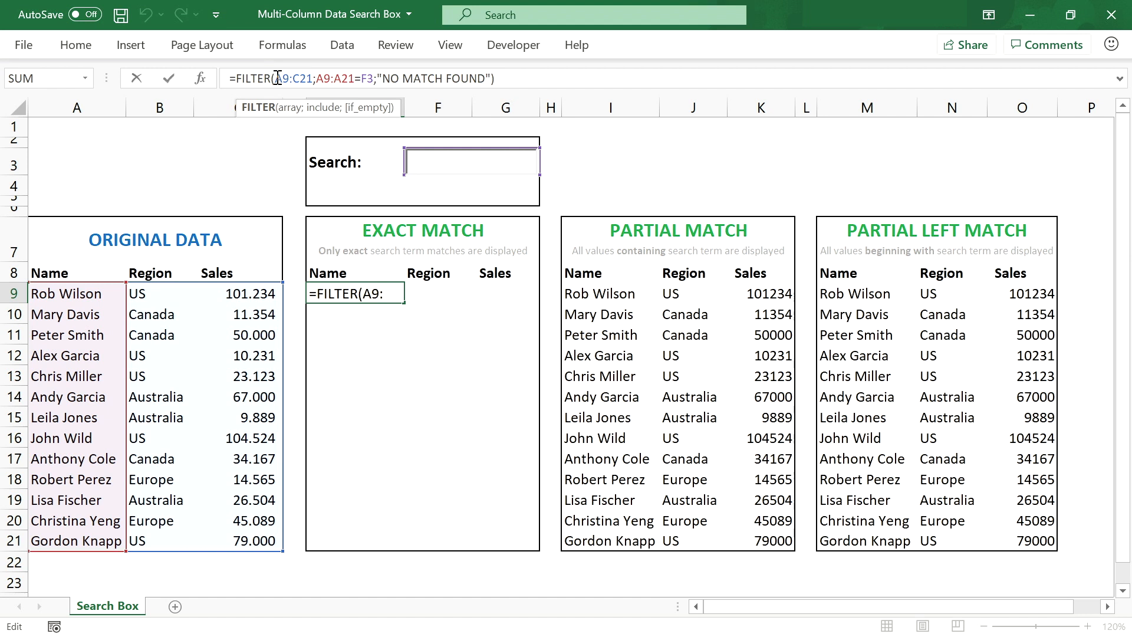
drag(274, 78, 313, 78)
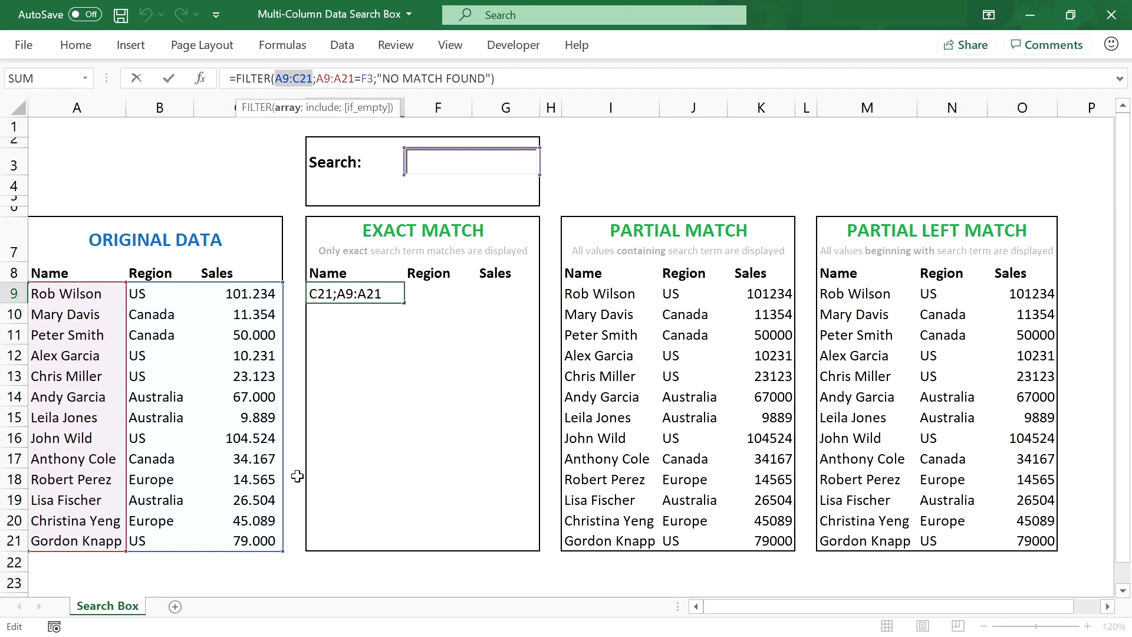
click(317, 78)
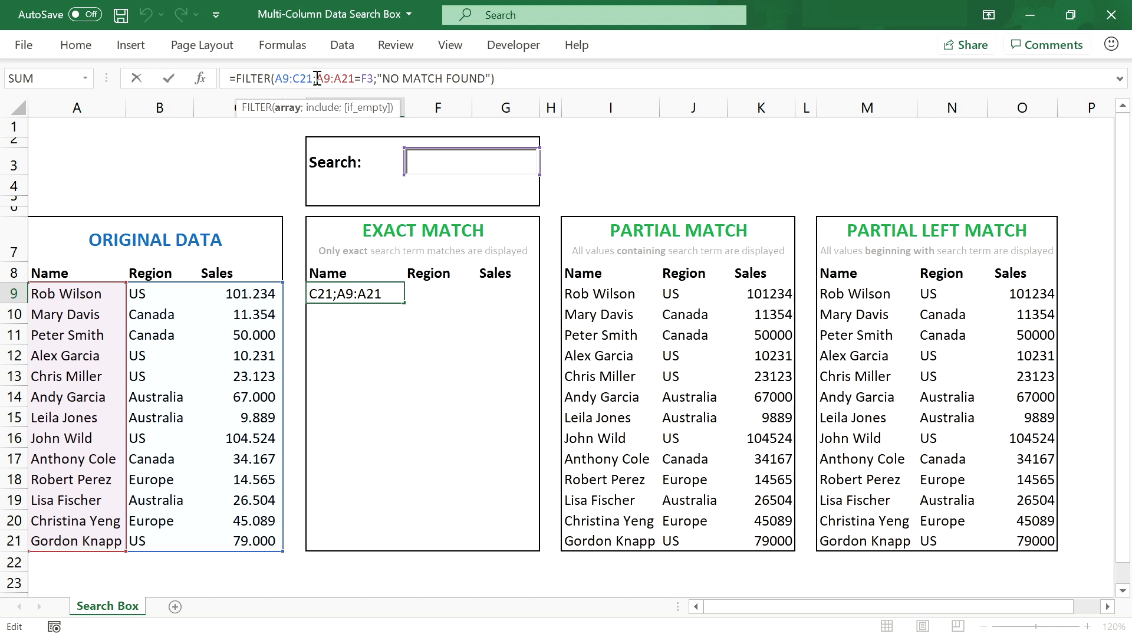
drag(317, 78, 374, 78)
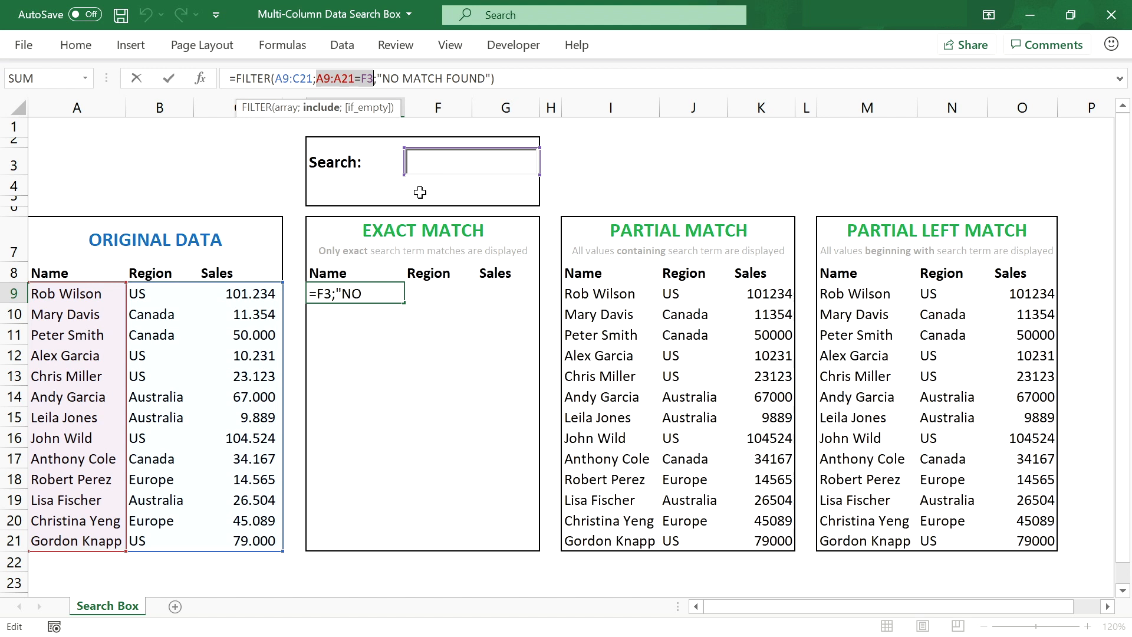
key(Return)
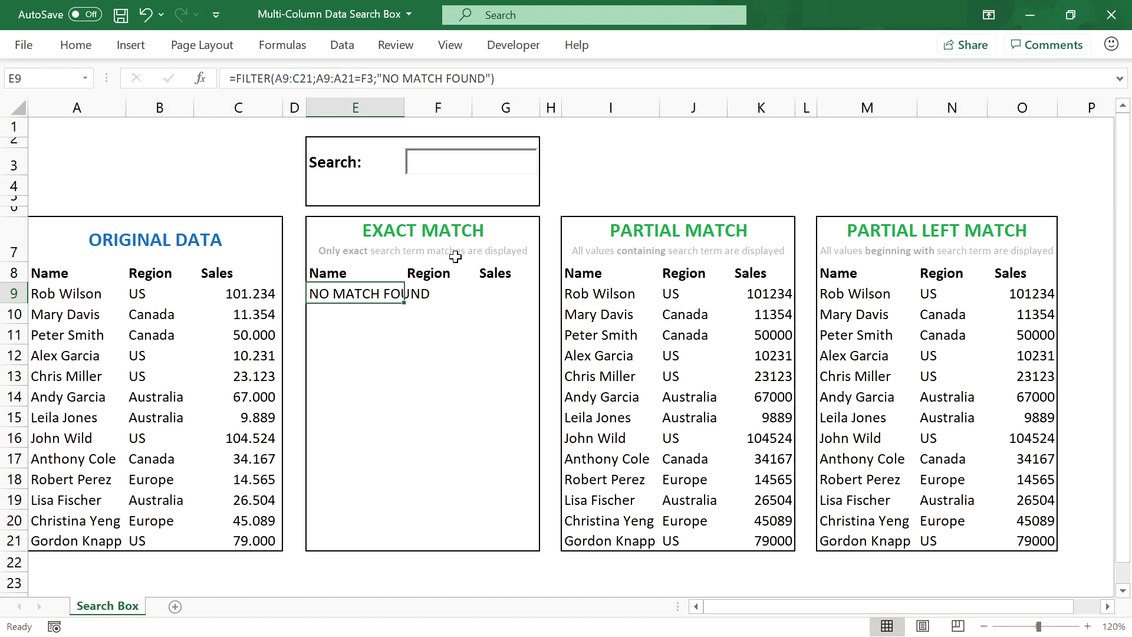
Examine the ISNUMBER(SEARCH(F3;A9:A21)) condition of the Partial Match formula in I9 and test it by searching for "W".
click(591, 296)
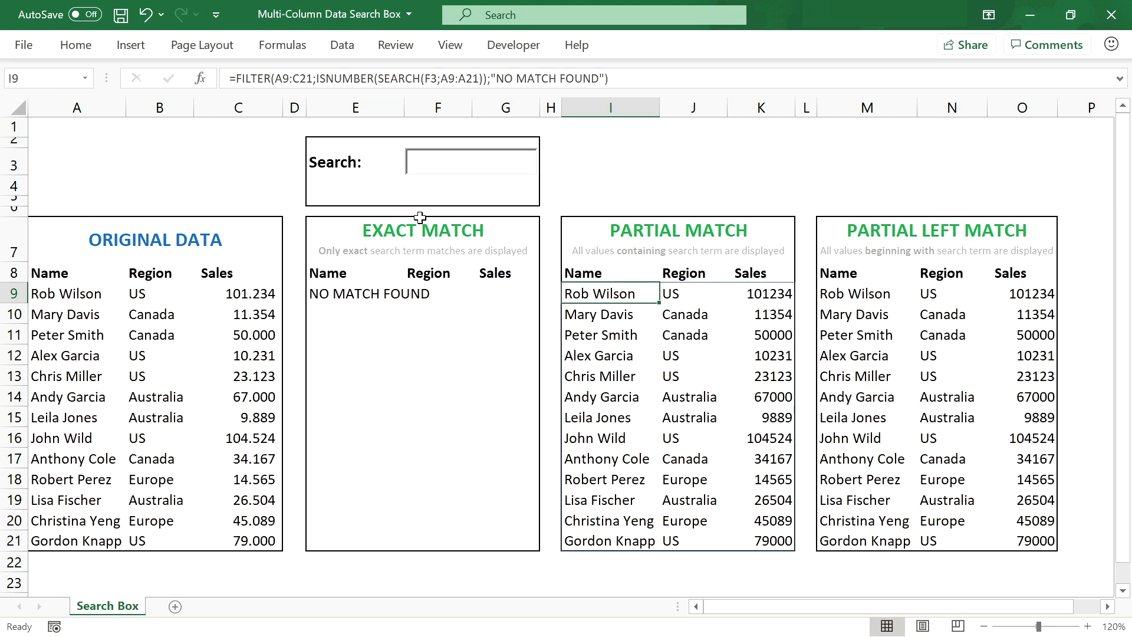
click(329, 79)
drag(329, 78, 486, 79)
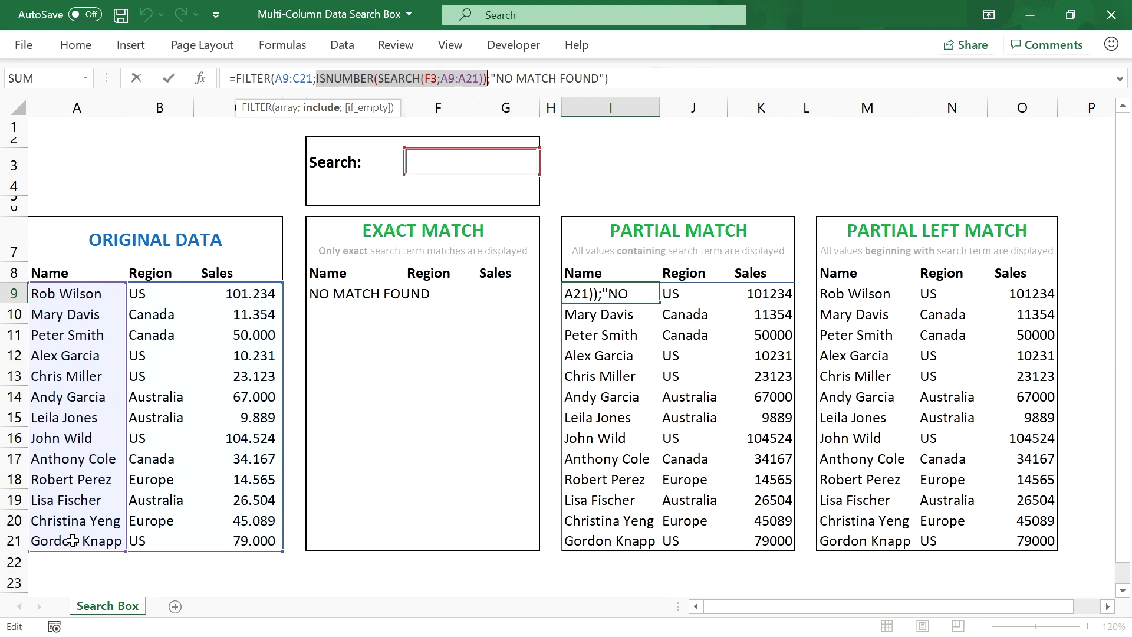
click(422, 168)
text(W)
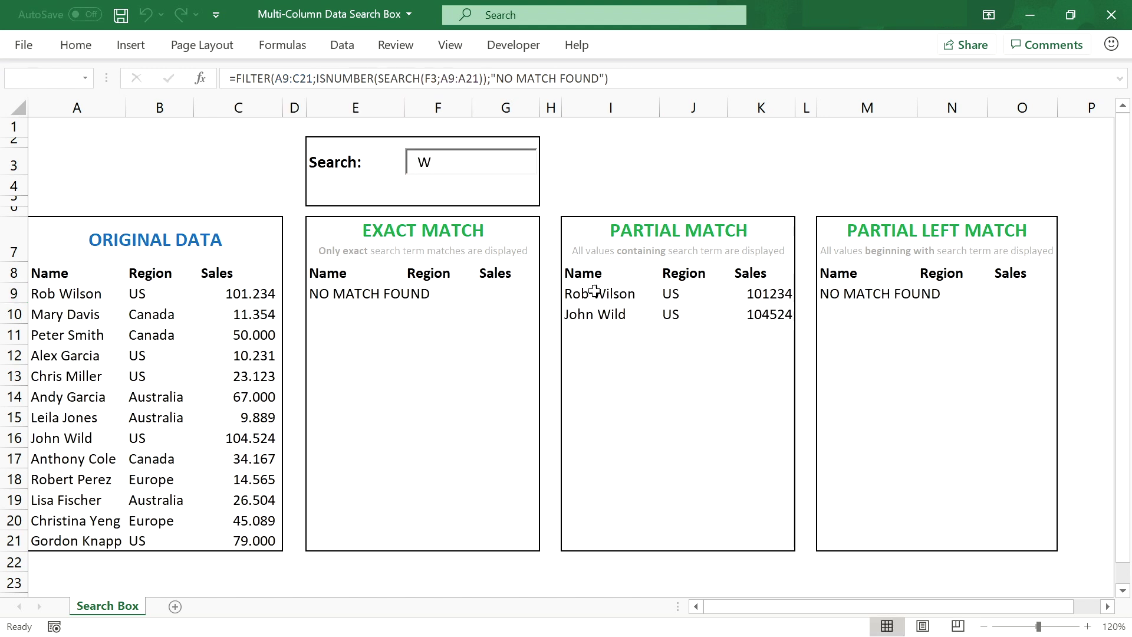
click(607, 313)
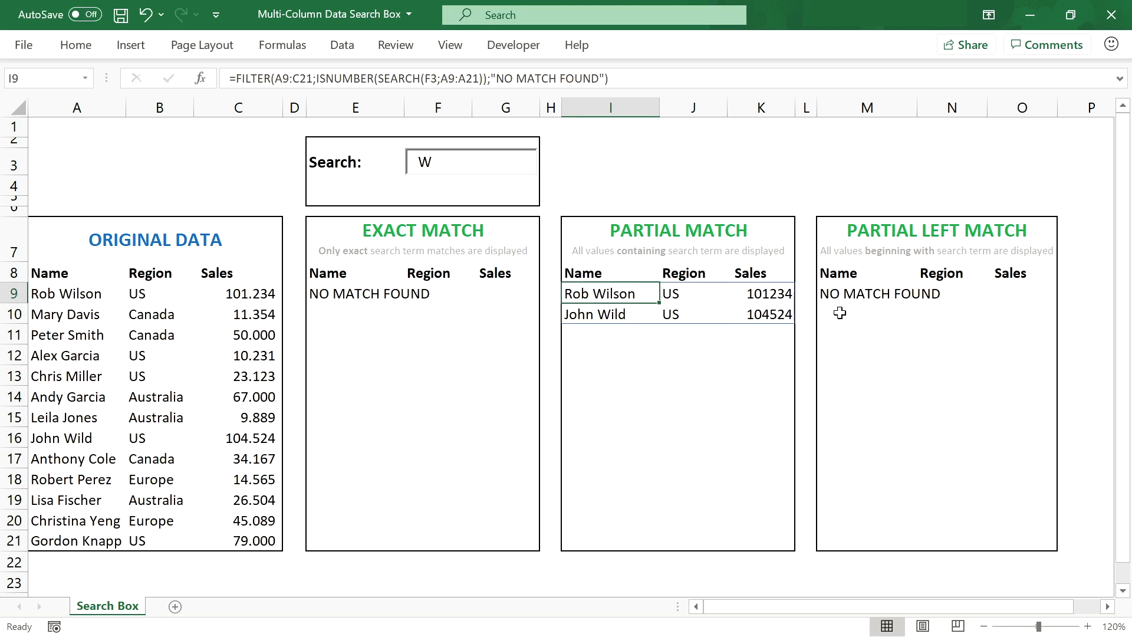
Examine the LEFT(A9:A21;LEN(F3))=F3 condition of the Partial Left Match formula in M9.
click(835, 296)
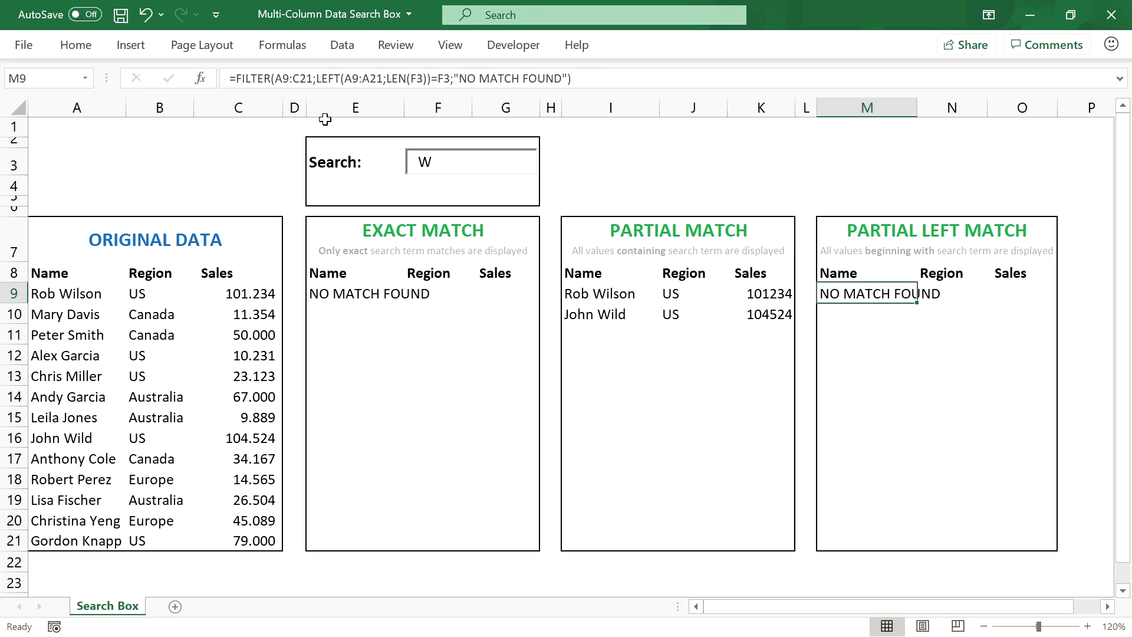
drag(317, 73, 449, 78)
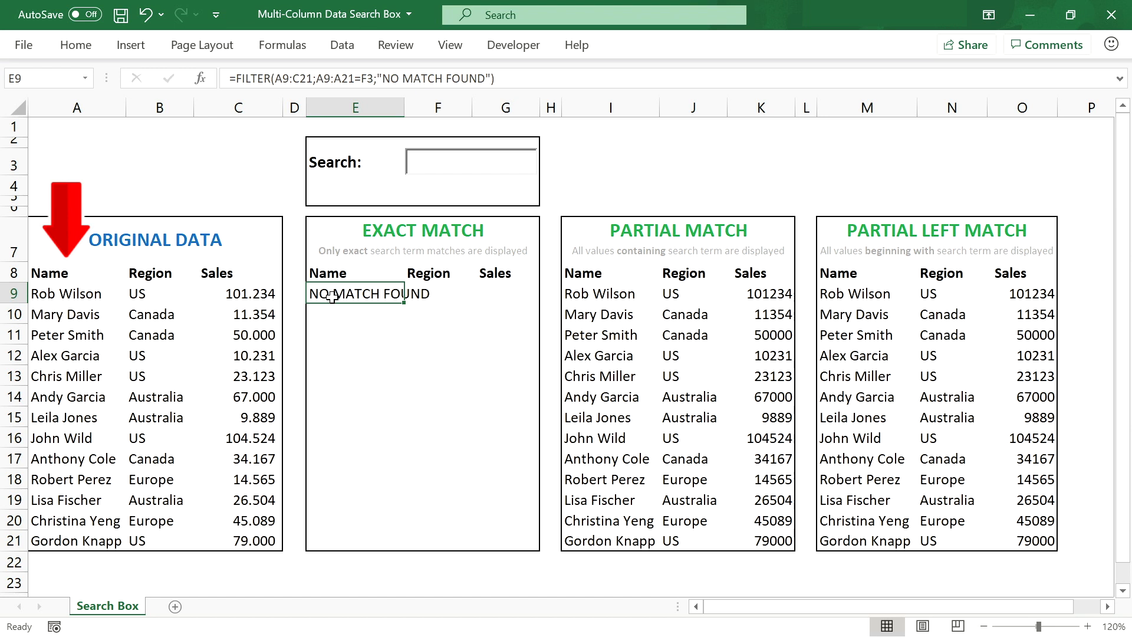
Check which ranges the array and include arguments of the Exact Match formula in E9 refer to.
click(285, 77)
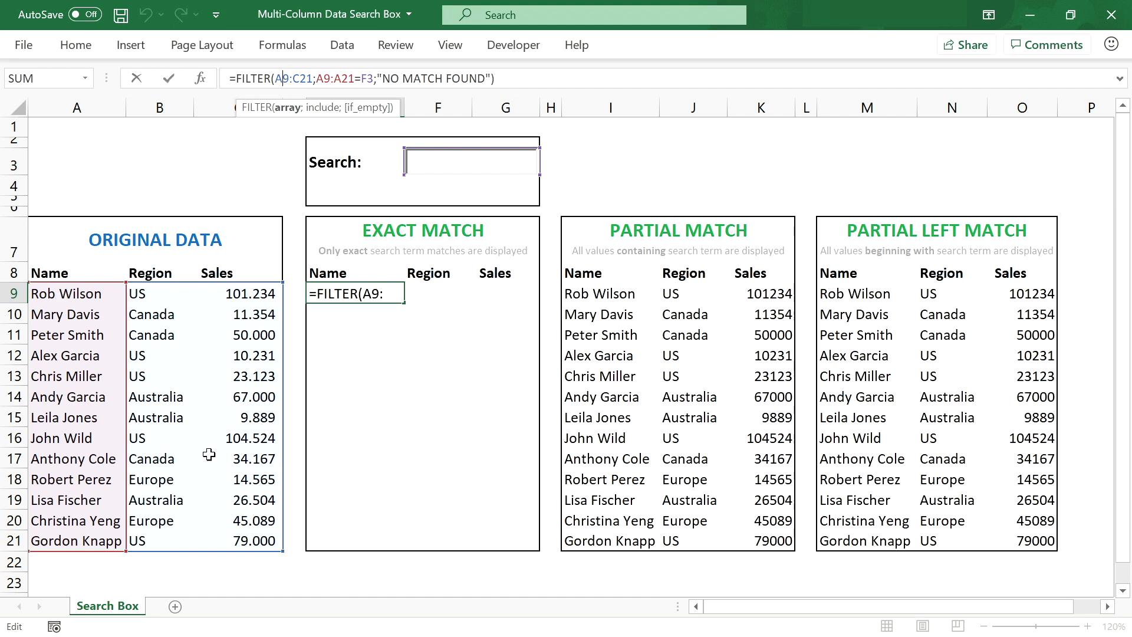
click(338, 77)
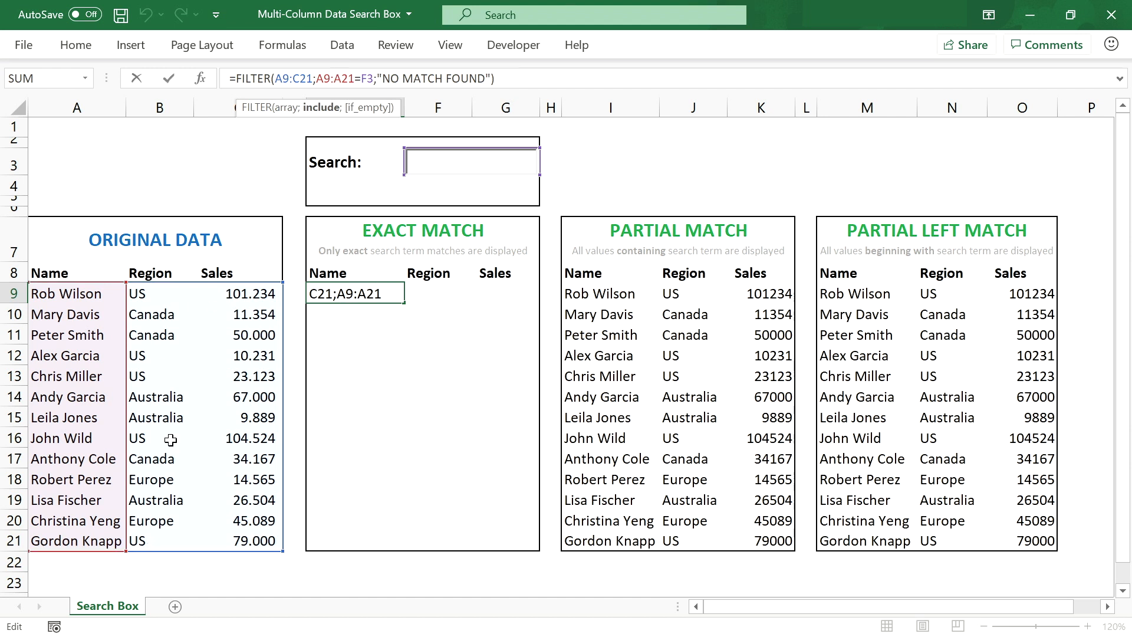
key(ctrl+Return)
Replace every A9:A21 reference in the sheet's formulas with B9:B21 so they search the Region column.
key(ctrl+h)
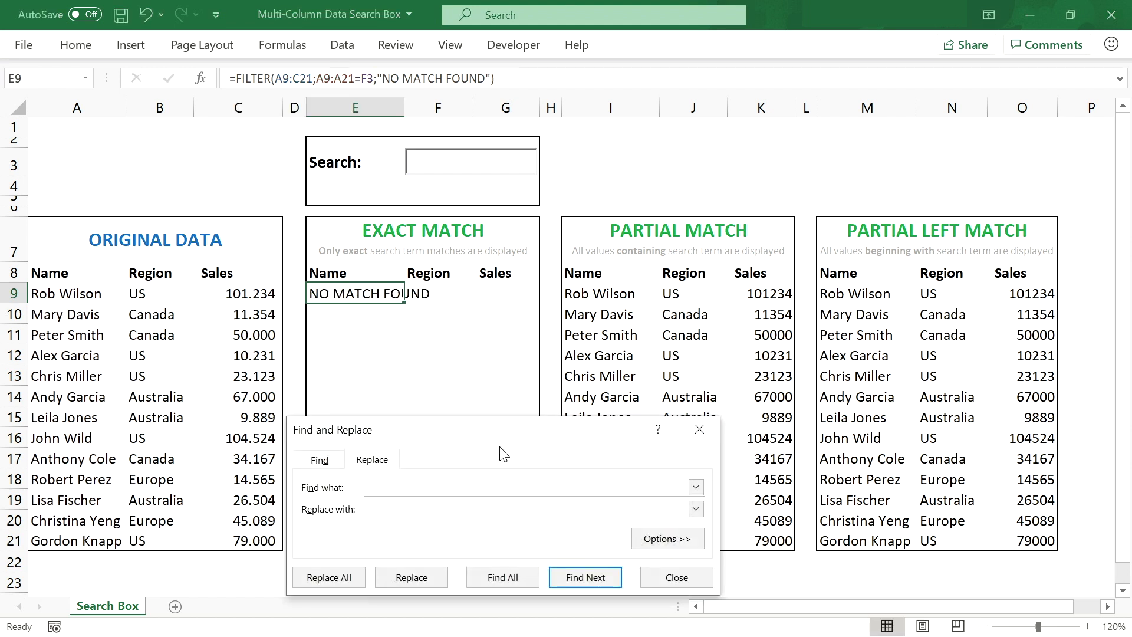
drag(500, 448, 507, 254)
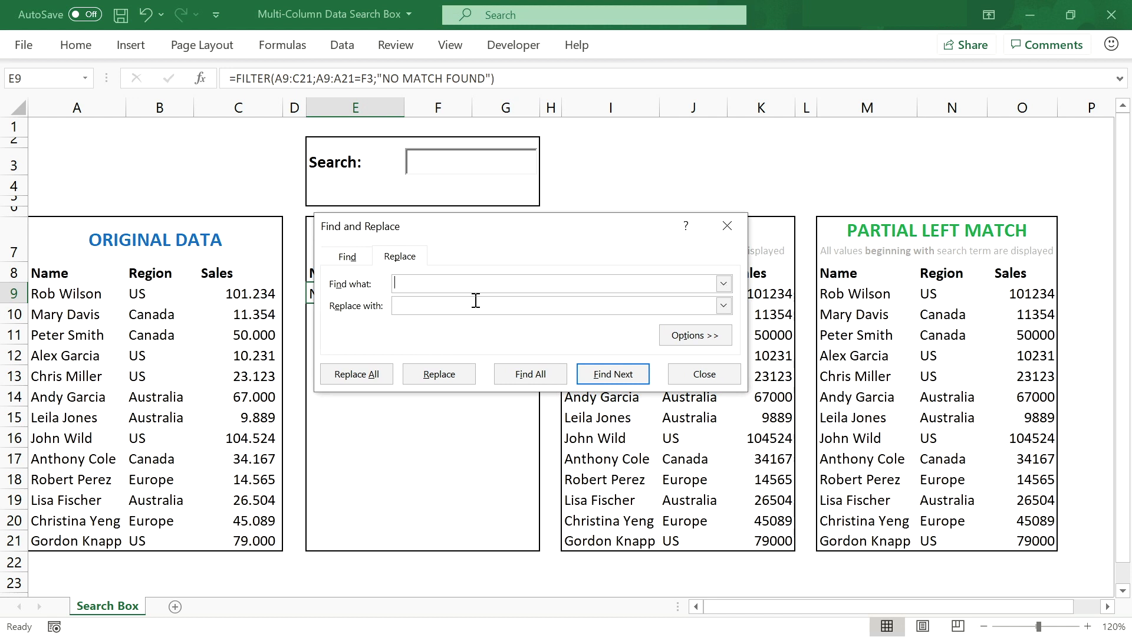
text(A9:A21)
click(374, 373)
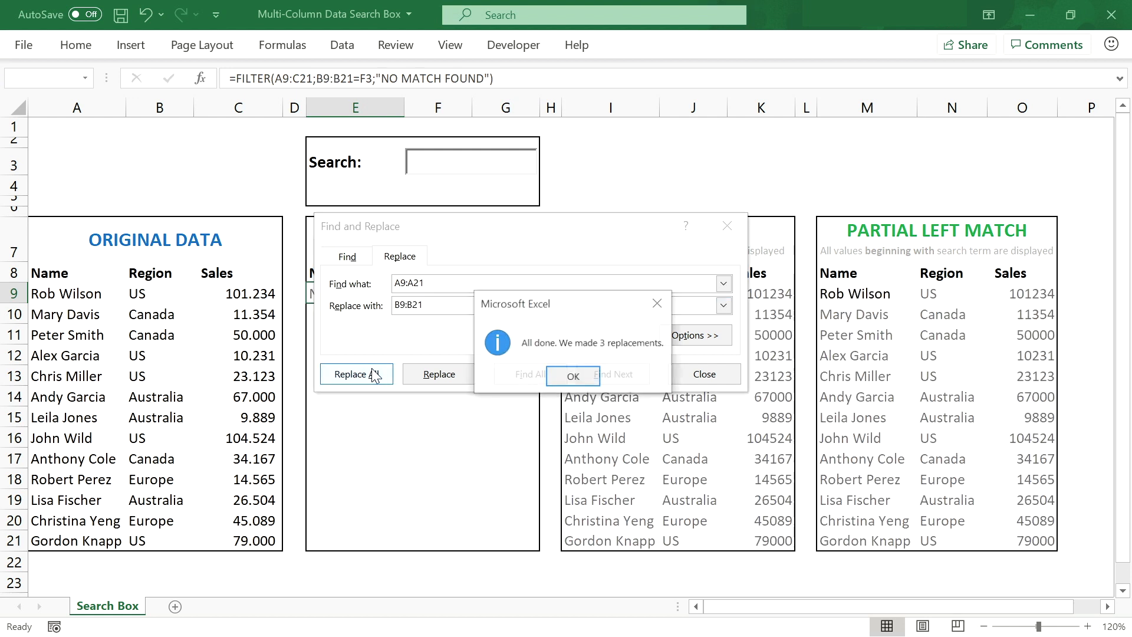
click(584, 378)
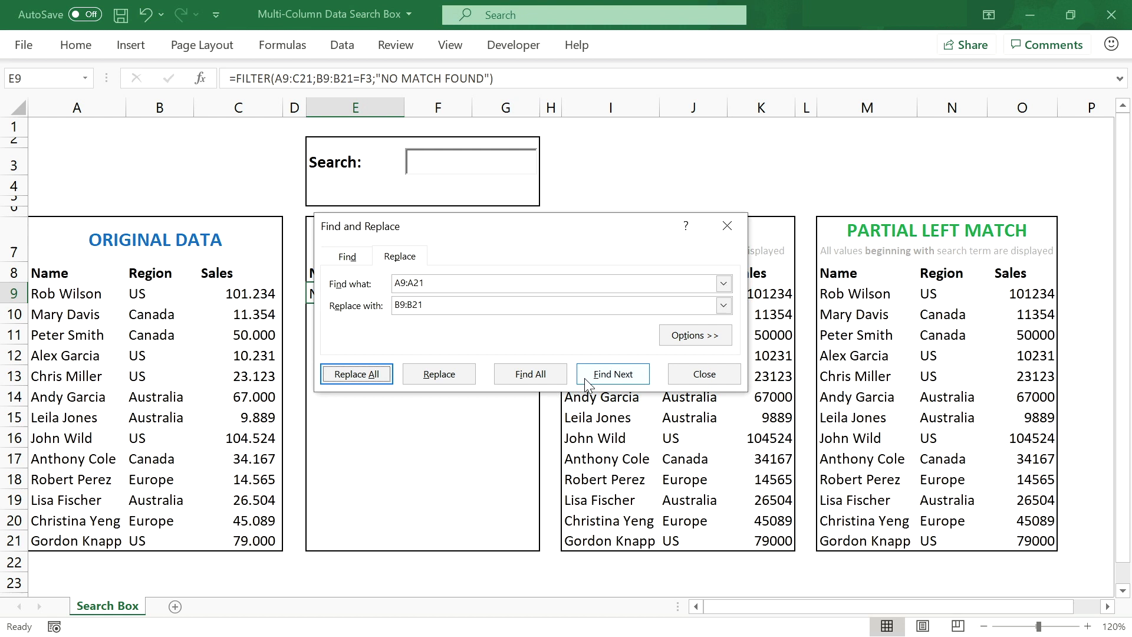
click(703, 373)
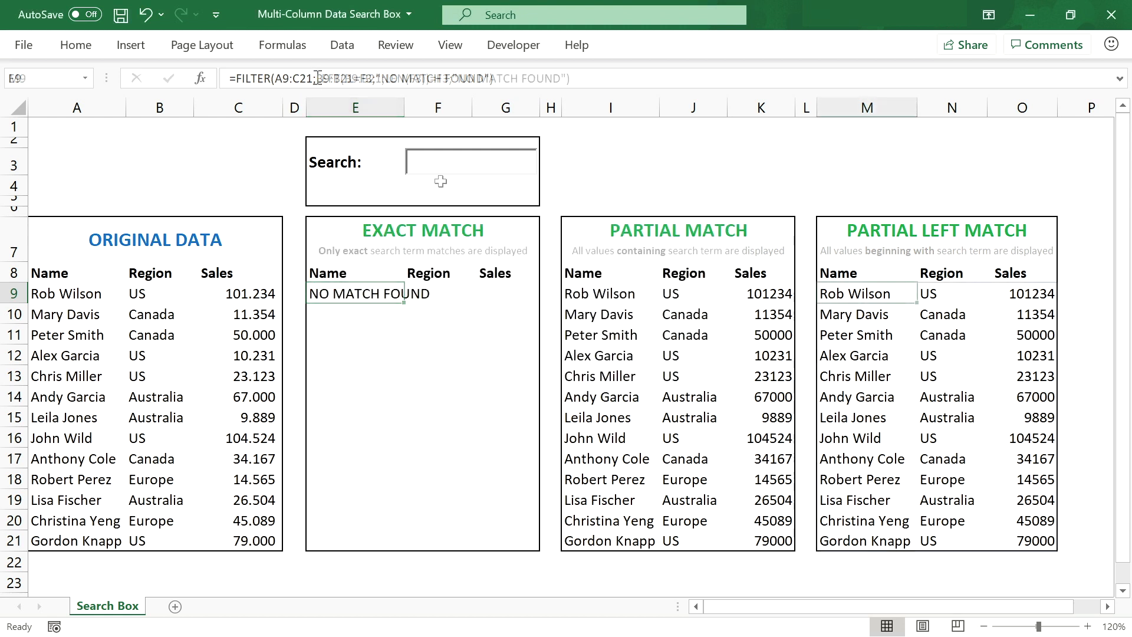
Test the region search by entering "Ca" in the search box.
click(442, 170)
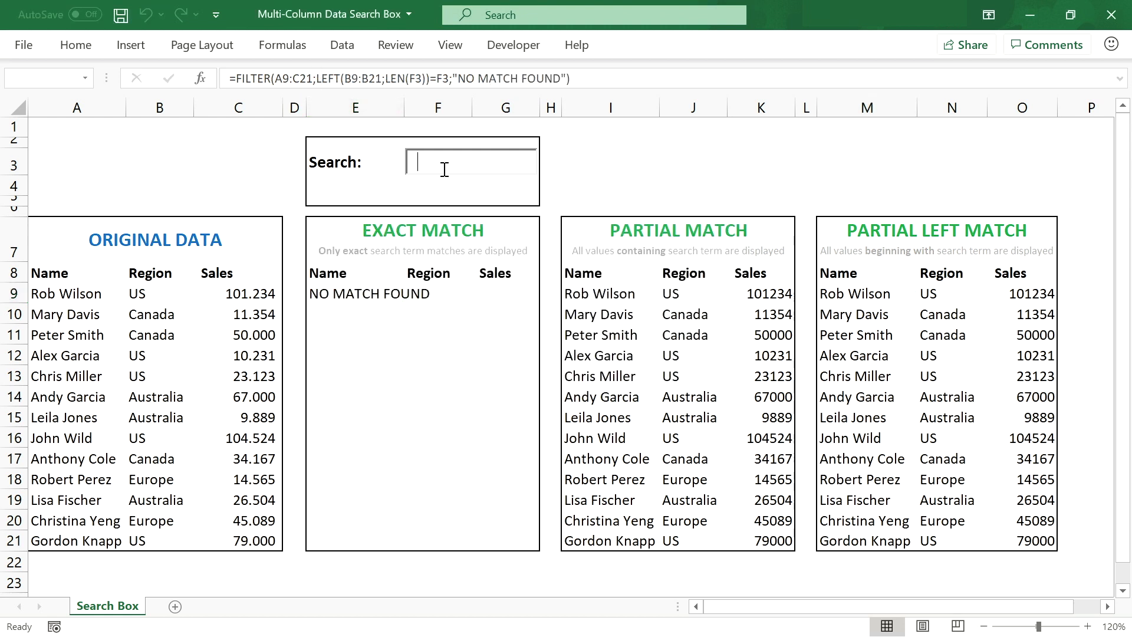
text(Ca)
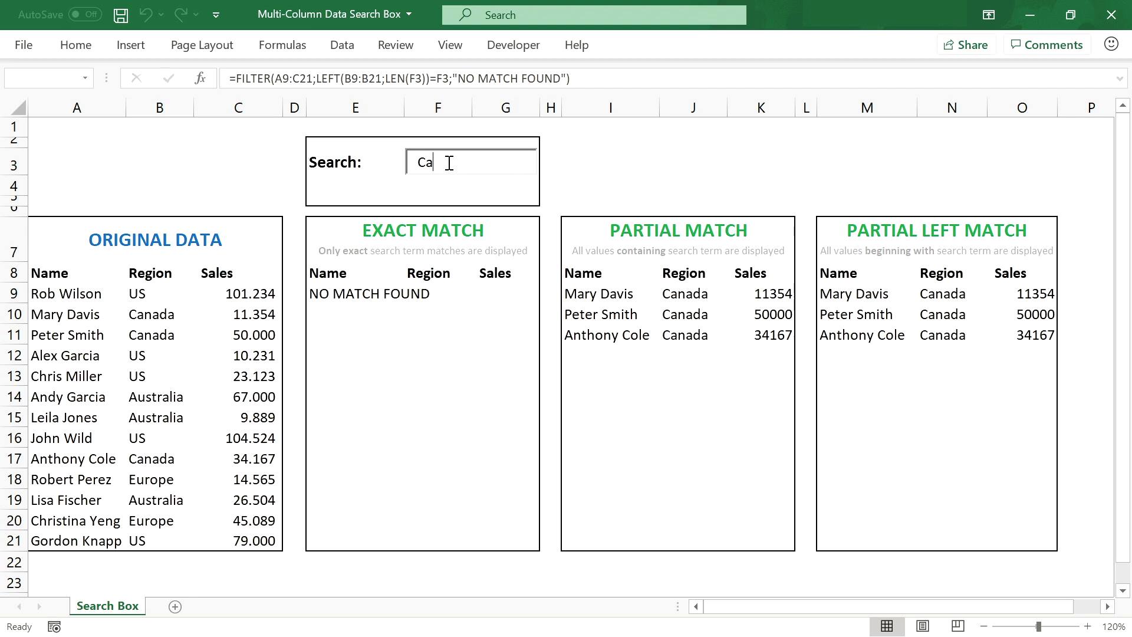
Test the region search by completing the search term as "Canada", and clear the search box.
text(nda)
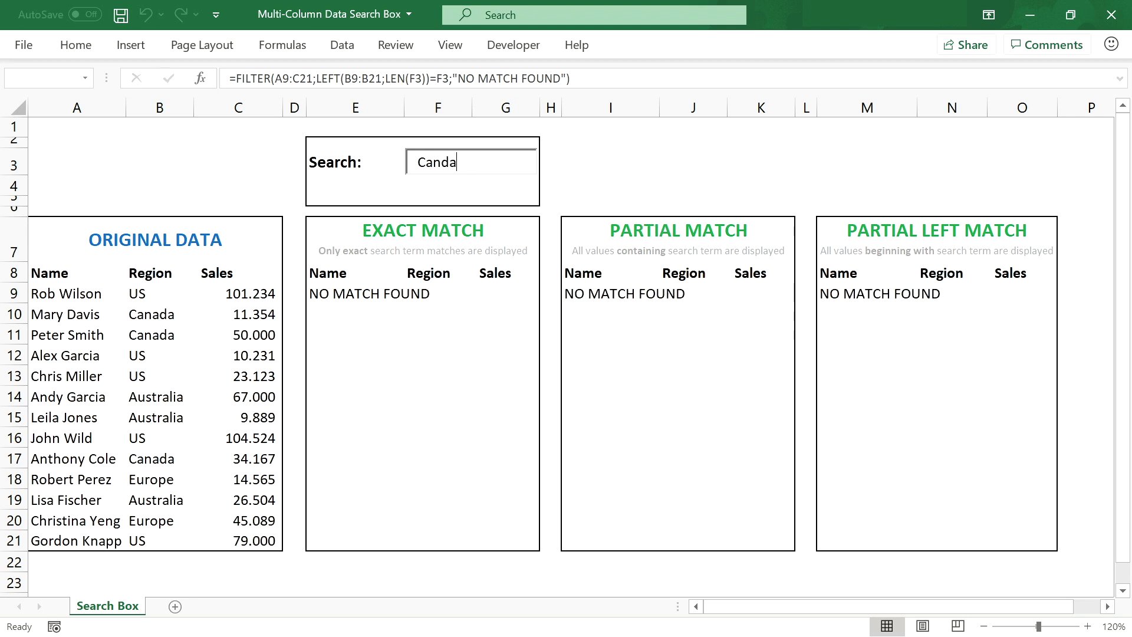
key(BackSpace)
key(BackSpace)
text(ada)
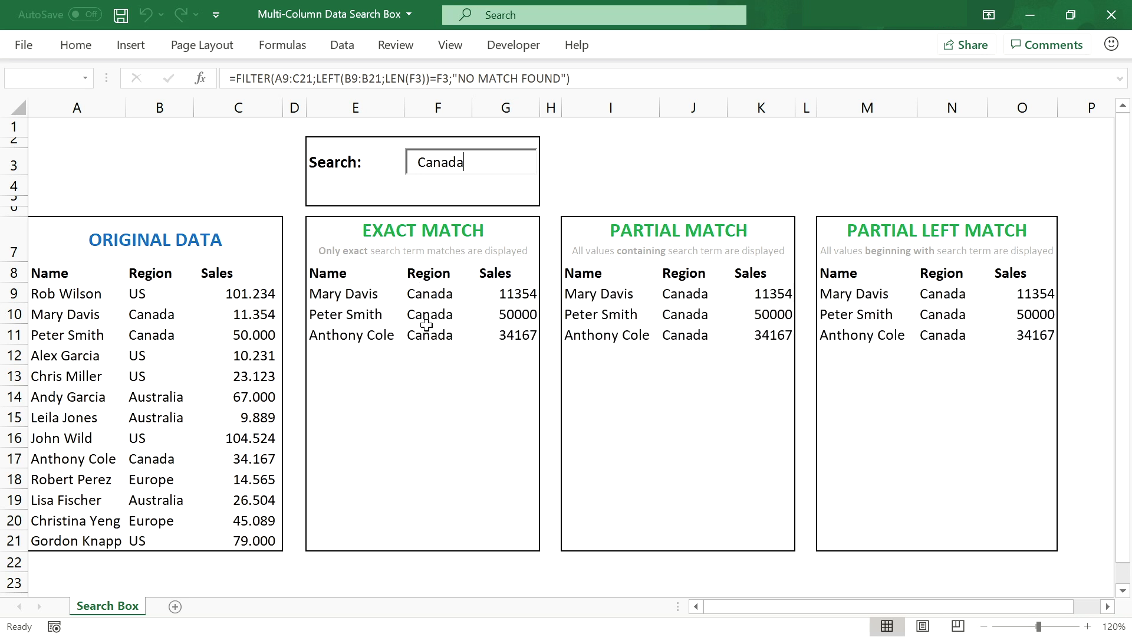
key(BackSpace)
key(BackSpace)
key(BackSpace)
key(BackSpace)
key(BackSpace)
key(BackSpace)
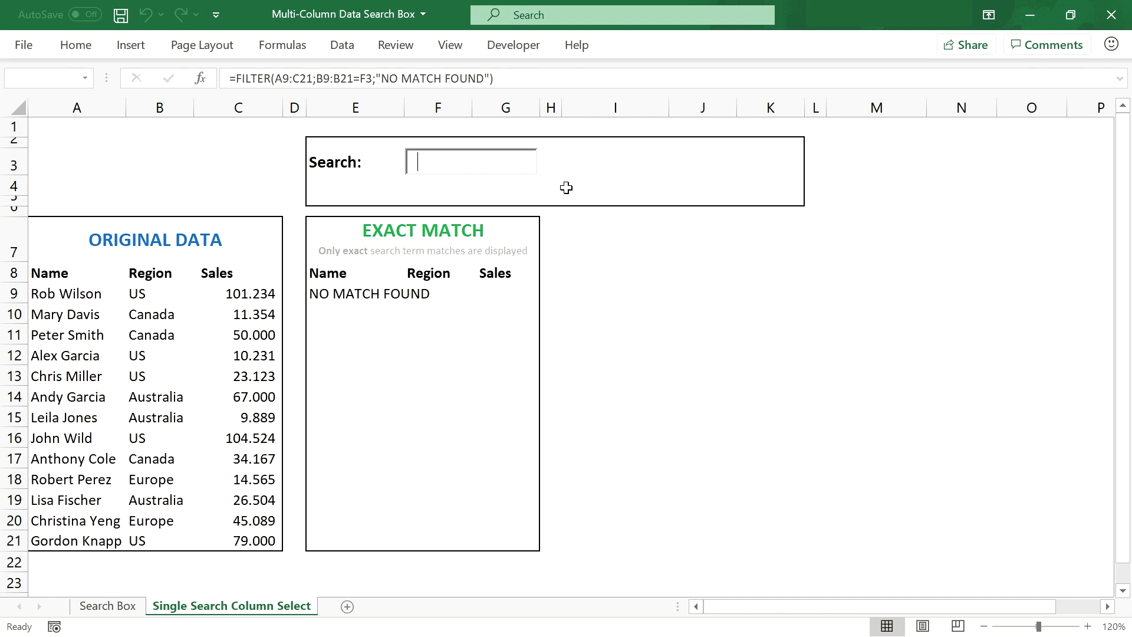
Enter the label "Search Column:" in cell I3 of the Single Search Column Select sheet.
click(605, 167)
text(Search Column:)
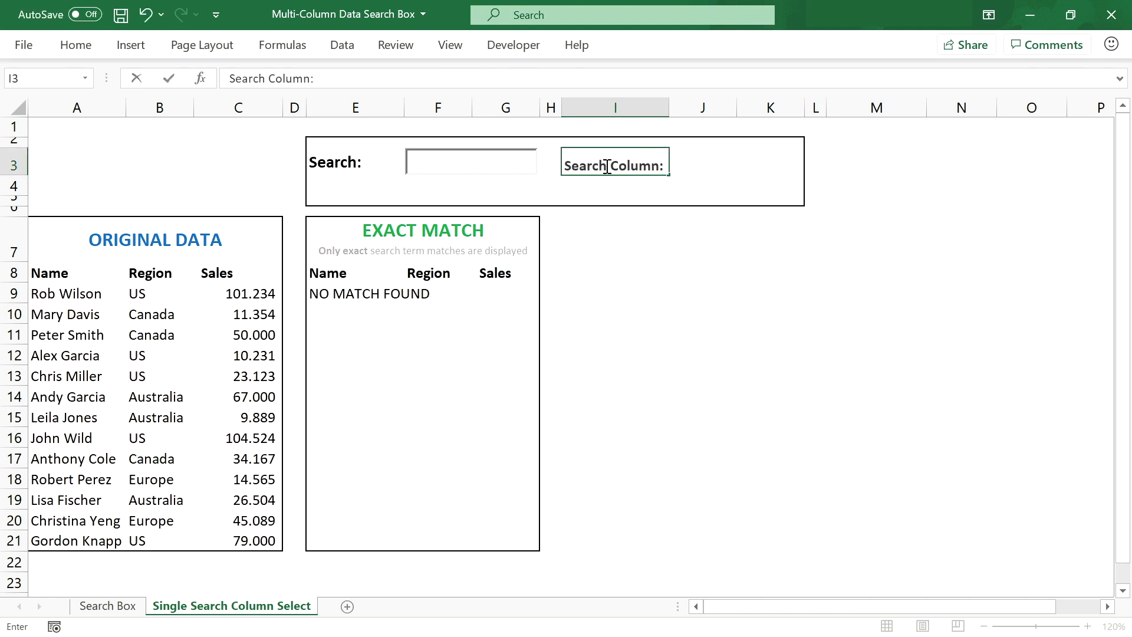
key(Tab)
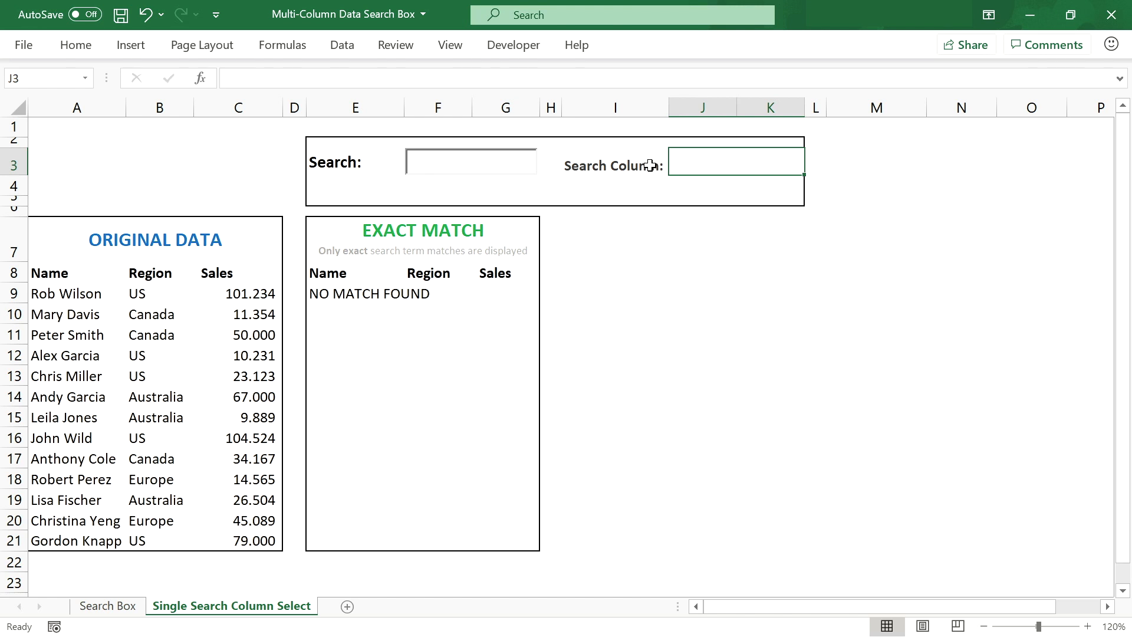
Add a list data validation to cell J3 with the header cells =$A$8:$B$8 as its source.
click(341, 52)
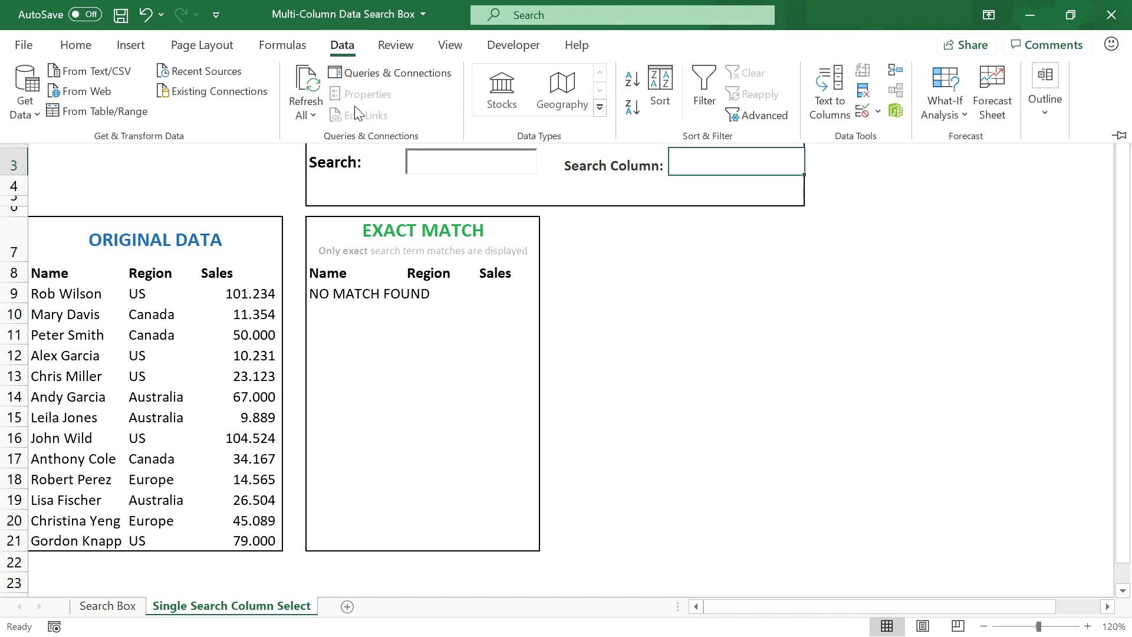
click(877, 114)
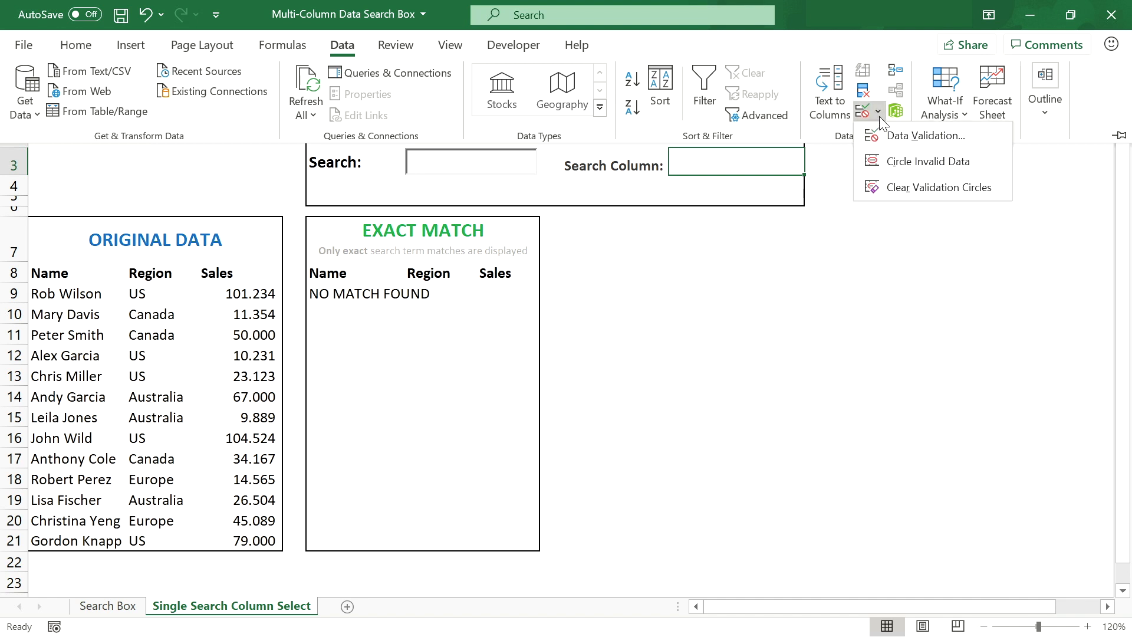
click(886, 133)
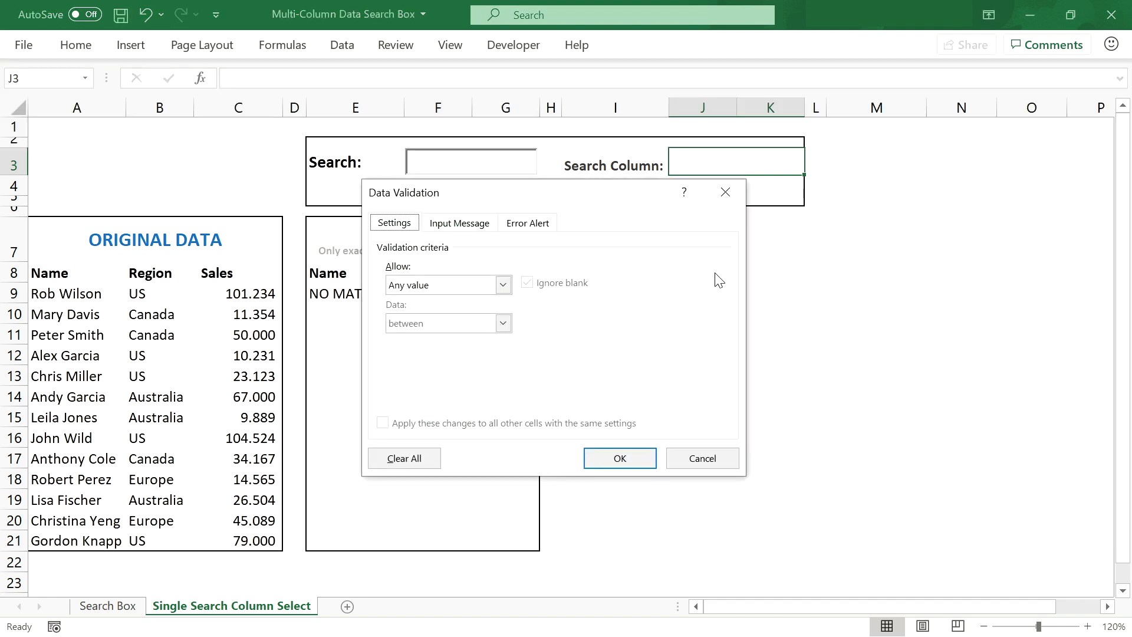
click(503, 284)
click(491, 339)
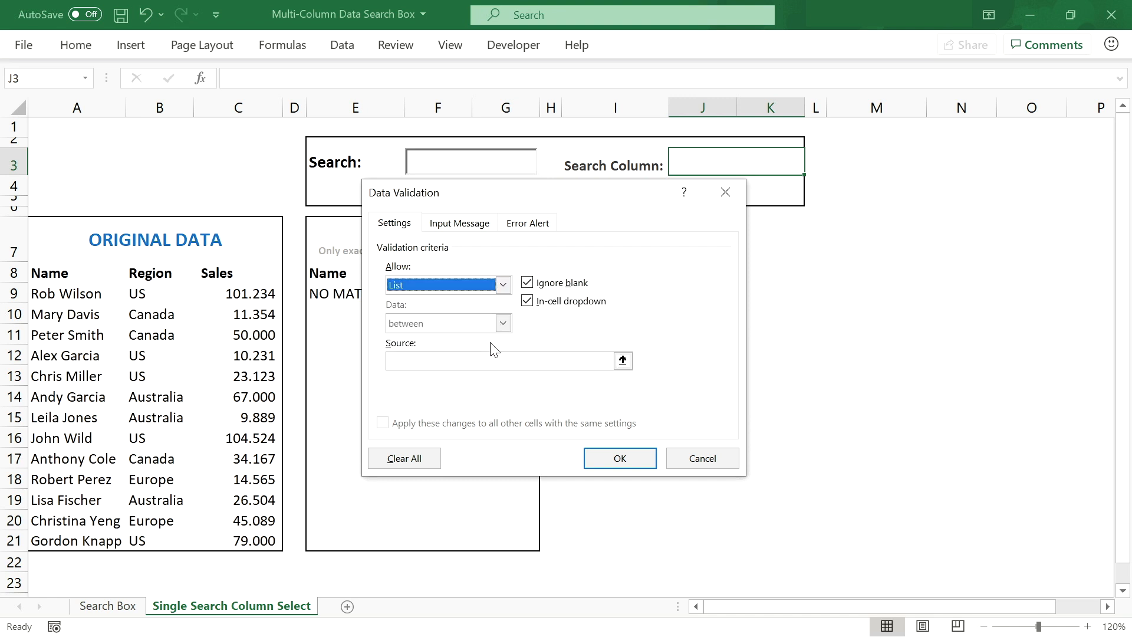
click(619, 361)
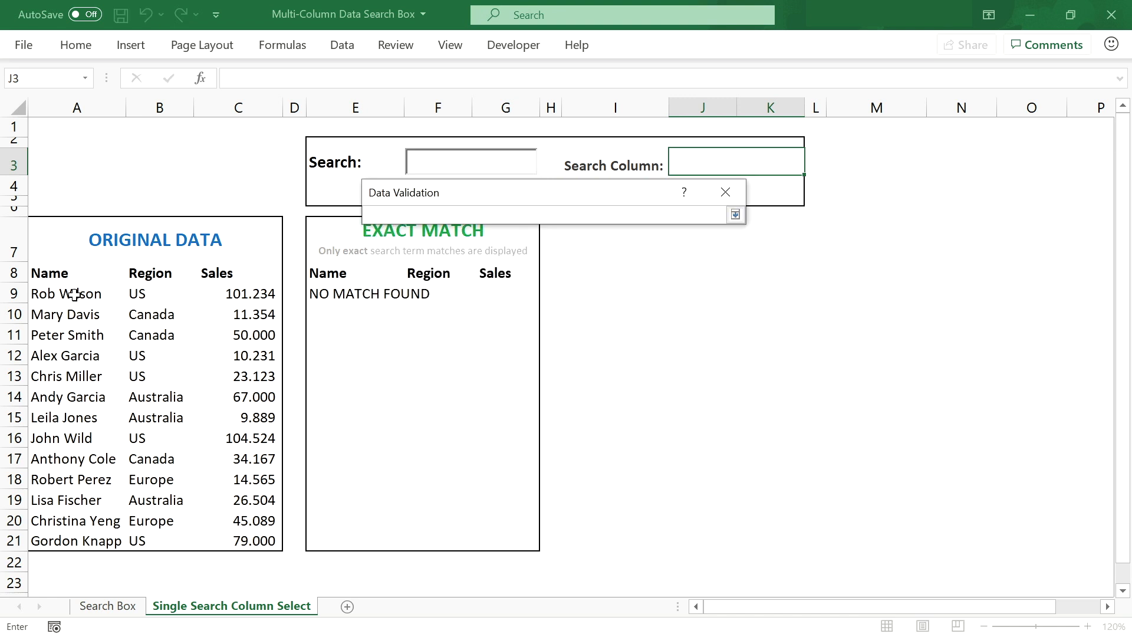
drag(48, 274, 134, 274)
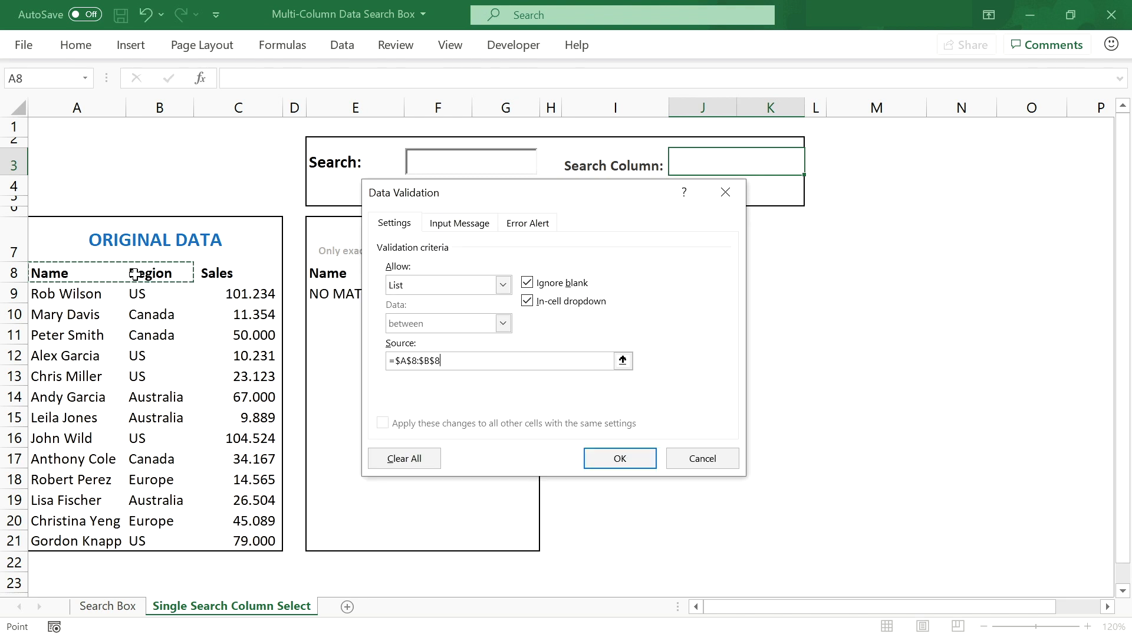
click(617, 461)
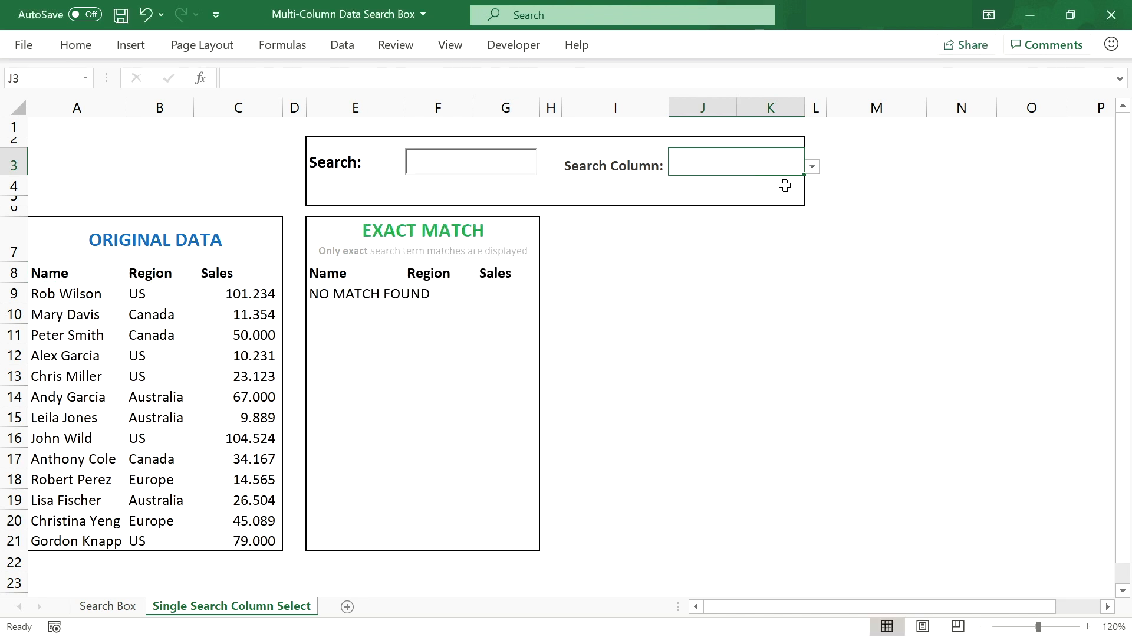
Try both the Name and Region choices in the J3 dropdown and leave it set to Name.
click(812, 166)
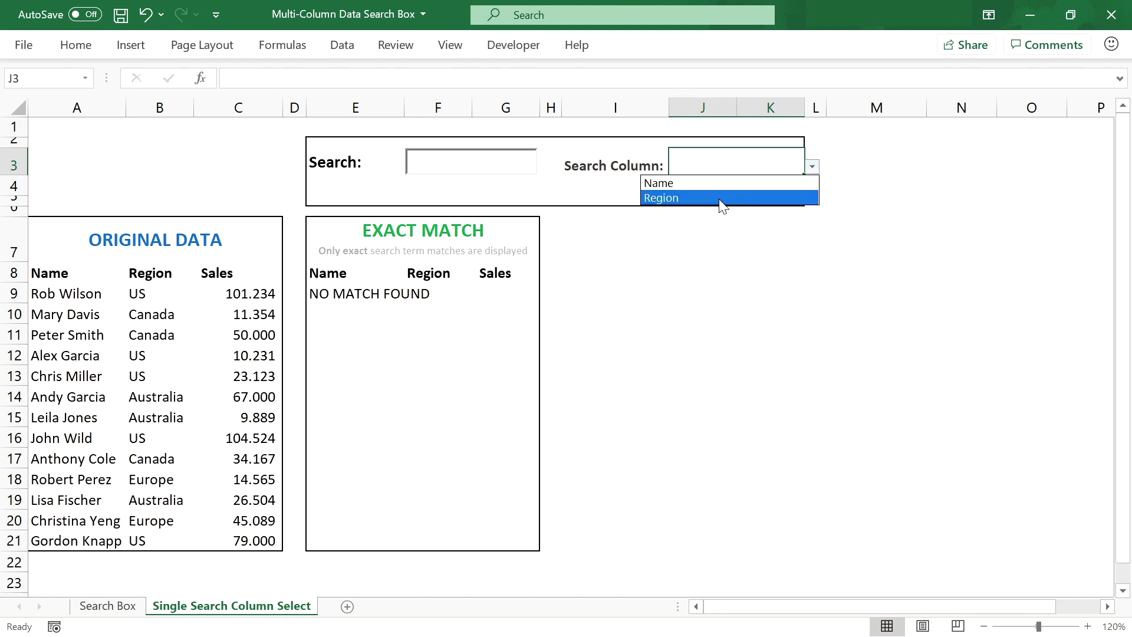
click(728, 183)
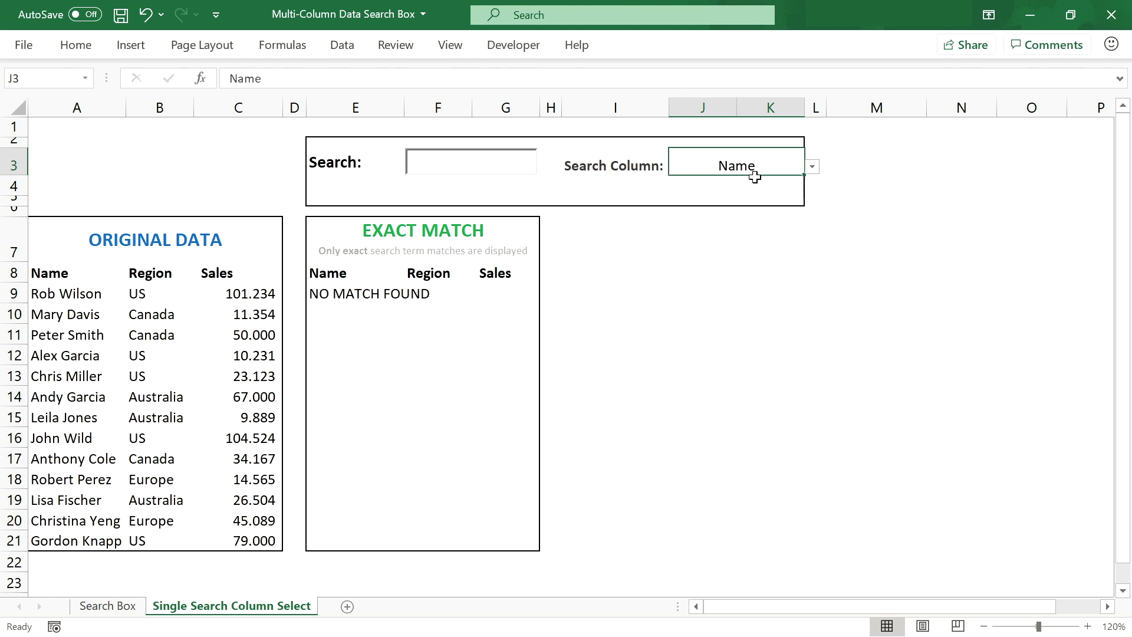
click(812, 168)
click(761, 196)
click(815, 171)
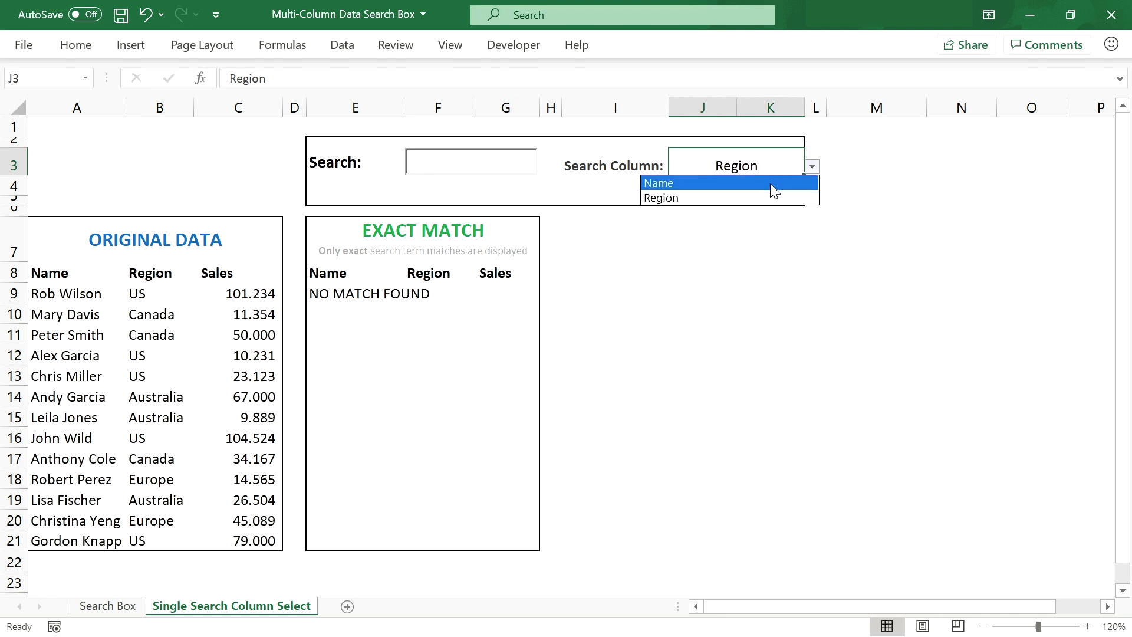
click(728, 183)
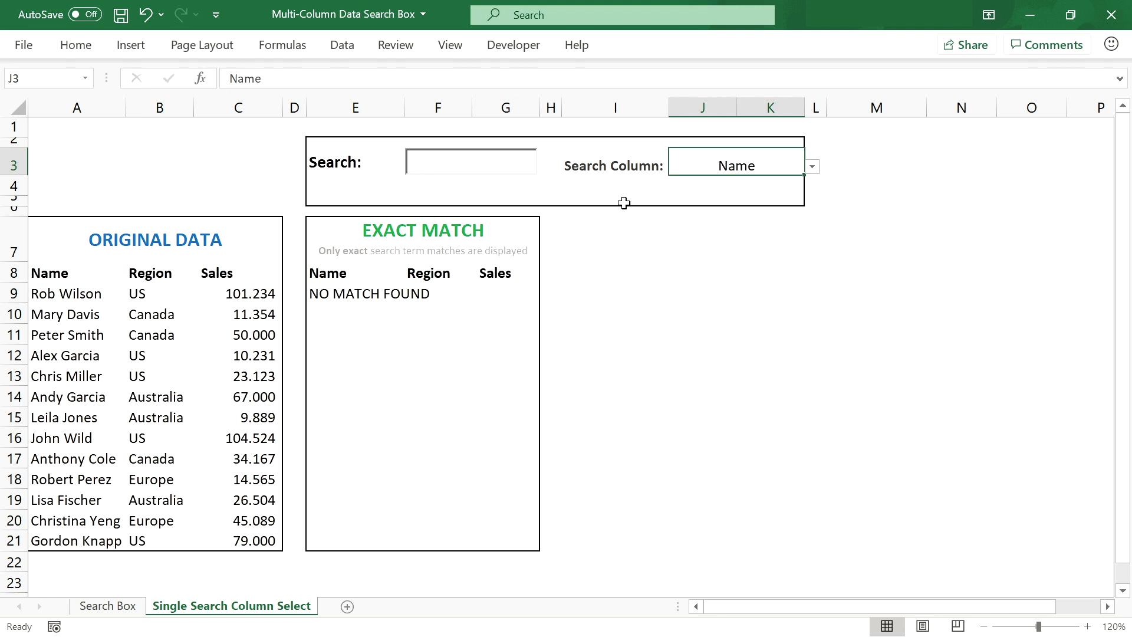
Convert the original data range A8:C21, including its header row, into an Excel table.
click(348, 291)
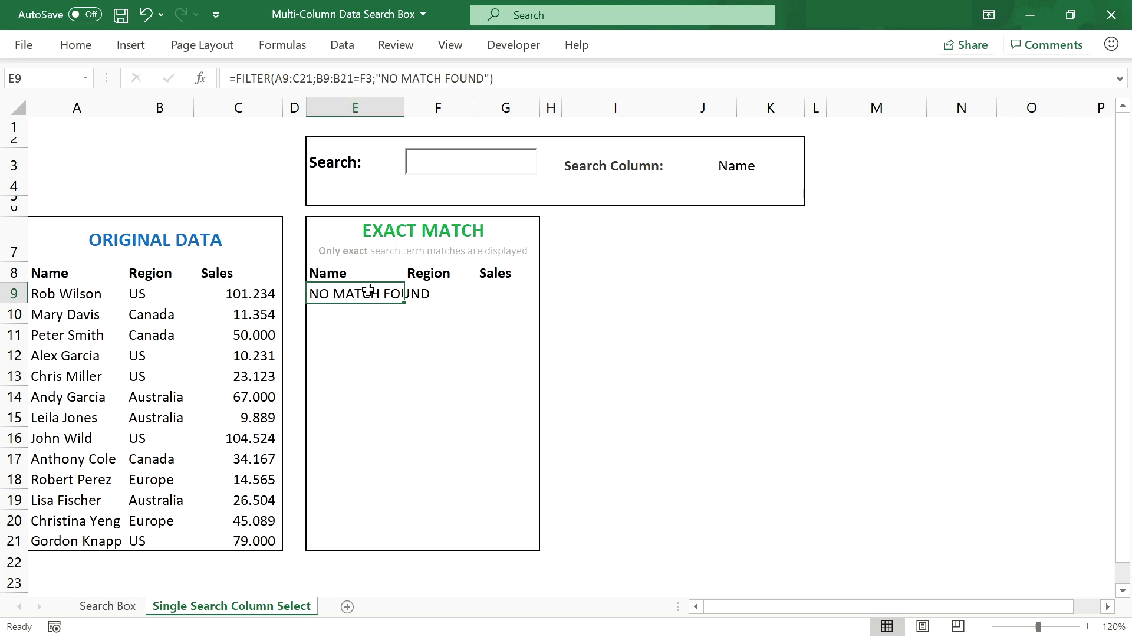
drag(68, 271, 236, 531)
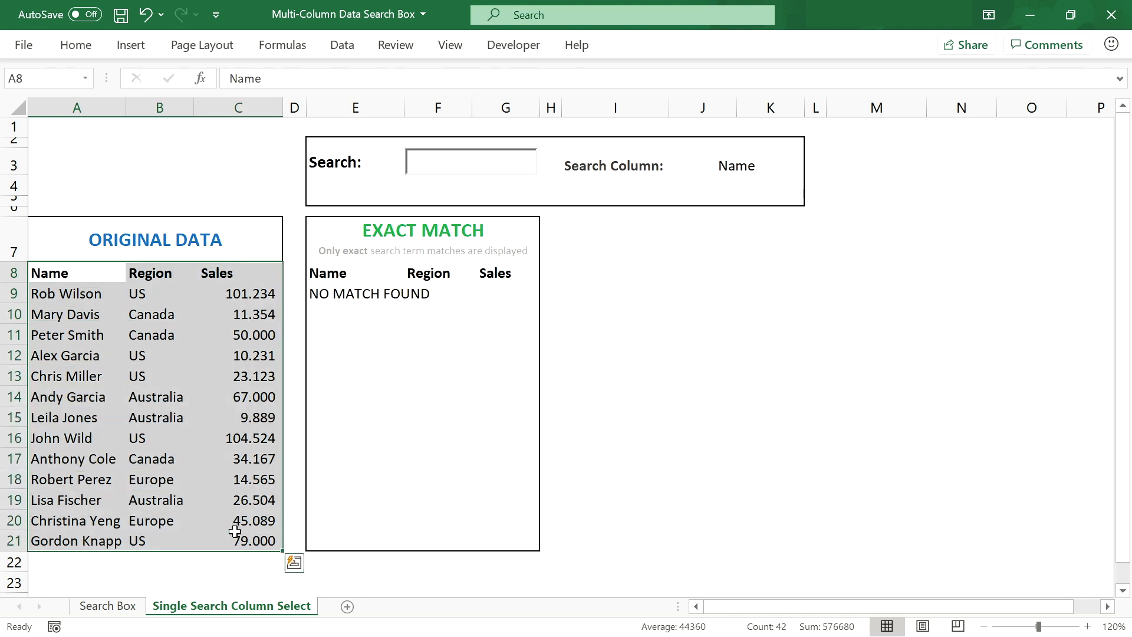
click(131, 46)
click(150, 85)
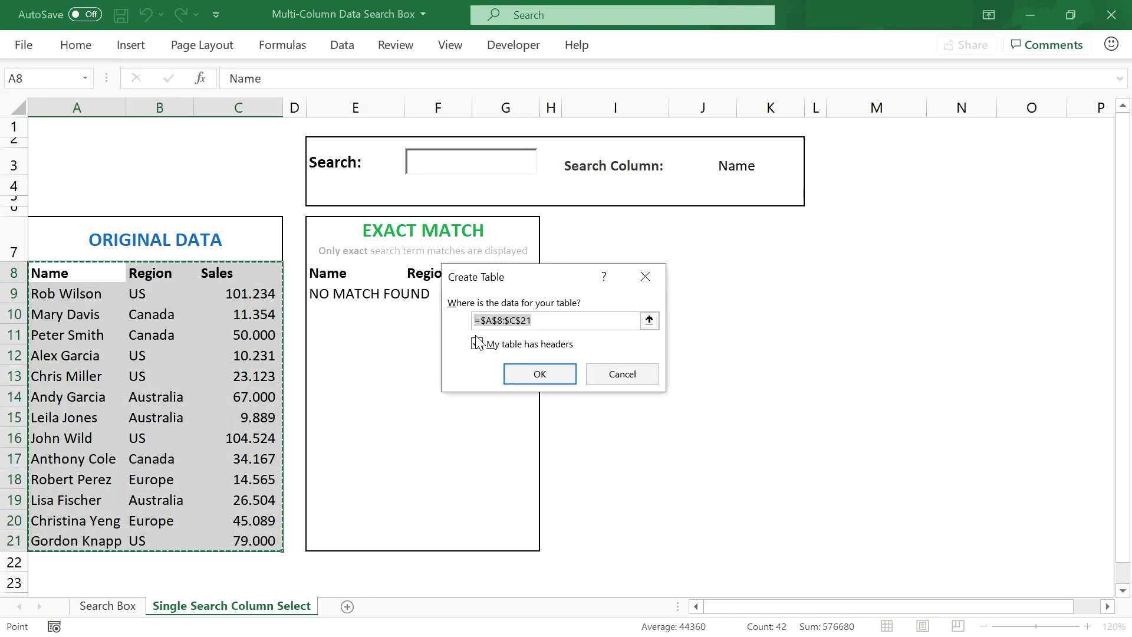
click(521, 377)
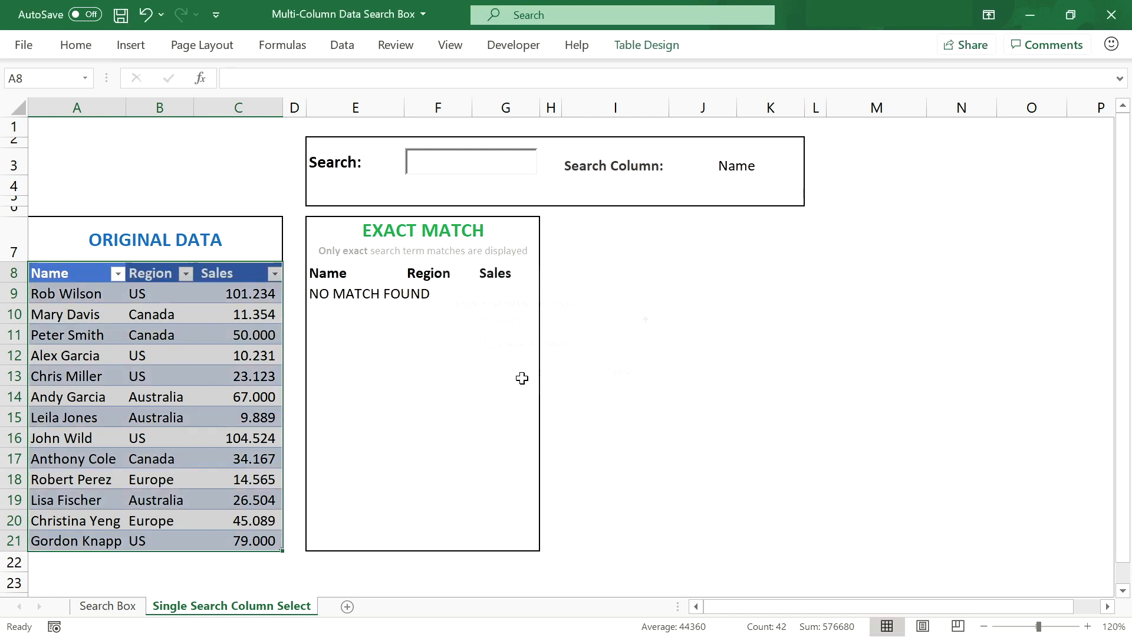
Apply the plain, unshaded light style to the new table and rename it DataTable.
click(656, 46)
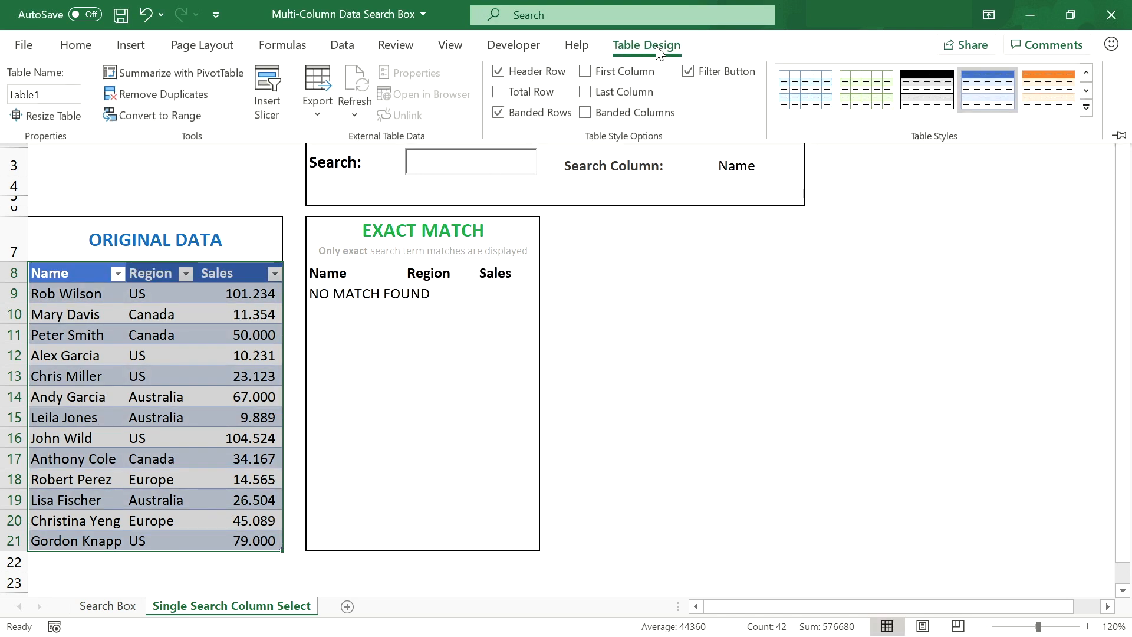
click(1085, 108)
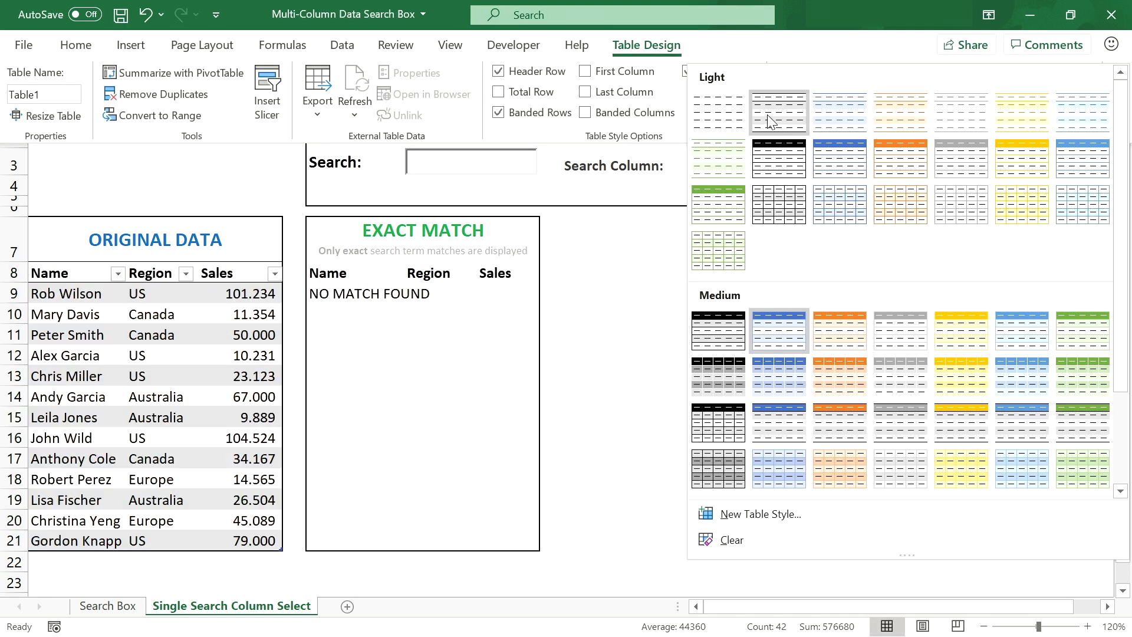
click(748, 121)
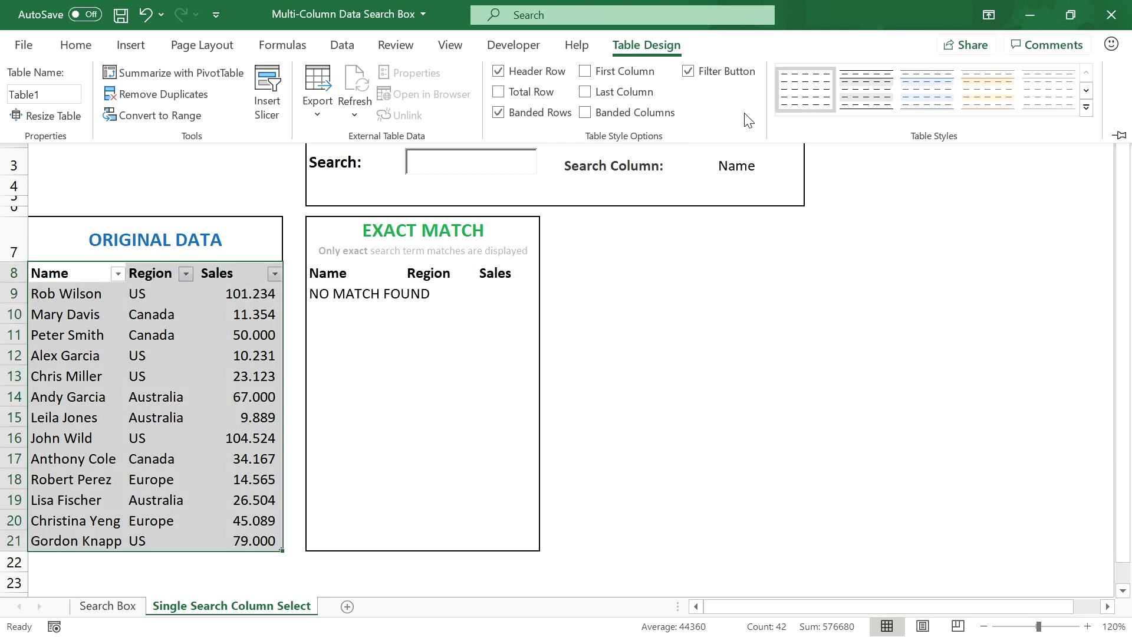
click(40, 93)
text(Data)
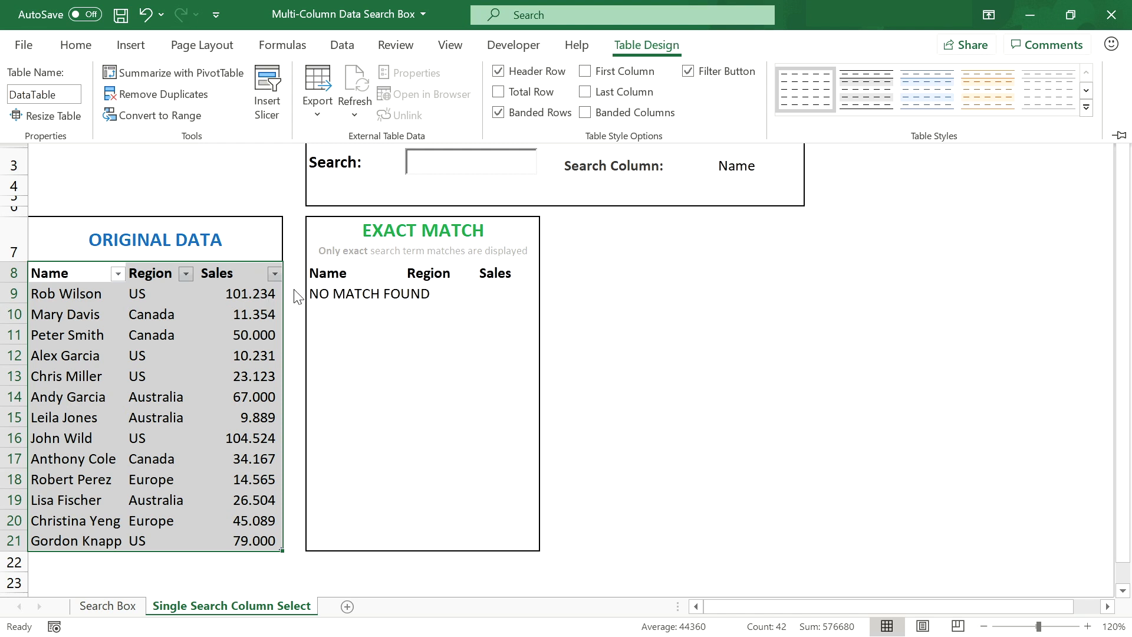
Replace B9:B21 in the E9 FILTER formula with the structured reference DataTable[Region].
click(343, 293)
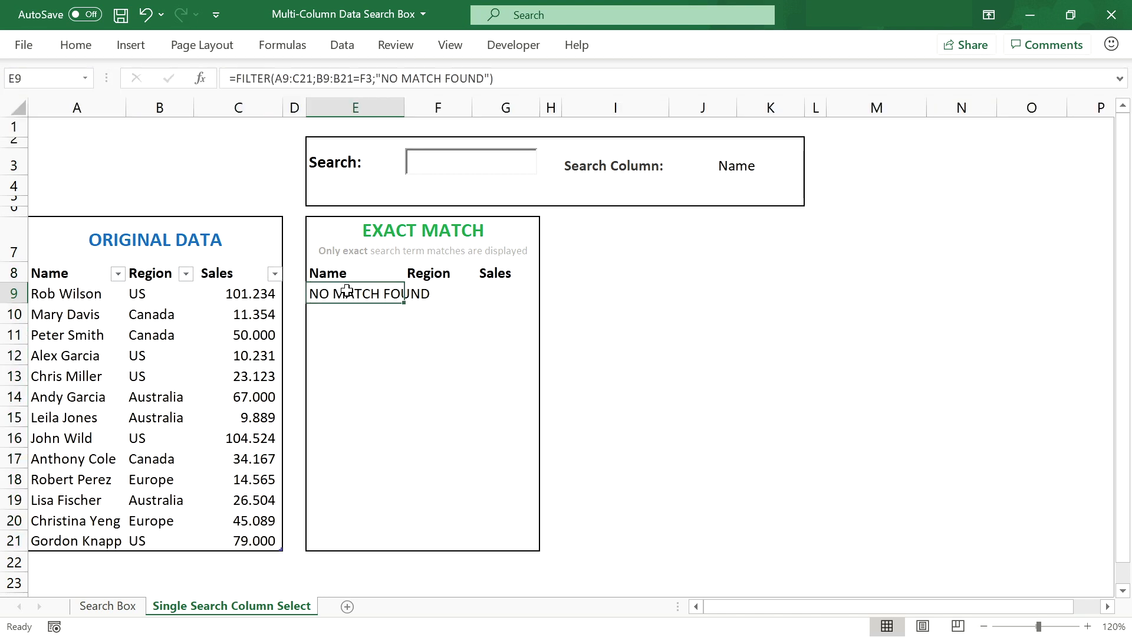
click(338, 79)
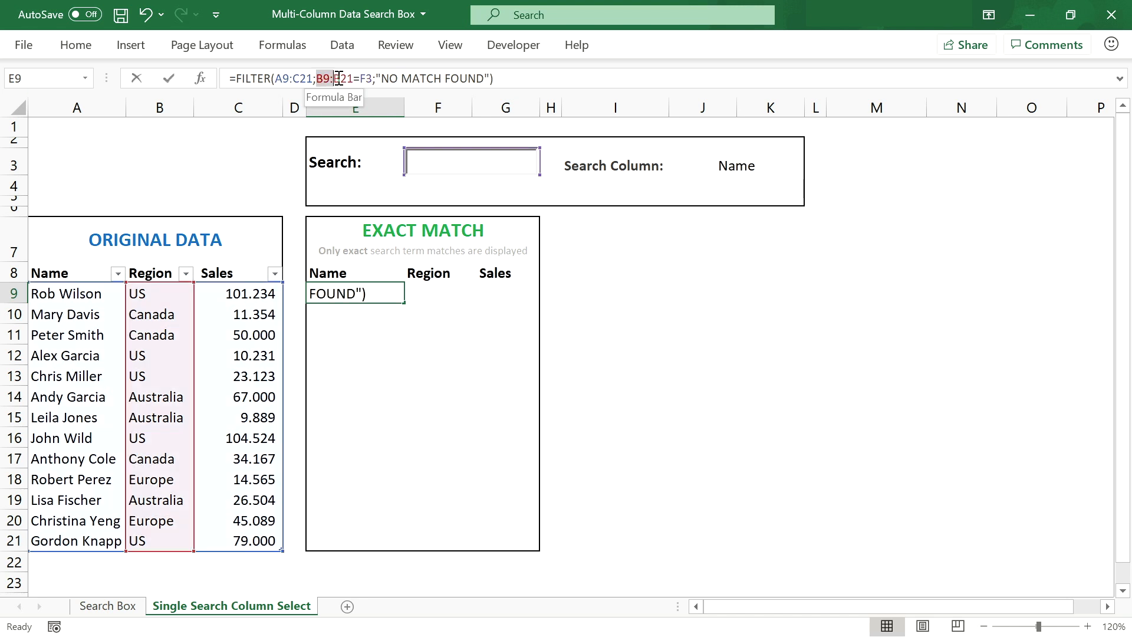
double_click(338, 79)
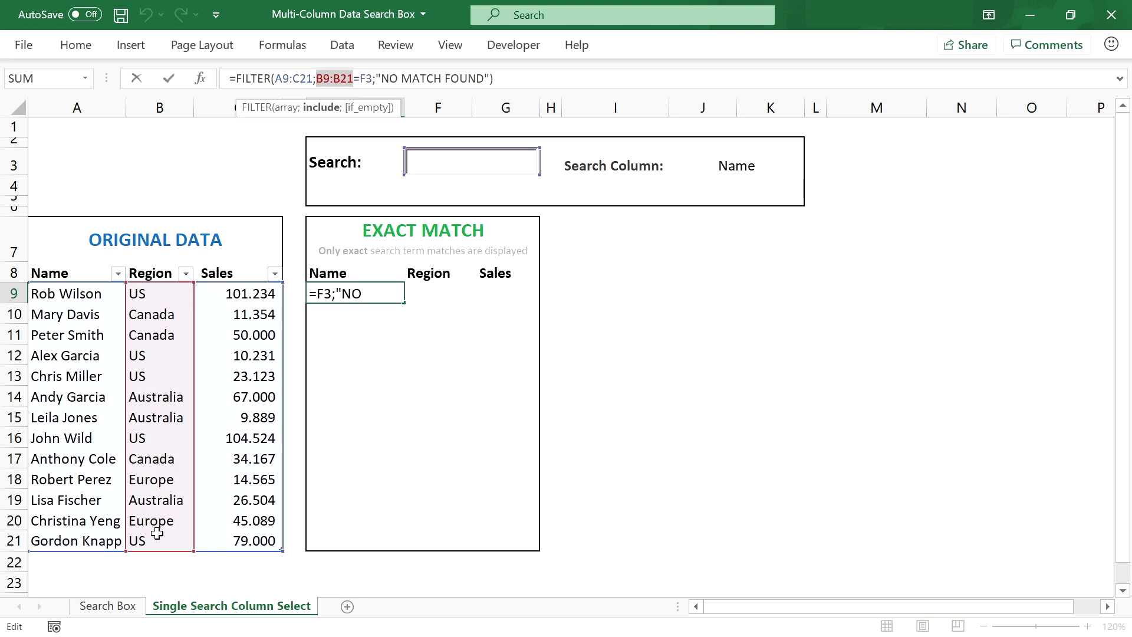
drag(177, 292, 172, 534)
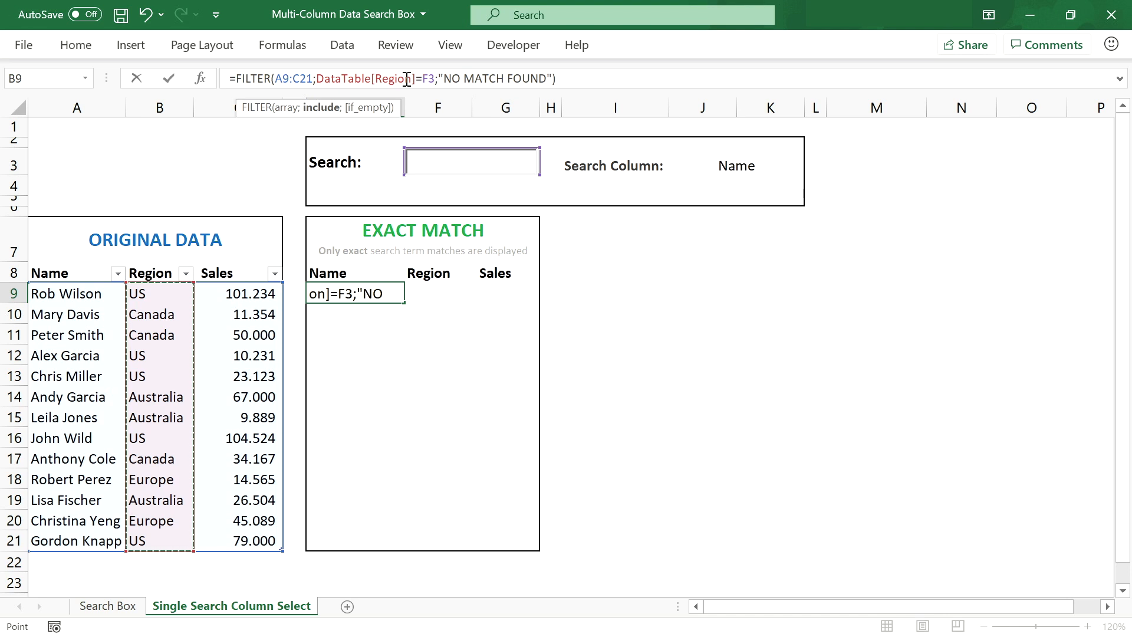
key(Return)
Test the DataTable[Region] formula by searching for "Canada", and empty the search box again.
click(428, 160)
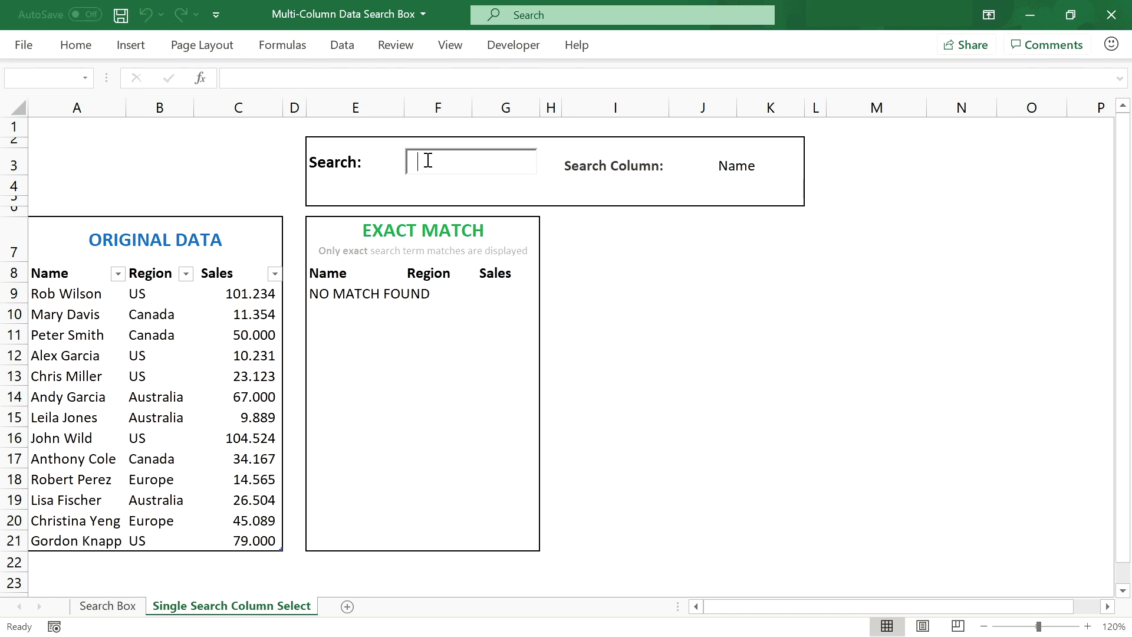
text(Canada)
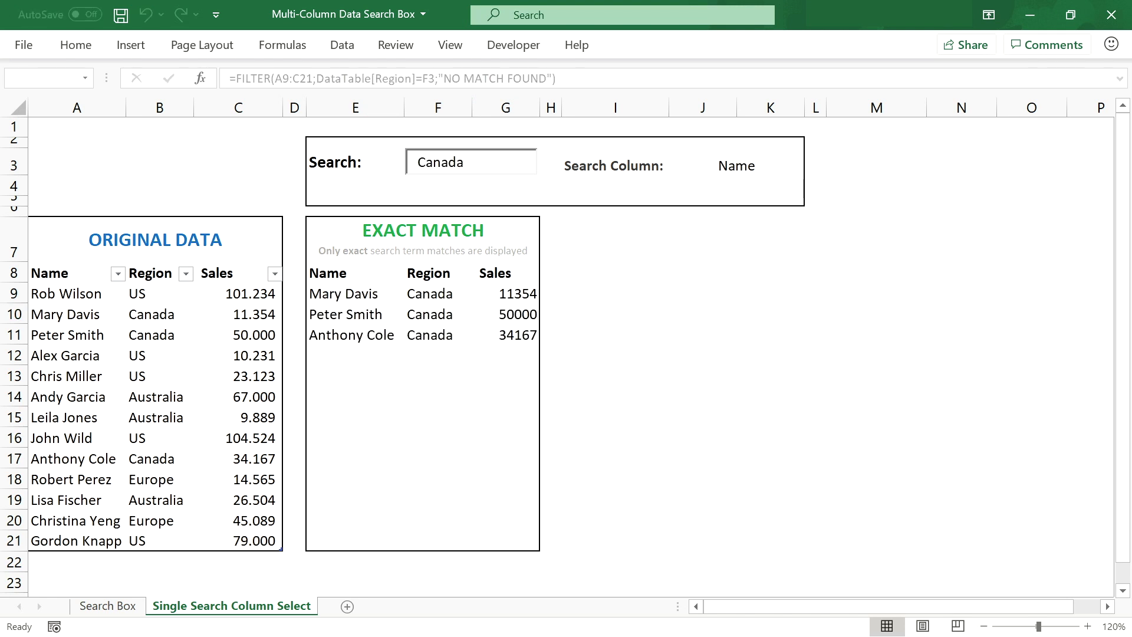
click(461, 158)
key(BackSpace)
key(BackSpace)
key(BackSpace)
key(BackSpace)
key(BackSpace)
key(BackSpace)
Change the column reference in the E9 FILTER formula to DataTable[Name].
click(334, 292)
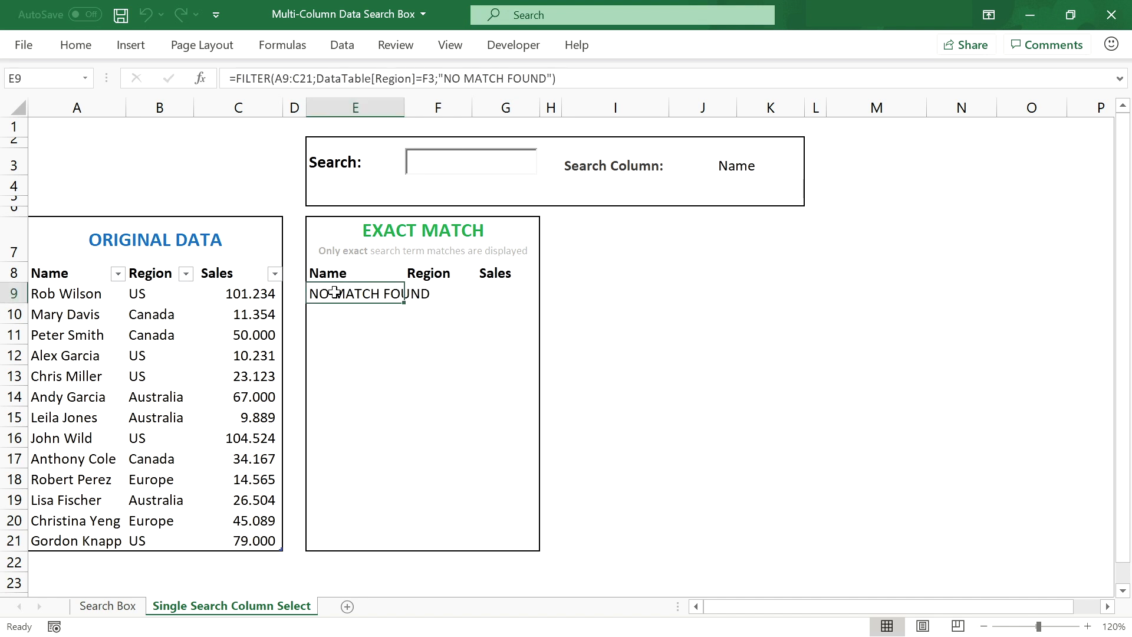
drag(376, 78, 411, 78)
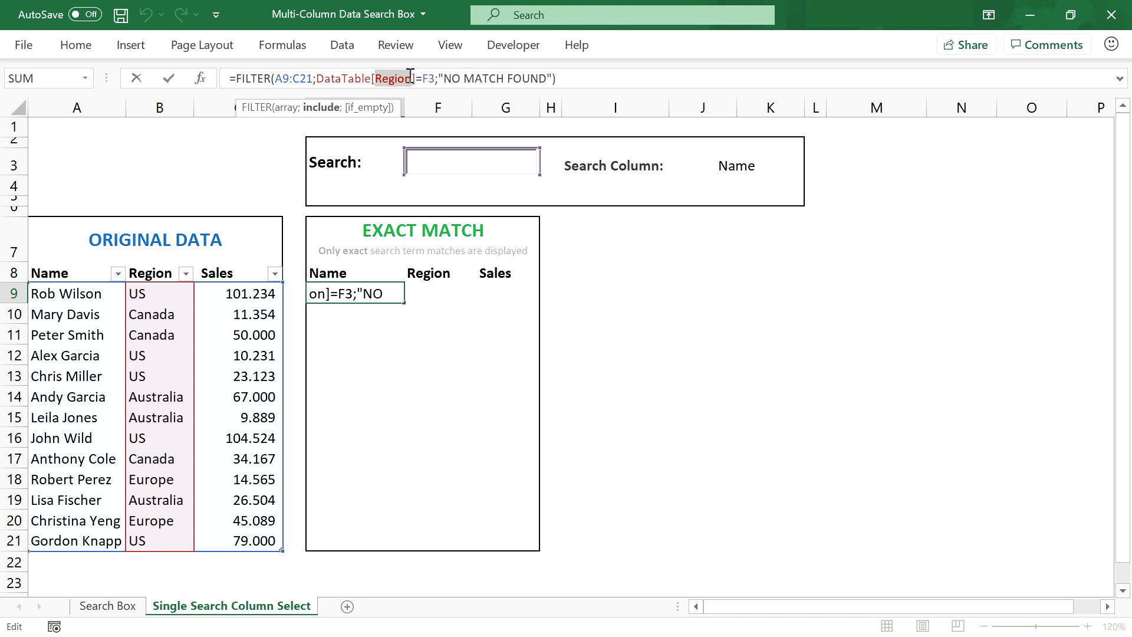
text(Name)
key(Return)
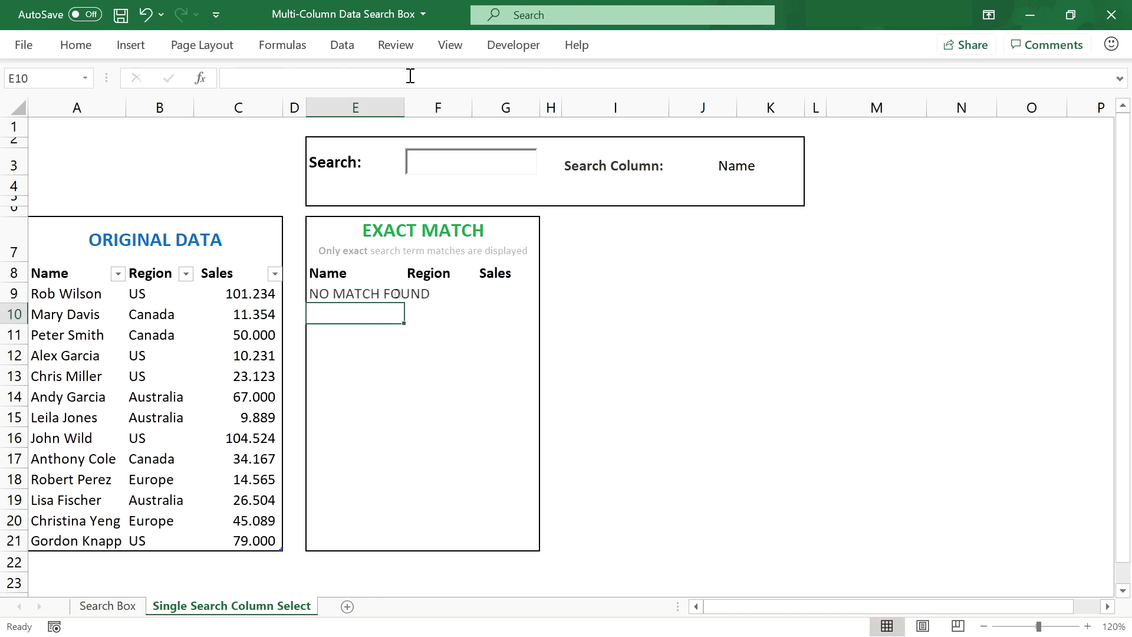
Test the name search by entering the full name from A12 in the search box.
click(484, 155)
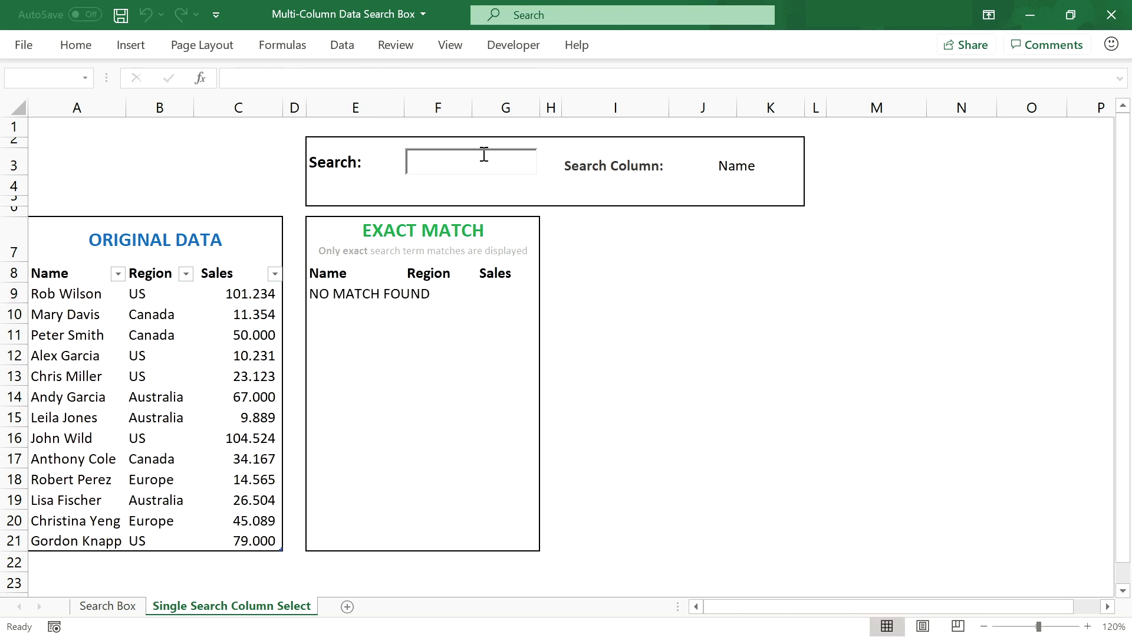
text(Alex Garcia)
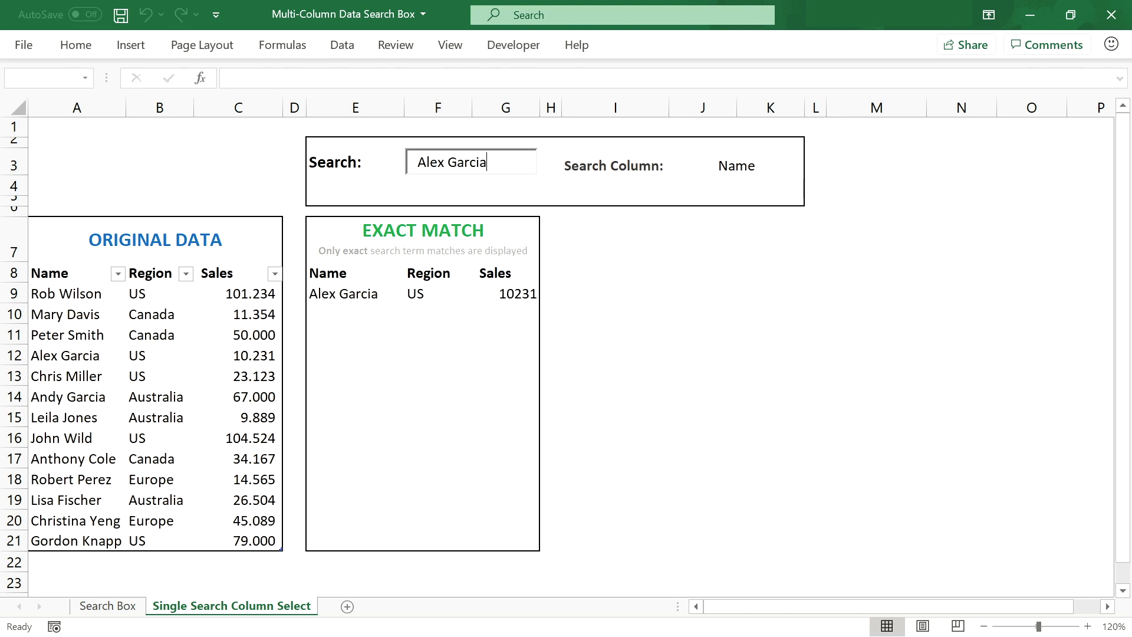
Clear the full name from the search box.
key(BackSpace)
key(BackSpace)
key(BackSpace)
key(BackSpace)
key(BackSpace)
key(BackSpace)
key(BackSpace)
key(BackSpace)
key(BackSpace)
key(BackSpace)
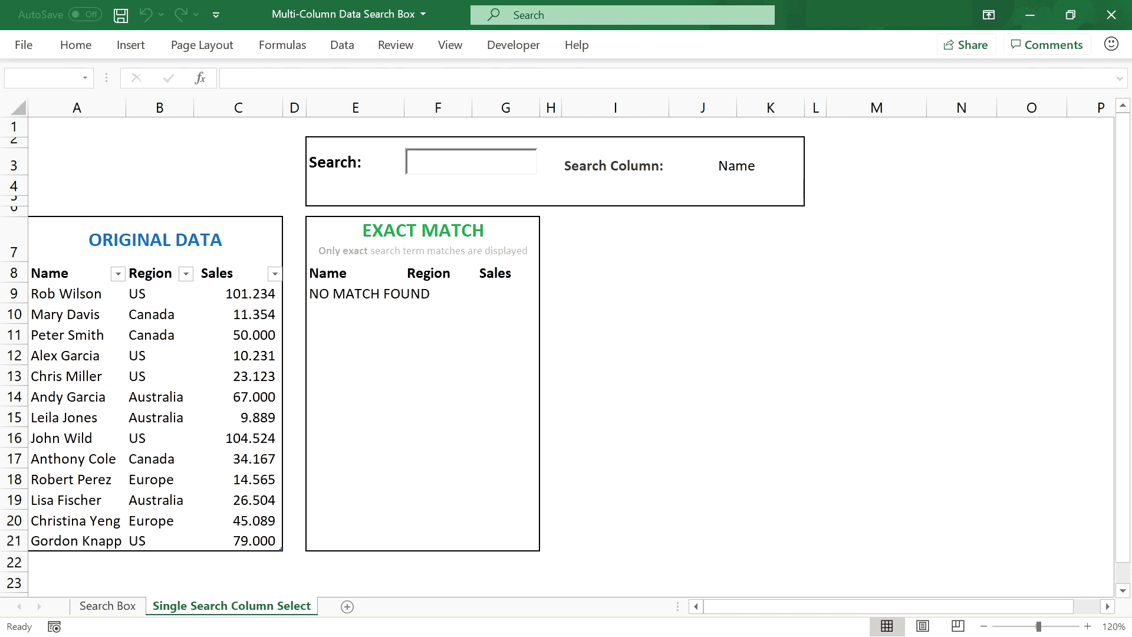
Replace the A9:C21 array in the E9 FILTER formula with the table reference DataTable.
click(341, 297)
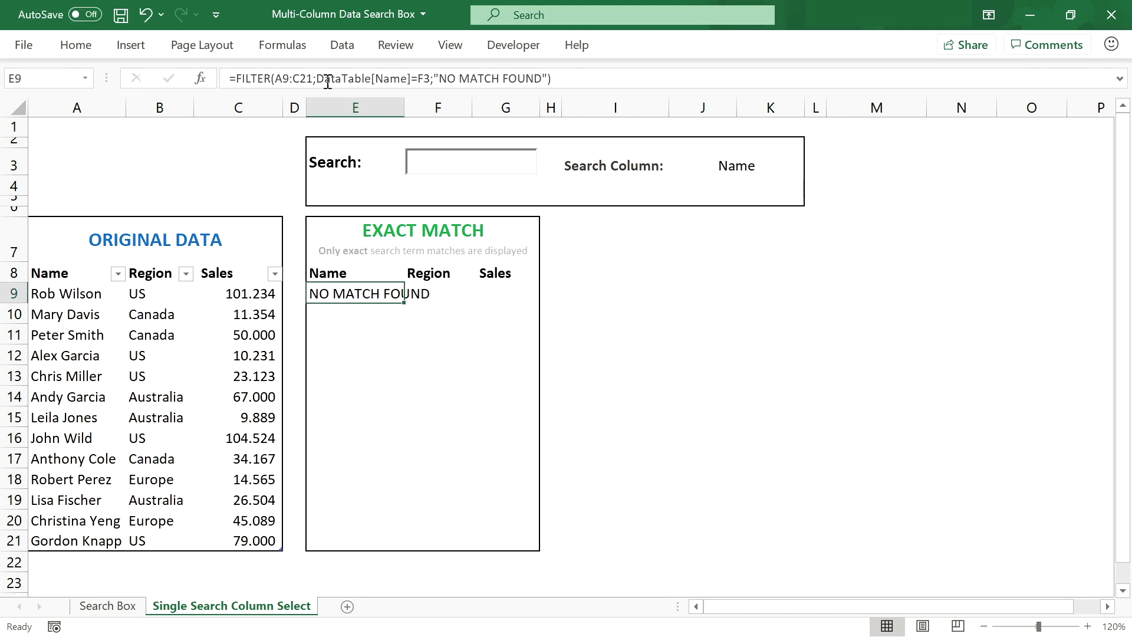
drag(313, 78, 279, 75)
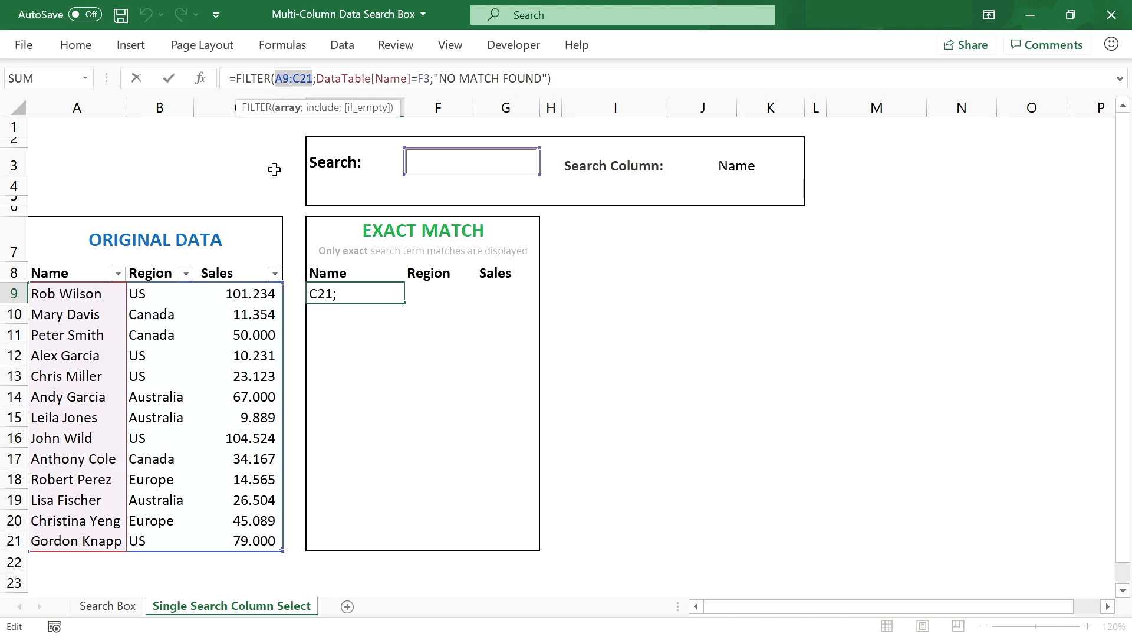
drag(82, 297, 265, 543)
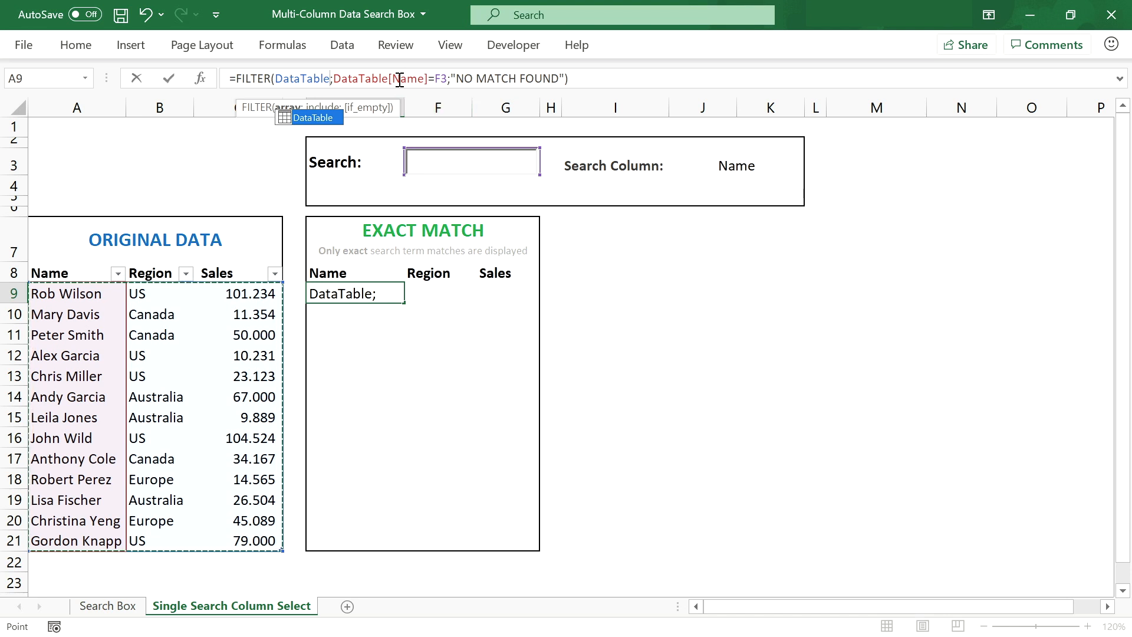
In the E9 formula, put INDIRECT( before the column reference, quote "DataTable[", and replace Name with an & operator.
click(335, 80)
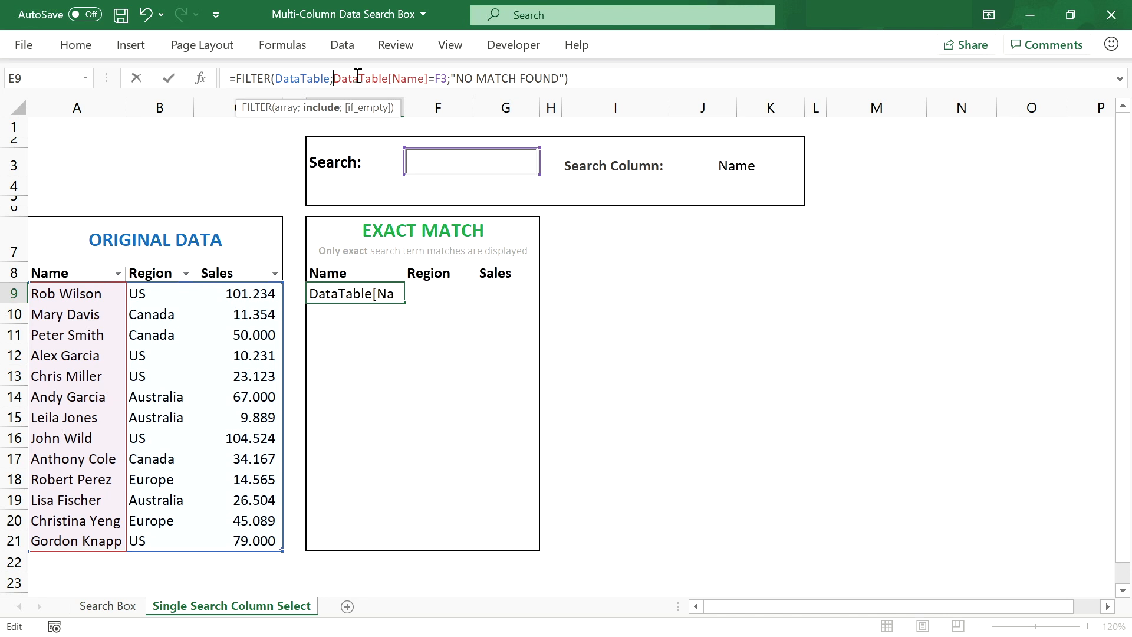
text(INDIREC)
text(T()
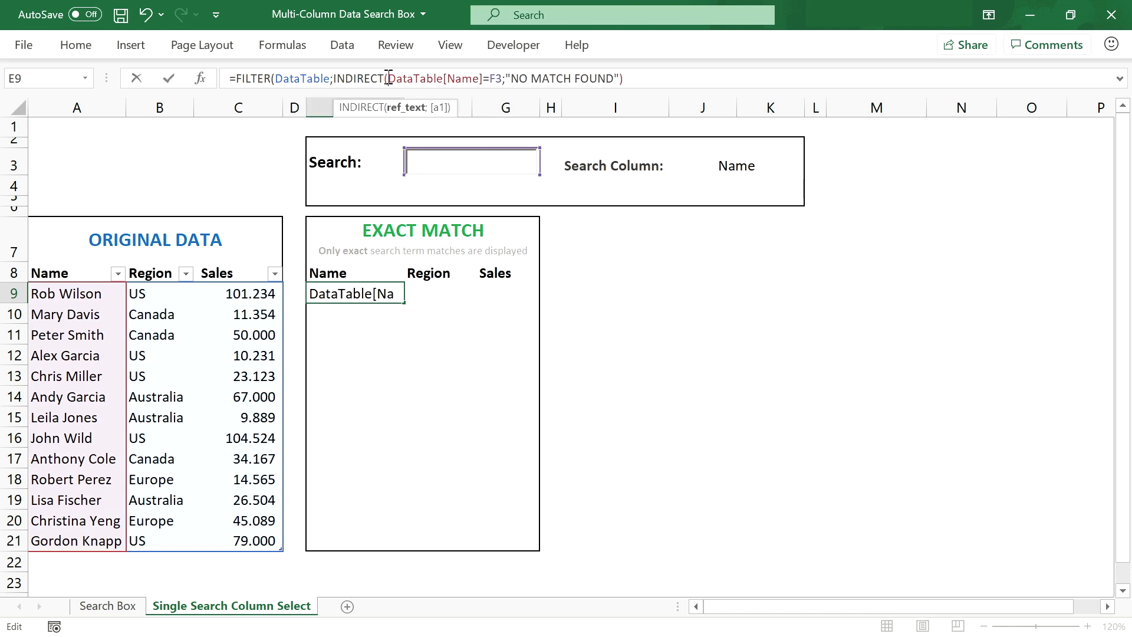
text(")
click(452, 78)
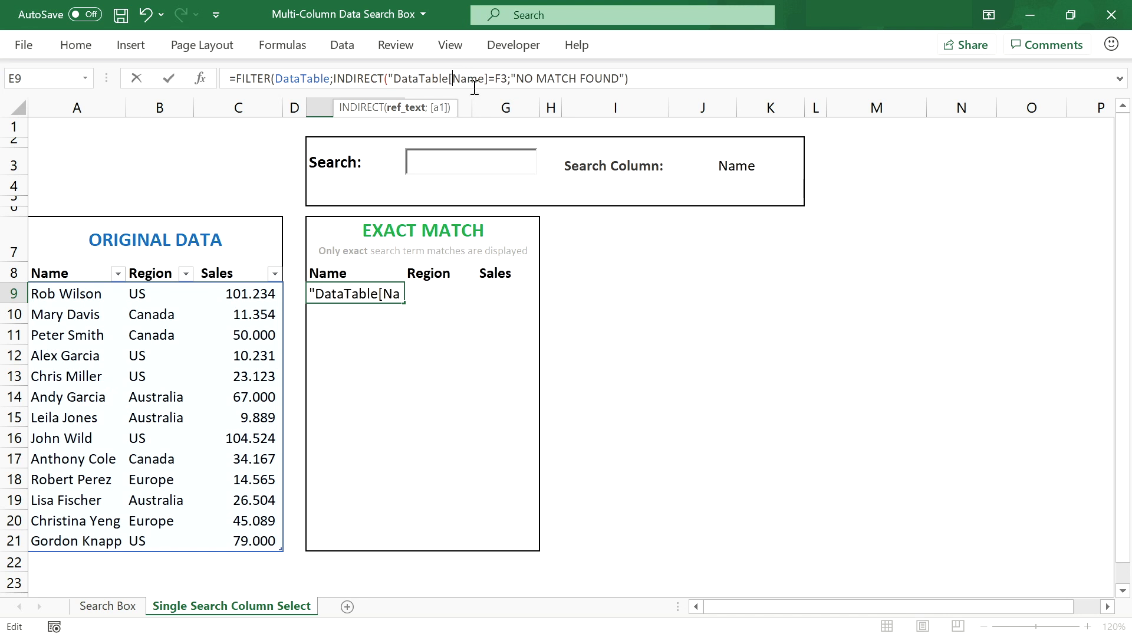
text(" )
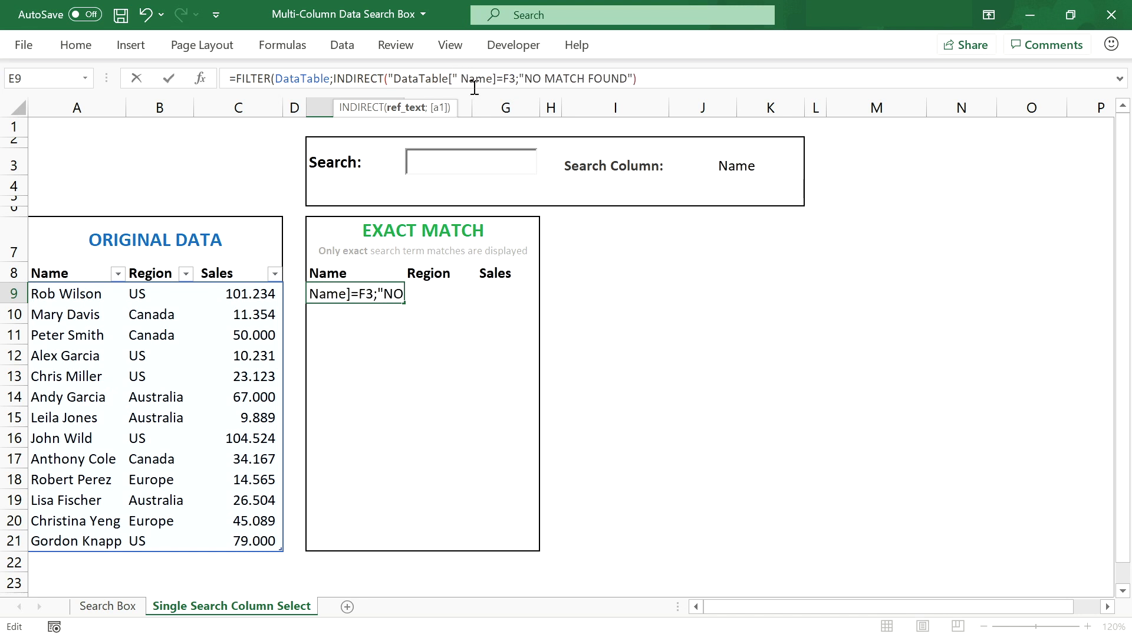
text(&)
drag(472, 79, 505, 81)
key(Delete)
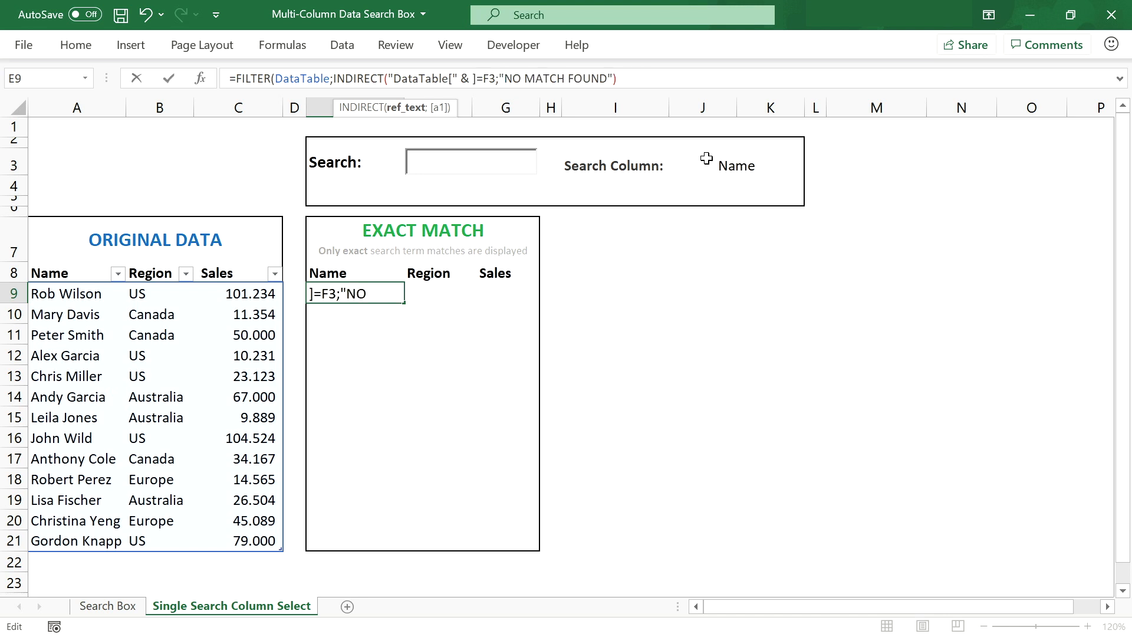
Complete the E9 INDIRECT argument with J3 & "]", close its parenthesis before =F3, and commit the formula.
click(737, 166)
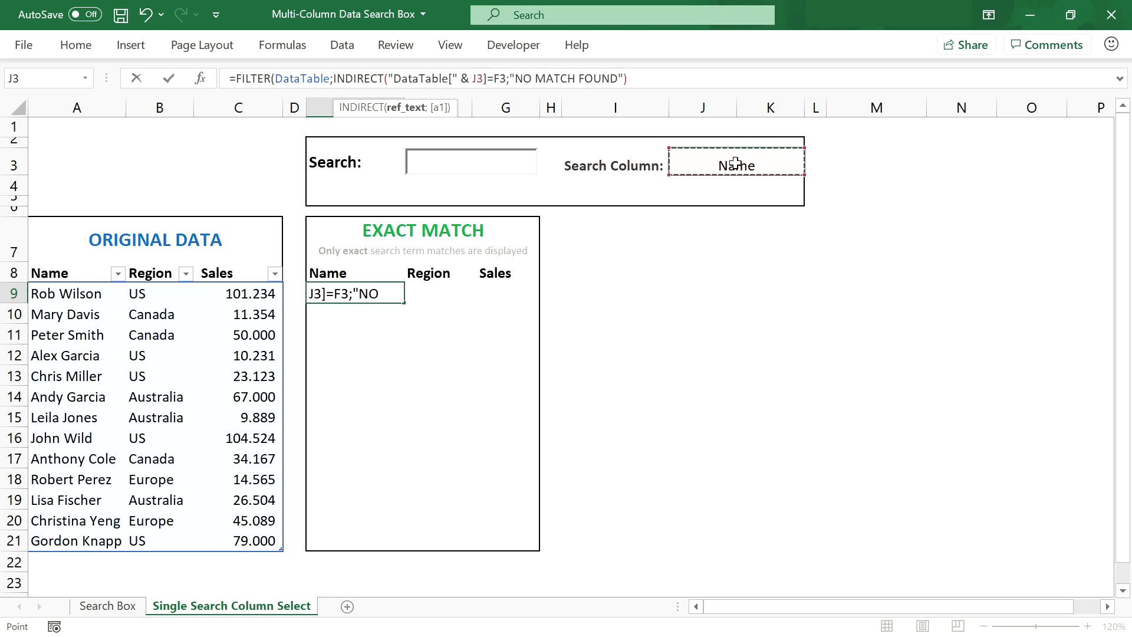
text(&)
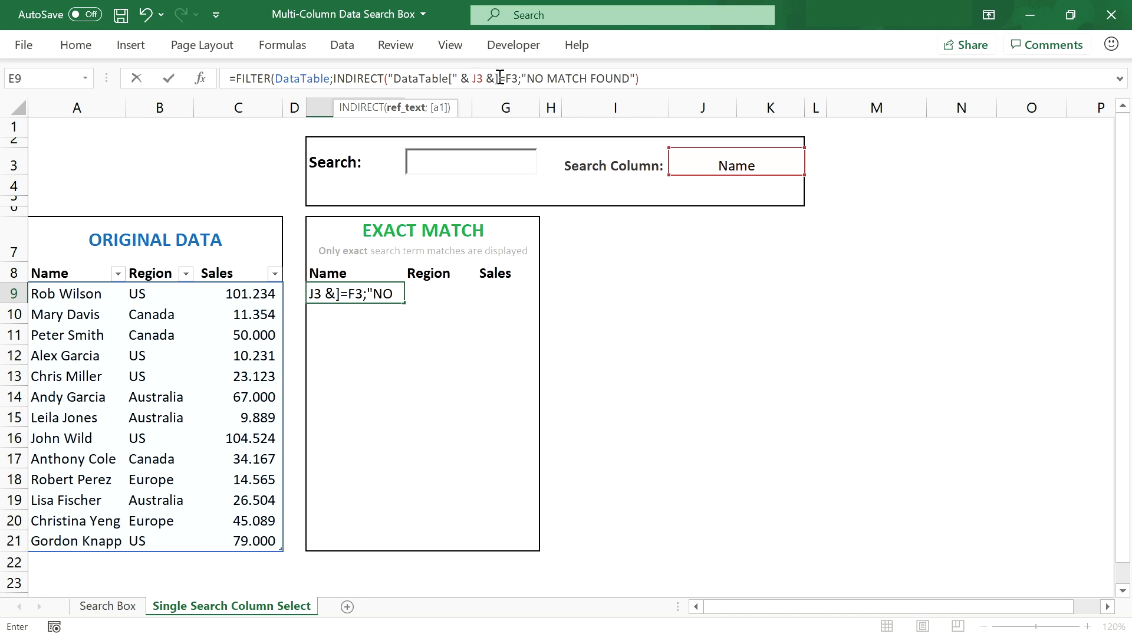
text( ")
key(Right)
text(")
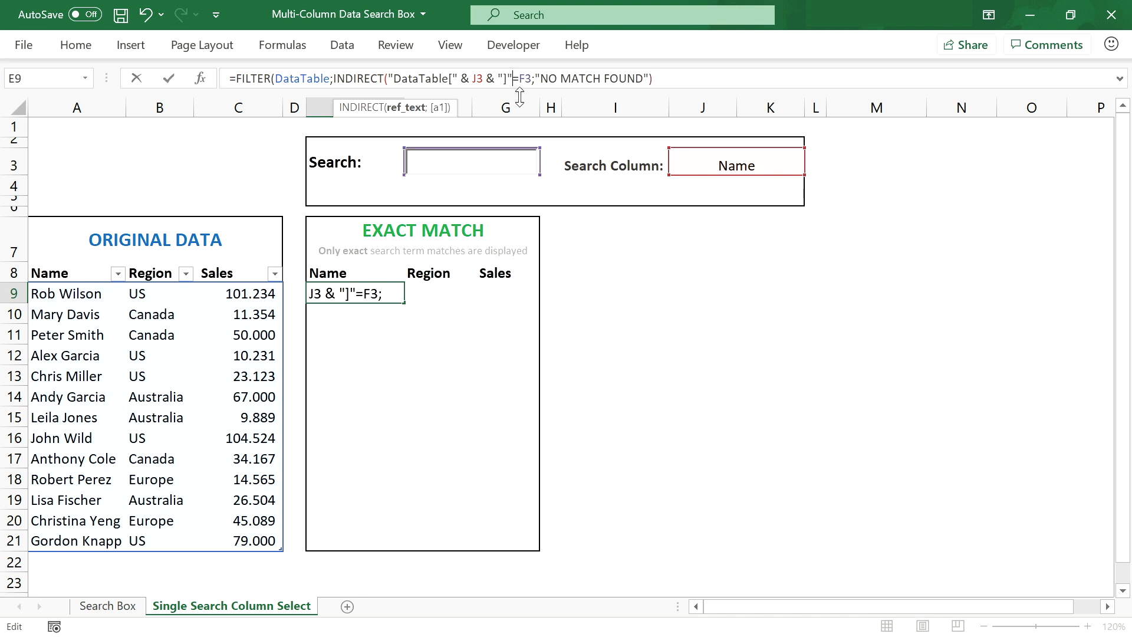
text())
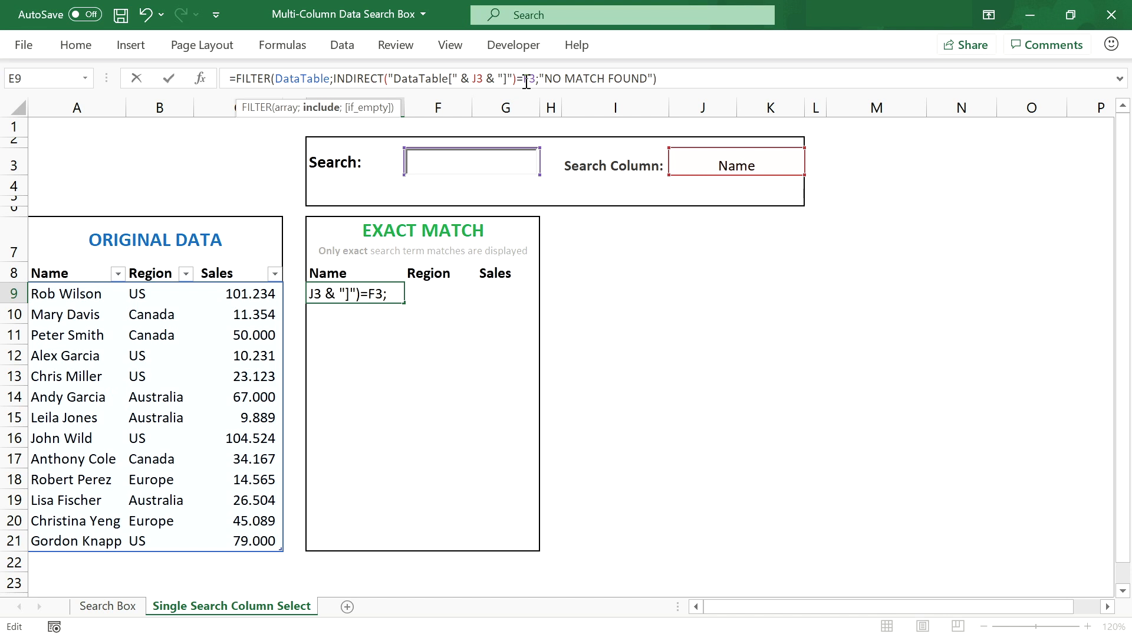
key(Return)
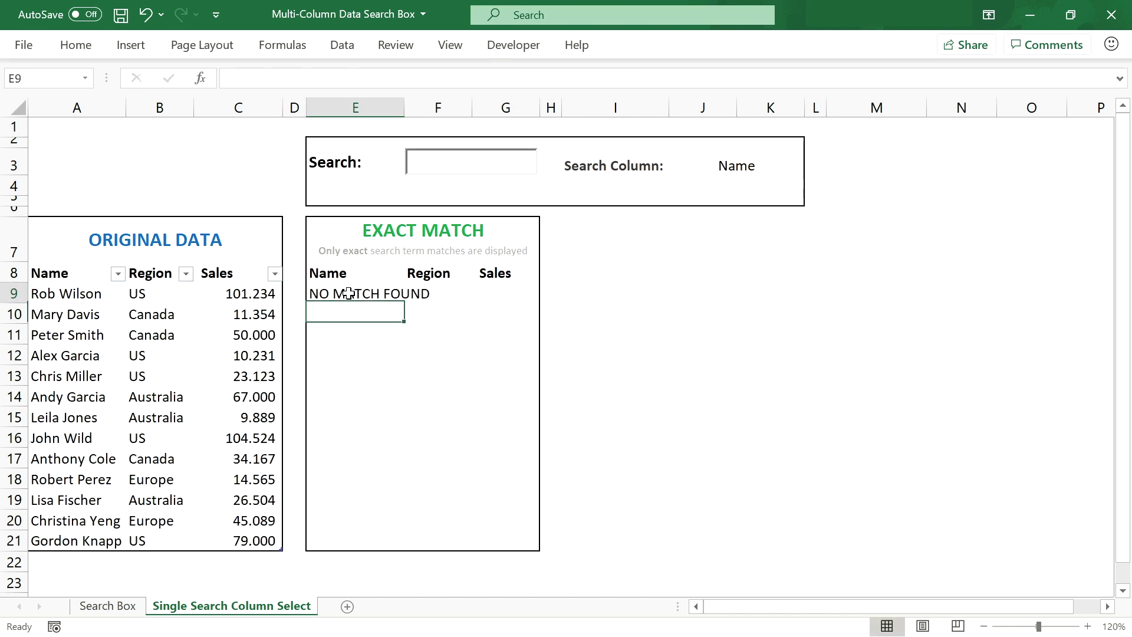
Test the E9 INDIRECT formula by entering the full name from A12 in the search box.
click(349, 293)
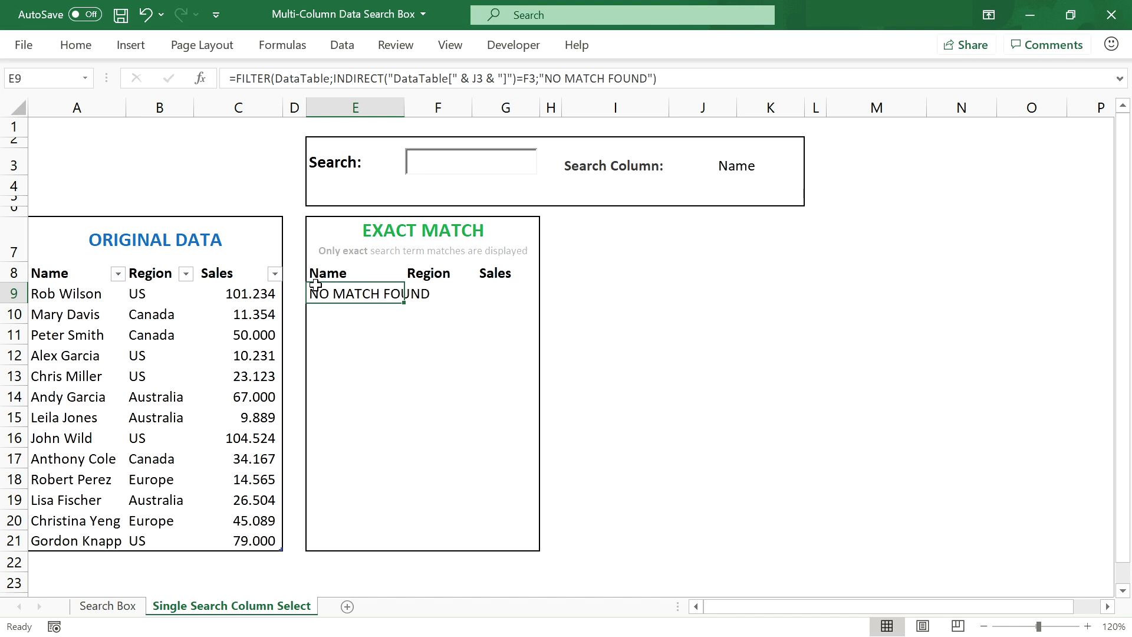
click(490, 158)
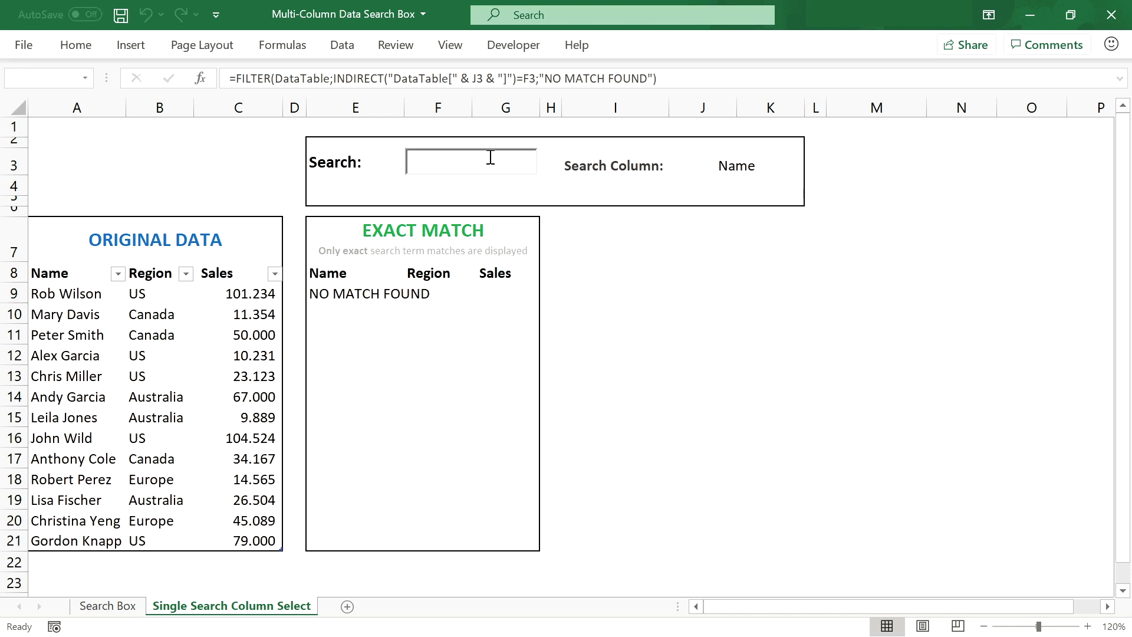
text(Alex Garc)
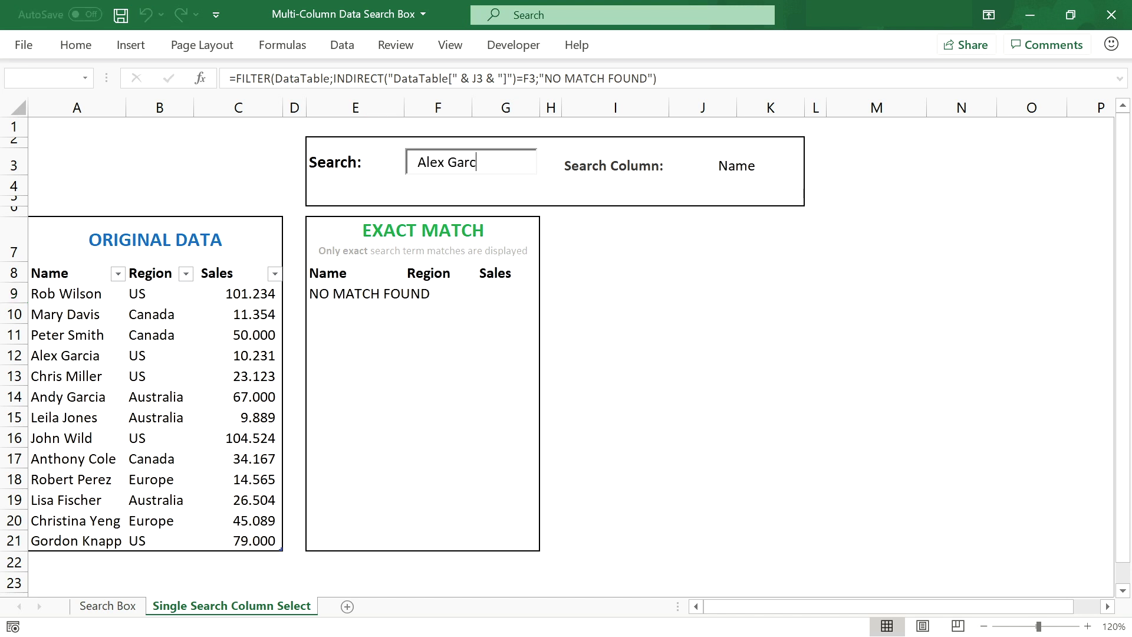
text(ia)
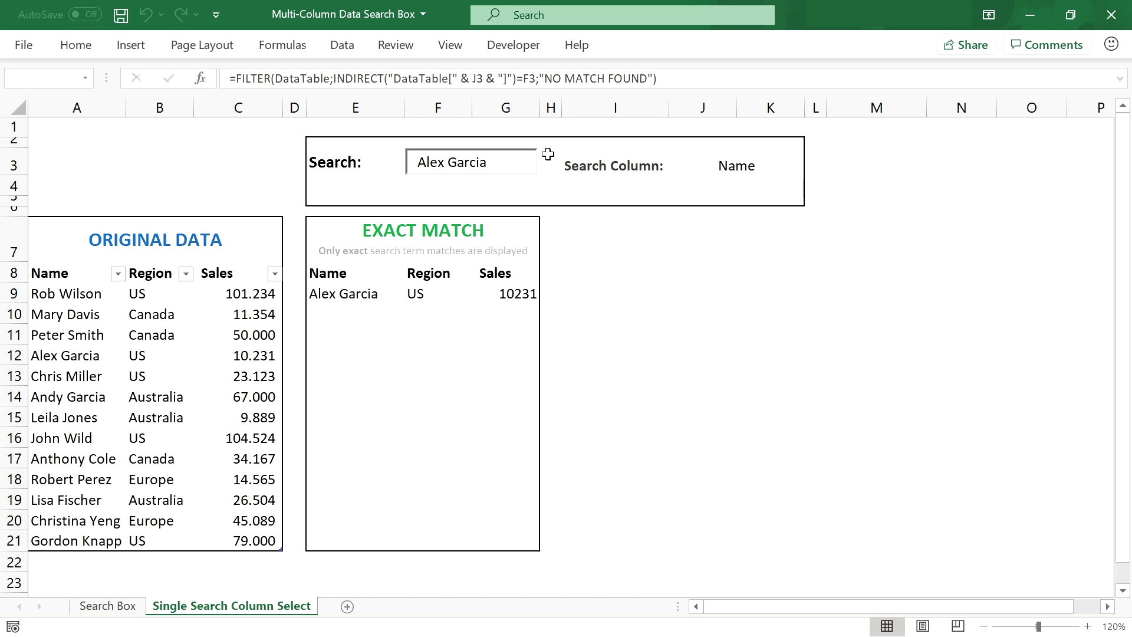
Set the search column in J3 to Region and replace the search term with "Canada".
click(731, 163)
click(813, 168)
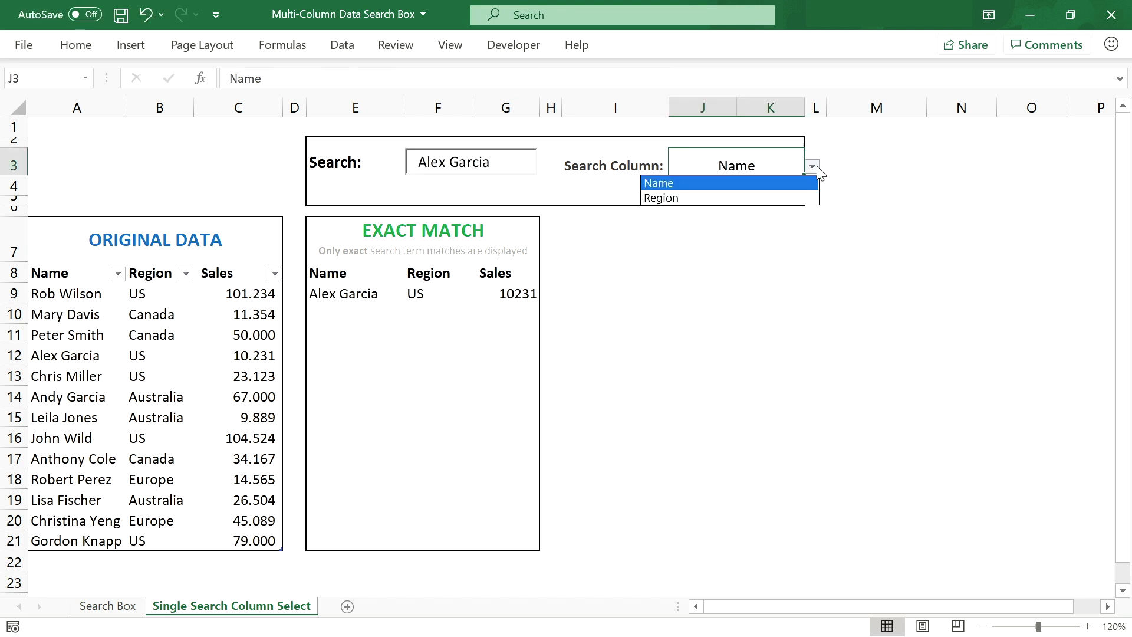
click(784, 198)
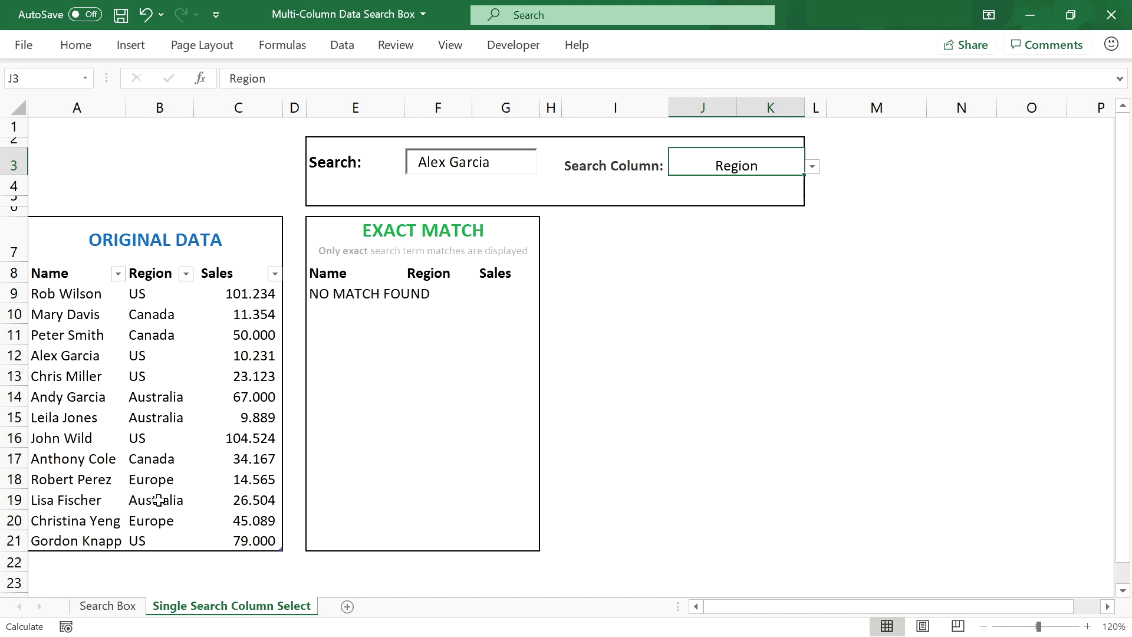
drag(490, 163, 417, 162)
text(Canada)
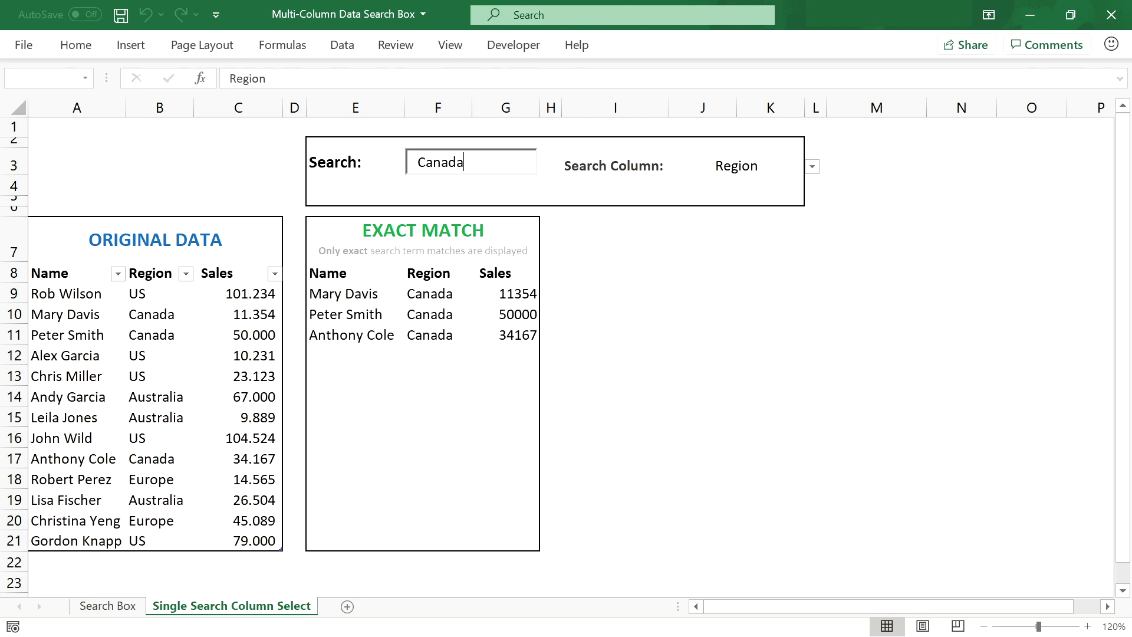
Remove "Canada" from the search box so it is empty.
key(BackSpace)
key(BackSpace)
key(BackSpace)
key(BackSpace)
key(BackSpace)
key(BackSpace)
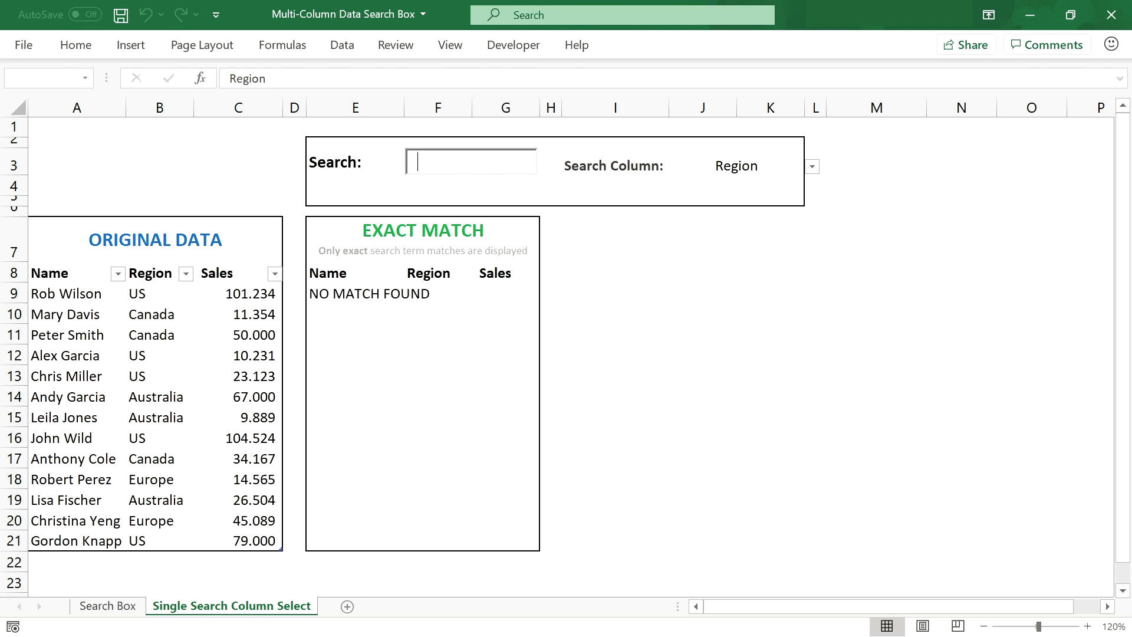
Replace the A9:C21 array in the I9 partial-match FILTER formula with DataTable.
click(359, 290)
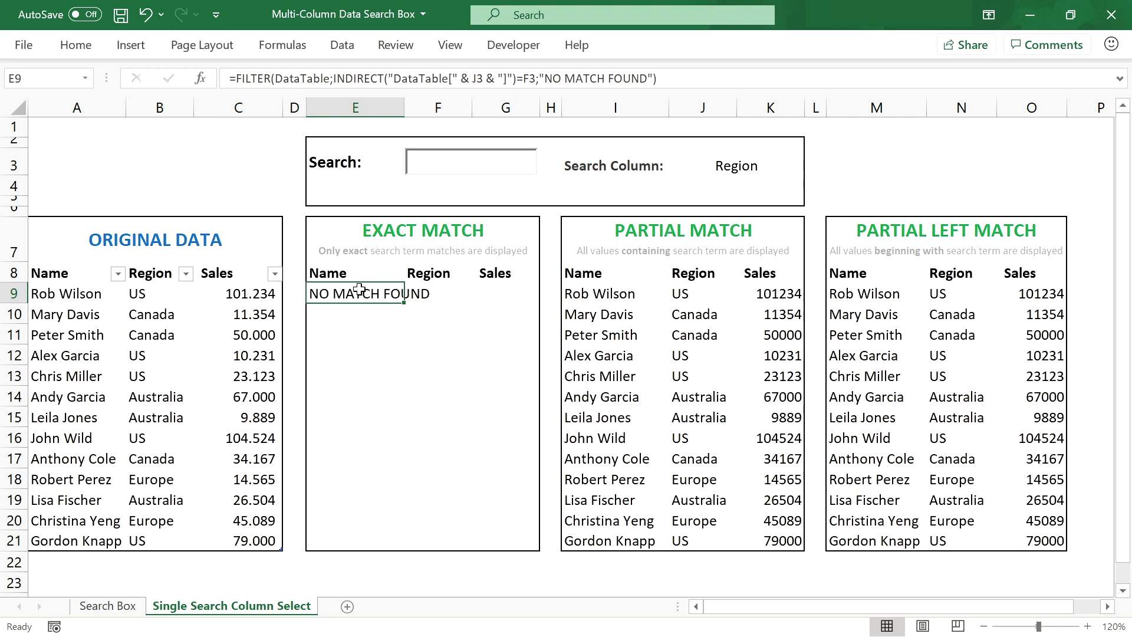
click(595, 295)
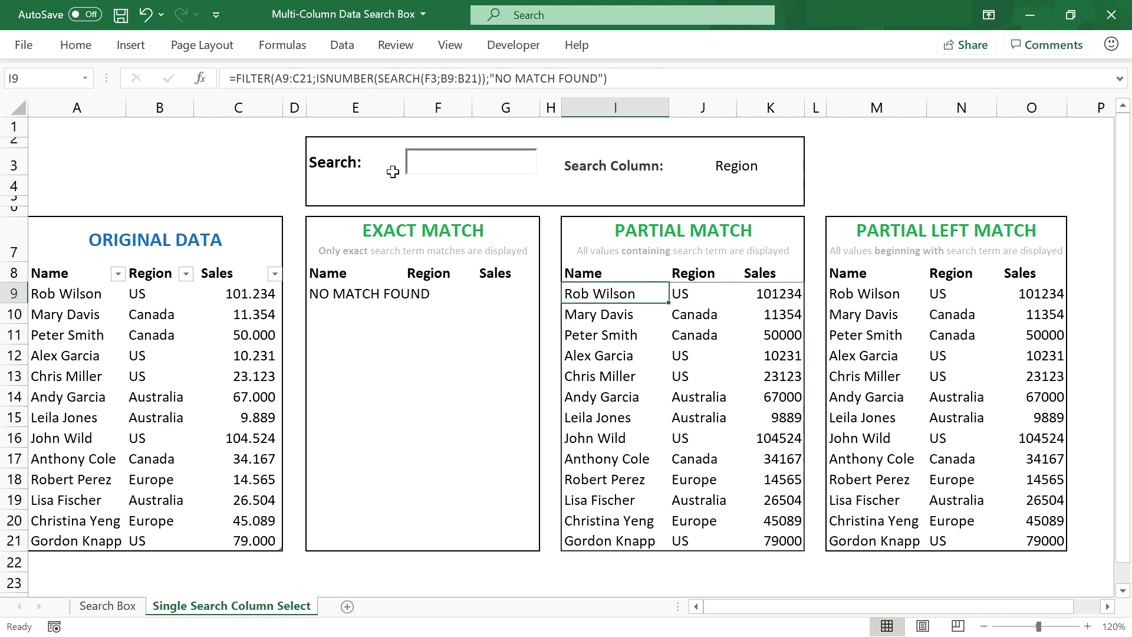
double_click(282, 78)
drag(299, 78, 313, 78)
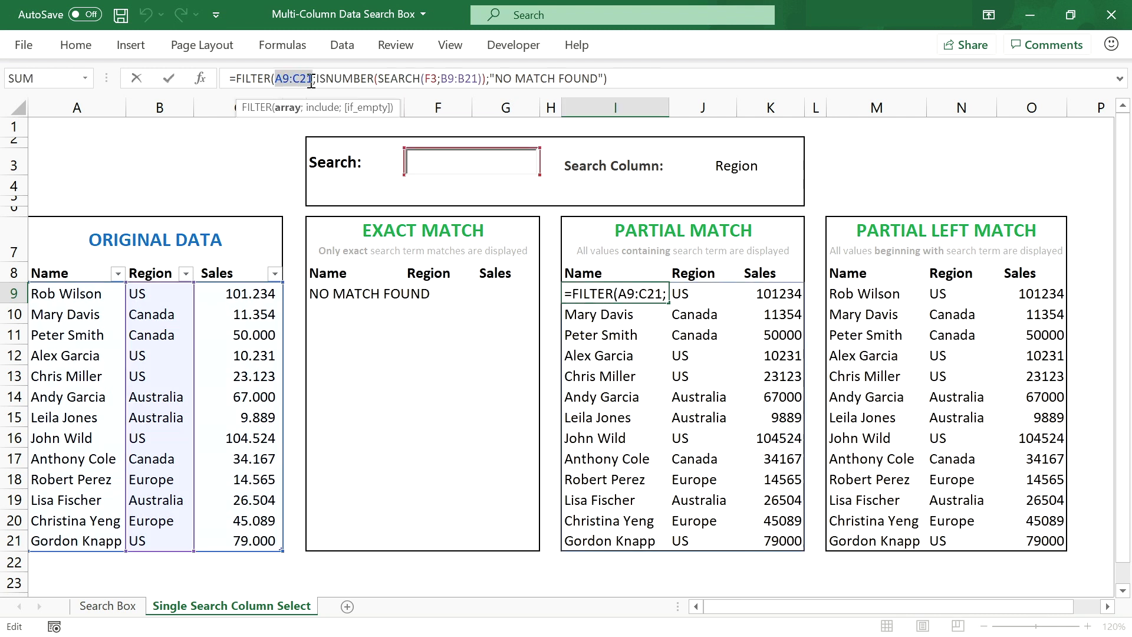
text(Data)
key(Tab)
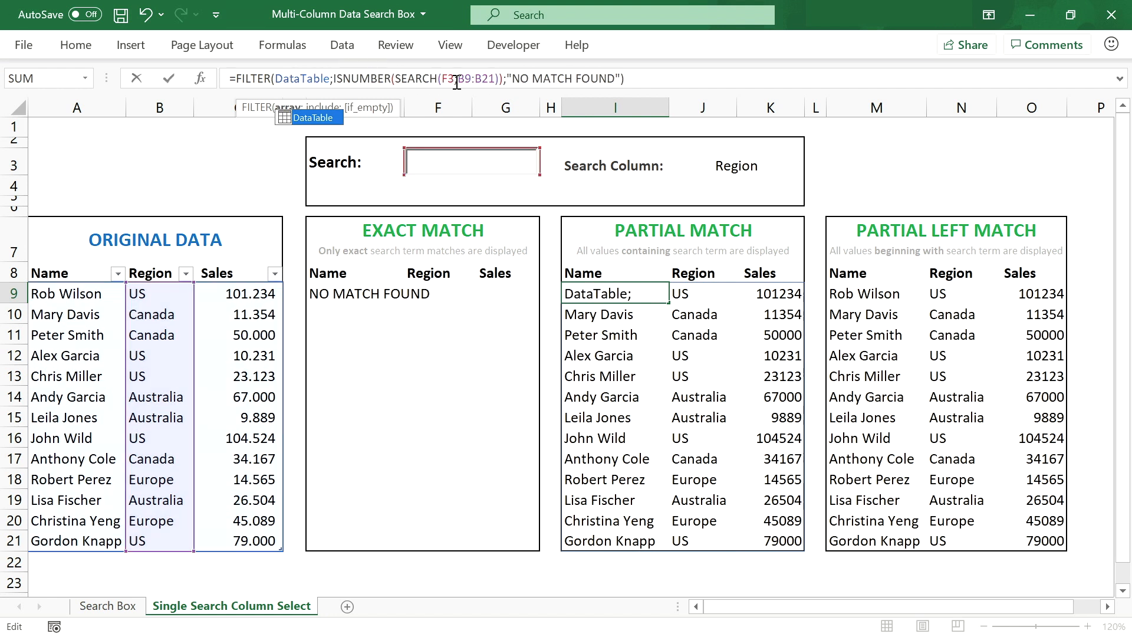
Replace B9:B21 in the I9 SEARCH function with INDIRECT("DataTable[" & J3 & "]") and commit the formula.
drag(457, 78, 495, 78)
text(INDIREC)
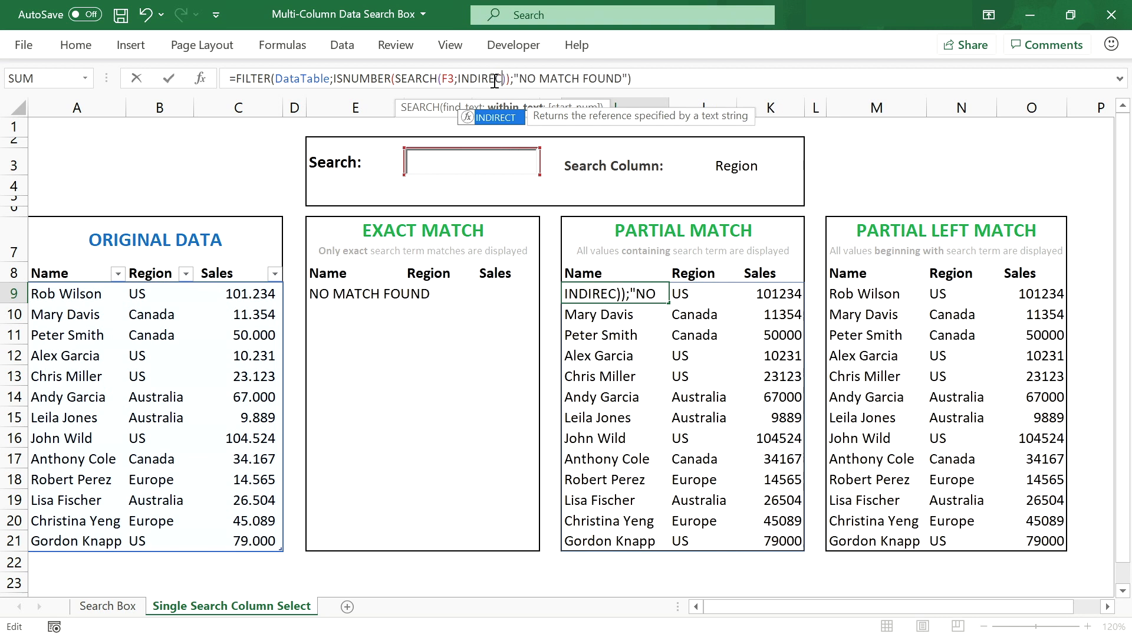
key(Tab)
text("DataTable[")
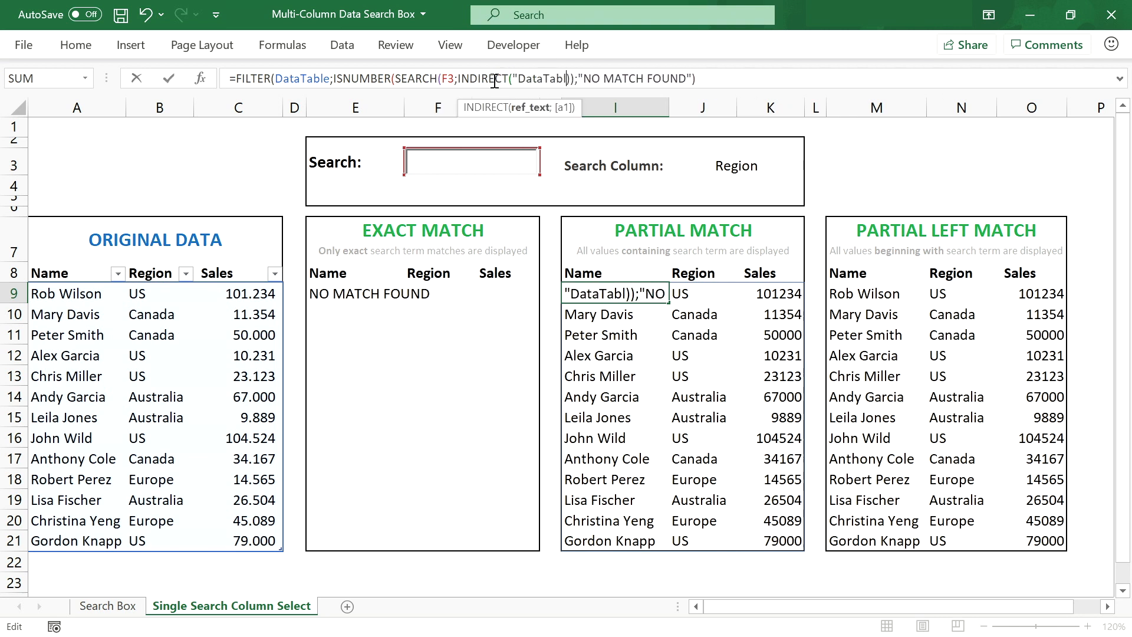
text( &)
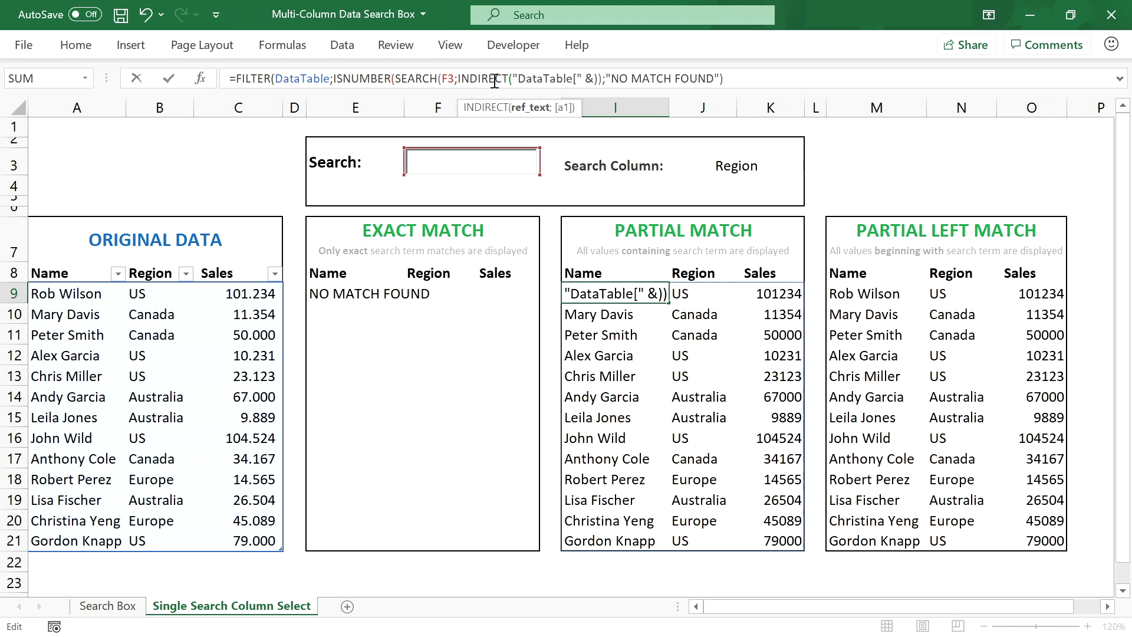
click(752, 164)
text(& ")
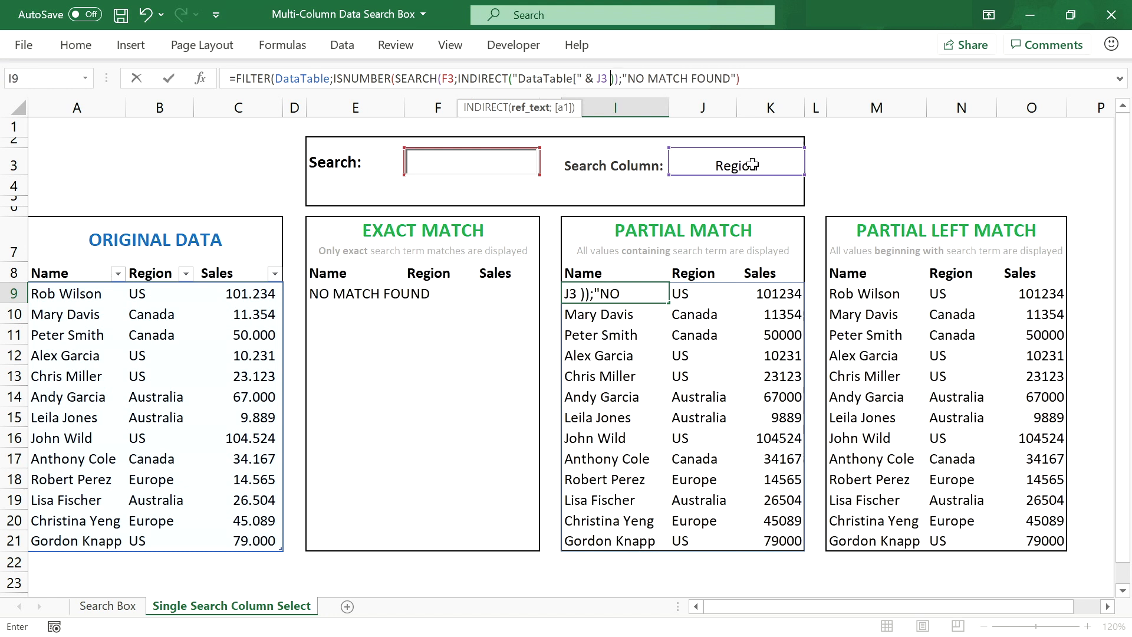
text(]")
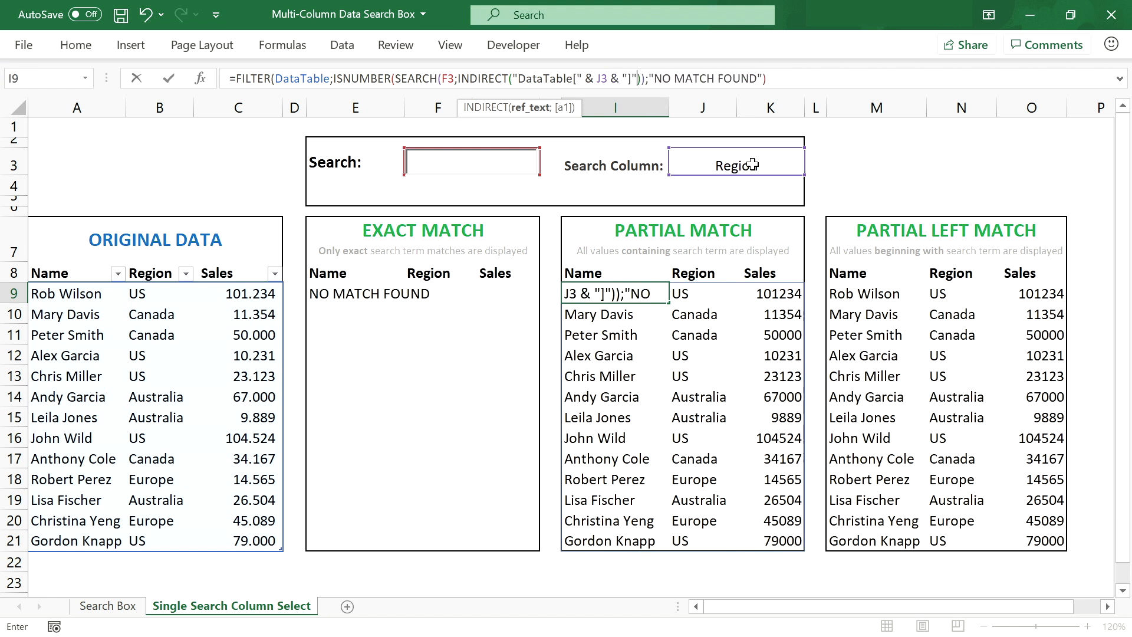
text())
key(Return)
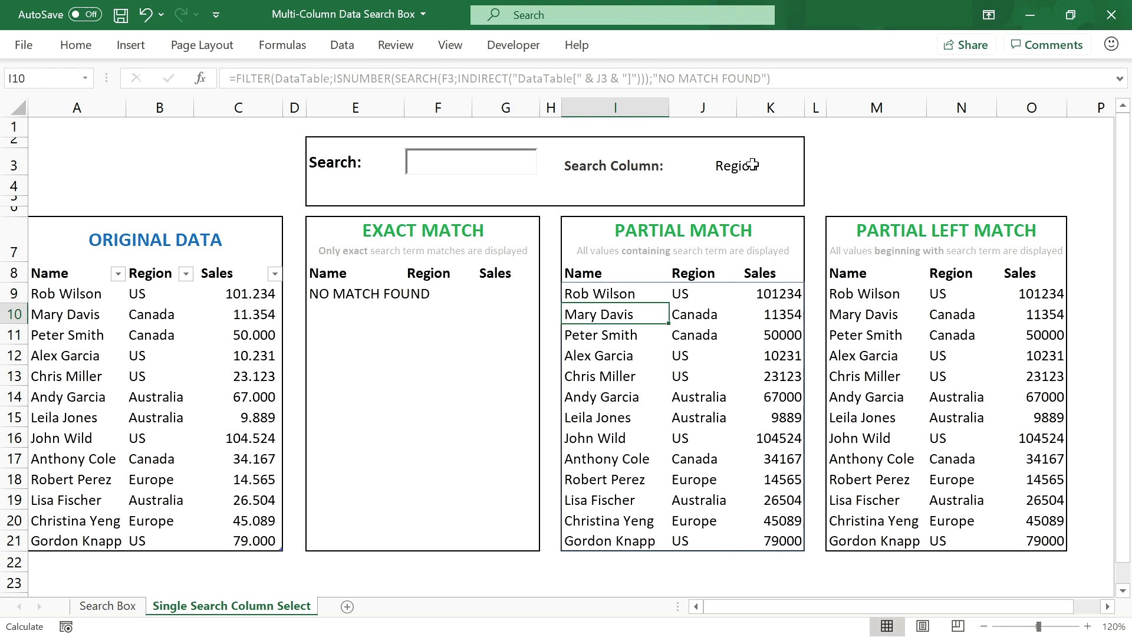
Test the I9 partial-match formula by searching for "Canada" with Region as the search column.
click(462, 167)
text(Canada)
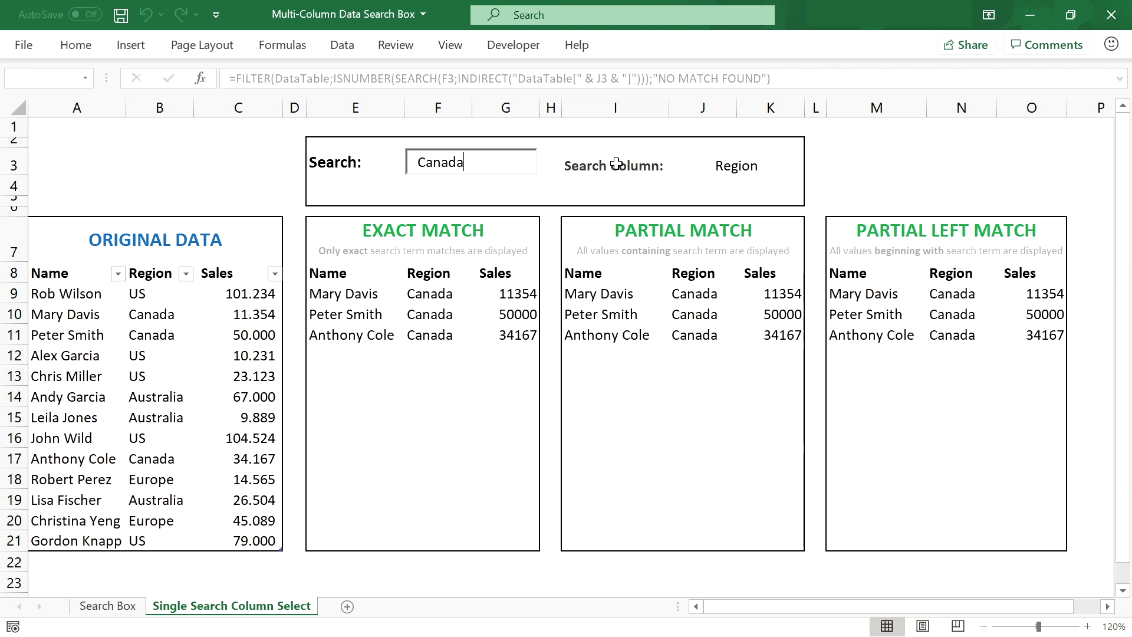
click(736, 165)
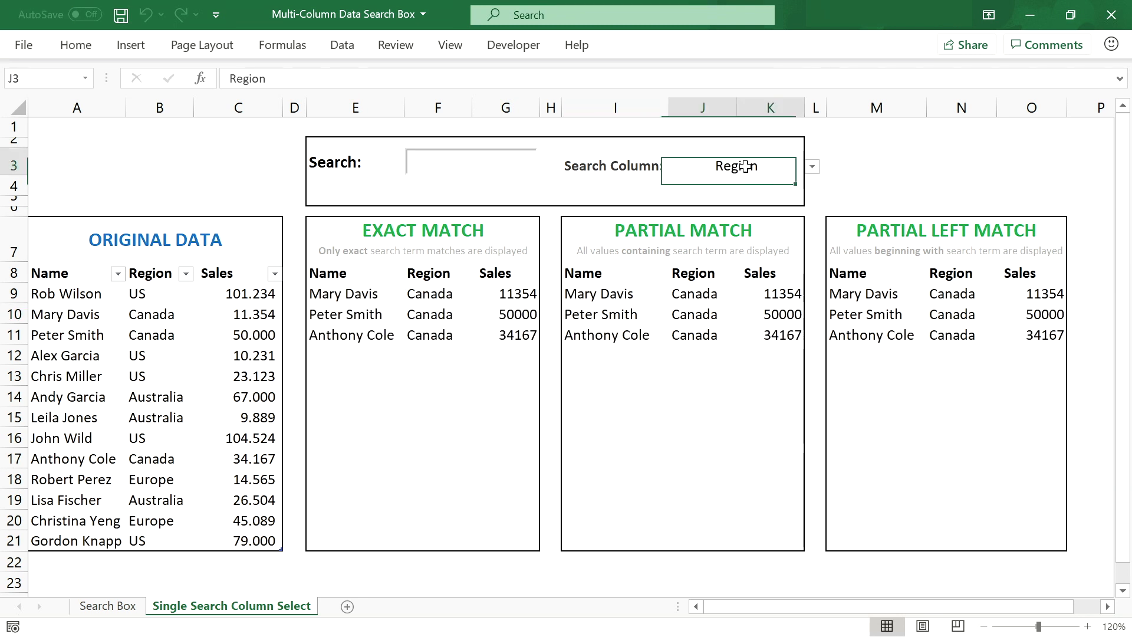
click(812, 166)
click(779, 197)
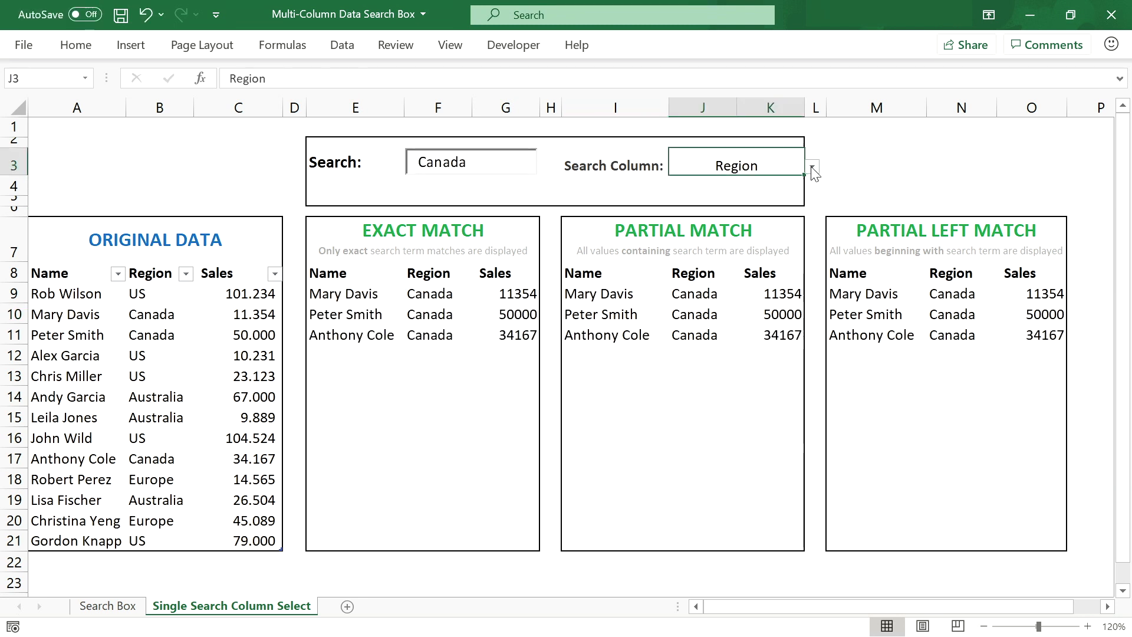
Set the search column to Name and shorten the search term to "C".
click(812, 167)
click(779, 184)
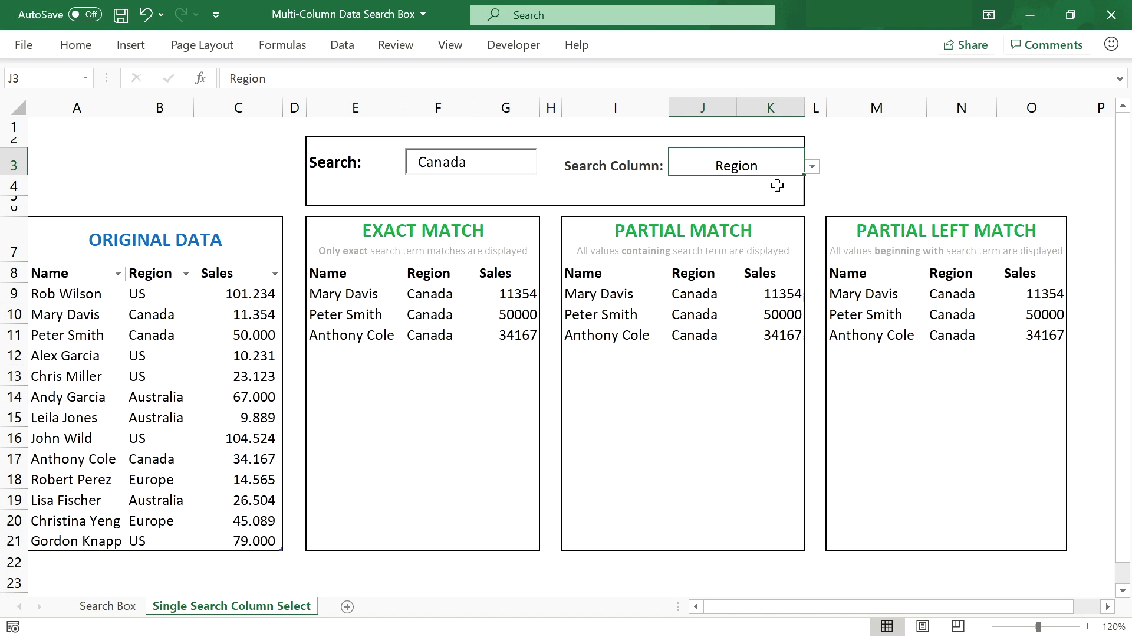
click(488, 165)
key(BackSpace)
key(BackSpace)
key(BackSpace)
key(BackSpace)
key(BackSpace)
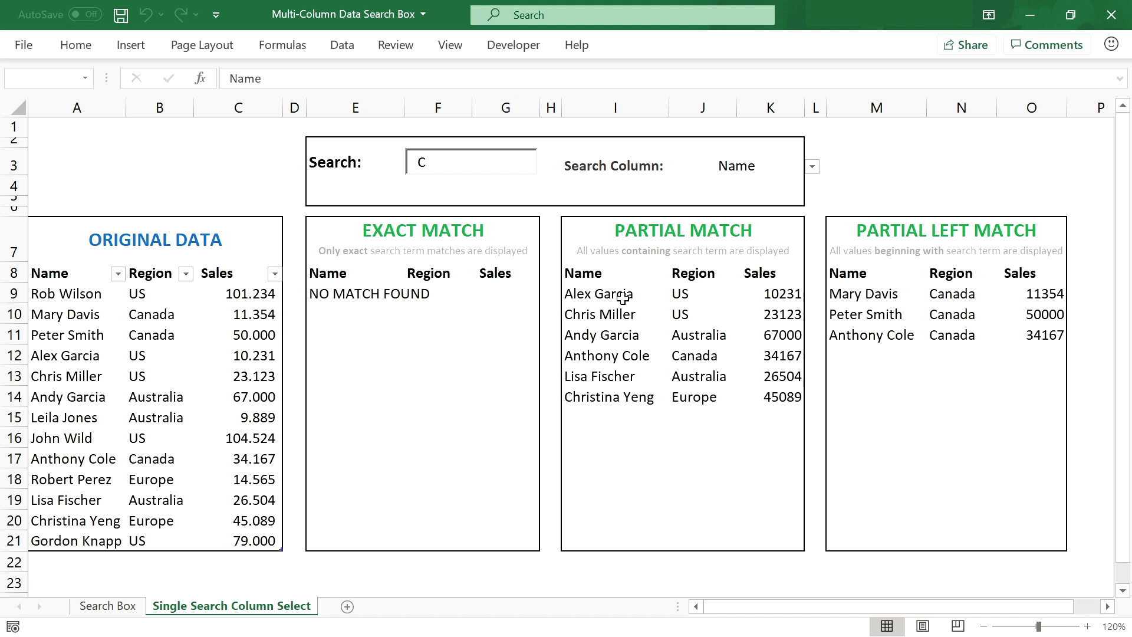
Test the partial-match results for "C" by switching the search column to Region and back to Name.
click(811, 167)
click(805, 198)
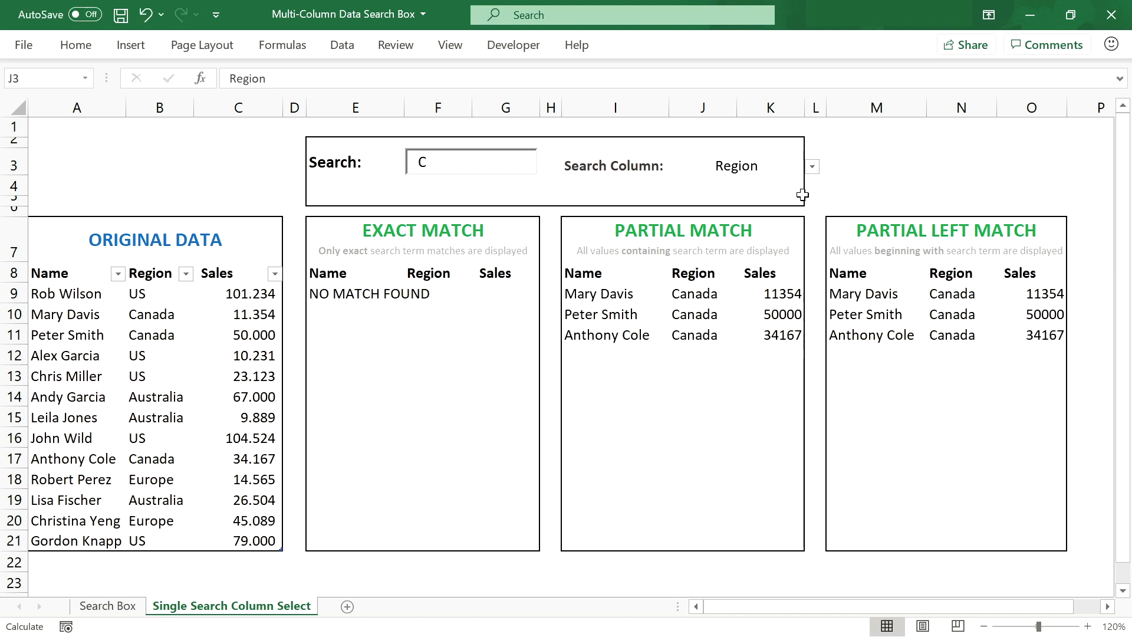
click(812, 167)
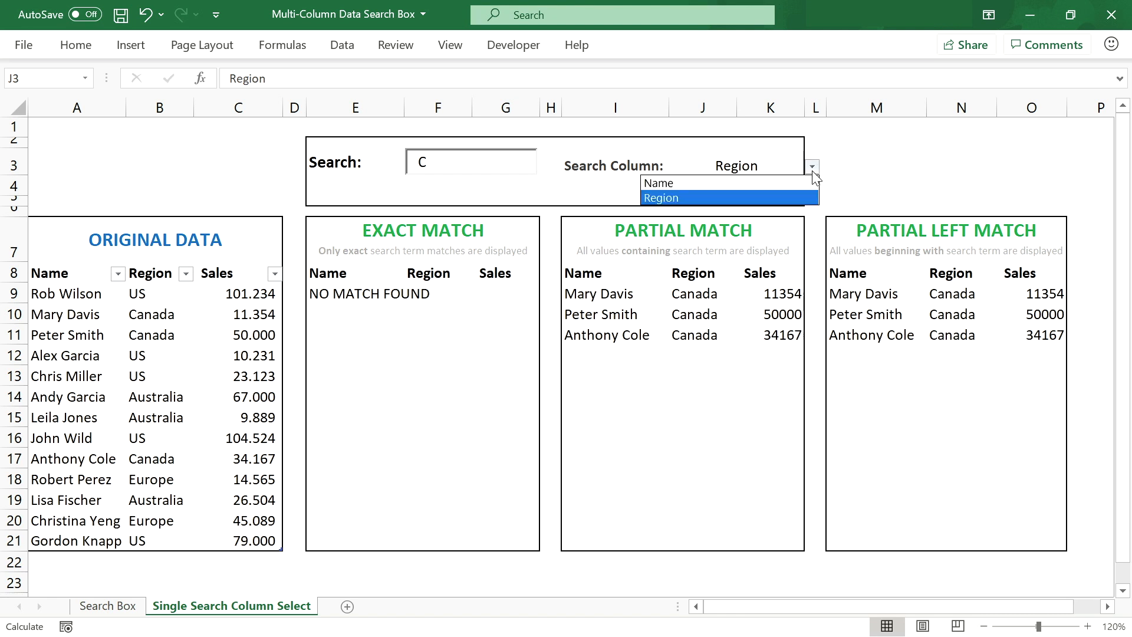
click(797, 183)
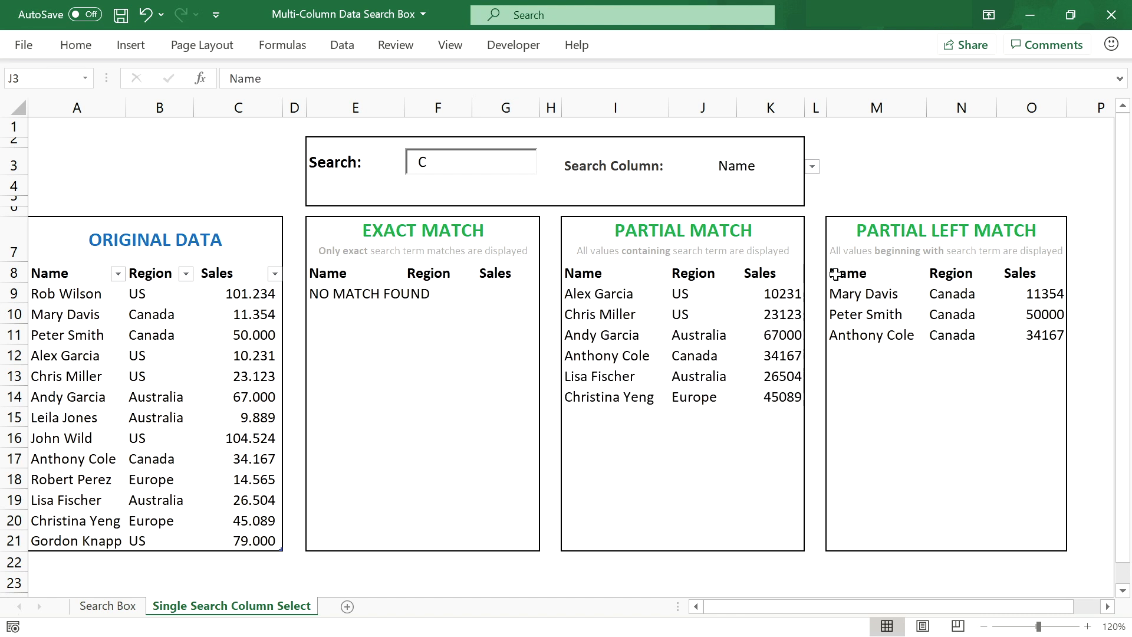
Replace the A9:C21 array in the M9 left-match FILTER formula with DataTable.
click(850, 288)
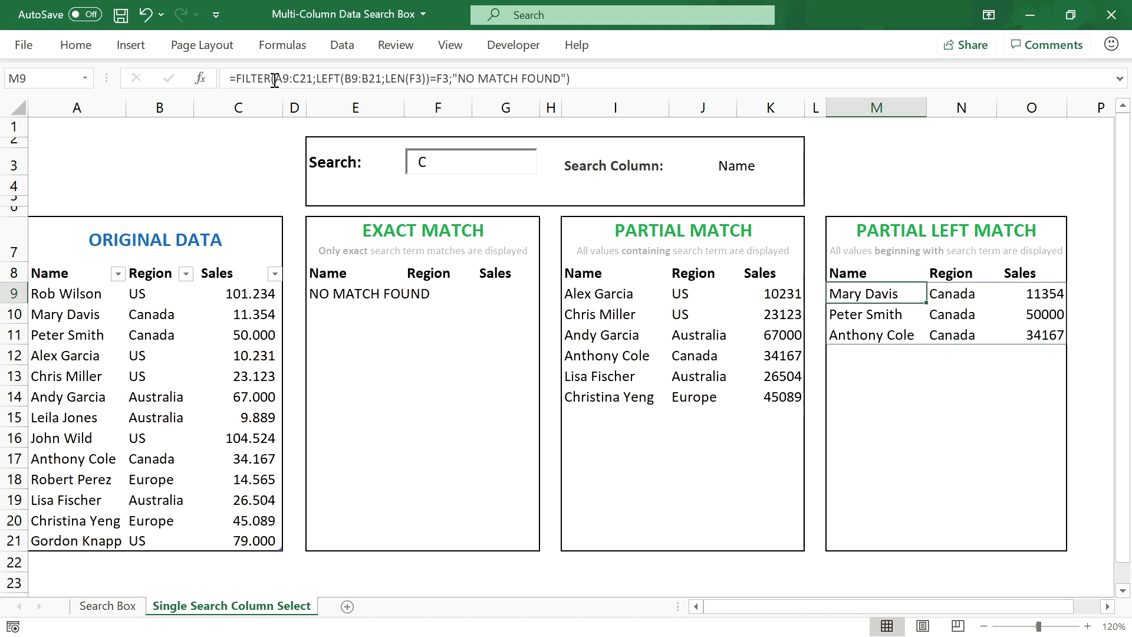
key(F2)
drag(275, 78, 313, 79)
text(DataTab)
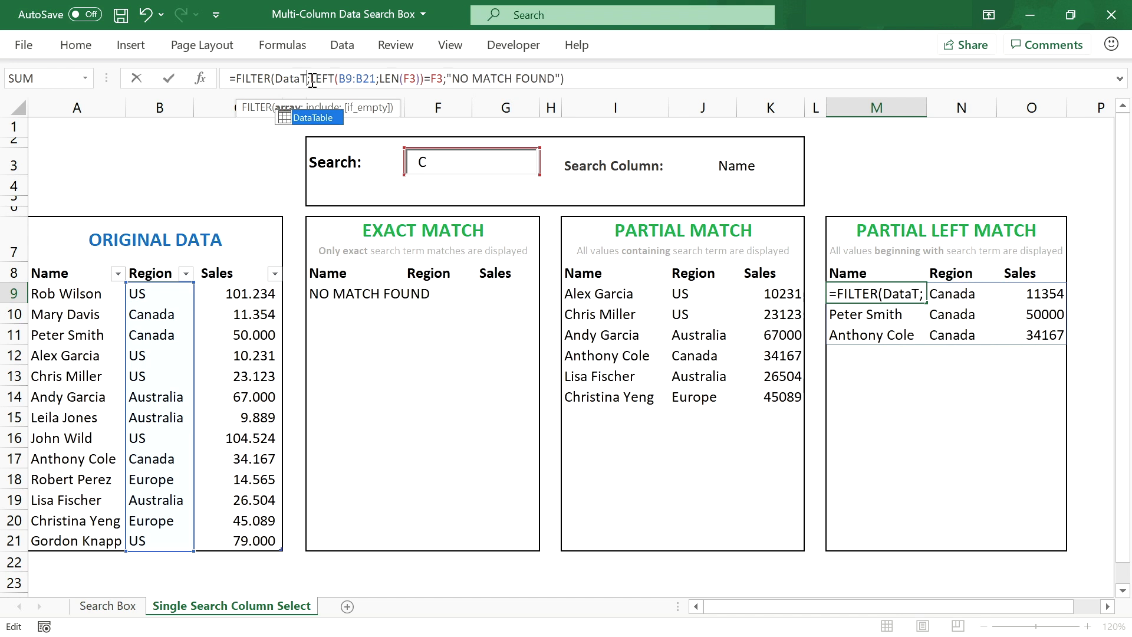
text(le)
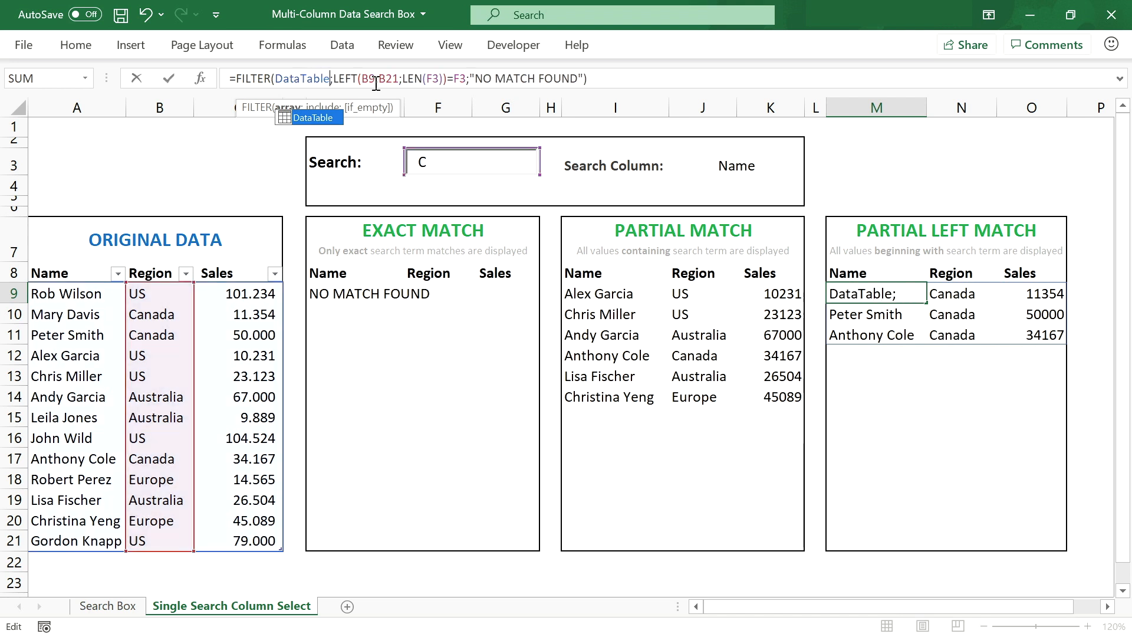
Replace B9:B21 in the M9 LEFT function with INDIRECT("DataTable[" & J3 & "]") and commit the formula.
drag(362, 79, 398, 78)
text(INDIRECT(")
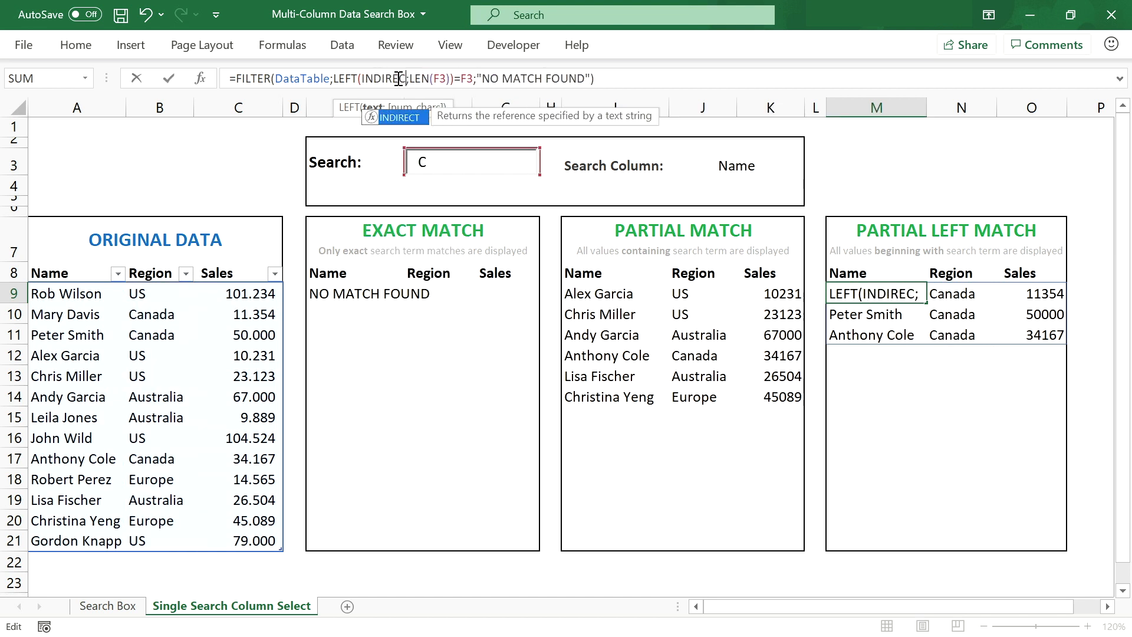
text(DataTable[)
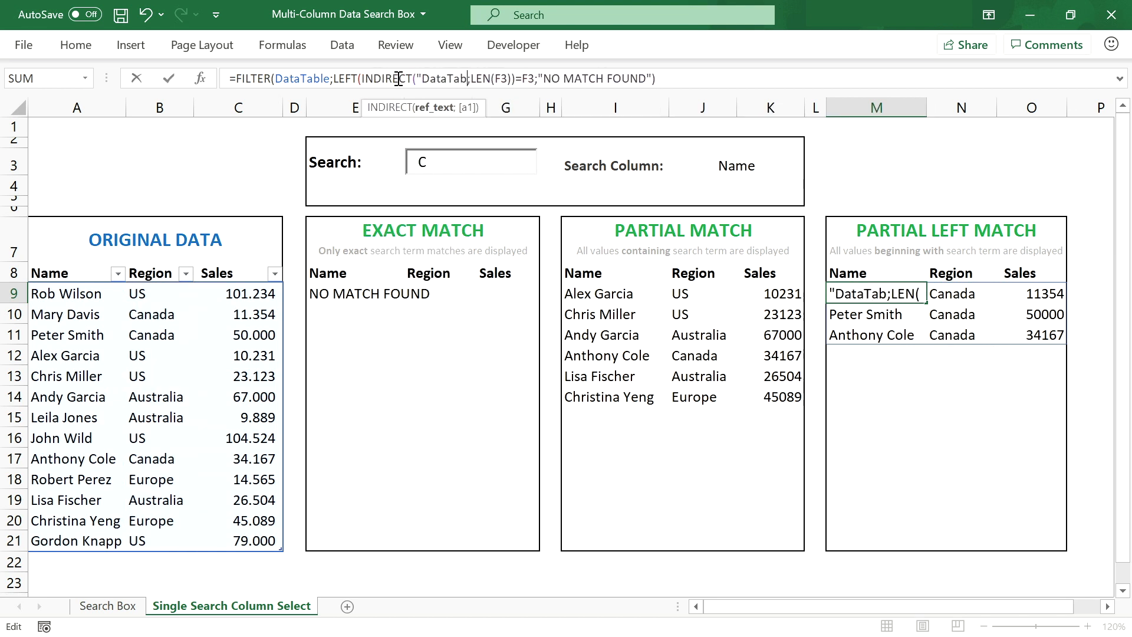
text(" )
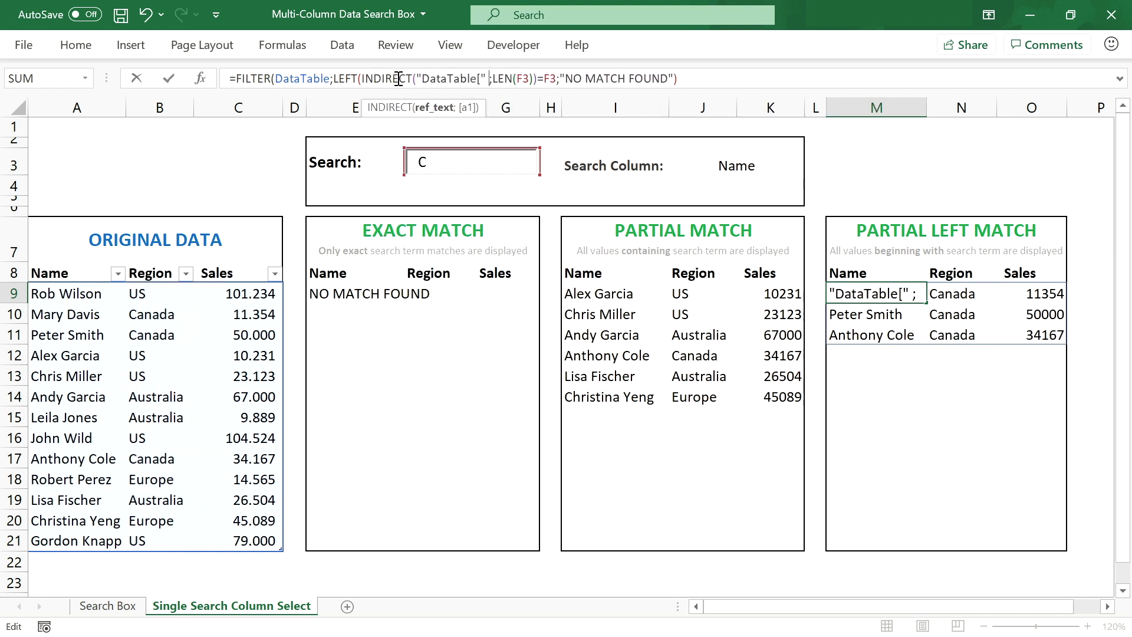
text(&)
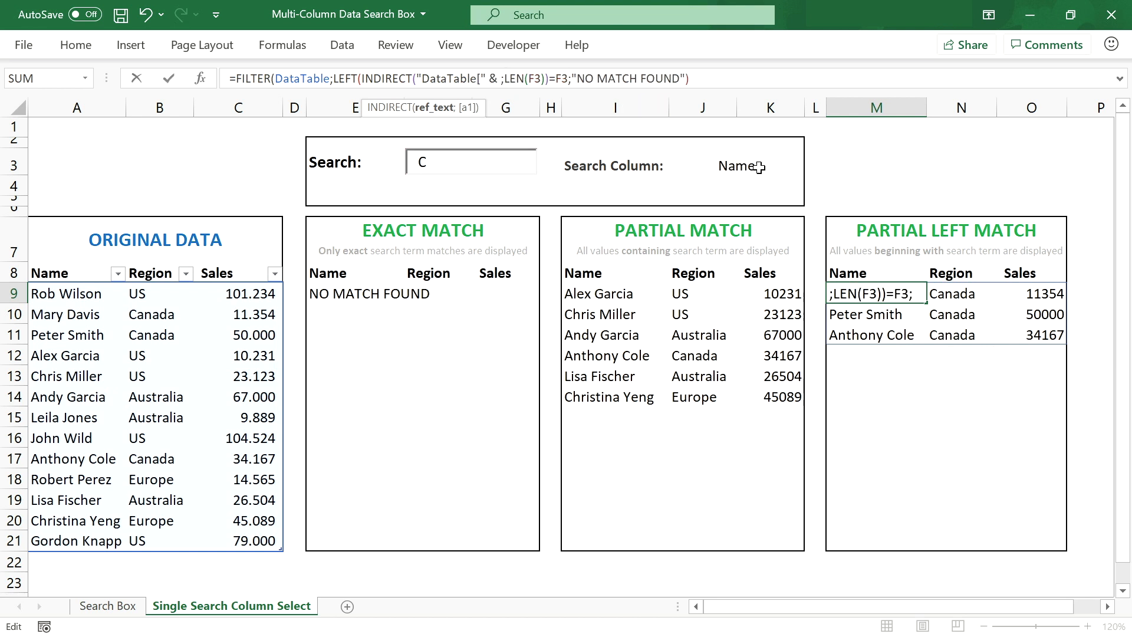
click(760, 167)
text(& ")
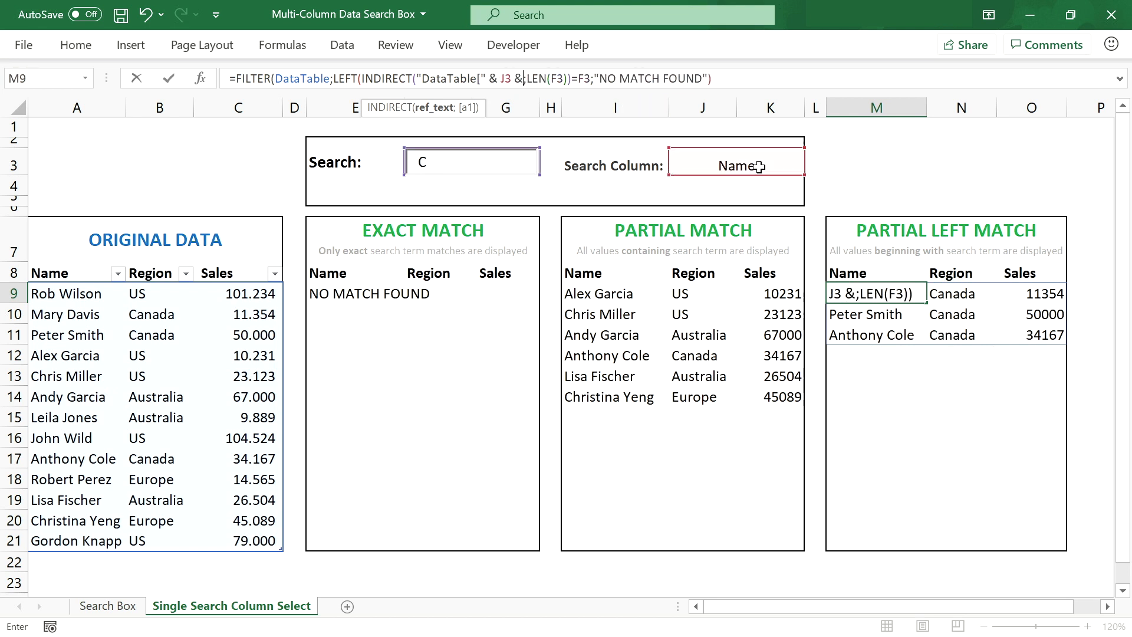
text(]"))
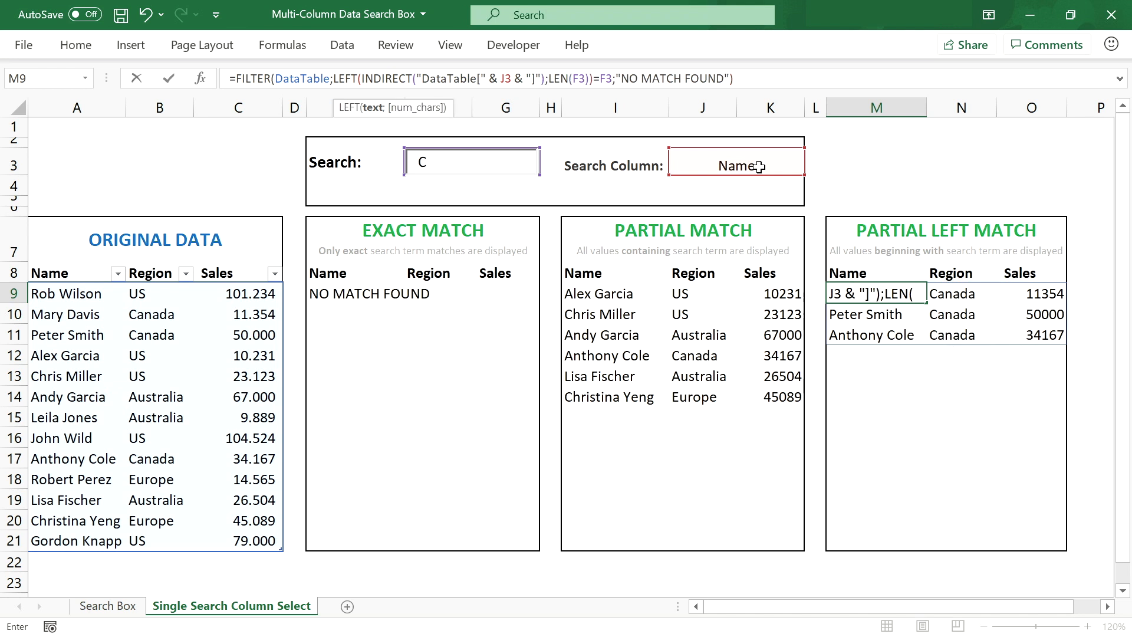
key(Return)
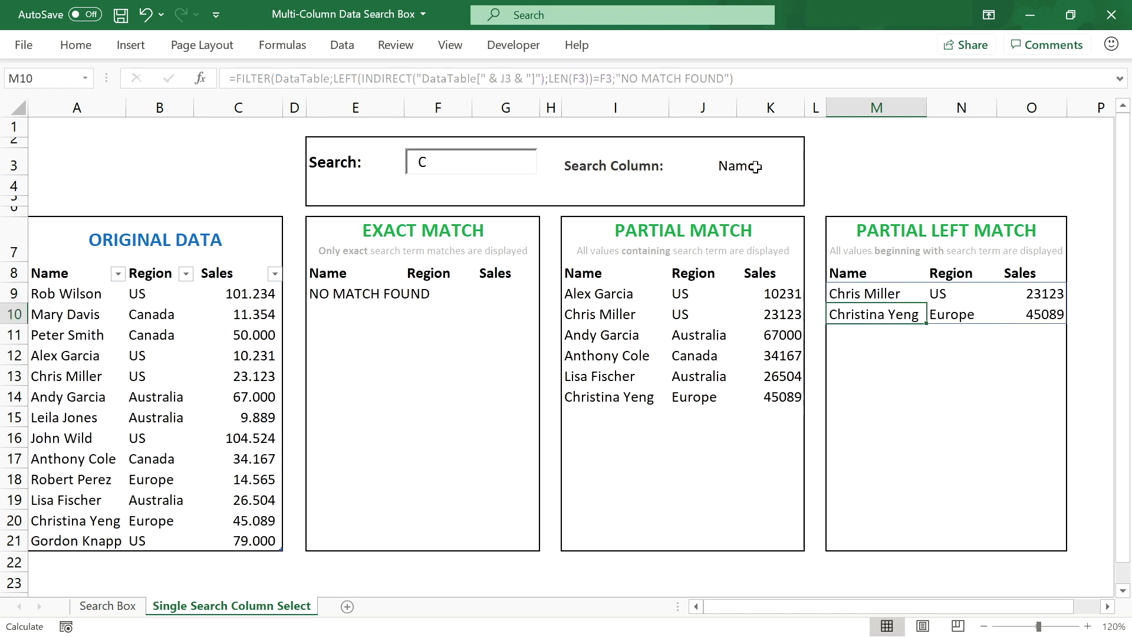
Test the M9 left-match formula for "C" by alternating the search column between Region and Name, ending on Name.
click(759, 167)
click(811, 167)
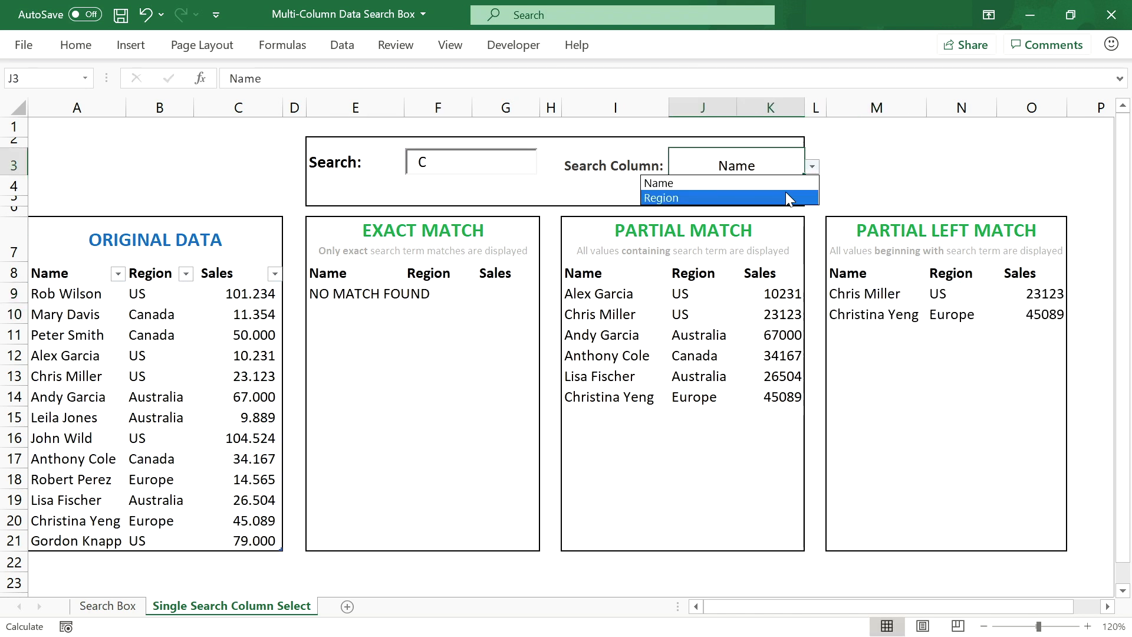
click(785, 196)
click(811, 166)
click(778, 181)
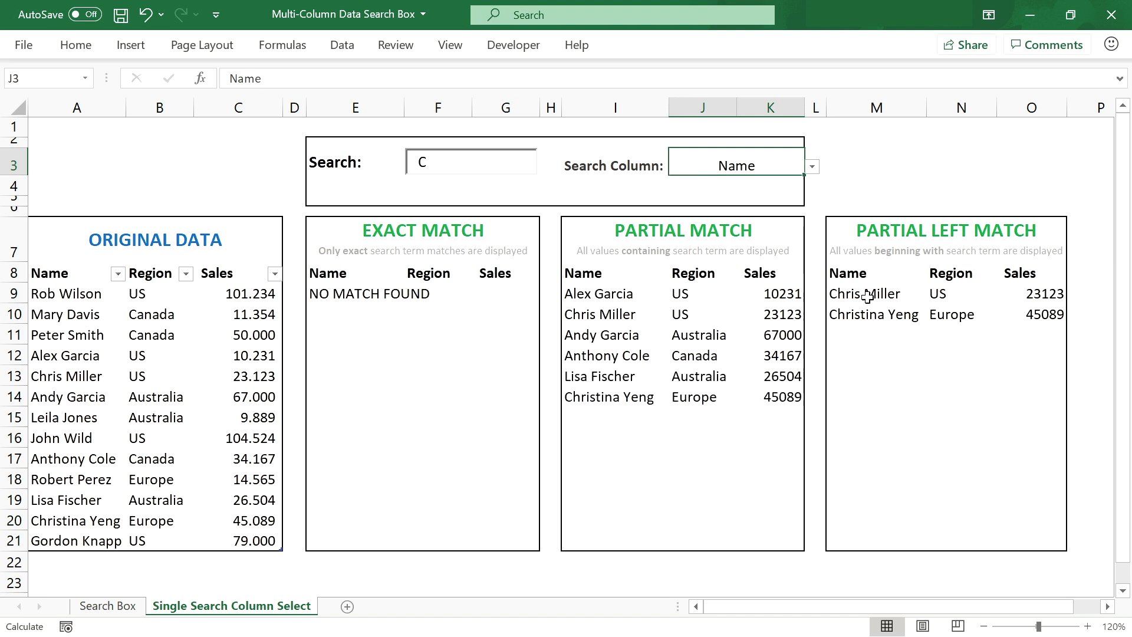
click(811, 166)
click(787, 199)
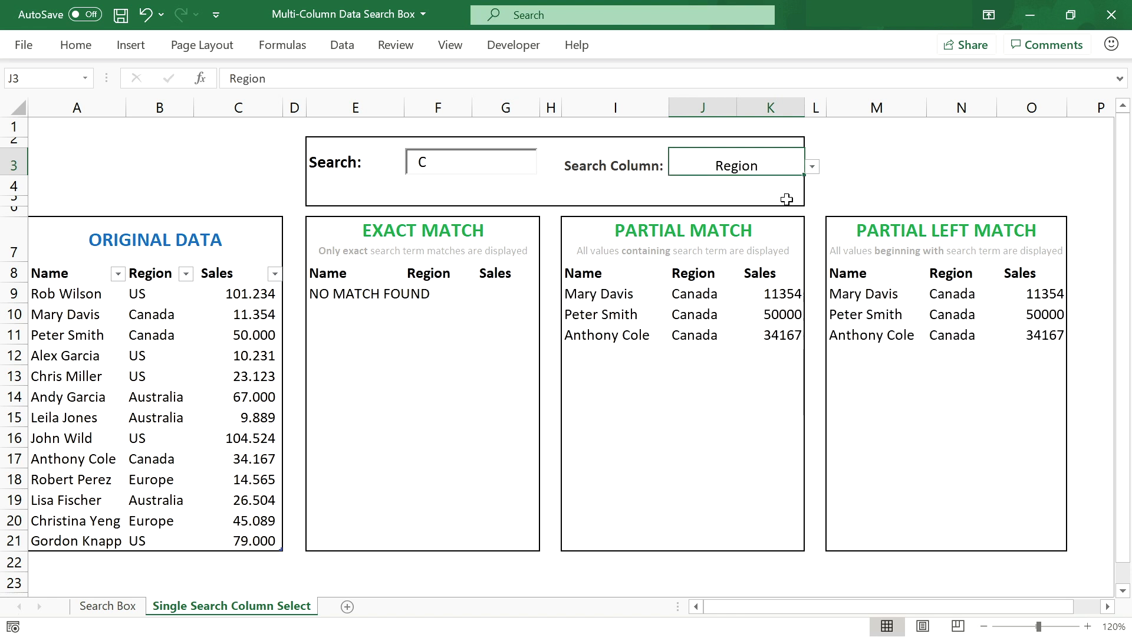
click(811, 167)
click(788, 184)
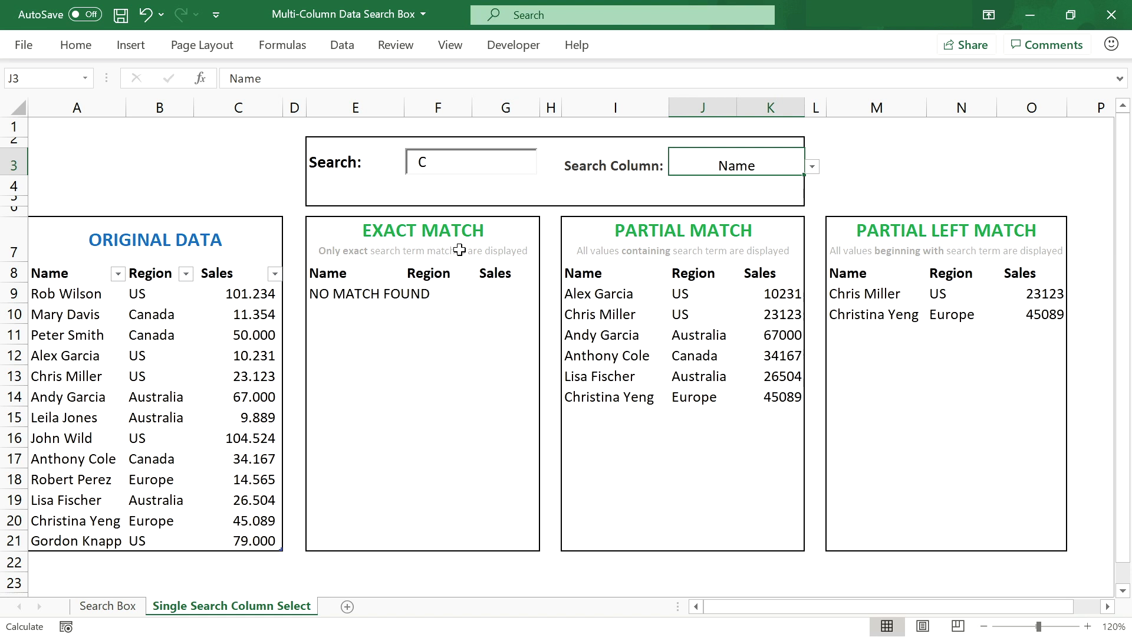
Review the E9 exact-match formula, compare results with Region and Name as the search column, and highlight the source data in A9:B21.
click(360, 290)
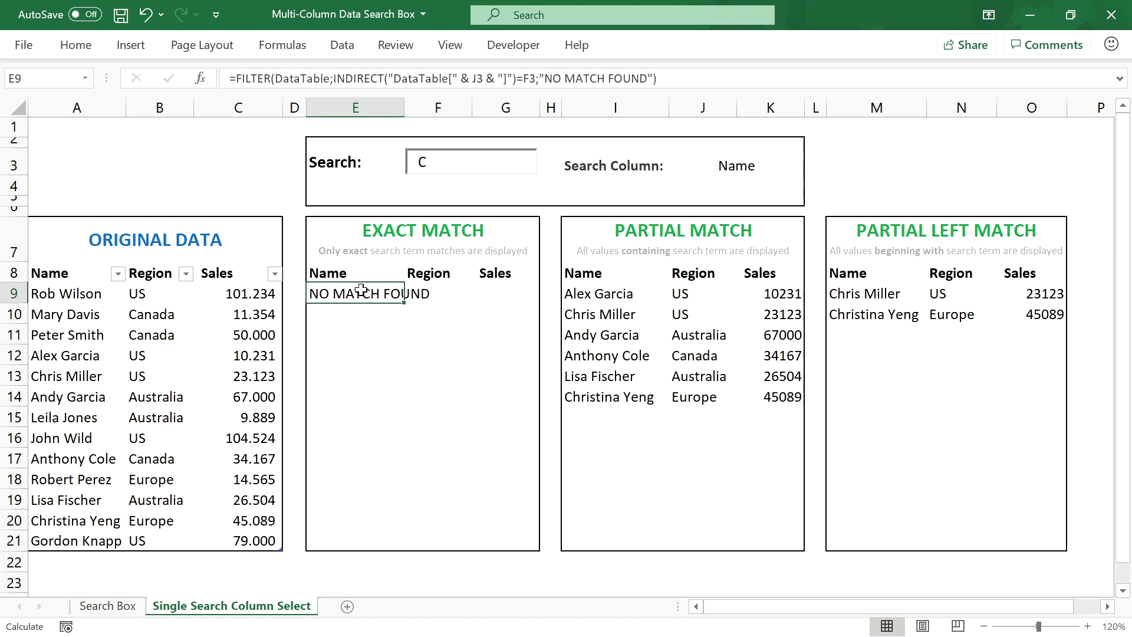
click(750, 170)
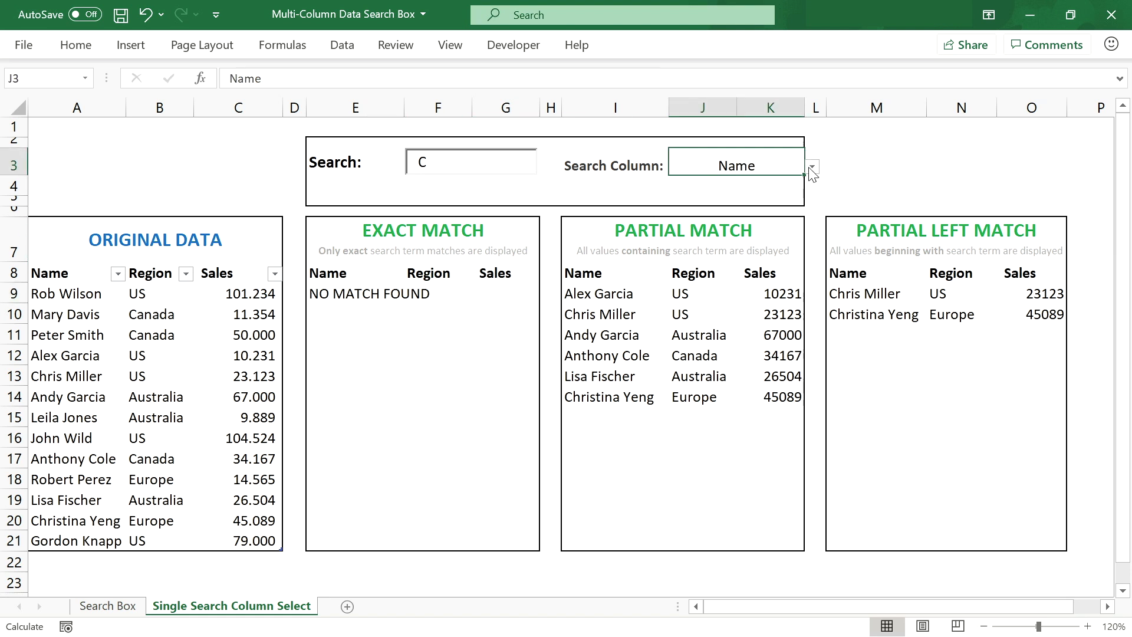
click(812, 170)
click(794, 195)
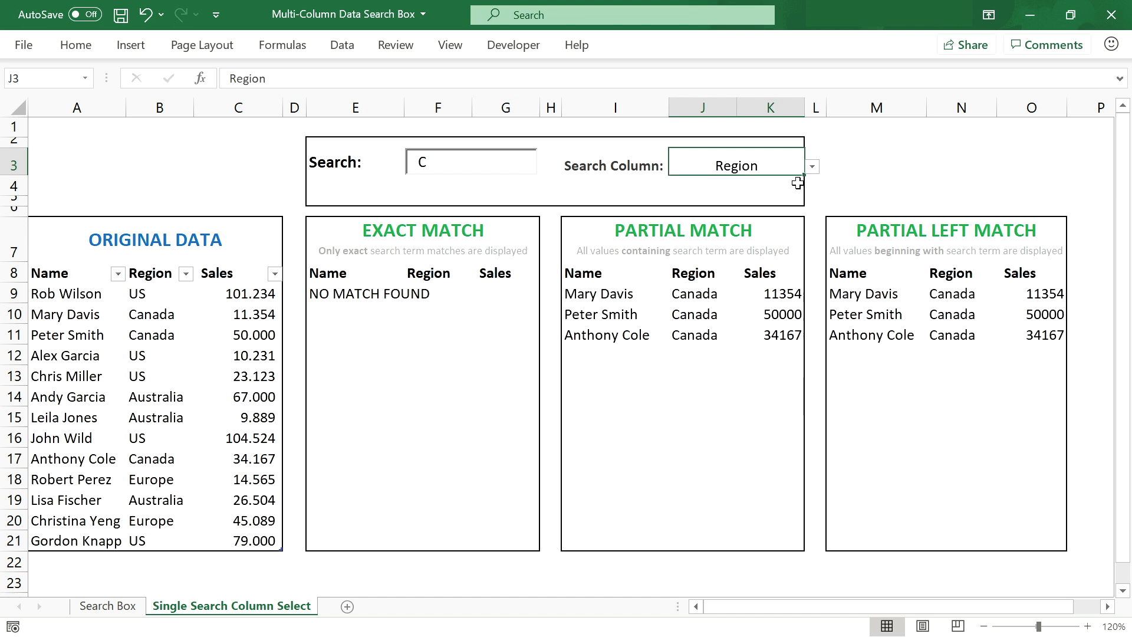
click(812, 167)
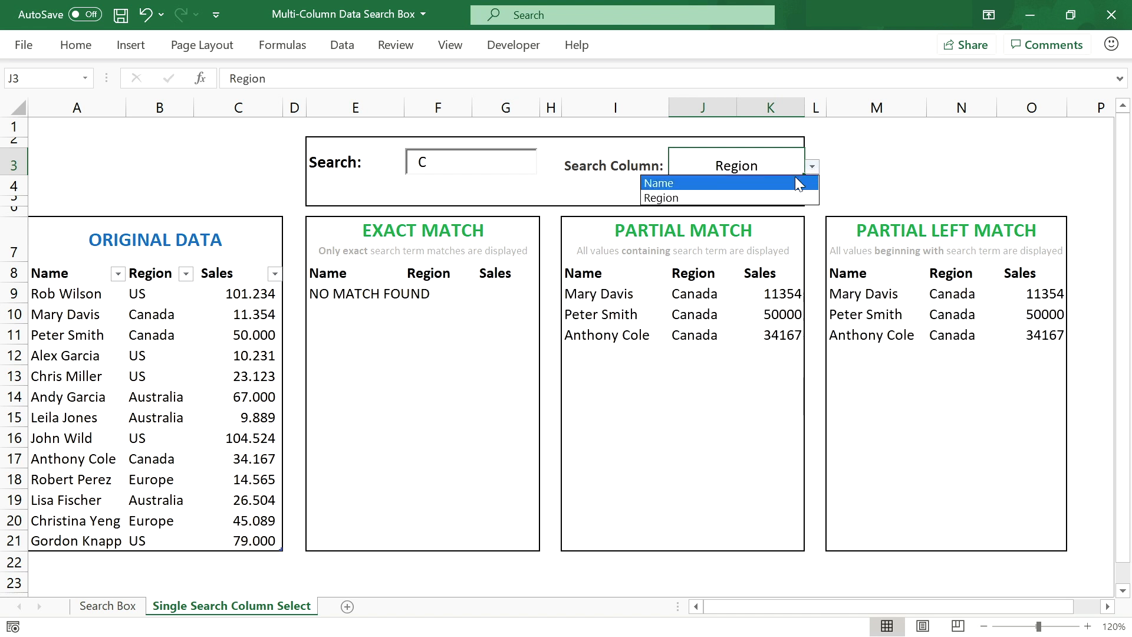
click(794, 183)
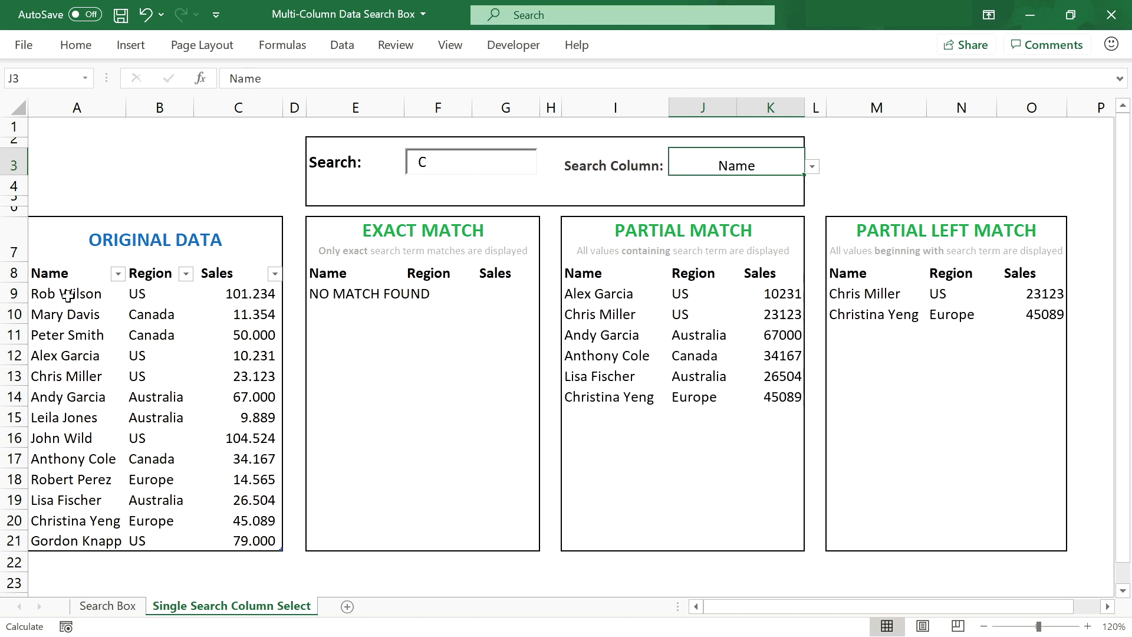
drag(68, 294, 152, 534)
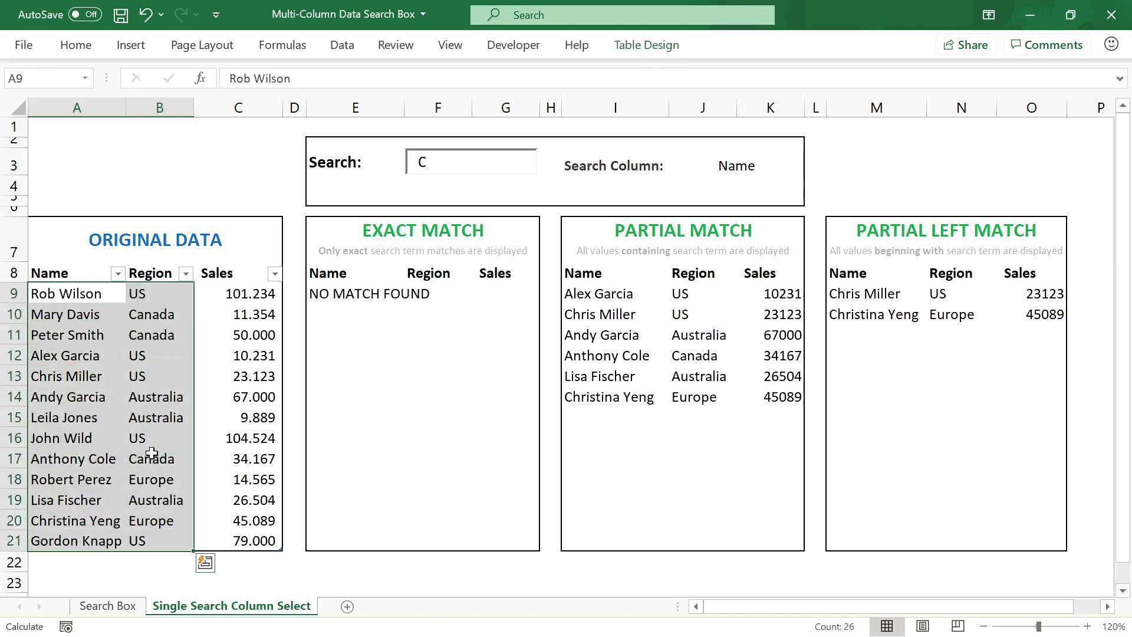
On the Single Search Multi-Column sheet, remove J3's dropdown by setting its data validation to Any value, and clear the cell's content.
click(352, 293)
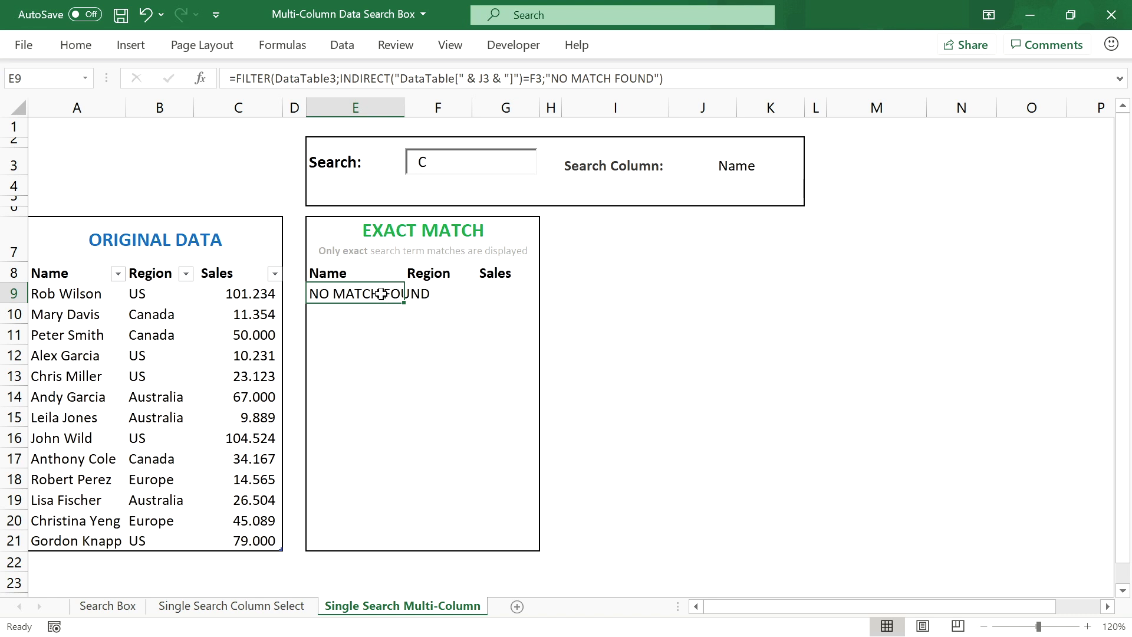
click(731, 164)
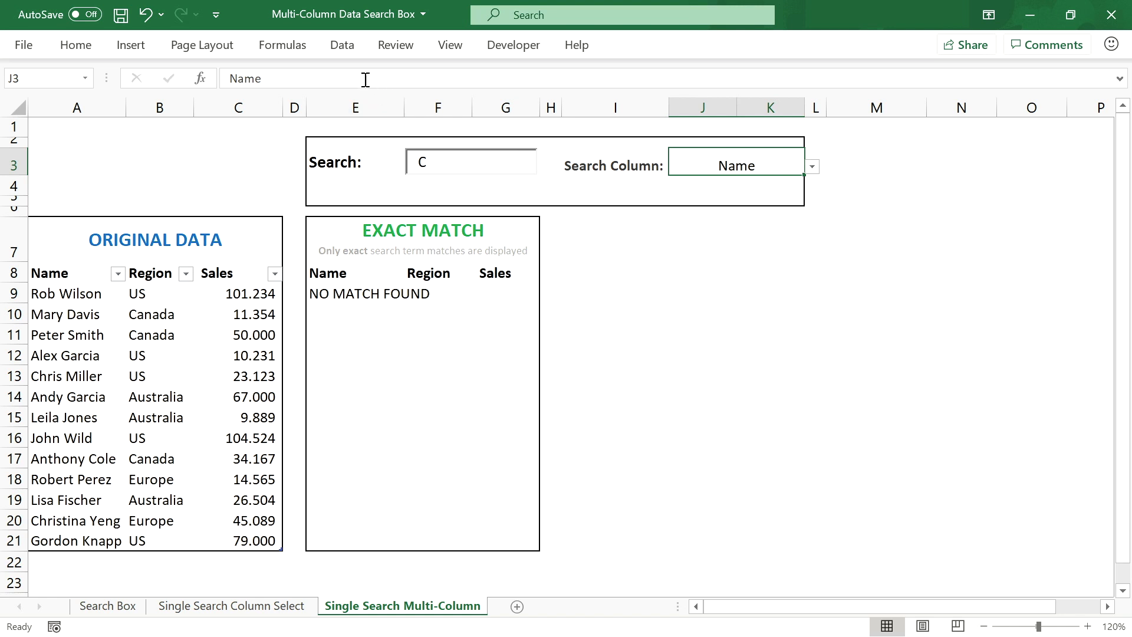
click(347, 52)
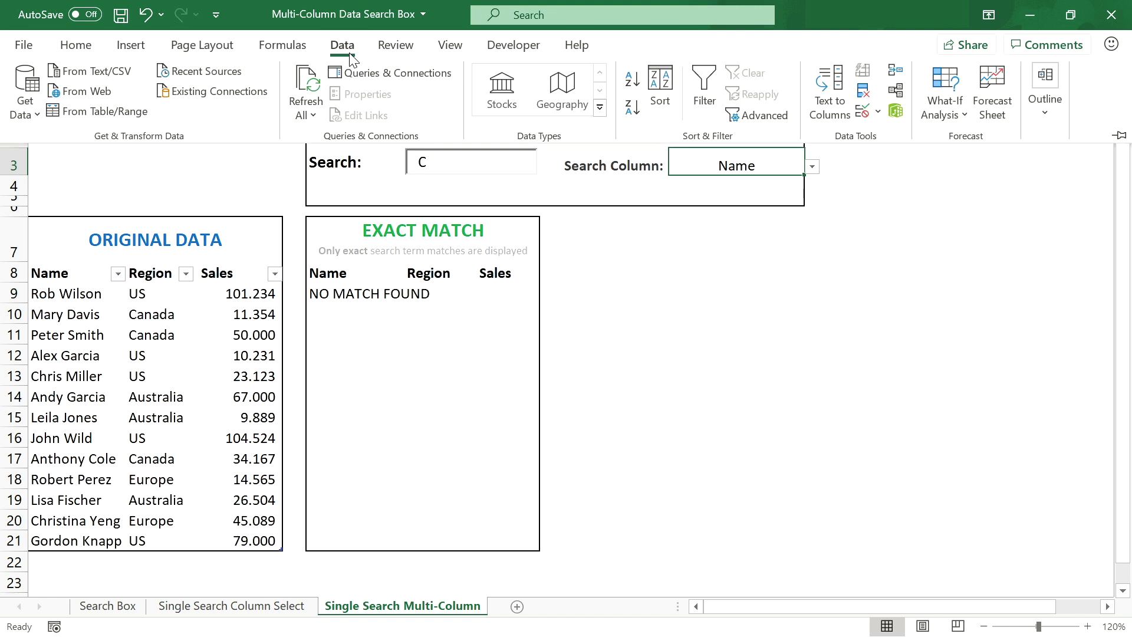
click(878, 111)
click(902, 139)
click(503, 285)
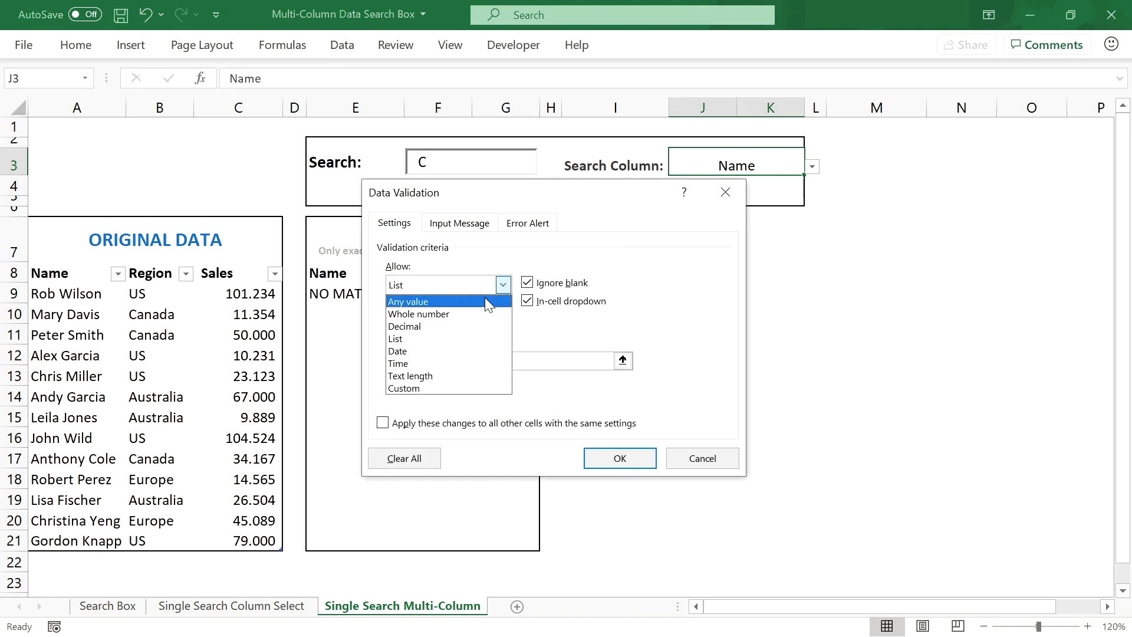
click(485, 297)
click(619, 458)
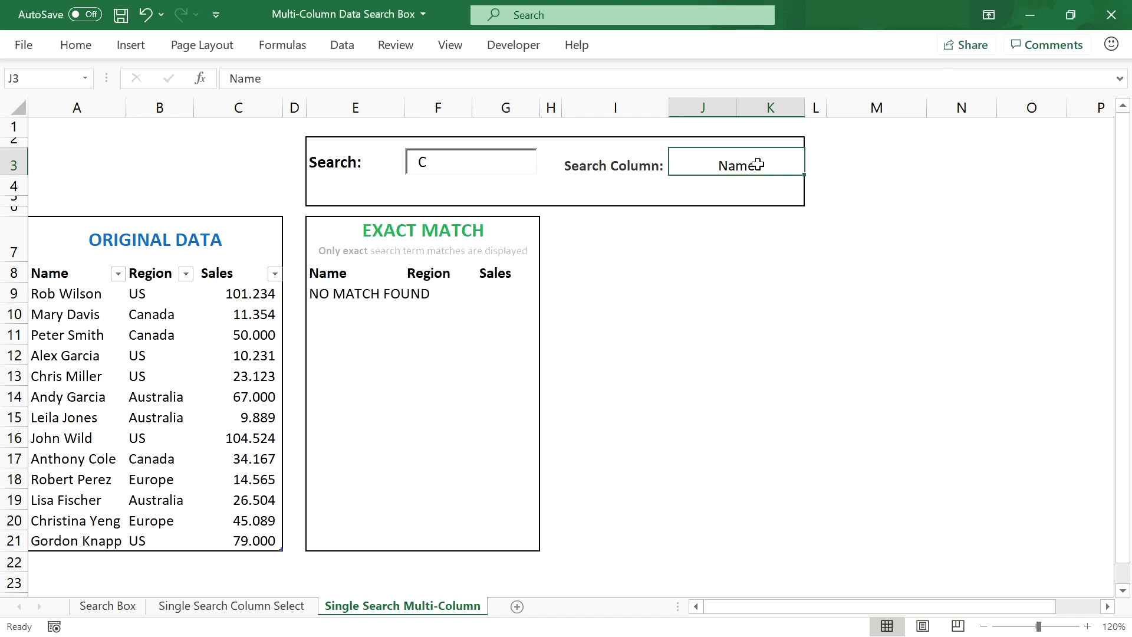
key(Delete)
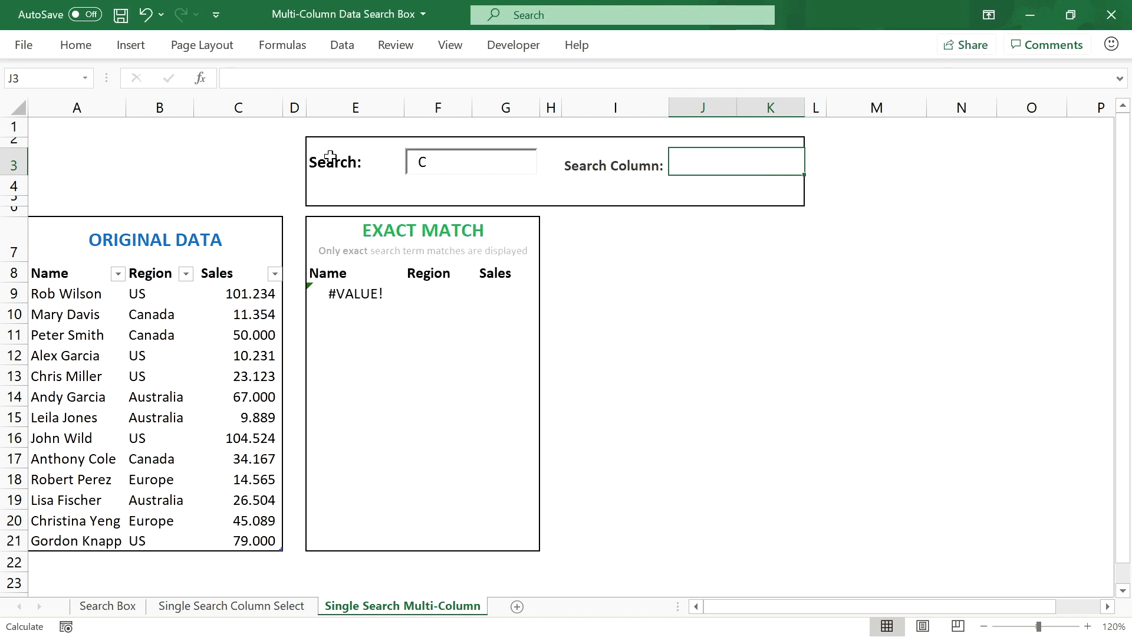
Unmerge the search column cells J3:K3.
click(75, 44)
click(397, 112)
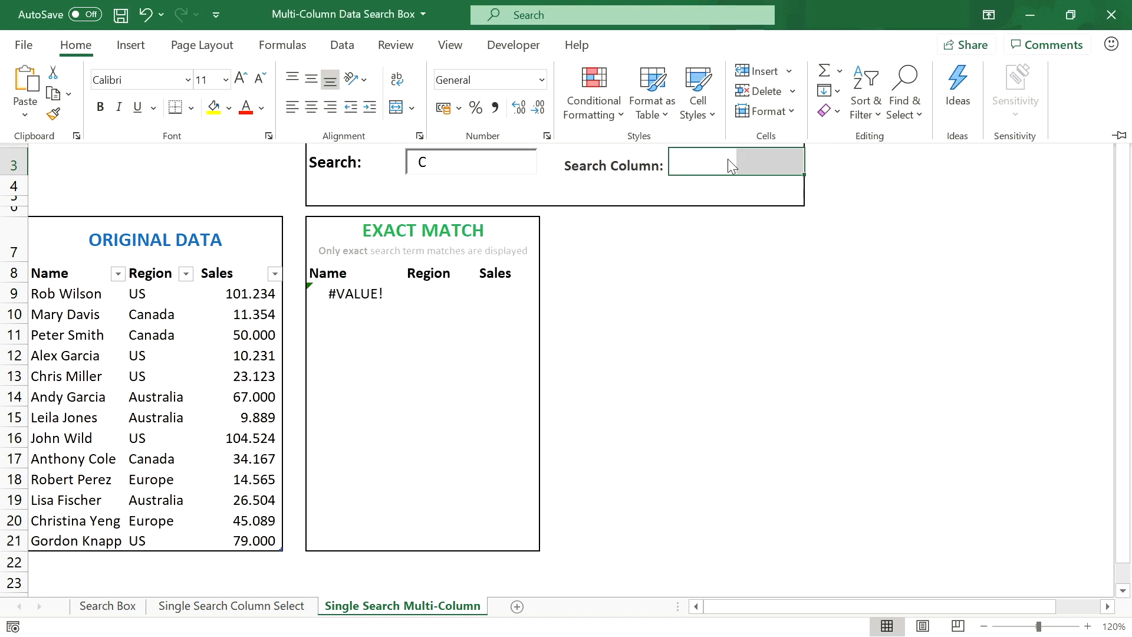
click(718, 165)
click(758, 158)
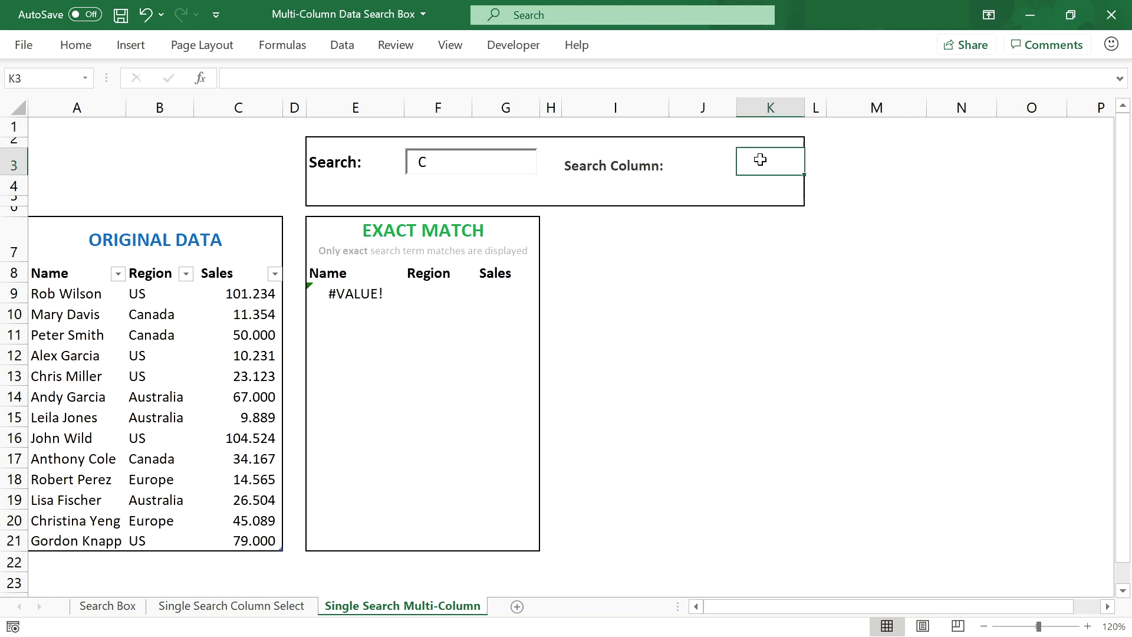
click(725, 161)
Change the label in I3 to "Search Columns:".
click(653, 166)
double_click(659, 165)
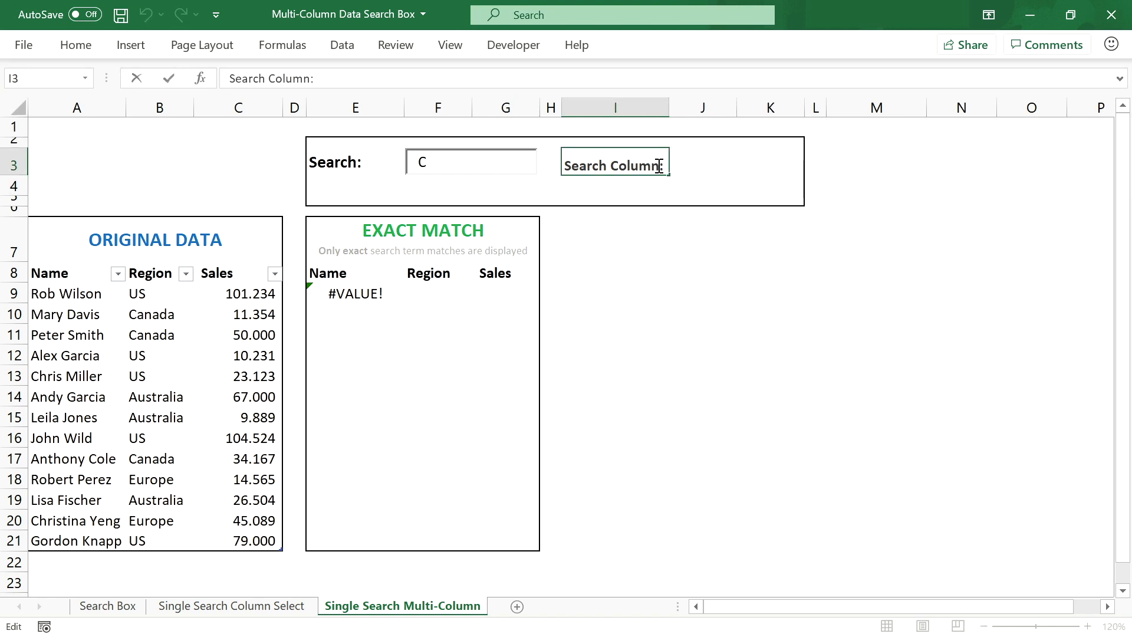
key(Return)
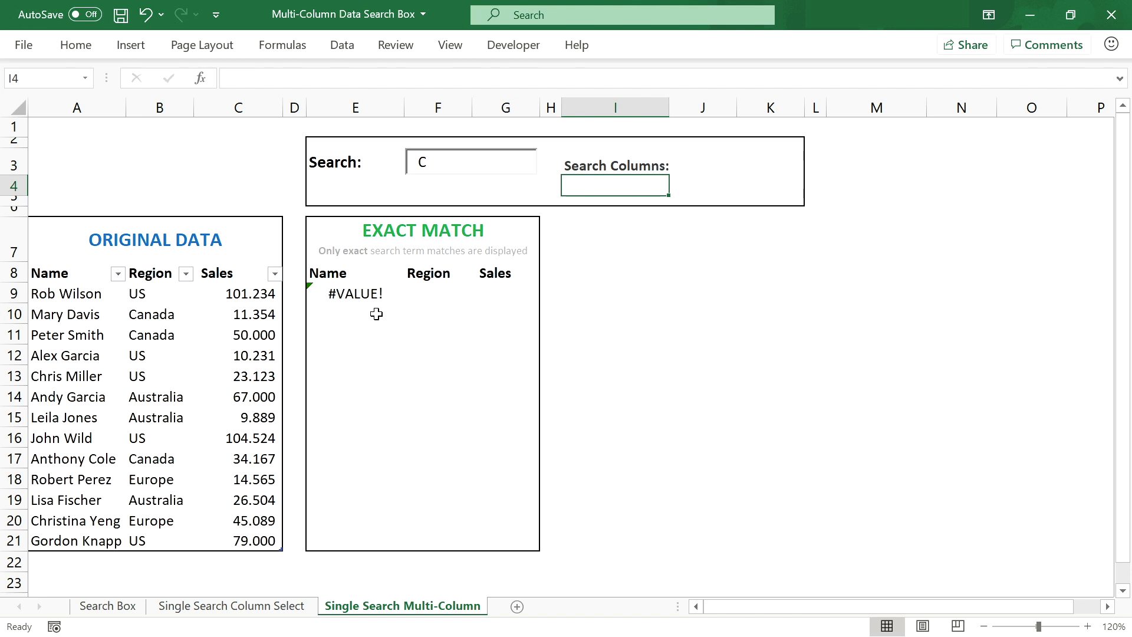
Try replacing the INDIRECT part of E9's FILTER formula with the combined table range DataTable3[[Name]:[Region]].
click(353, 293)
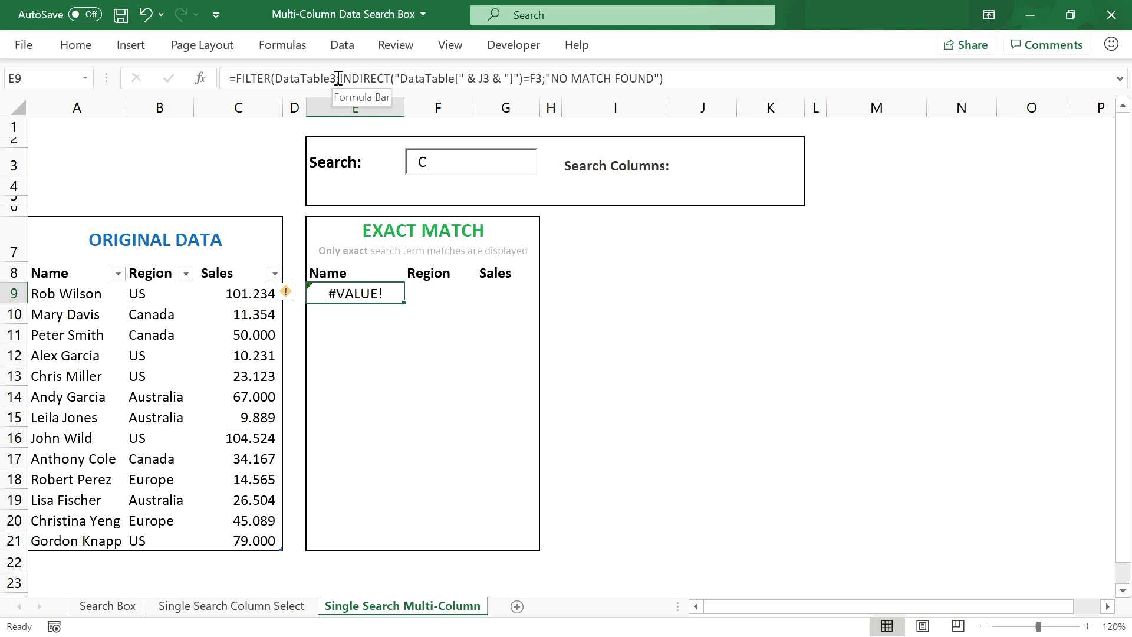
drag(338, 78, 524, 79)
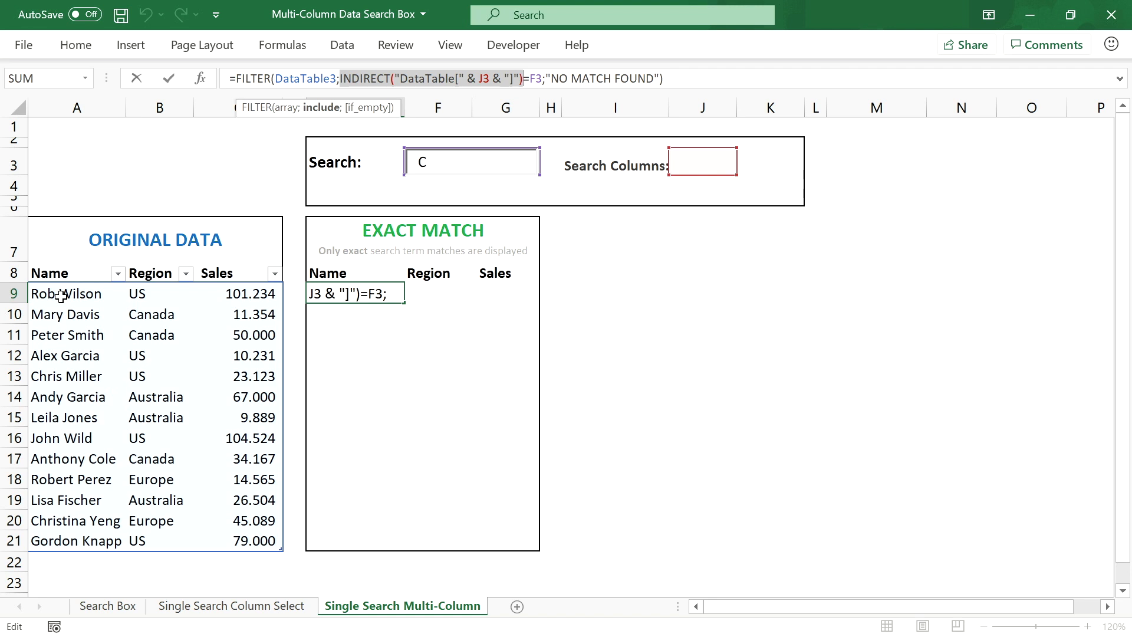
drag(61, 296, 163, 539)
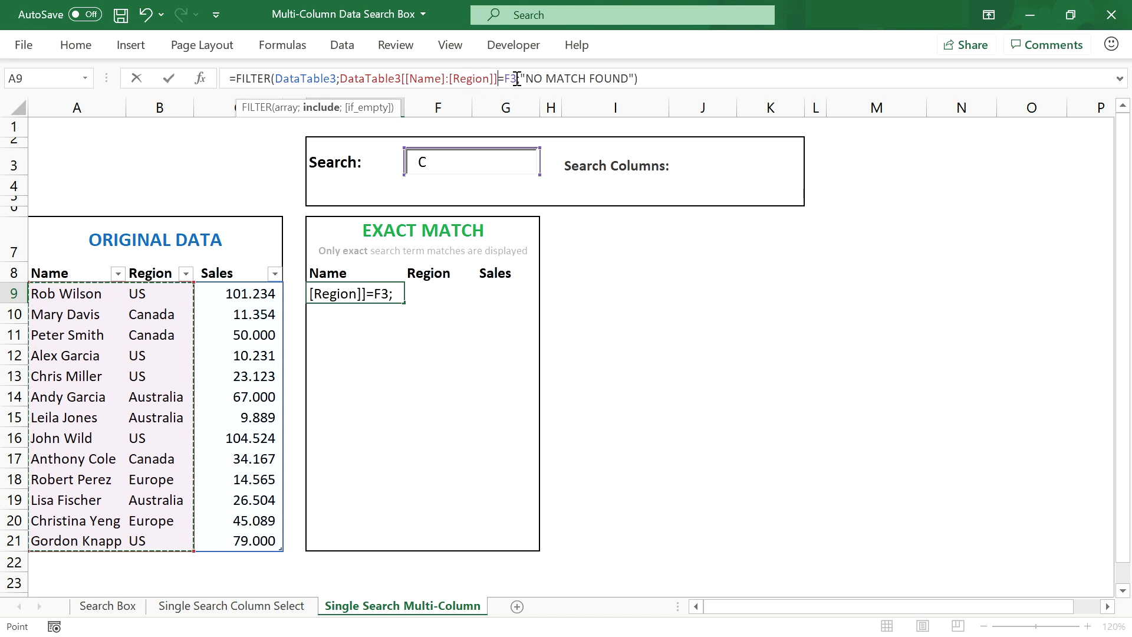
key(Return)
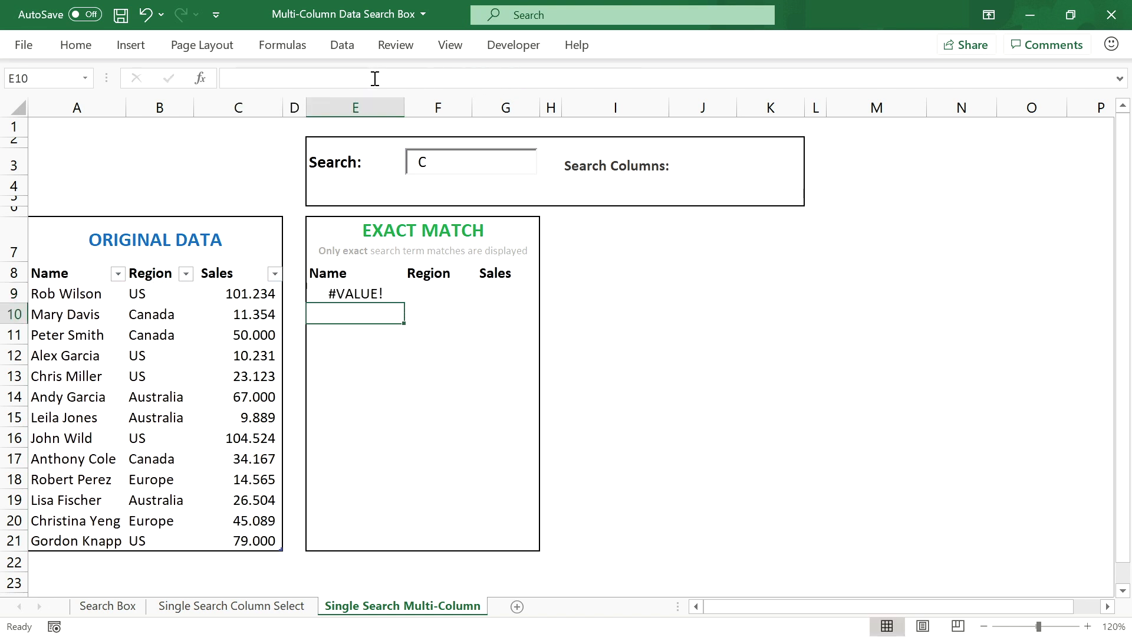
Change E9's filter condition to compare only the Name column with F3, enclosed in parentheses as (DataTable3[Name]=F3).
click(386, 294)
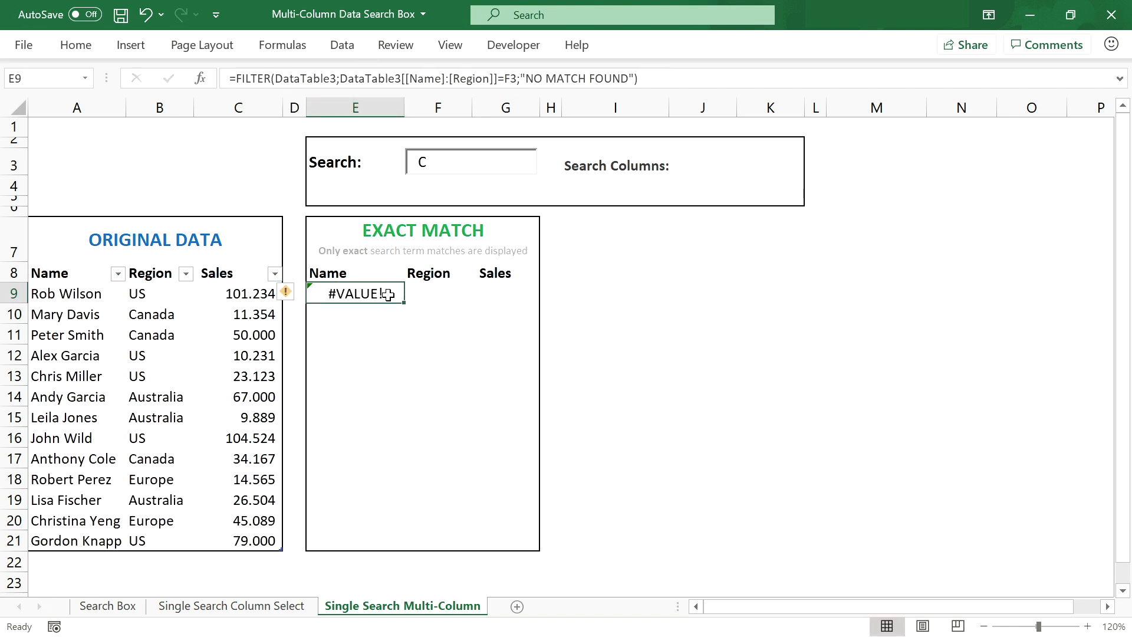
drag(339, 78, 517, 79)
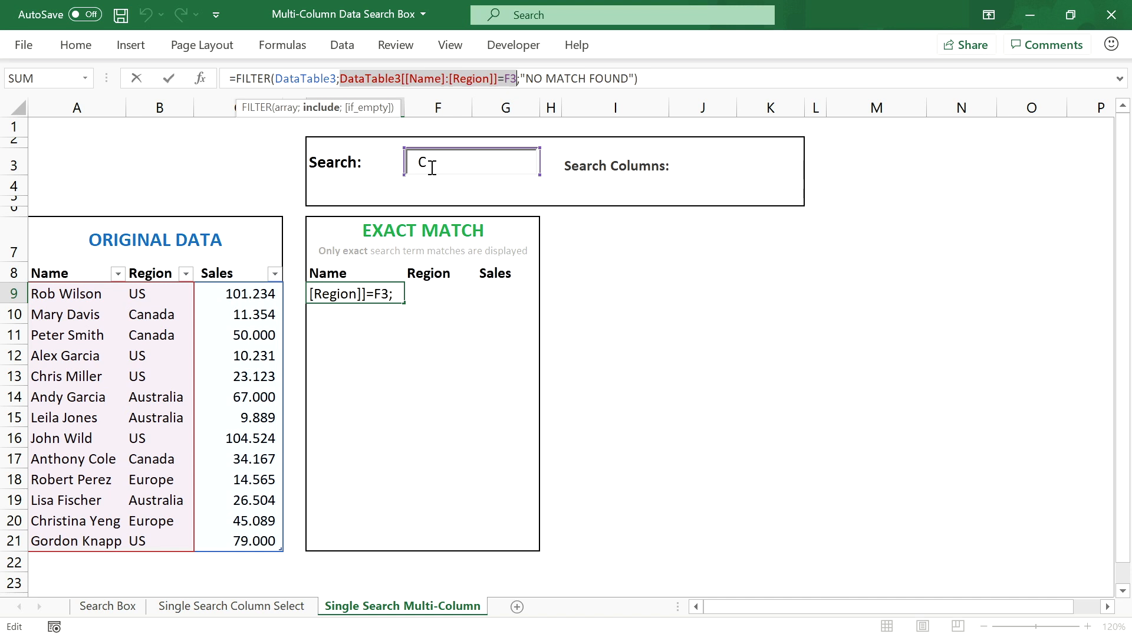
click(448, 78)
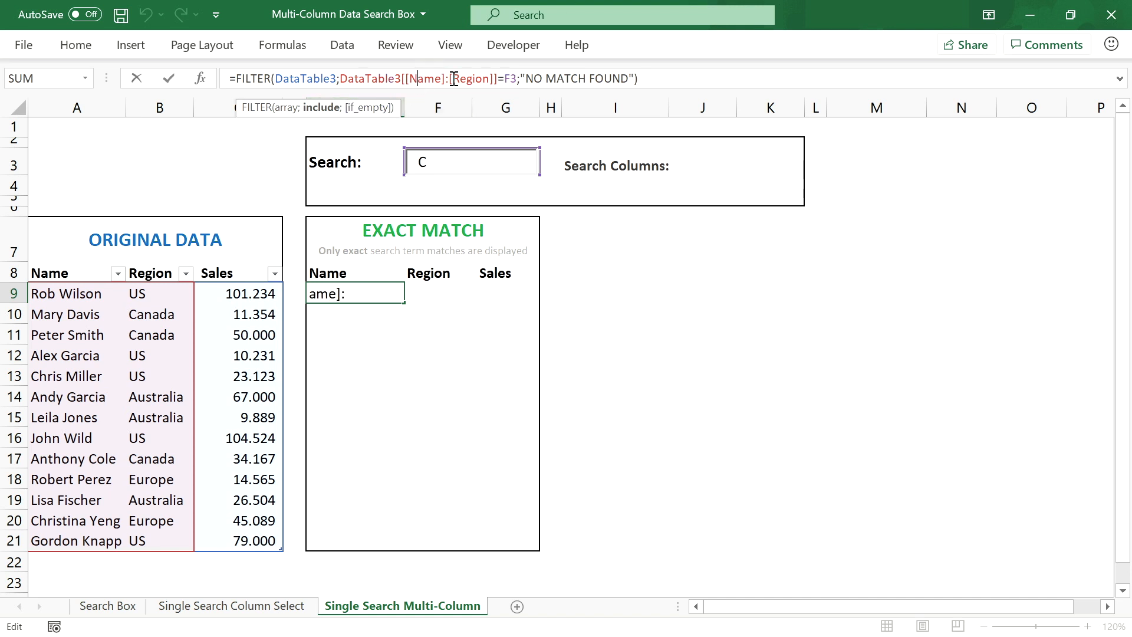
drag(498, 78, 340, 79)
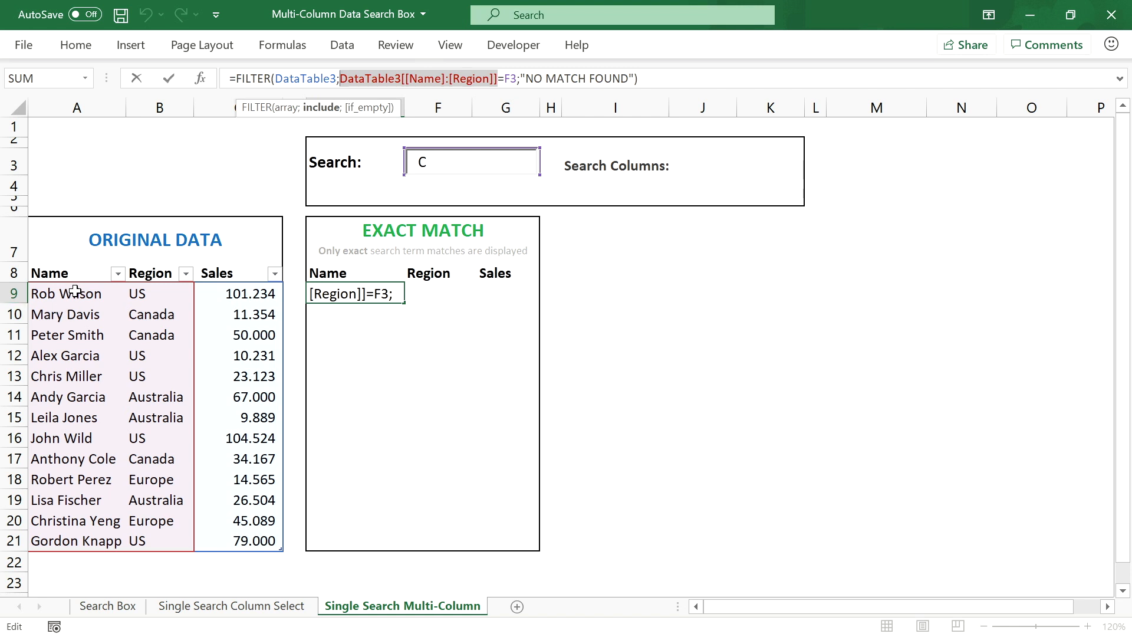
drag(74, 290, 89, 540)
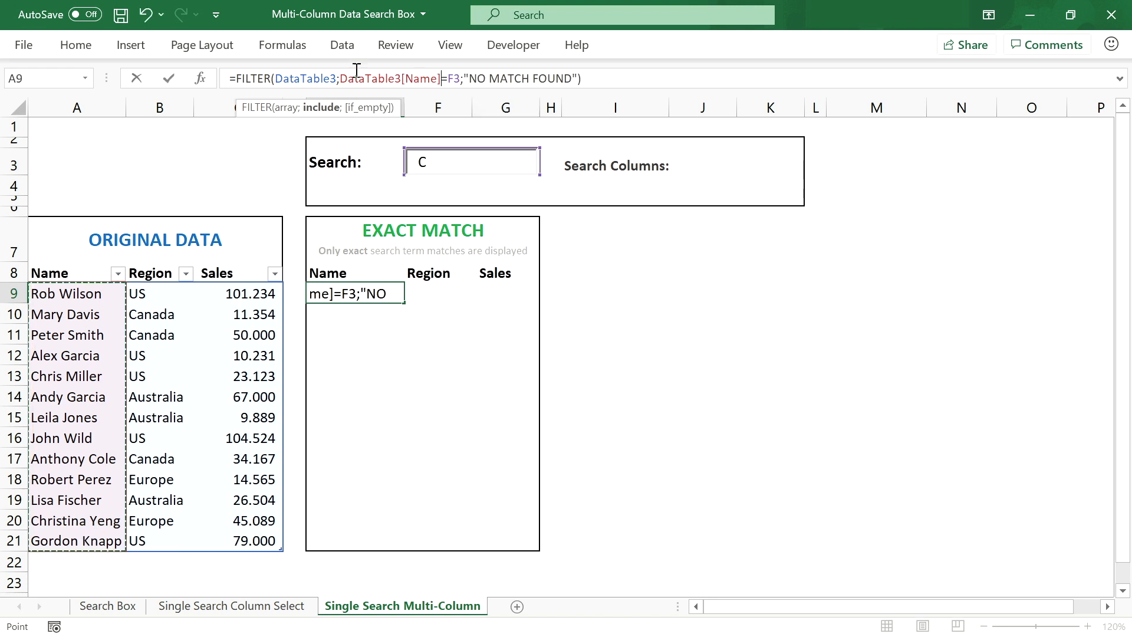
click(340, 79)
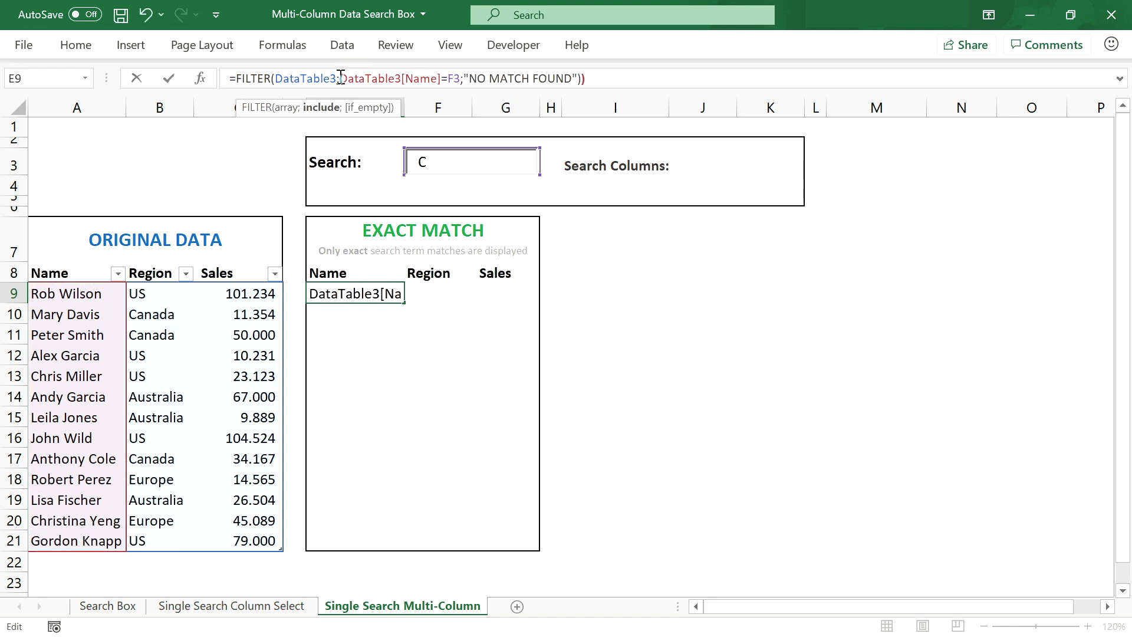
text(()
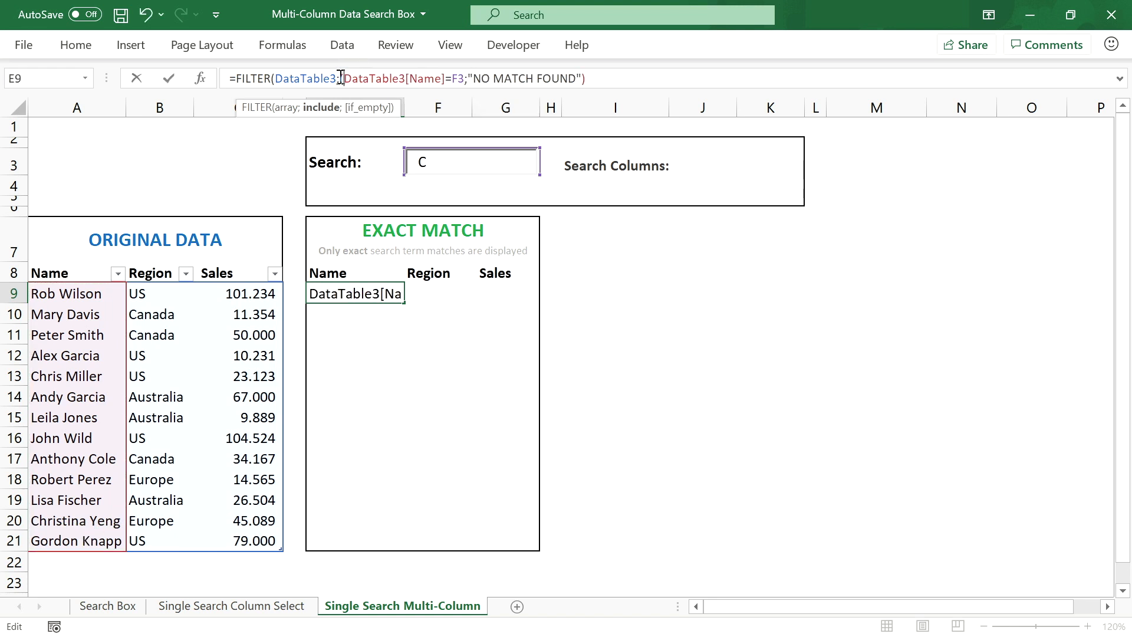
click(465, 79)
text())
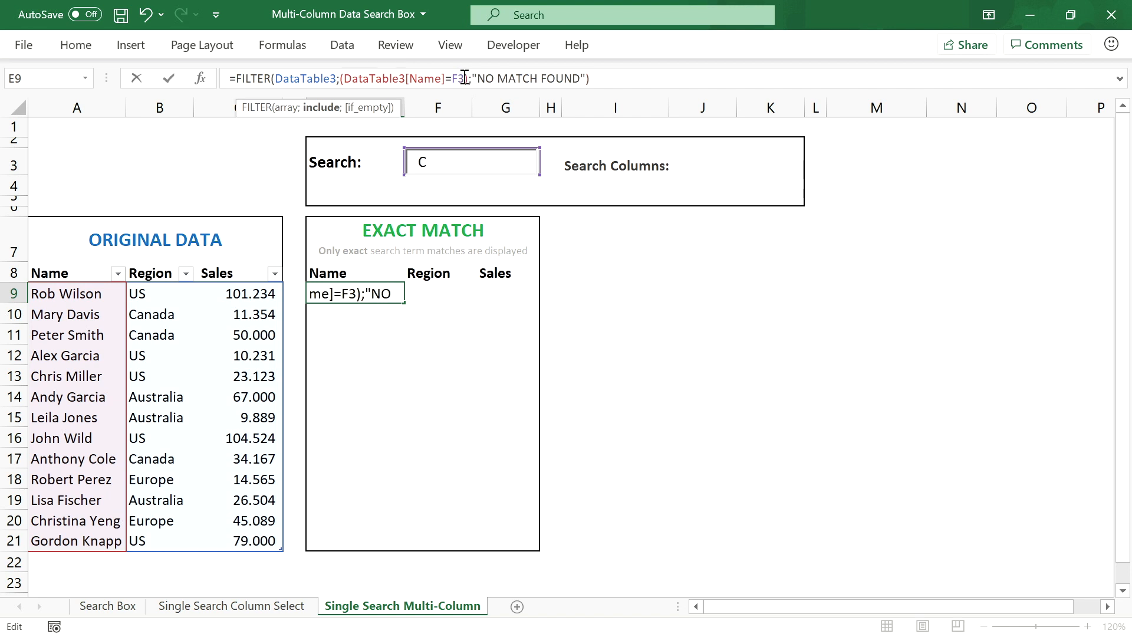
Add +(DataTable3[Region]=F3) as a second, OR-linked condition in E9's FILTER formula and commit it.
text(+)
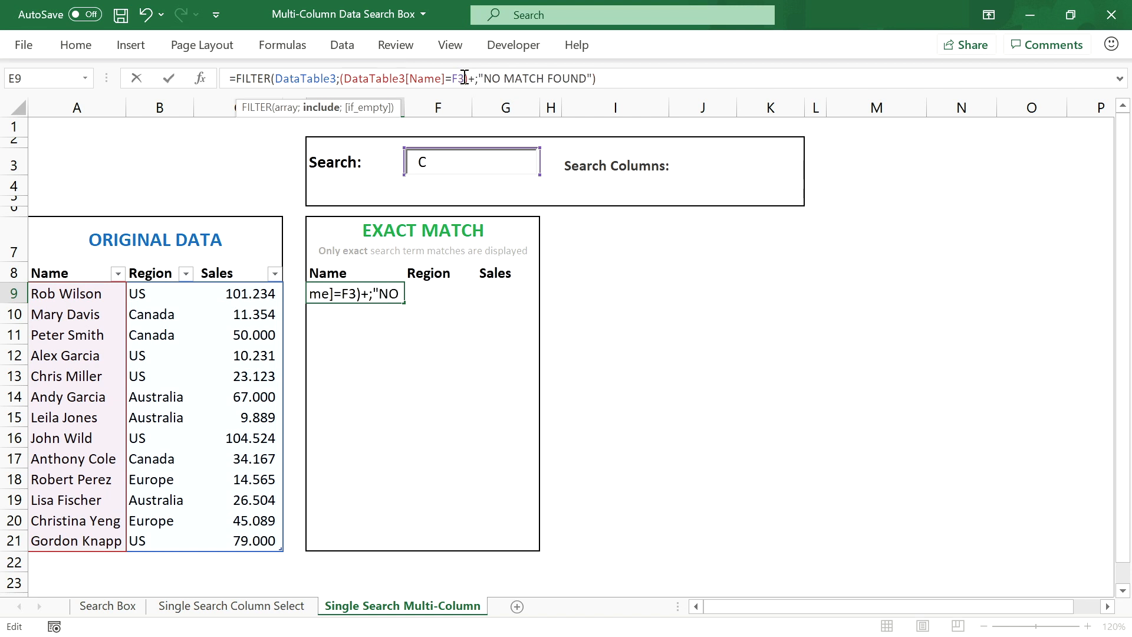
text(()
drag(166, 293, 173, 532)
text(=F3)
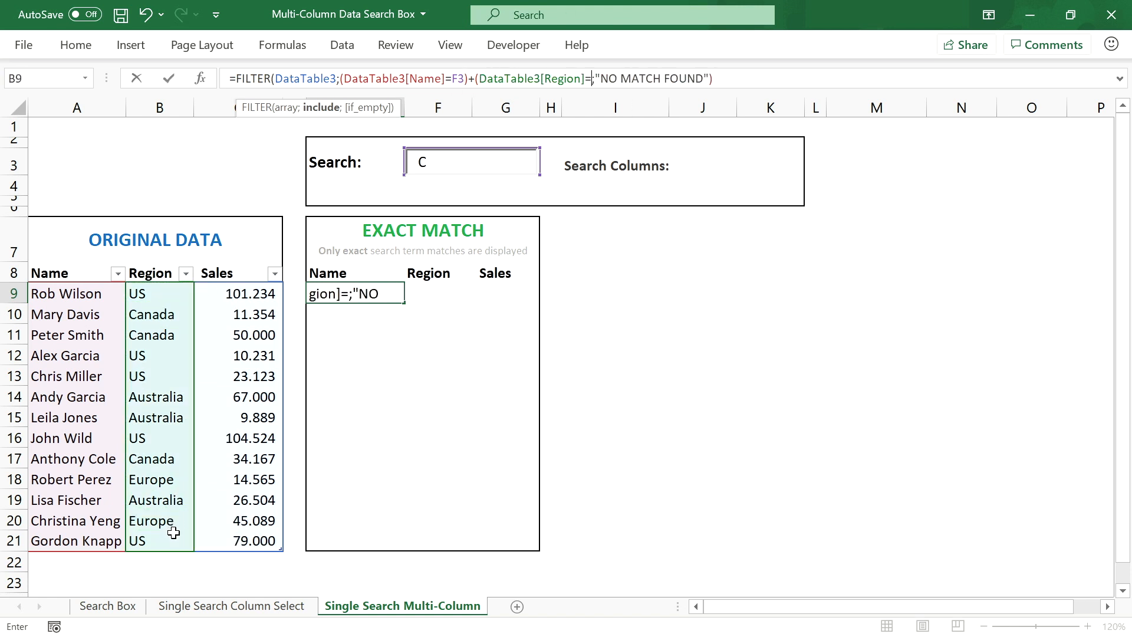
text())
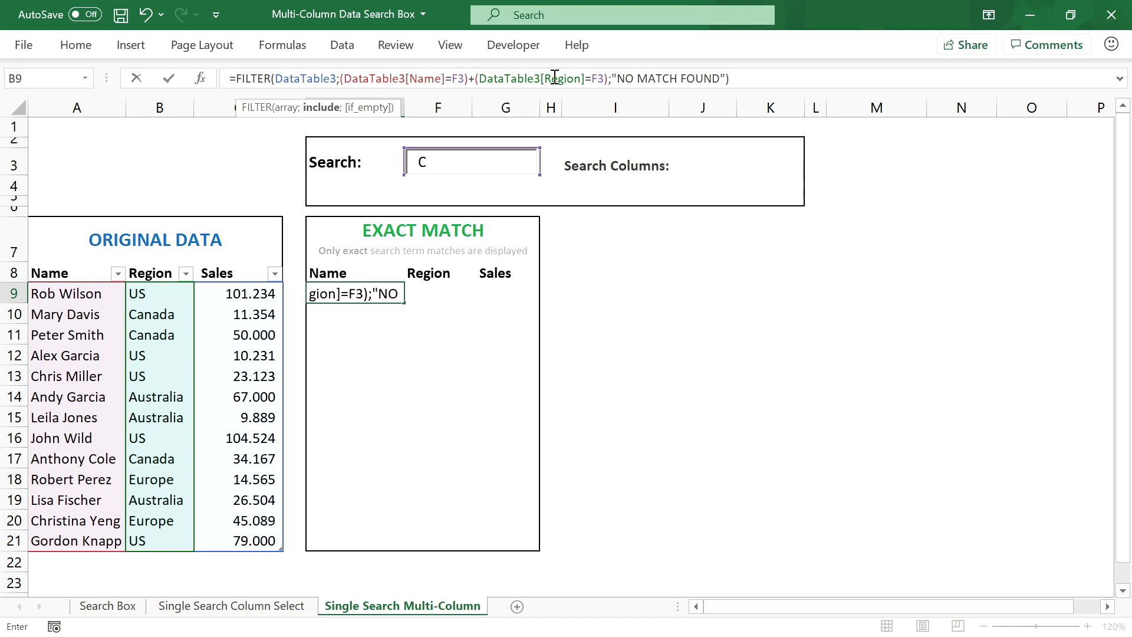
key(Return)
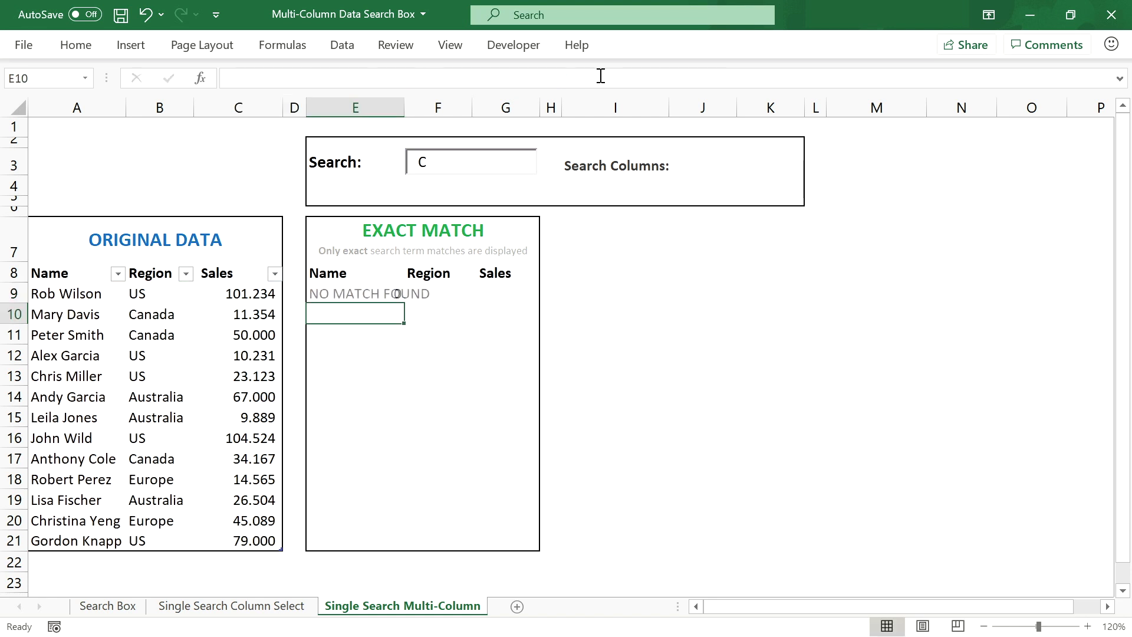
Test E9's formula by searching for the full name listed in A13 of the original data.
click(384, 290)
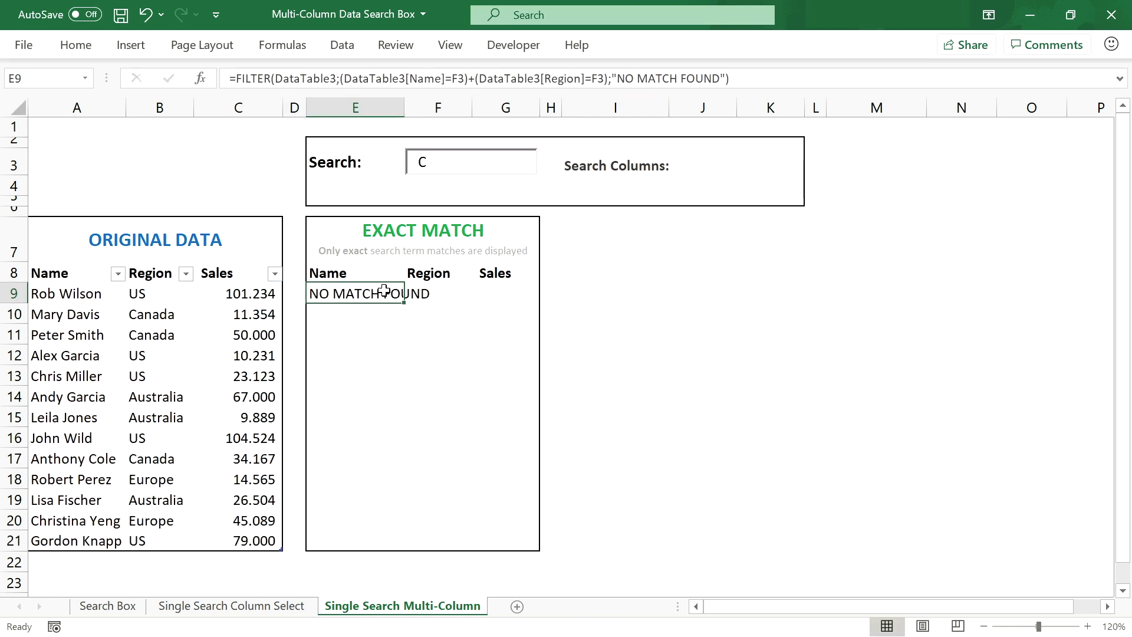
click(442, 167)
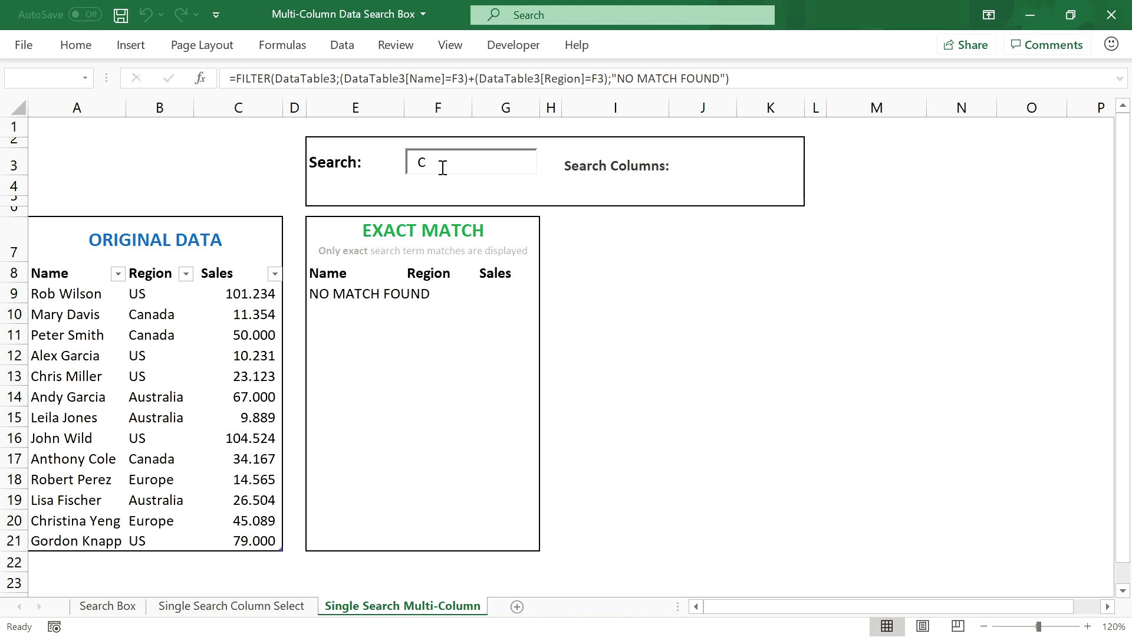
text(Chris Miller)
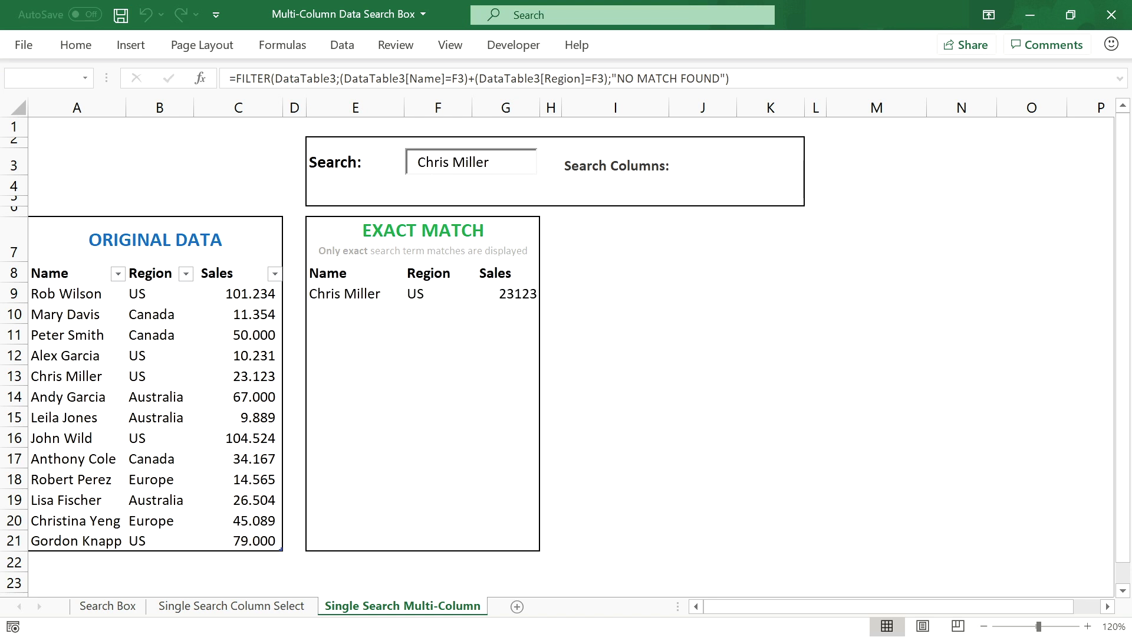
Replace the search term with Canada to test matching on the Region column.
key(BackSpace)
key(BackSpace)
key(BackSpace)
key(BackSpace)
key(BackSpace)
key(BackSpace)
key(BackSpace)
key(BackSpace)
key(BackSpace)
key(BackSpace)
key(BackSpace)
key(BackSpace)
text(Cana)
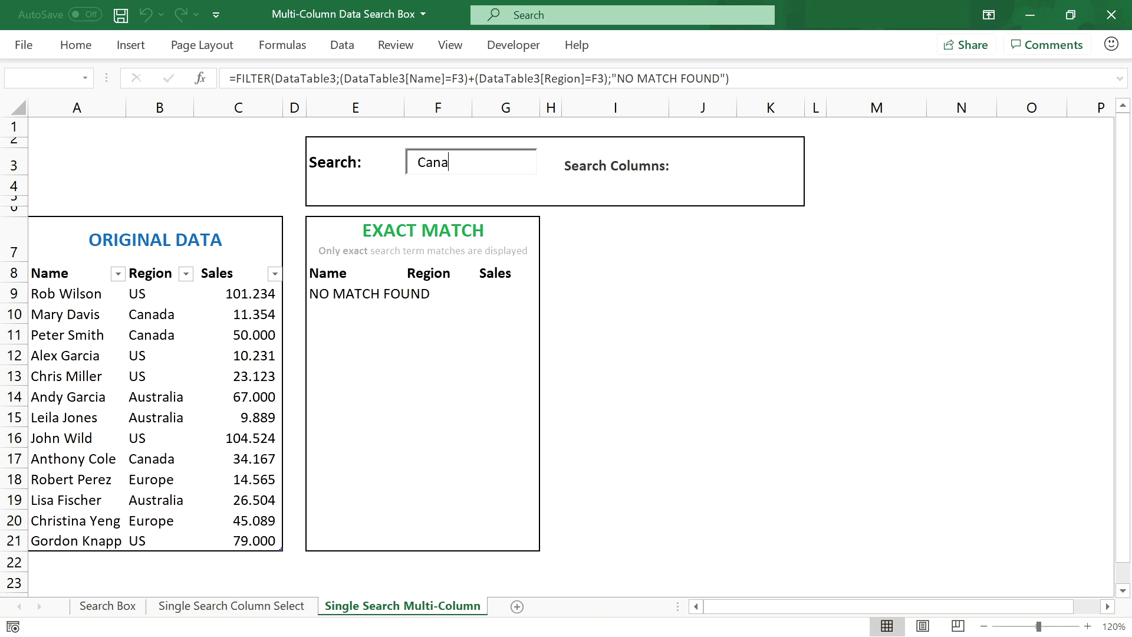
text(da)
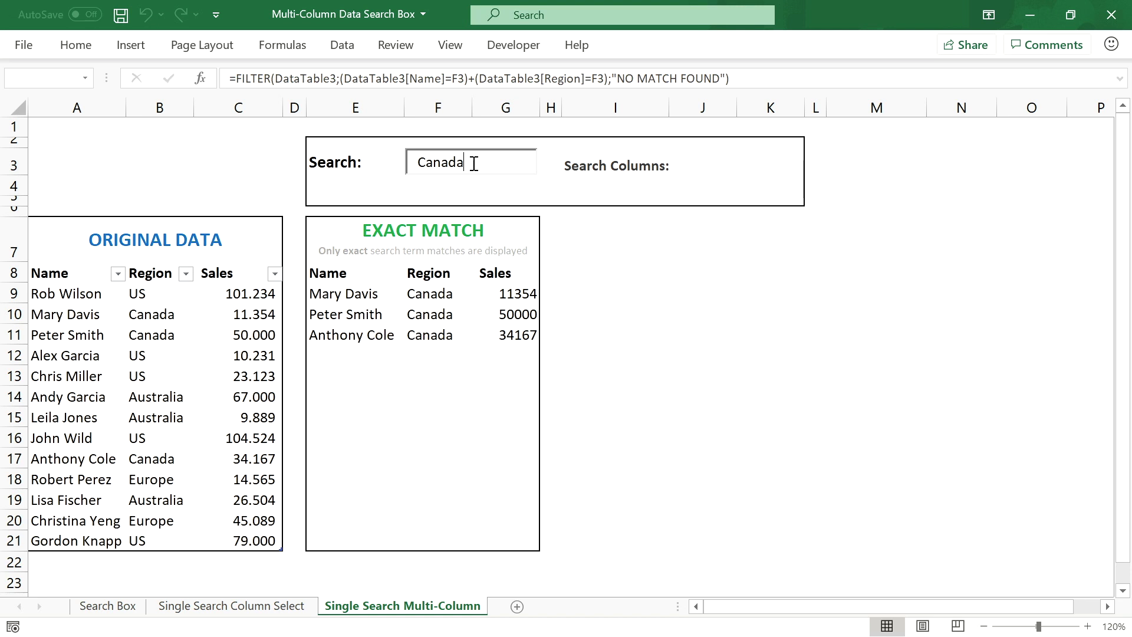
Clear the search term from the search box.
key(BackSpace)
key(BackSpace)
key(BackSpace)
key(BackSpace)
key(BackSpace)
key(BackSpace)
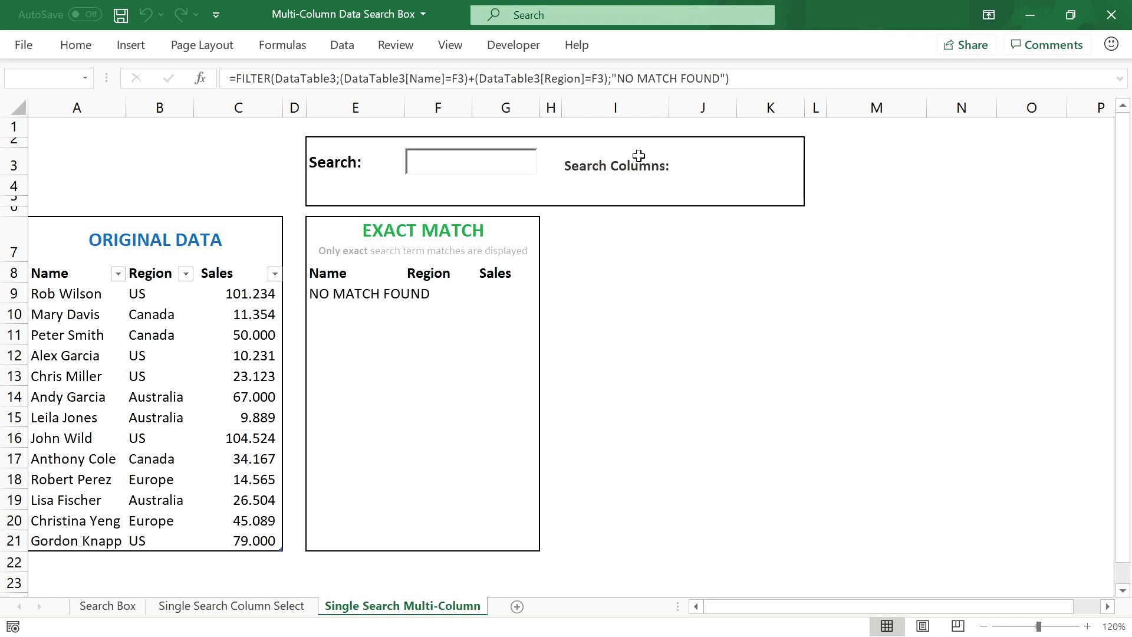
Enter the search column labels Name in J3 and Region in J4.
click(696, 160)
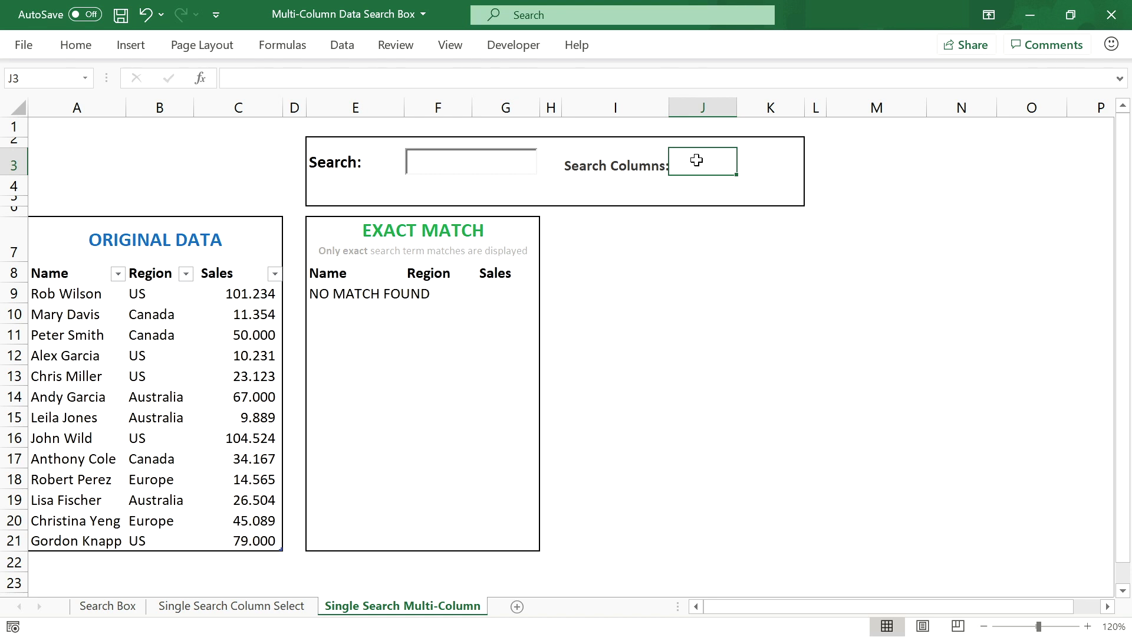
text(Name)
key(Return)
text(Region)
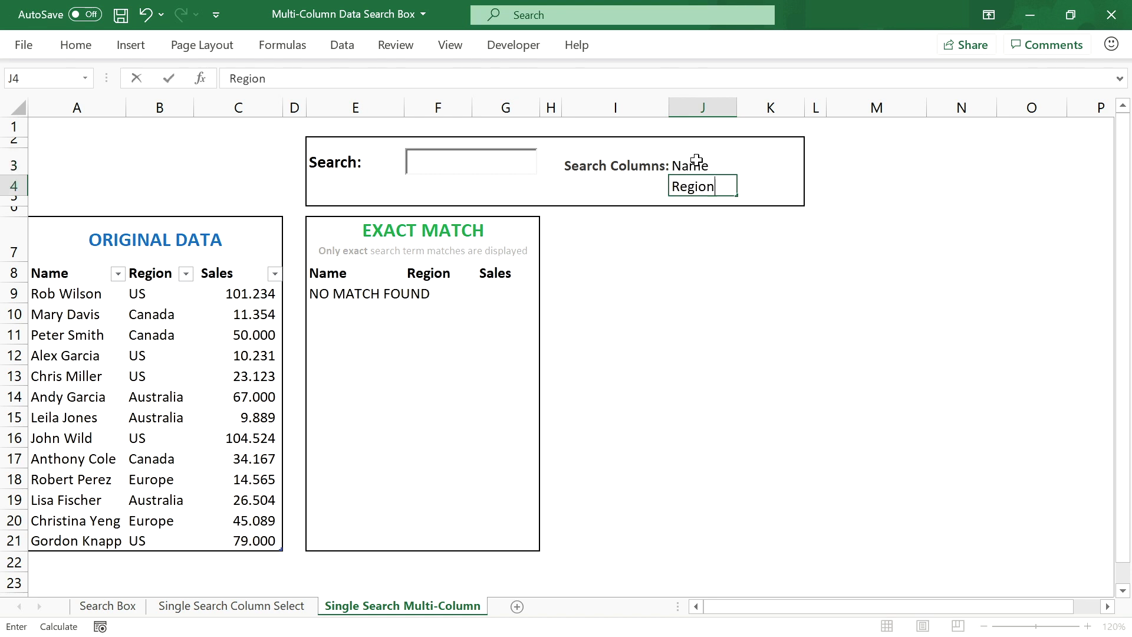
key(Return)
Center the labels in J3:J4 horizontally and reduce their font size by one step.
click(696, 160)
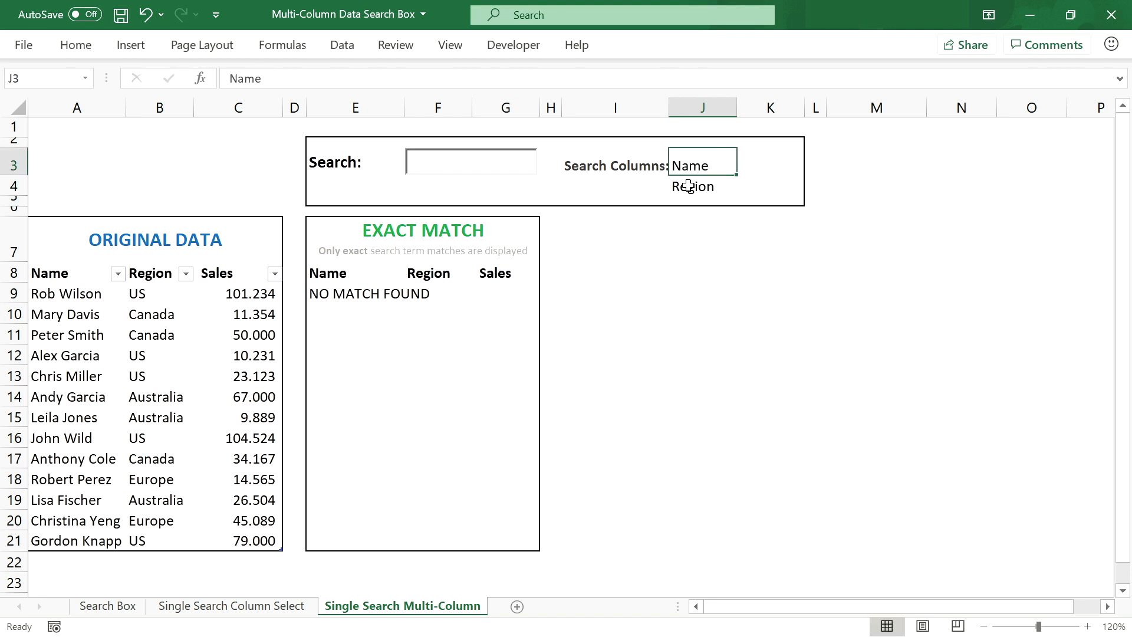
drag(685, 182, 684, 167)
click(76, 45)
click(311, 107)
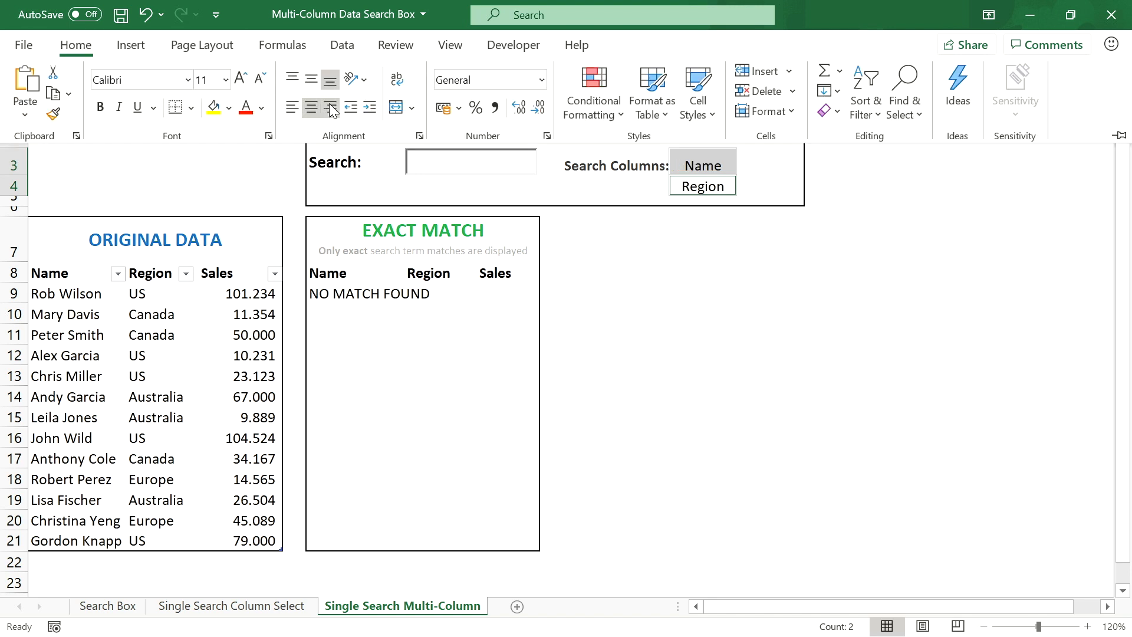
click(263, 77)
Enter TRUE in K3 and K4 beside the Name and Region labels.
click(760, 163)
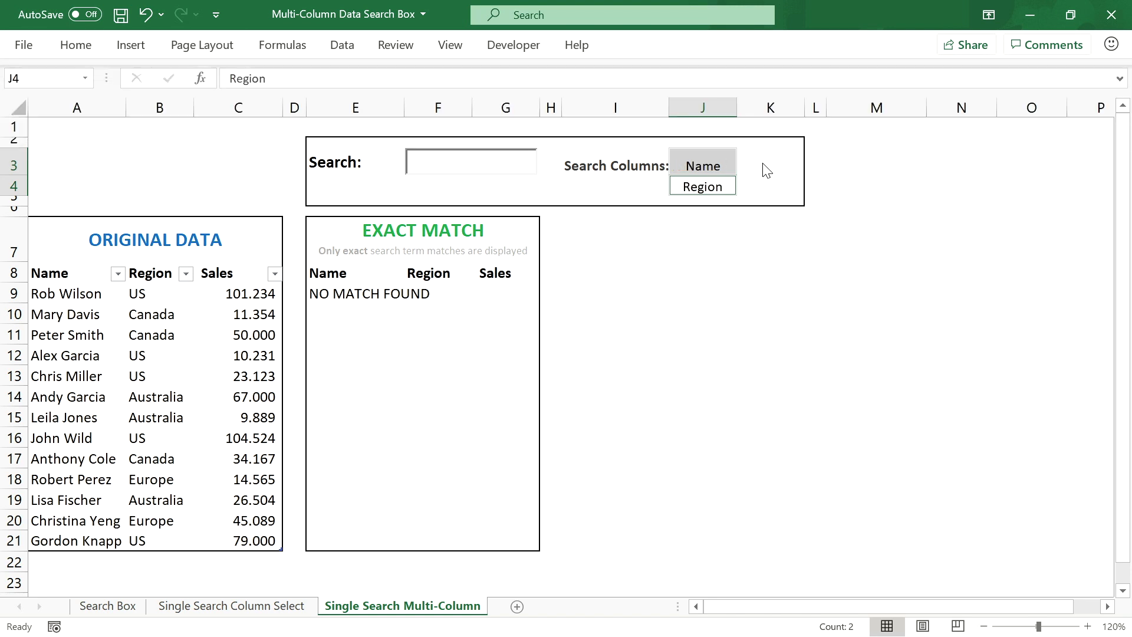
click(760, 163)
text(TRUE)
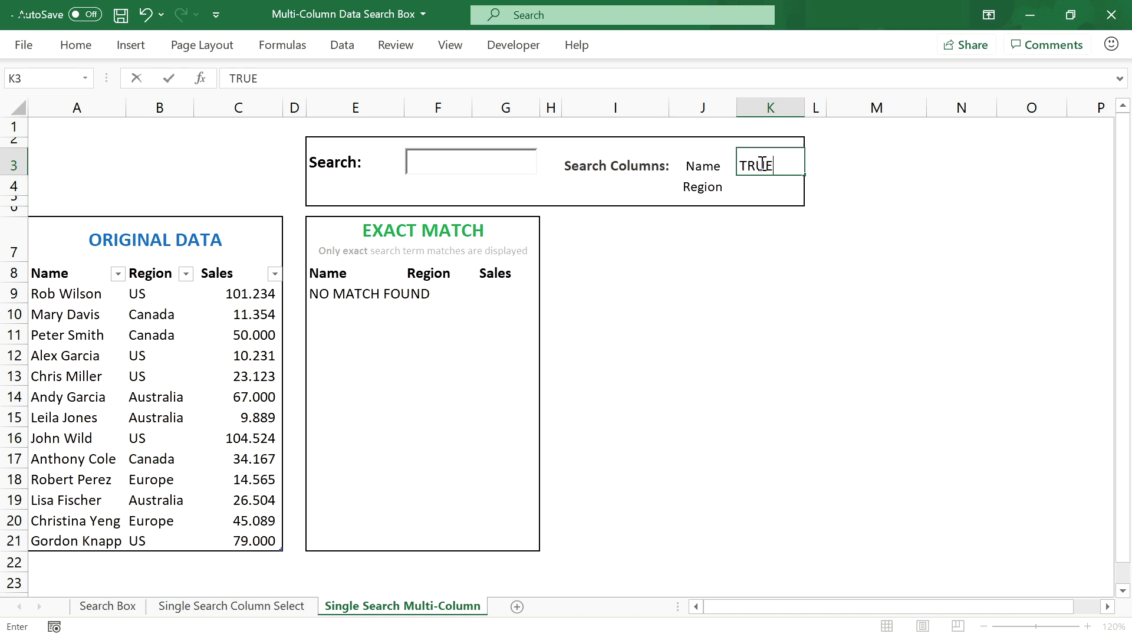
key(Return)
text(TRUE)
key(Return)
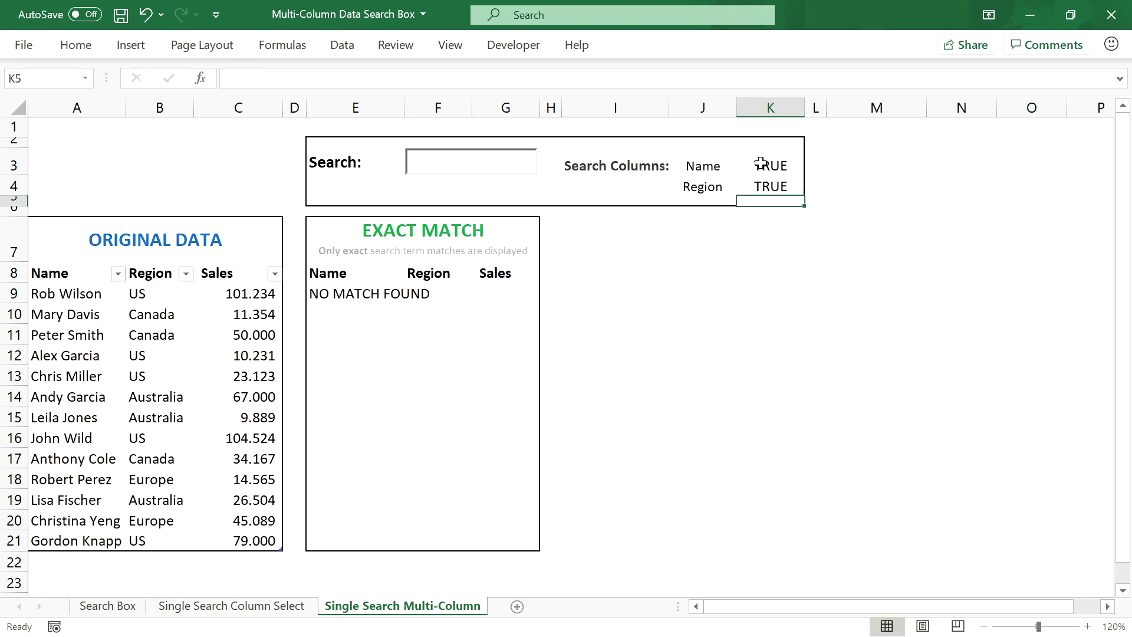
Format the TRUE values in K3:K4 with font size 8, bold and green text.
drag(760, 164, 766, 188)
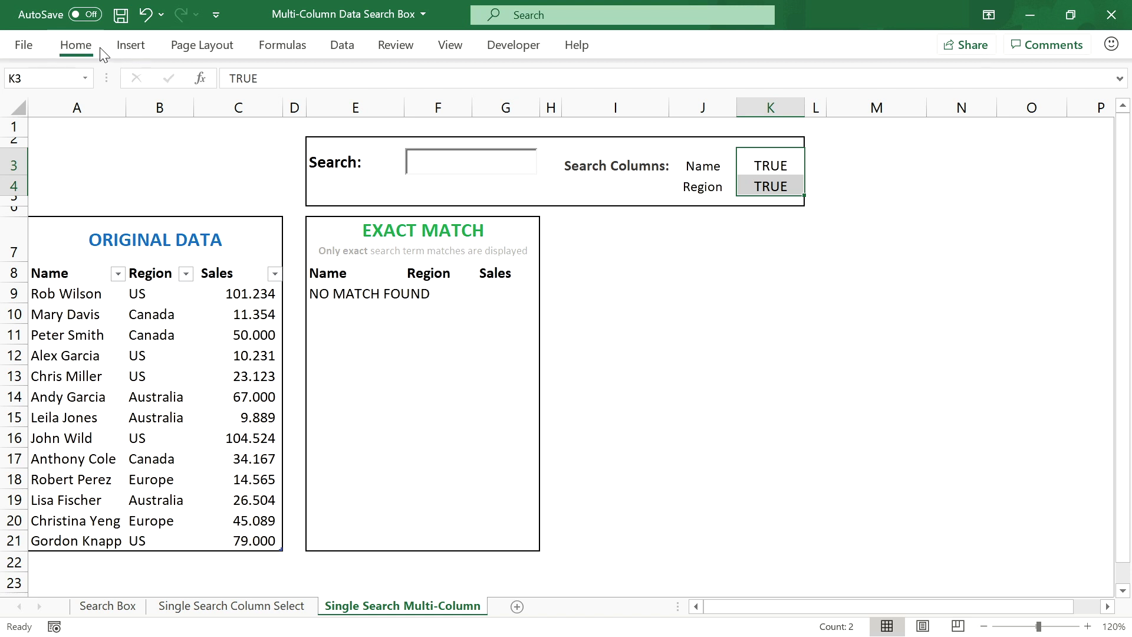
click(79, 46)
click(261, 79)
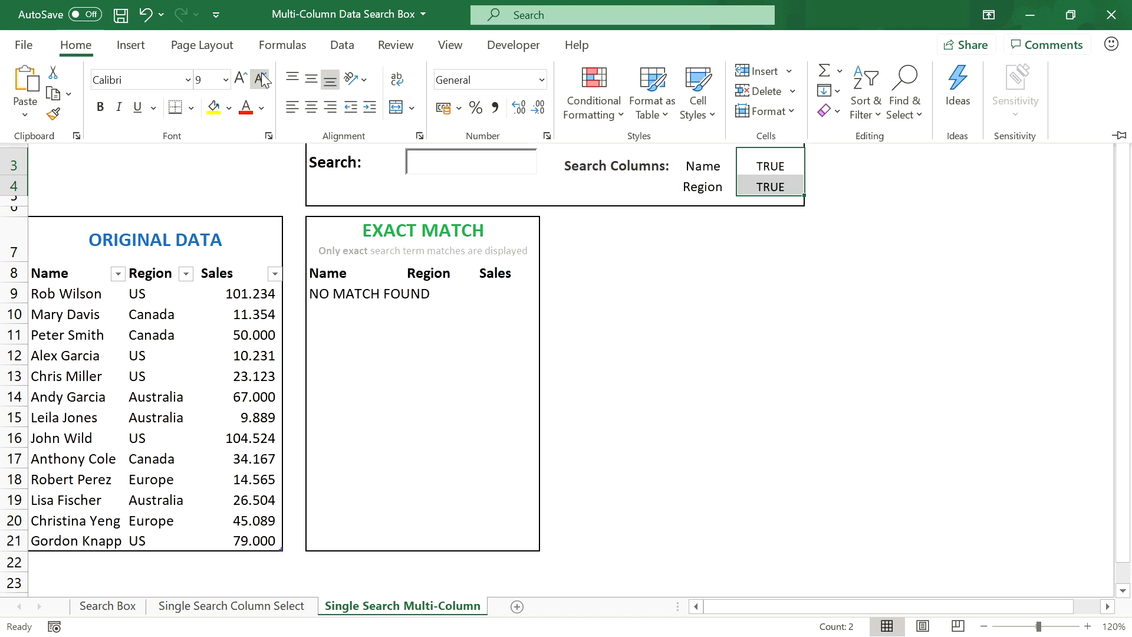
click(261, 79)
click(100, 107)
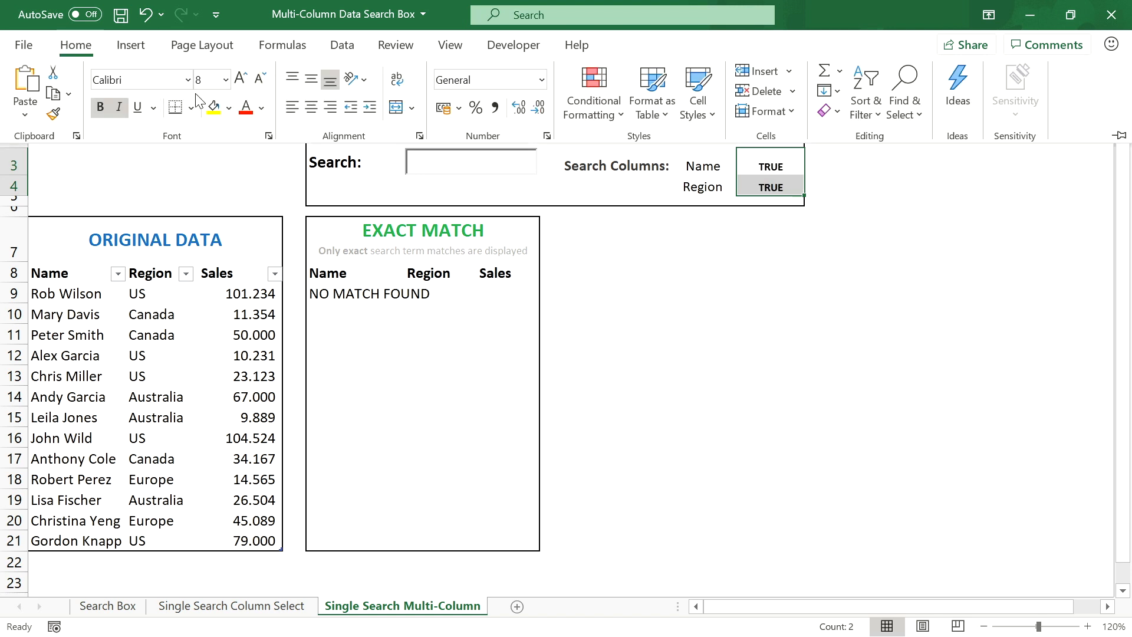
click(261, 107)
click(331, 303)
click(758, 182)
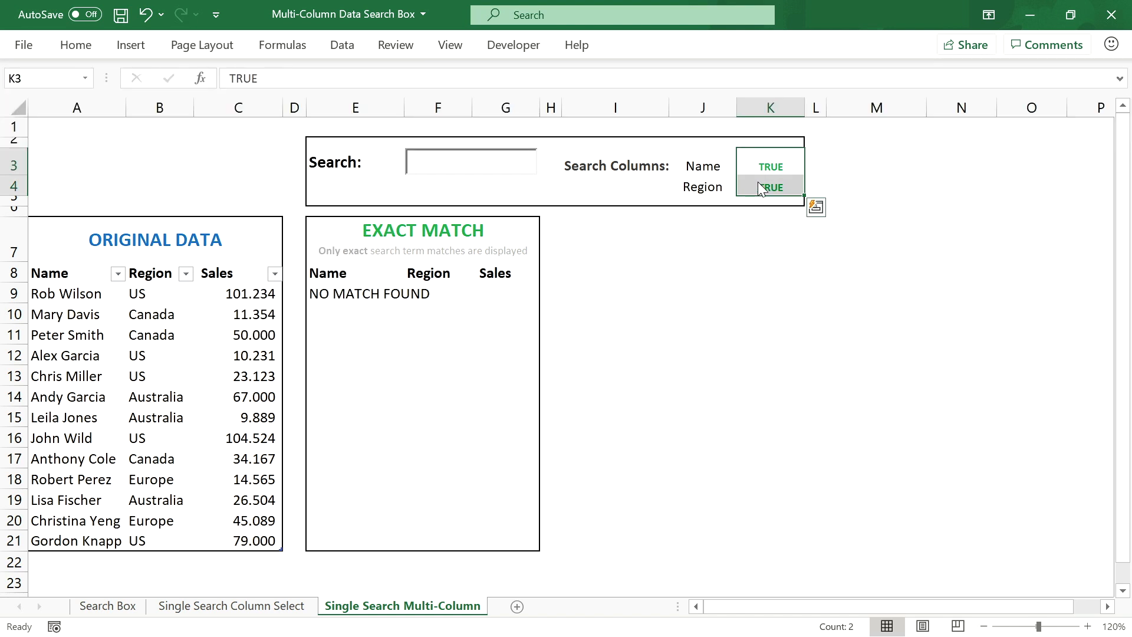
click(758, 183)
click(770, 169)
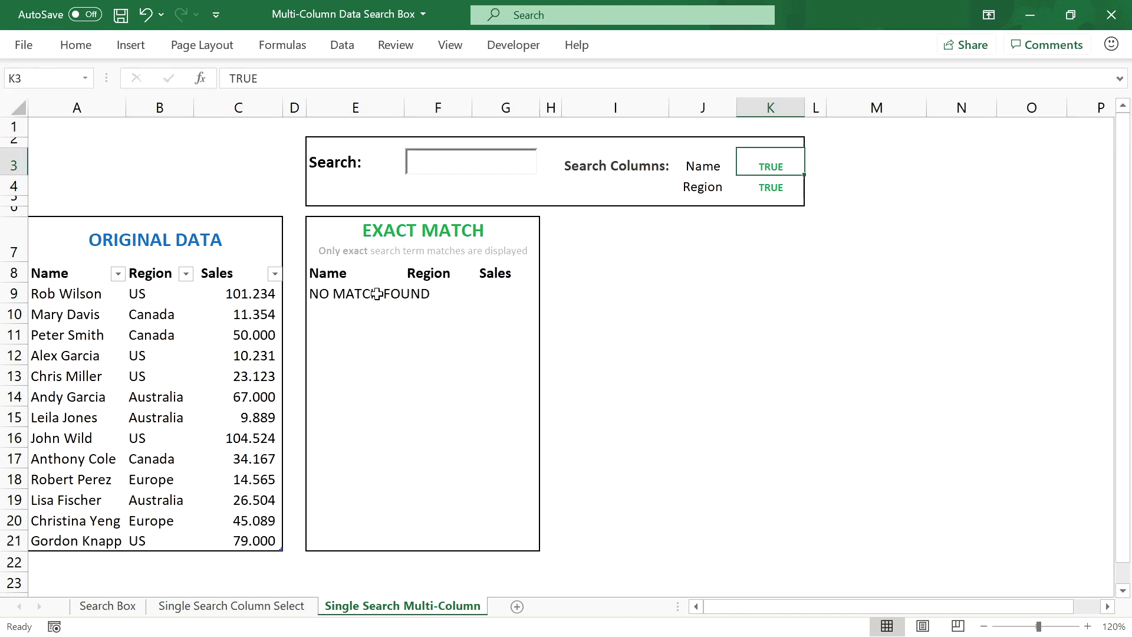
Edit the FILTER formula in E9 to multiply the Name condition by K3 and the Region condition by K4.
click(335, 297)
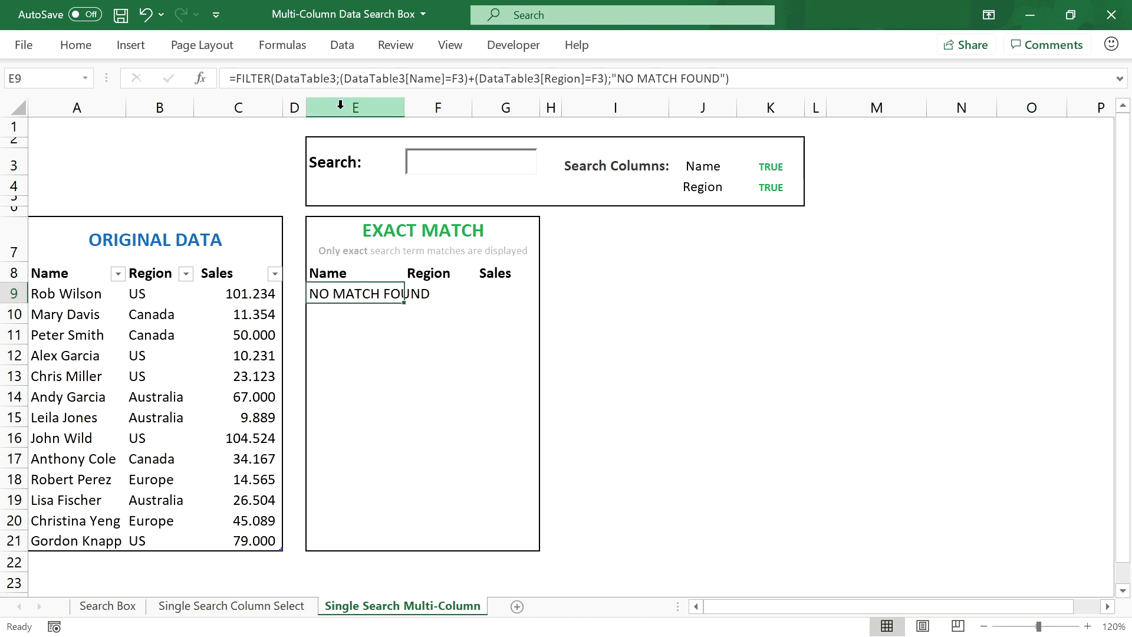
click(341, 80)
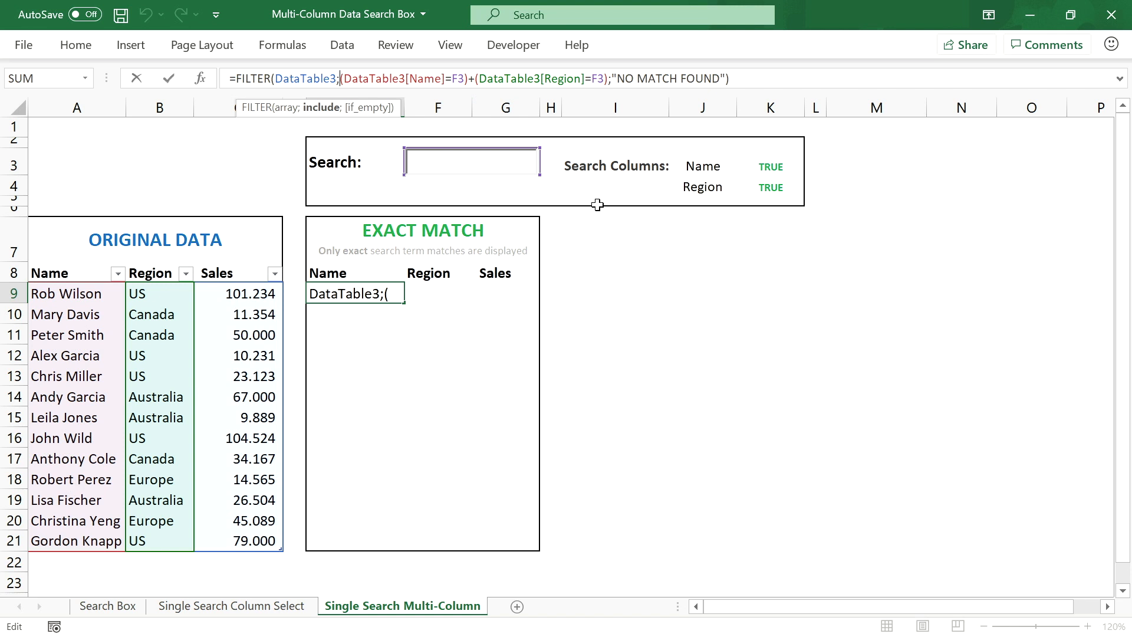
click(767, 166)
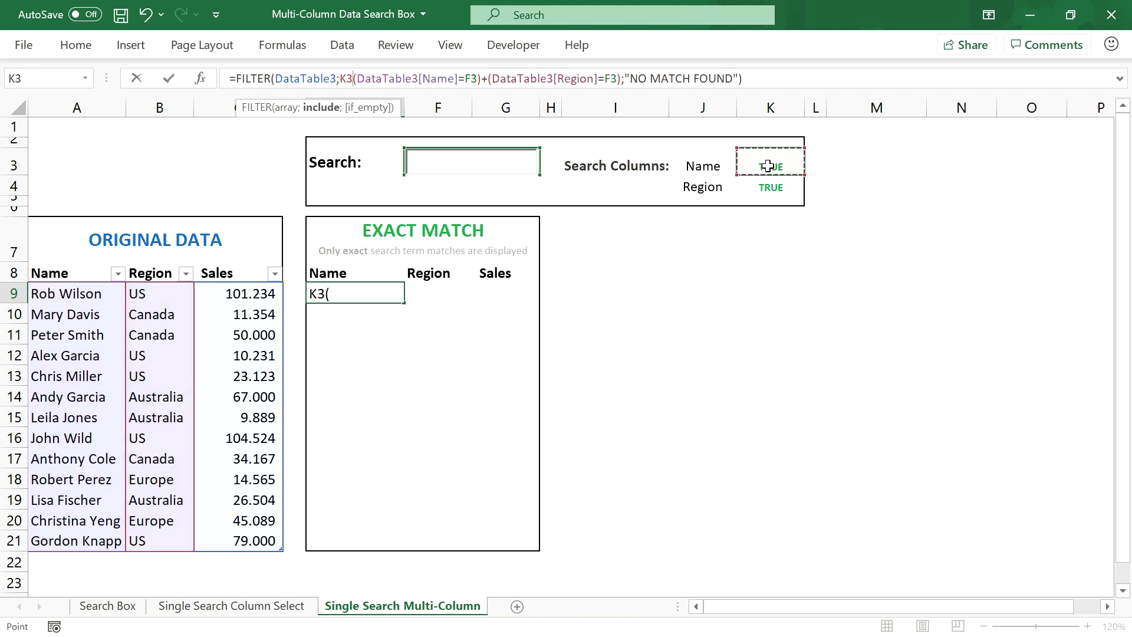
text(*)
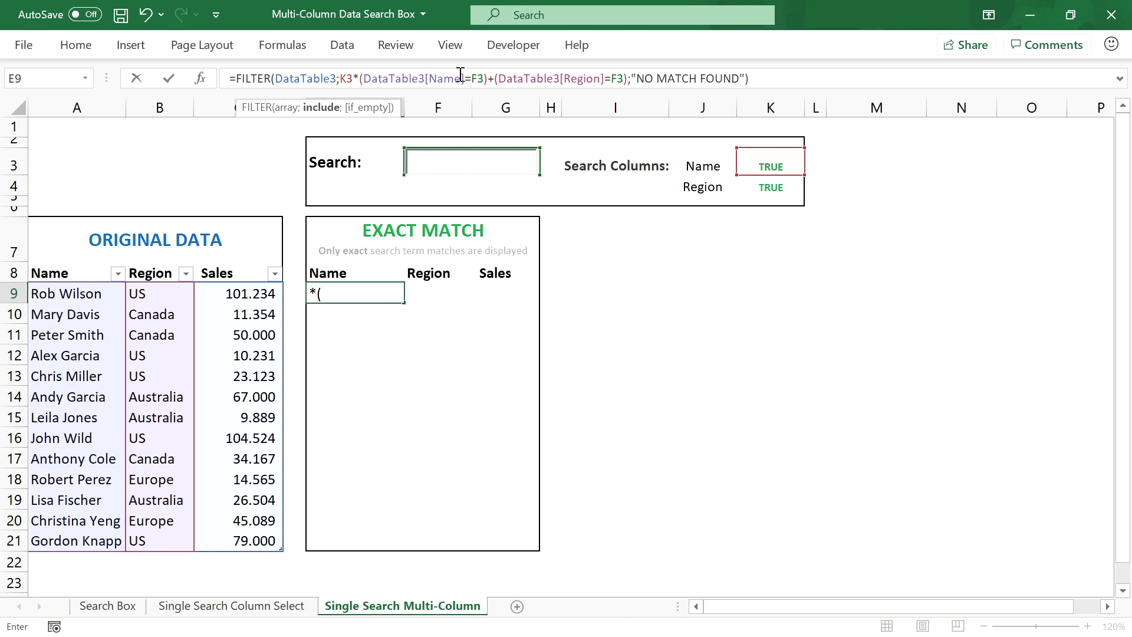
click(494, 78)
click(771, 188)
text(*)
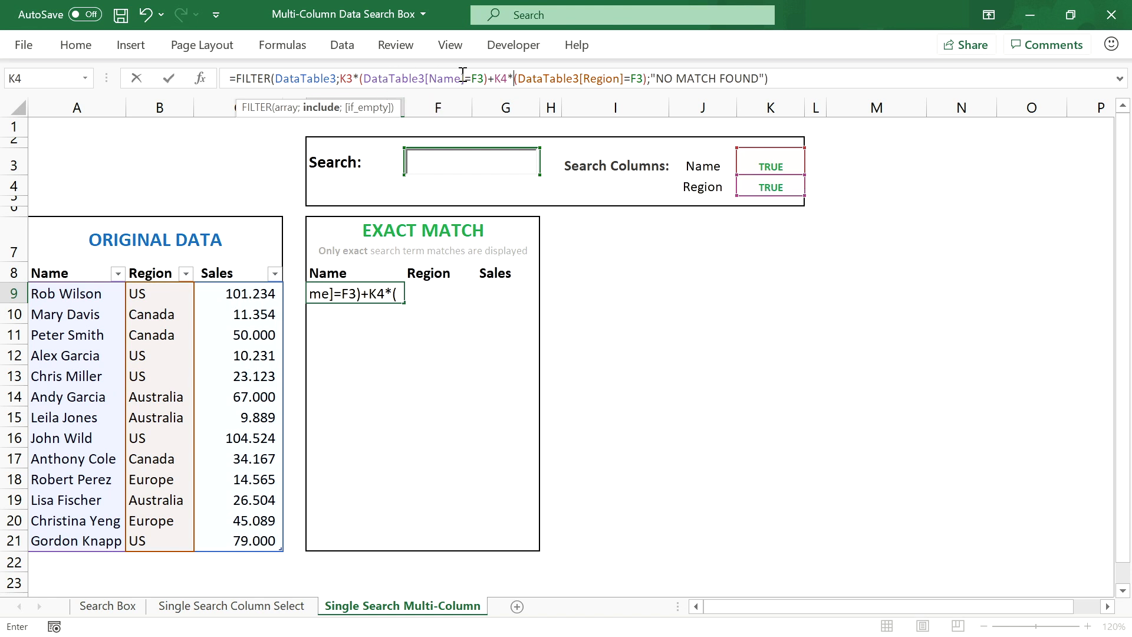
key(Return)
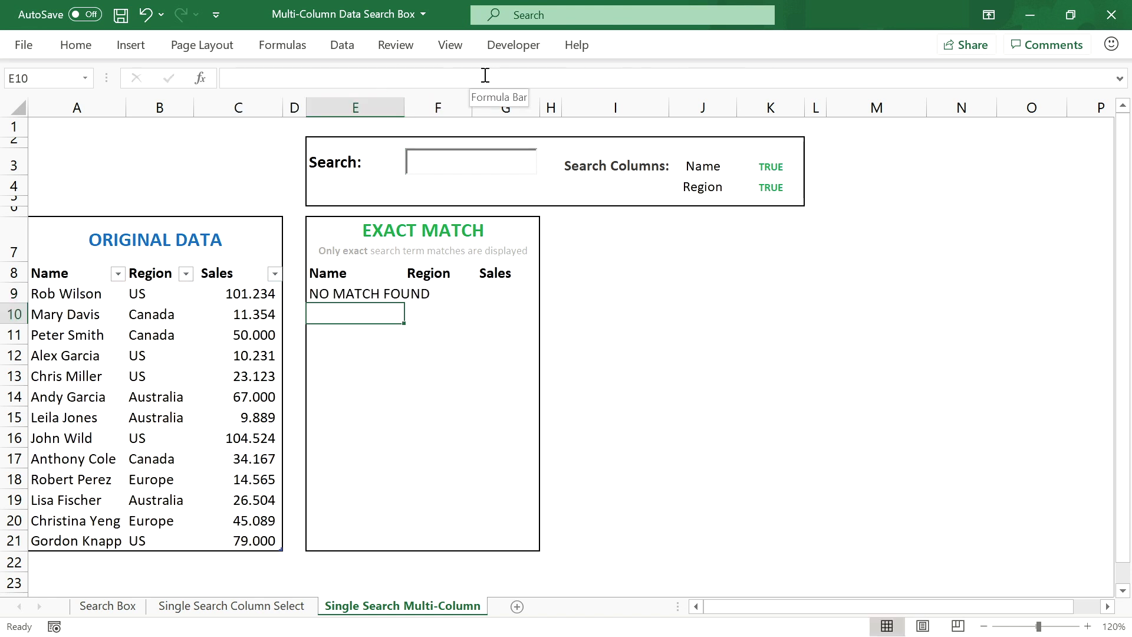
Search for Canada and set the Region flag in K4 to FALSE to test the formula.
click(523, 162)
text(Canada)
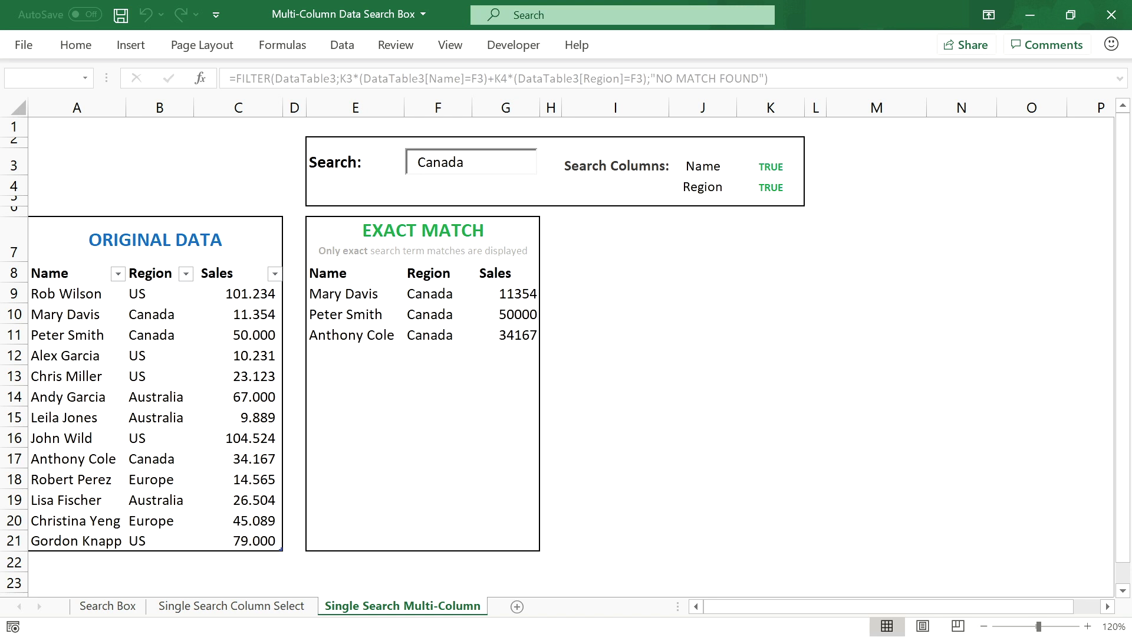
click(762, 180)
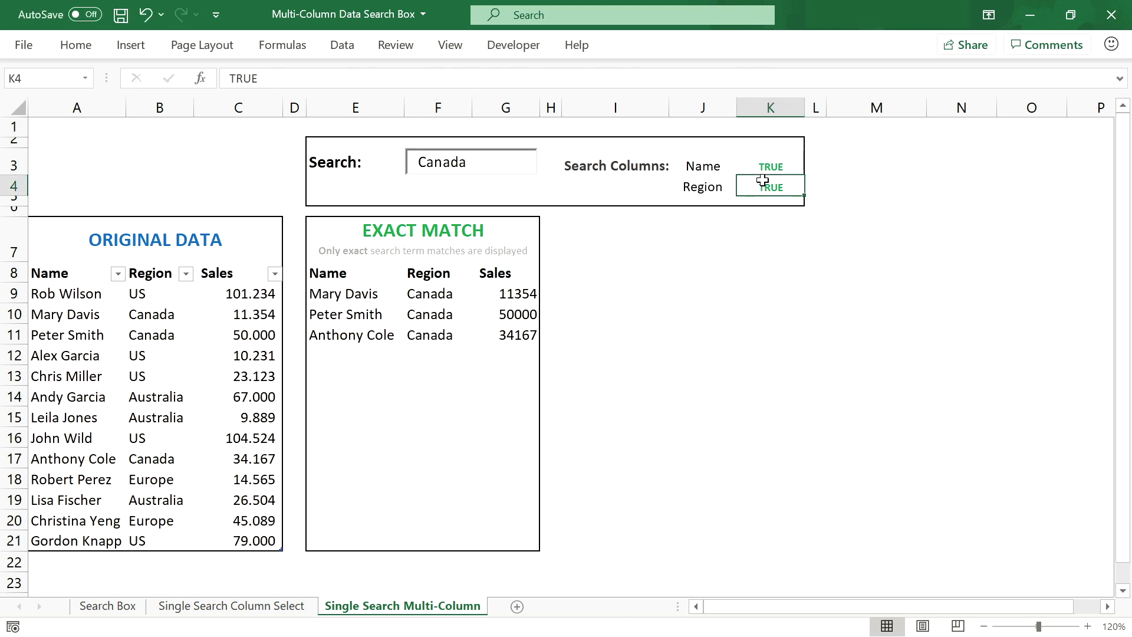
text(F)
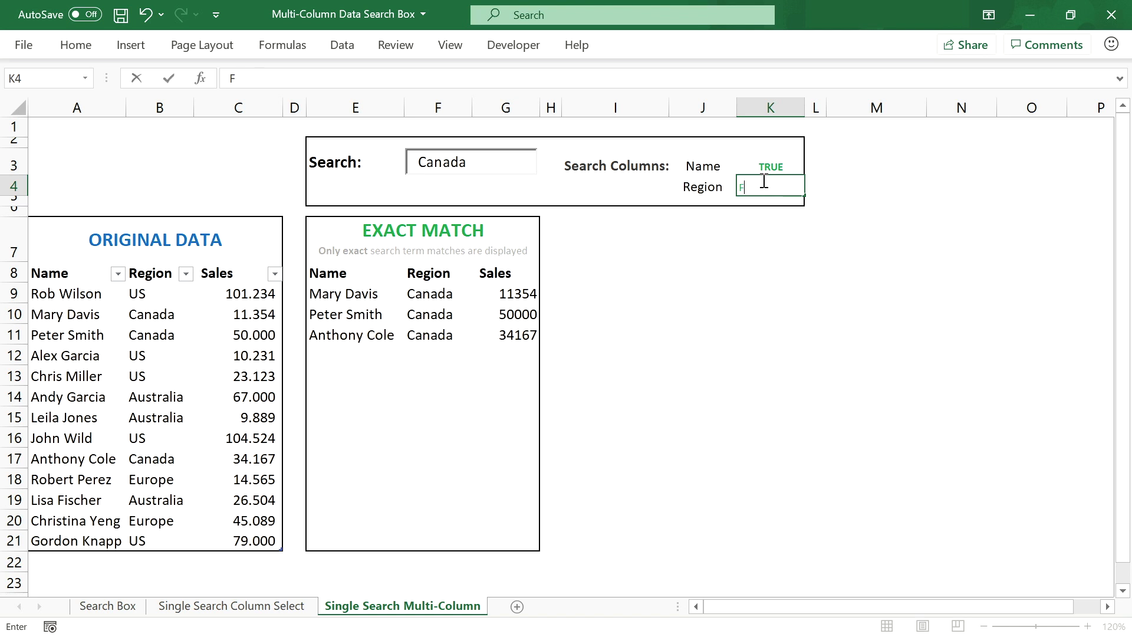
text(alSE)
key(Return)
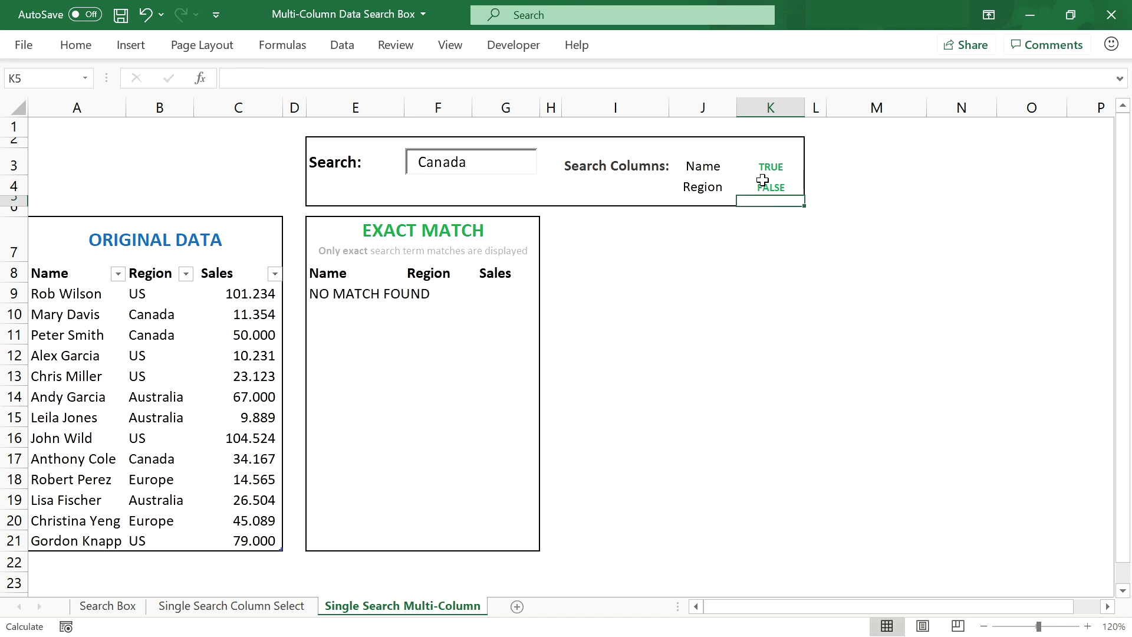
click(762, 179)
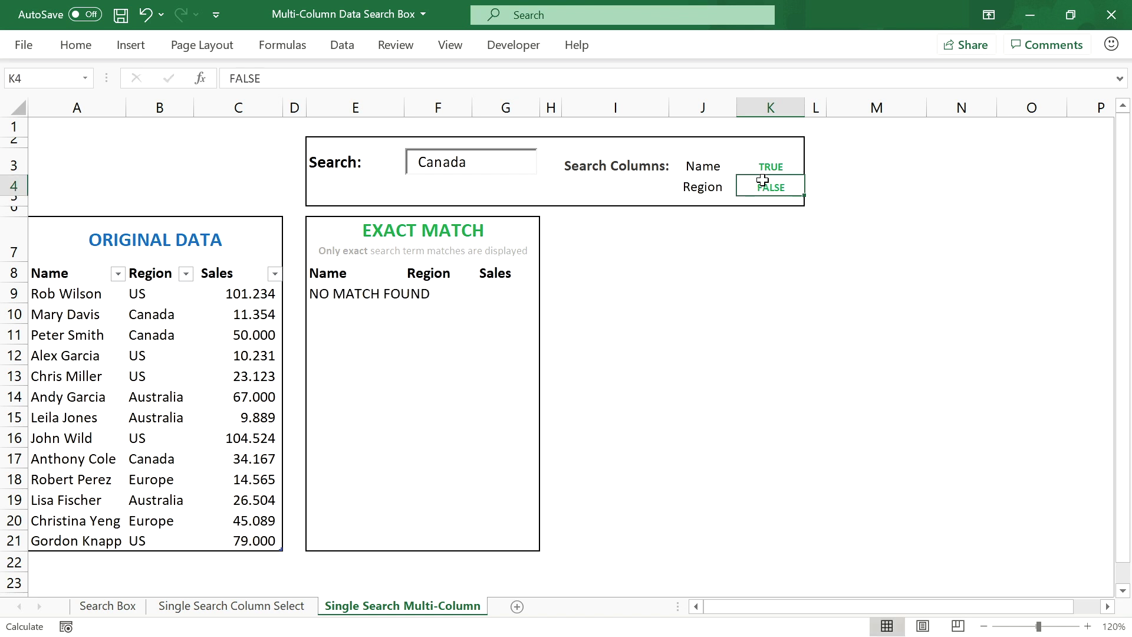
Search for the full name from the first data row and set the Name flag in K3 to FALSE.
double_click(452, 162)
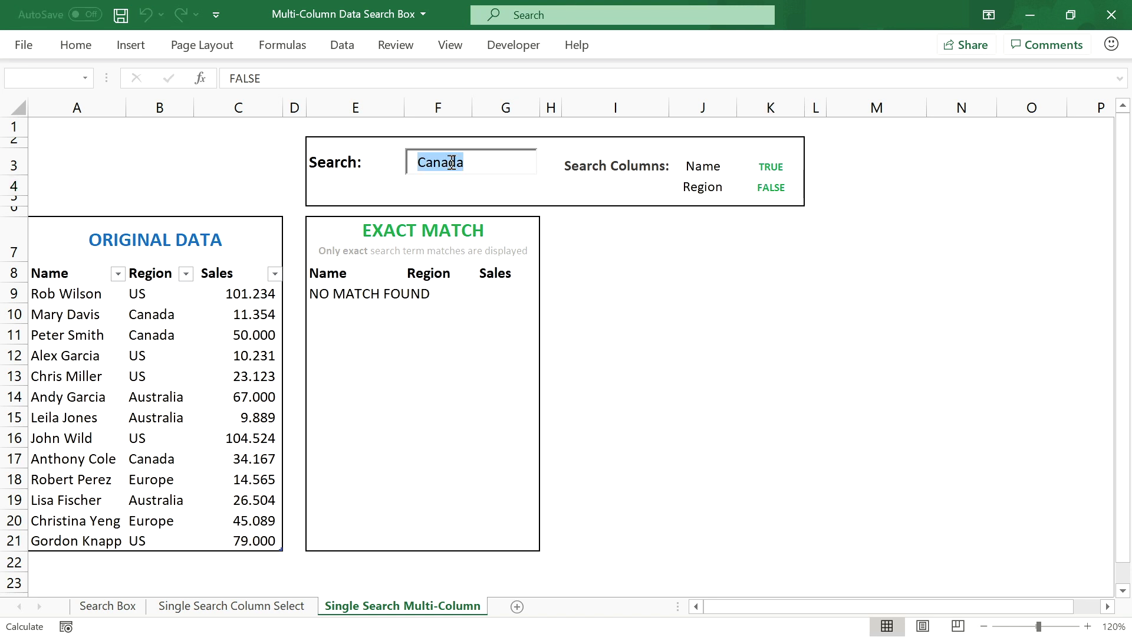
text(Rob Wilson)
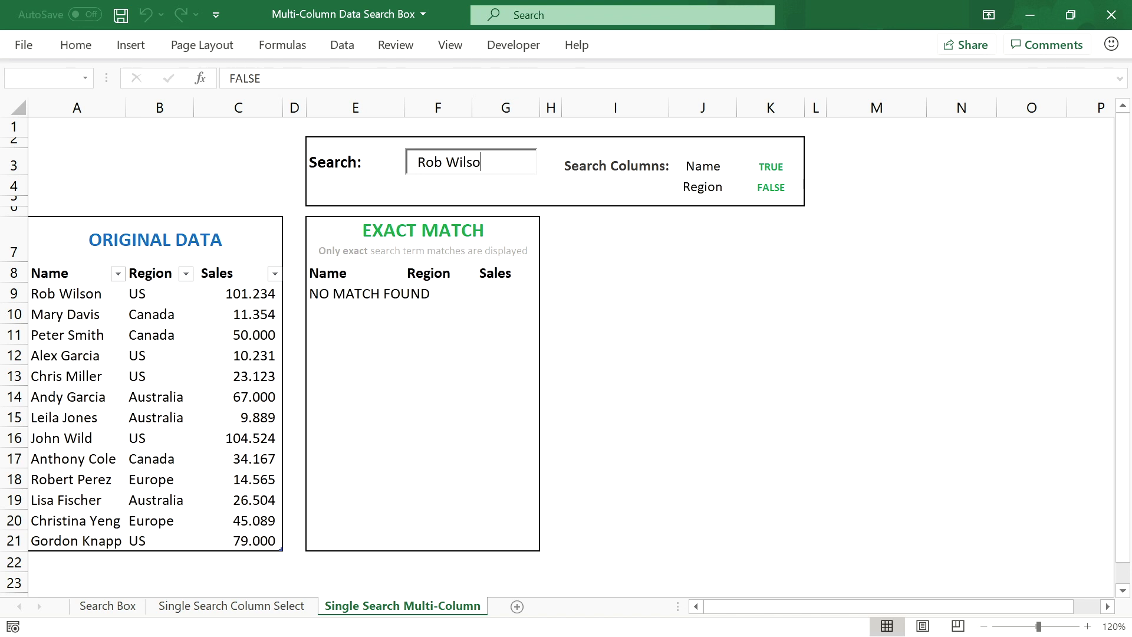
click(778, 172)
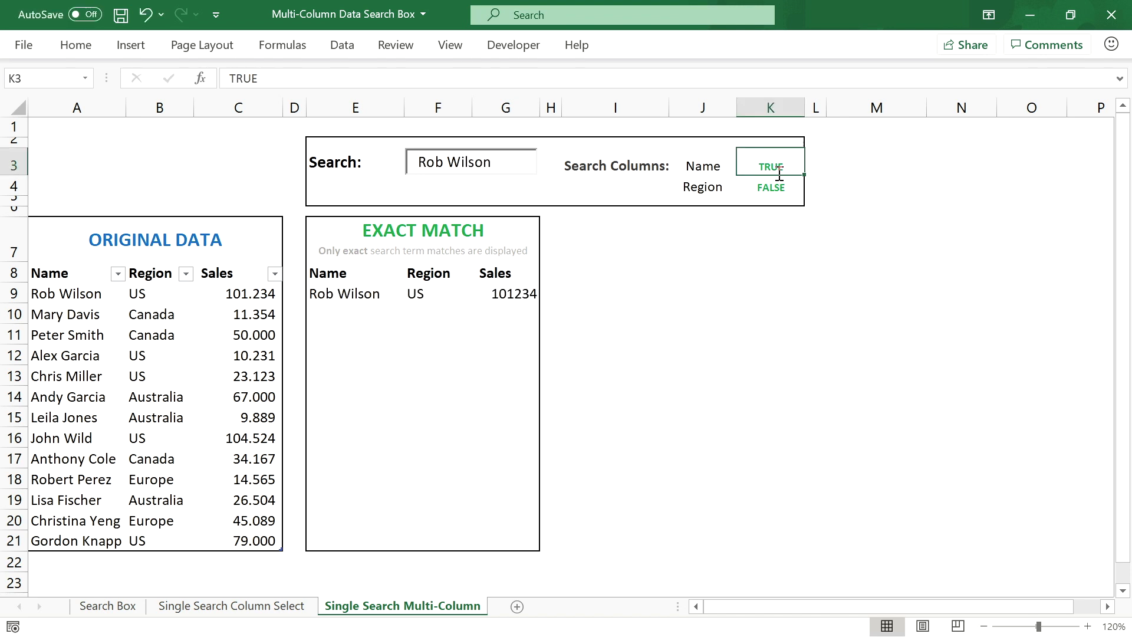
text(FALSE)
key(Return)
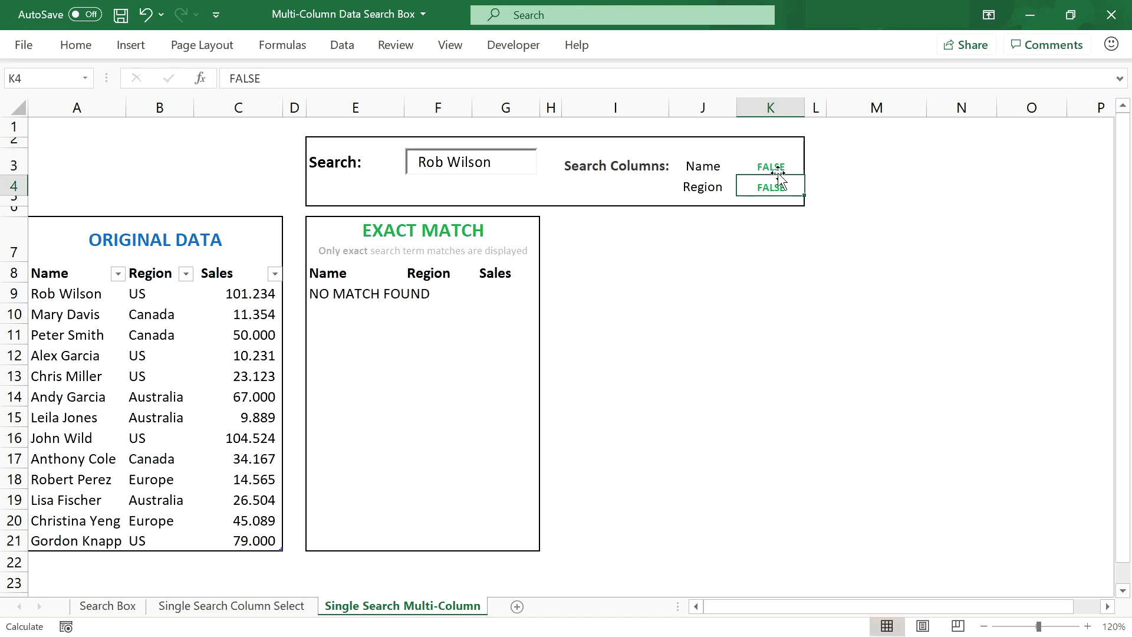
Set both search column flags in K3 and K4 back to TRUE.
click(773, 167)
text(TRUE)
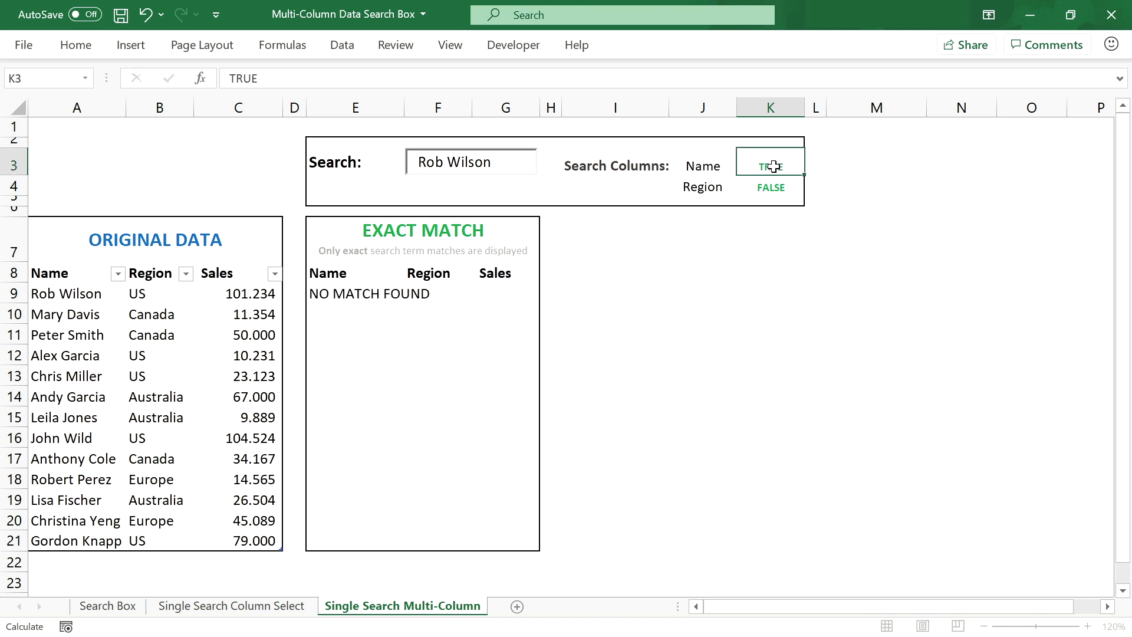
key(Return)
text(TRUE)
key(Return)
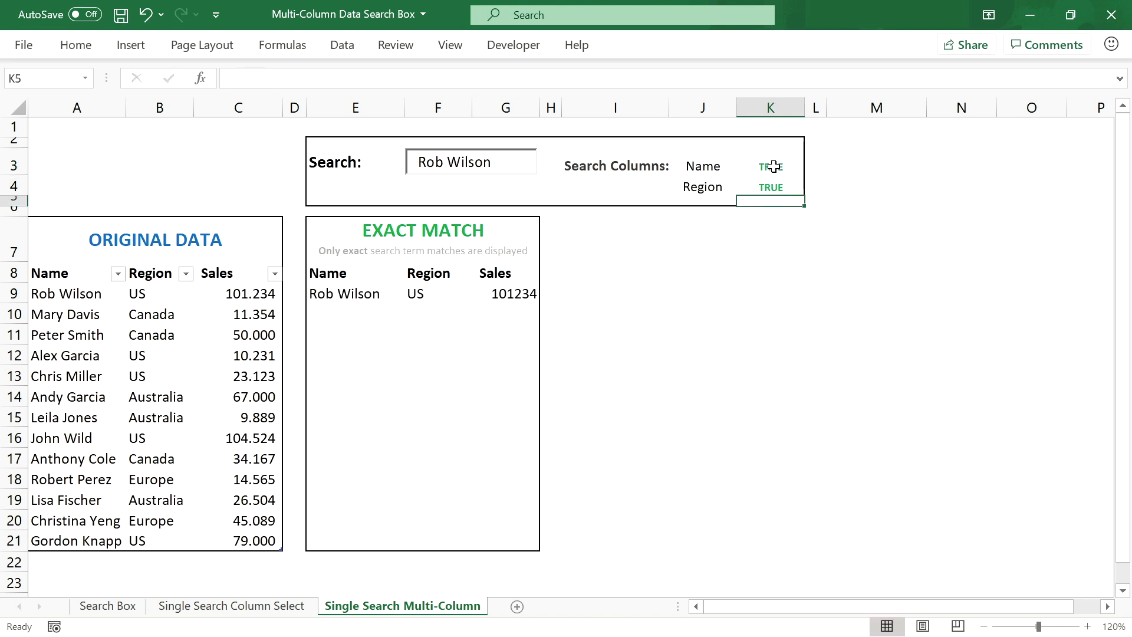
Clear the search term from the search box.
click(515, 157)
key(BackSpace)
key(BackSpace)
key(BackSpace)
key(BackSpace)
key(BackSpace)
key(BackSpace)
key(BackSpace)
key(BackSpace)
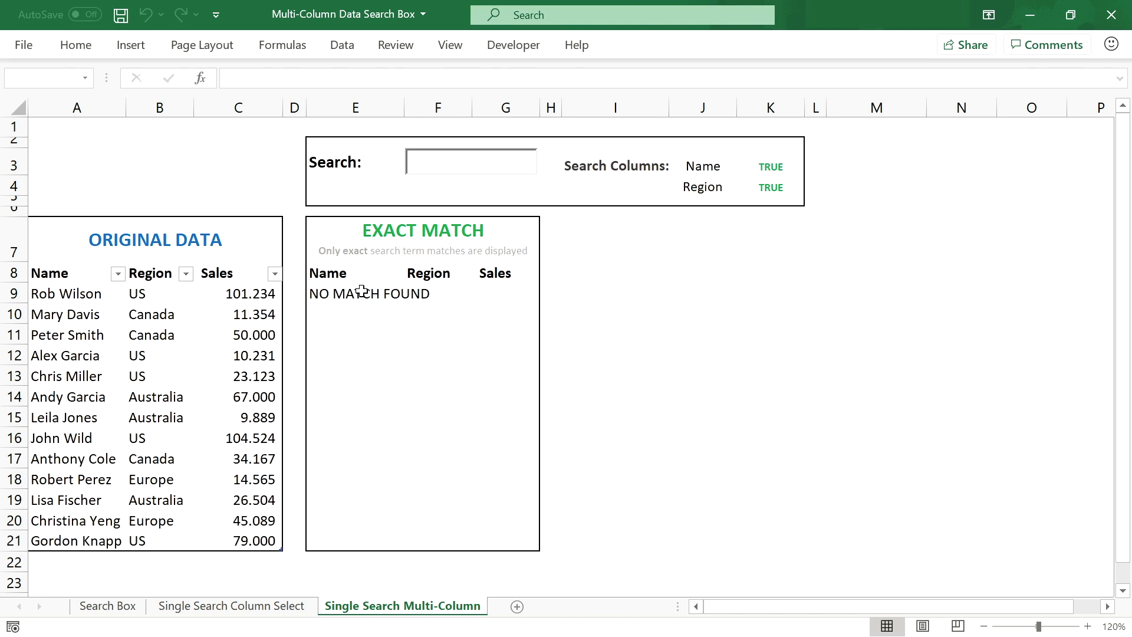
Insert an ActiveX check box in column M at row 3, just outside the search frame.
click(770, 167)
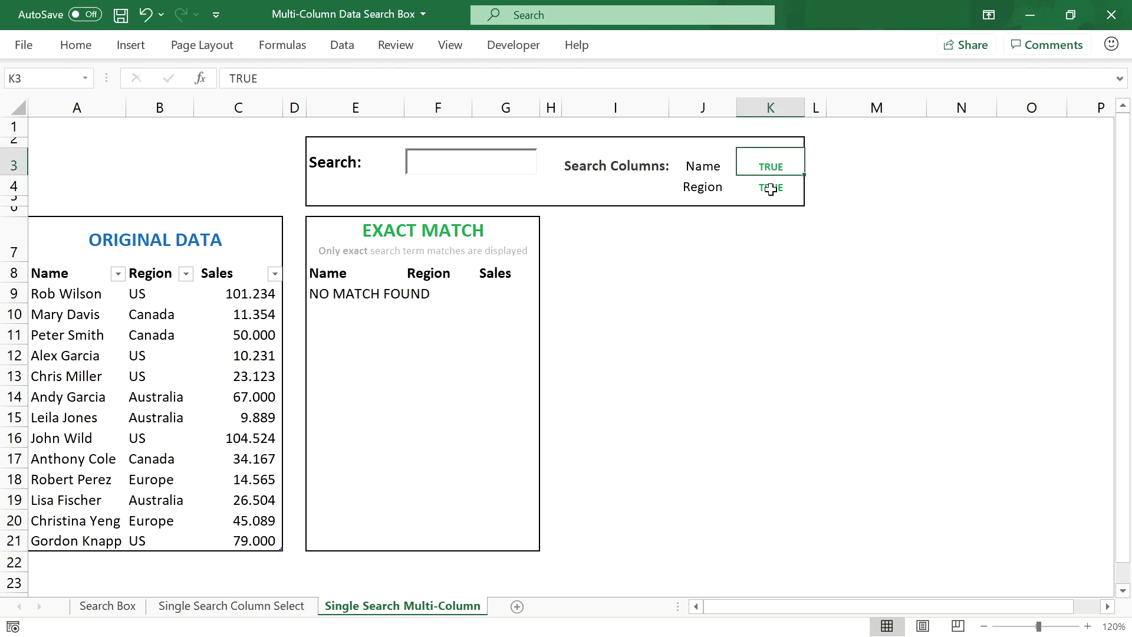
click(767, 185)
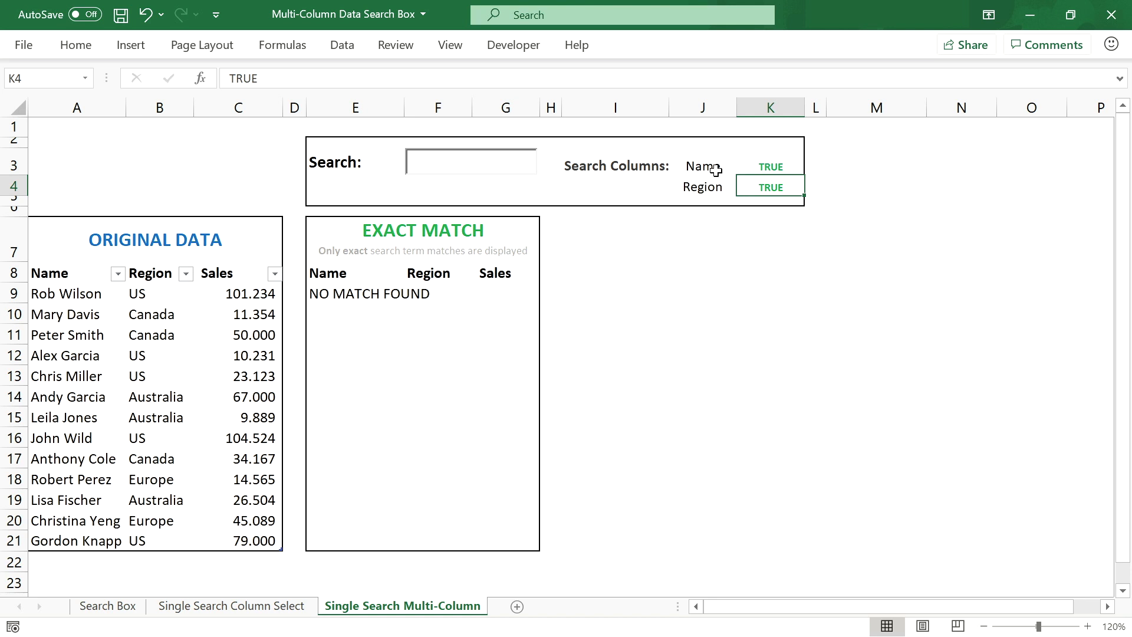
click(530, 47)
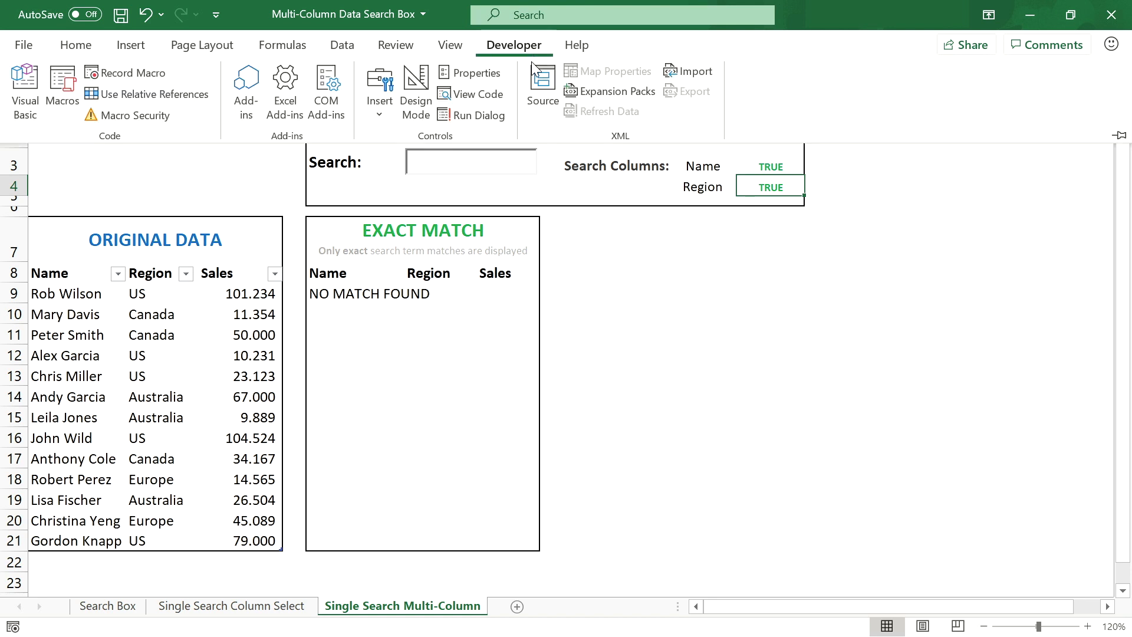
click(389, 108)
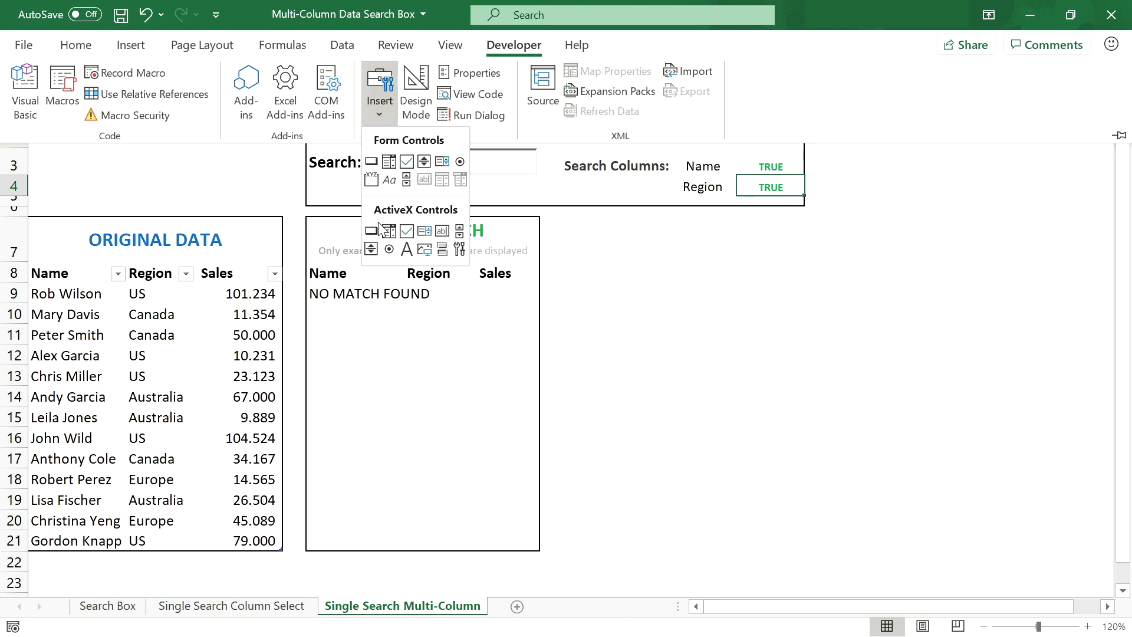
click(411, 232)
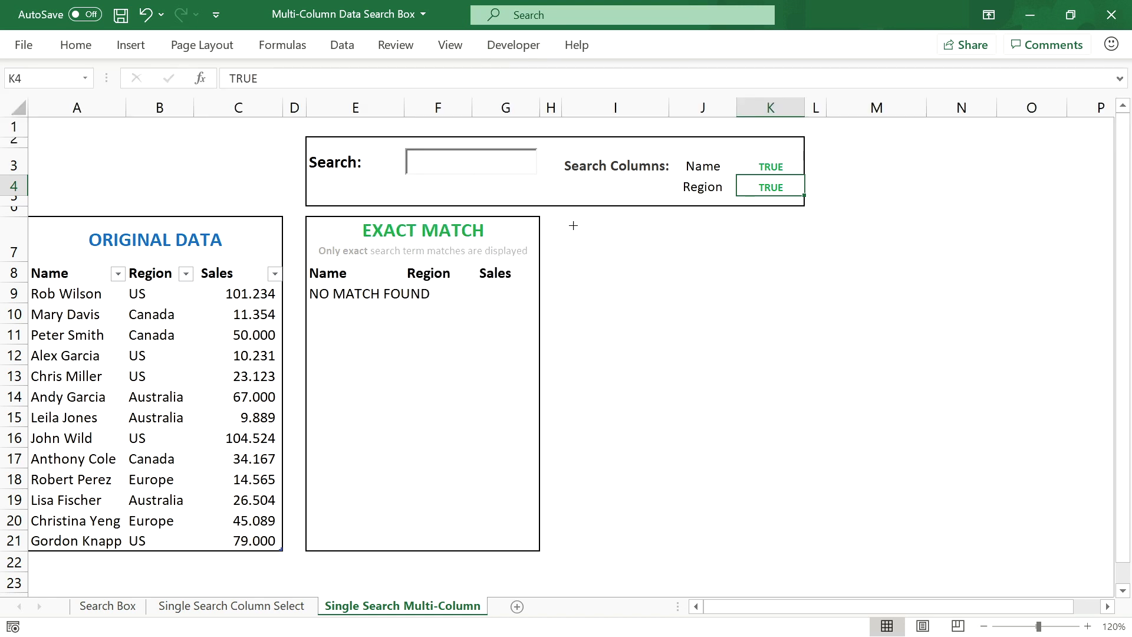
mouse_move(736, 153)
mouse_down()
mouse_move(840, 181)
mouse_move(869, 164)
mouse_move(907, 167)
mouse_up()
Delete the caption text of the new check box so only its tick box remains.
right_click(887, 171)
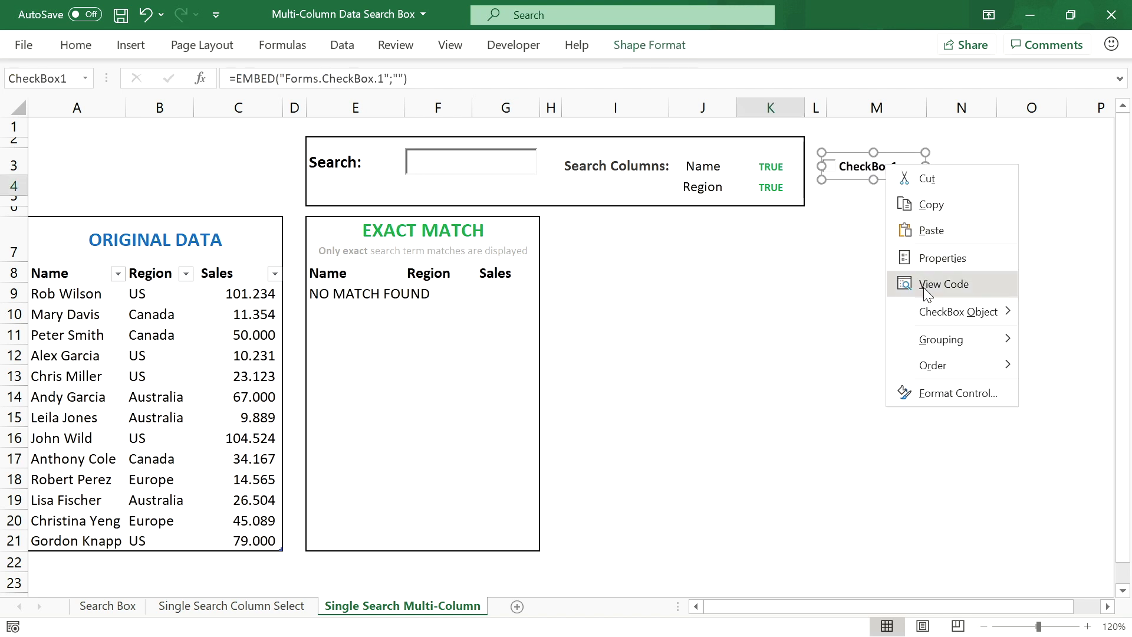
mouse_move(936, 310)
click(853, 312)
double_click(889, 164)
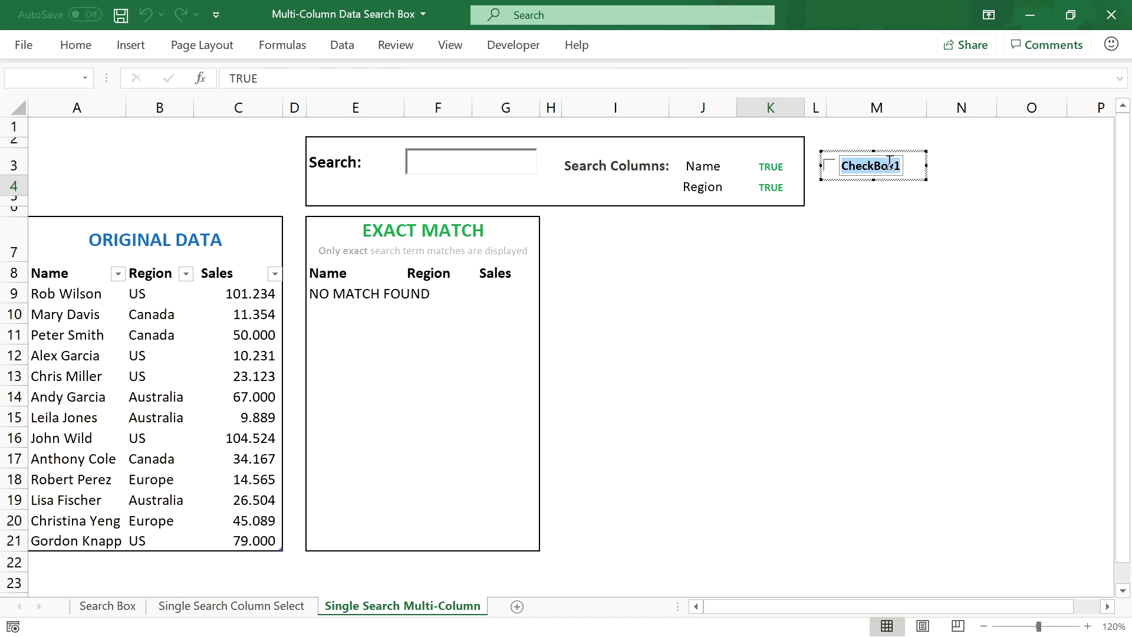
key(BackSpace)
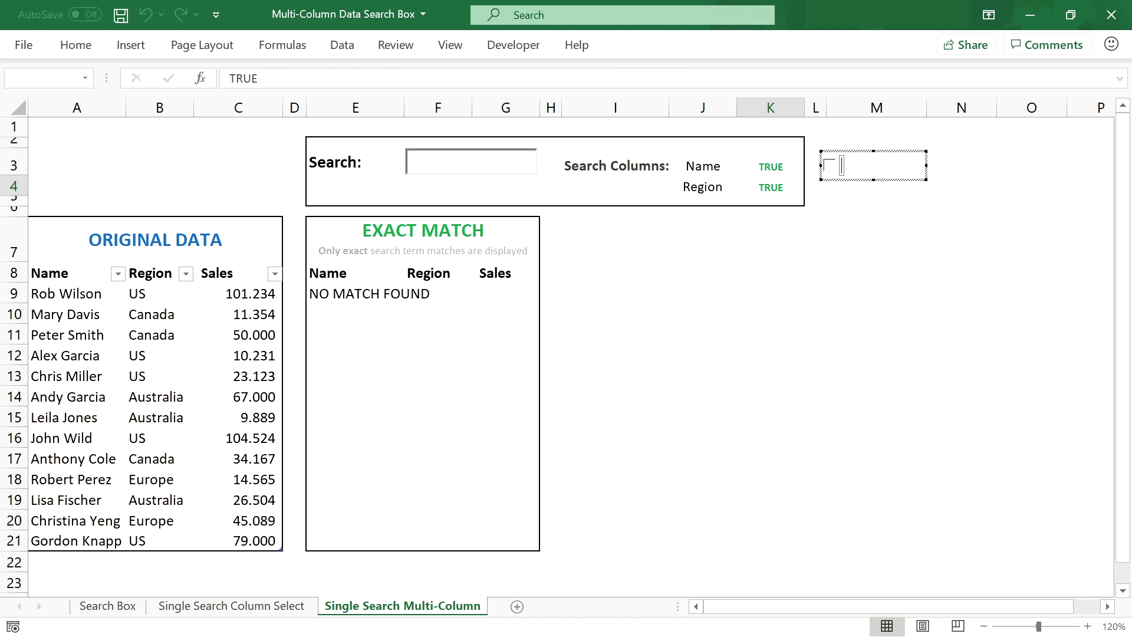
click(896, 184)
Duplicate the check box and place the copy directly beneath the original, beside the Region row.
click(862, 168)
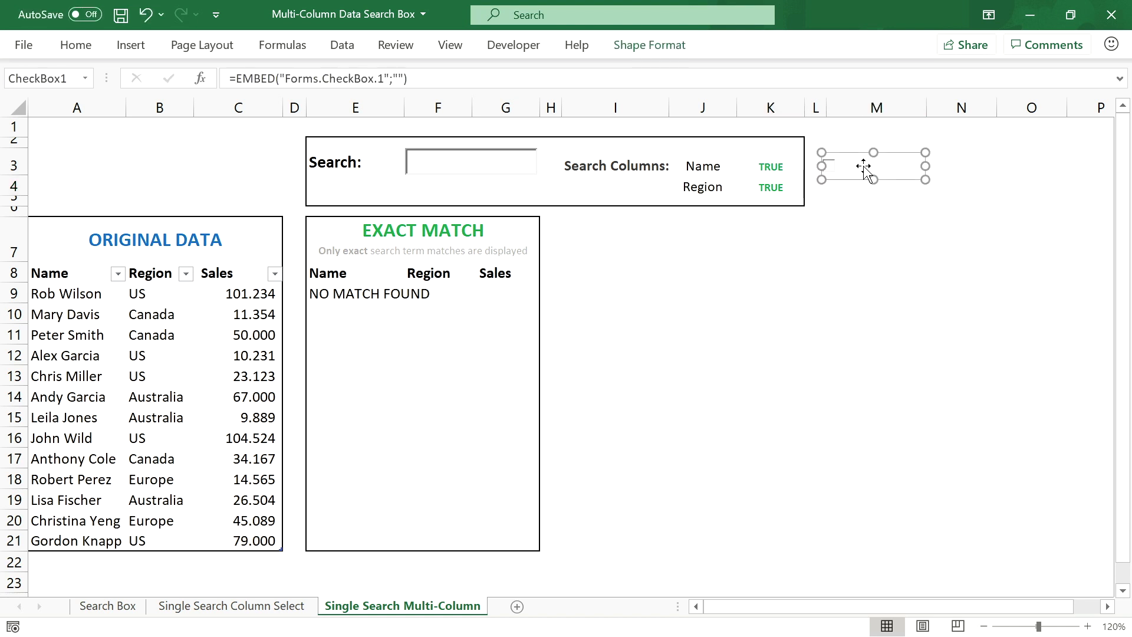
key(ctrl+d)
drag(878, 176, 861, 186)
Set the LinkedCell property of the upper check box to K3.
right_click(869, 170)
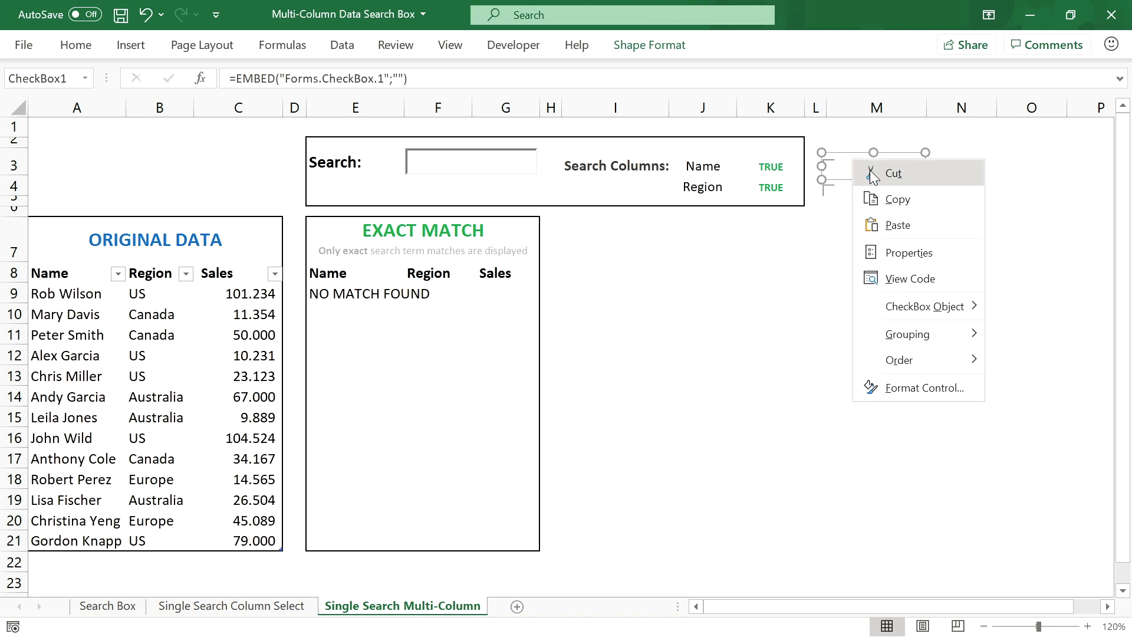
click(931, 251)
drag(924, 115, 1017, 120)
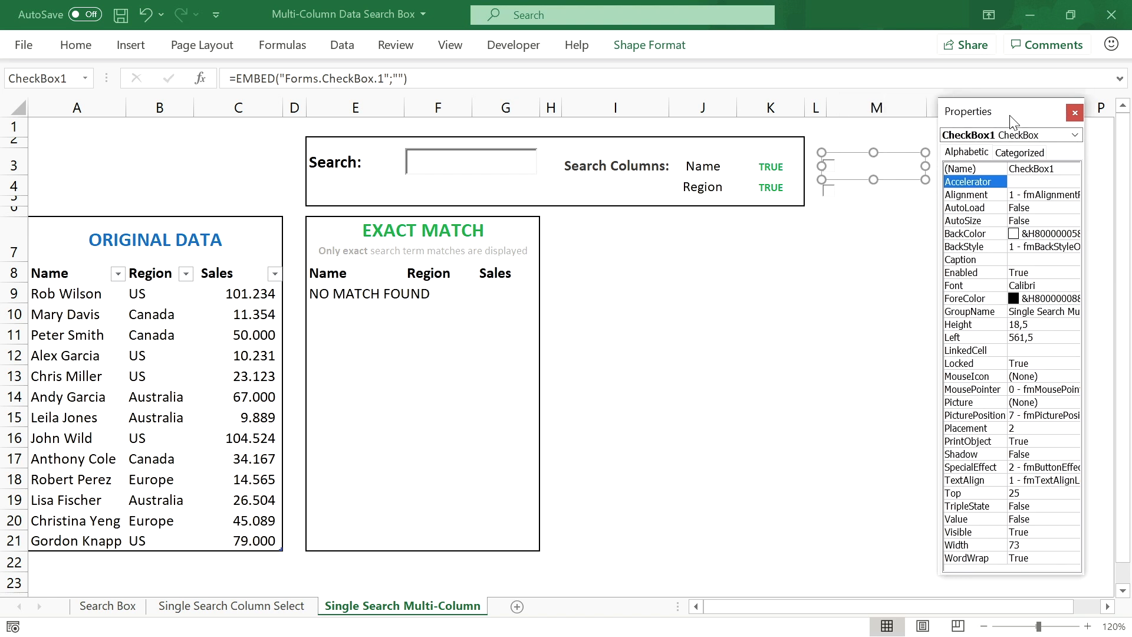
click(981, 353)
click(1032, 350)
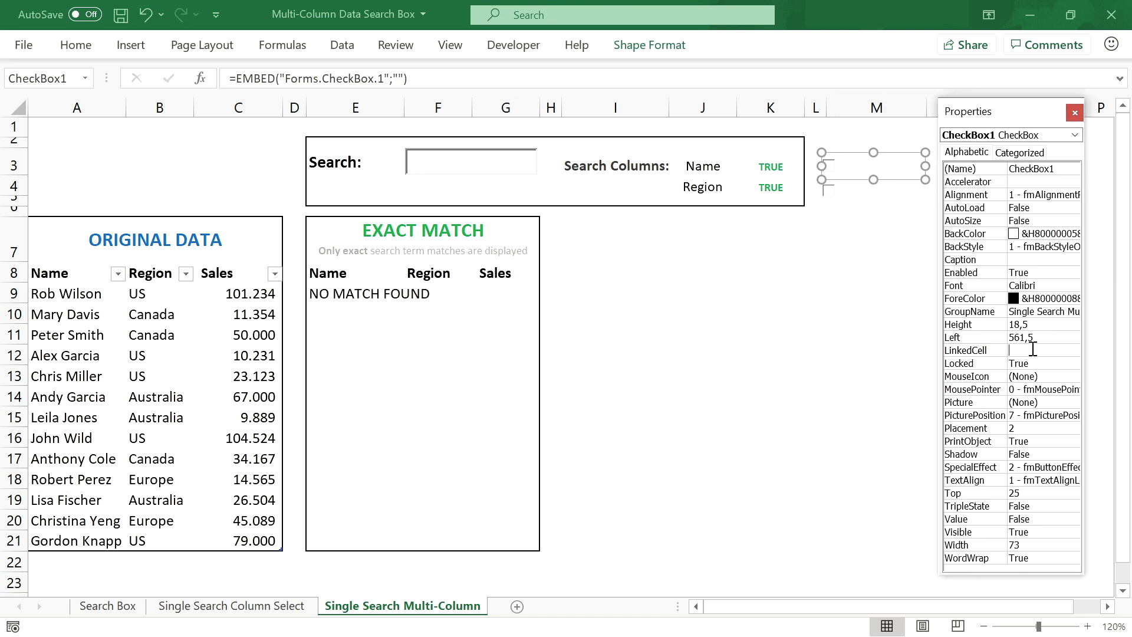
click(797, 167)
click(860, 157)
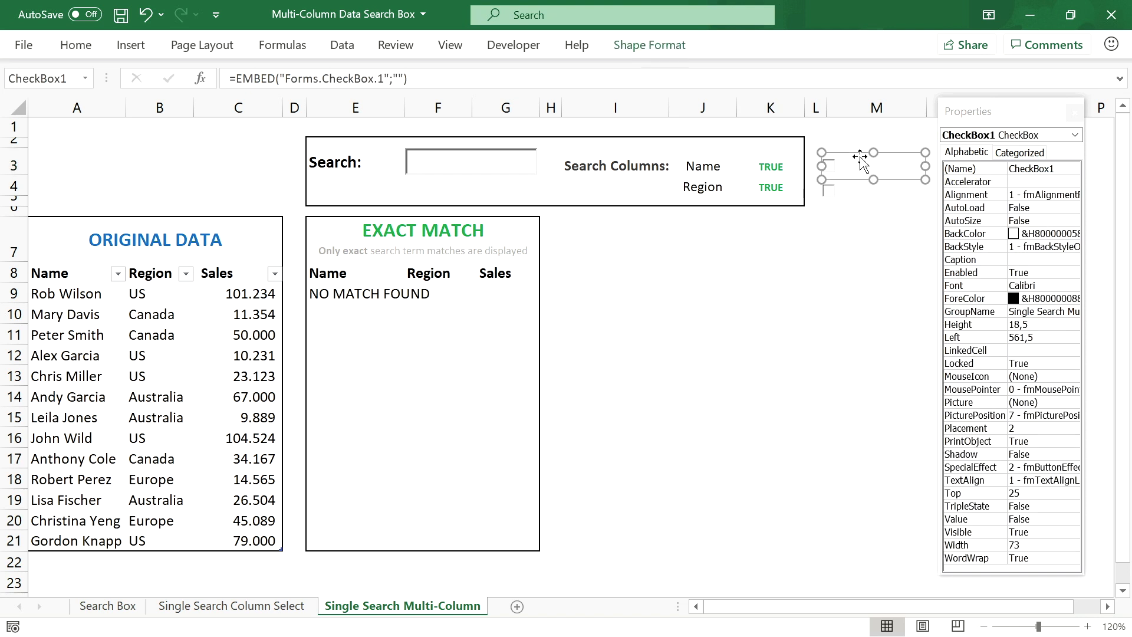
click(987, 353)
click(1018, 352)
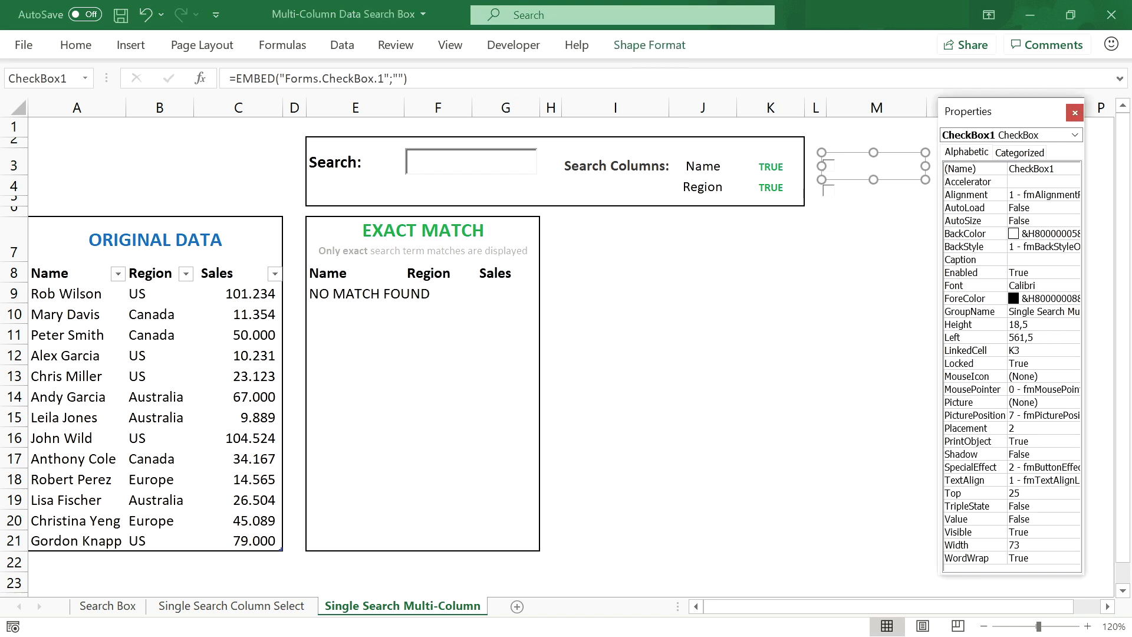
text(K3)
key(Return)
Set the LinkedCell property of the lower check box to K4.
click(855, 192)
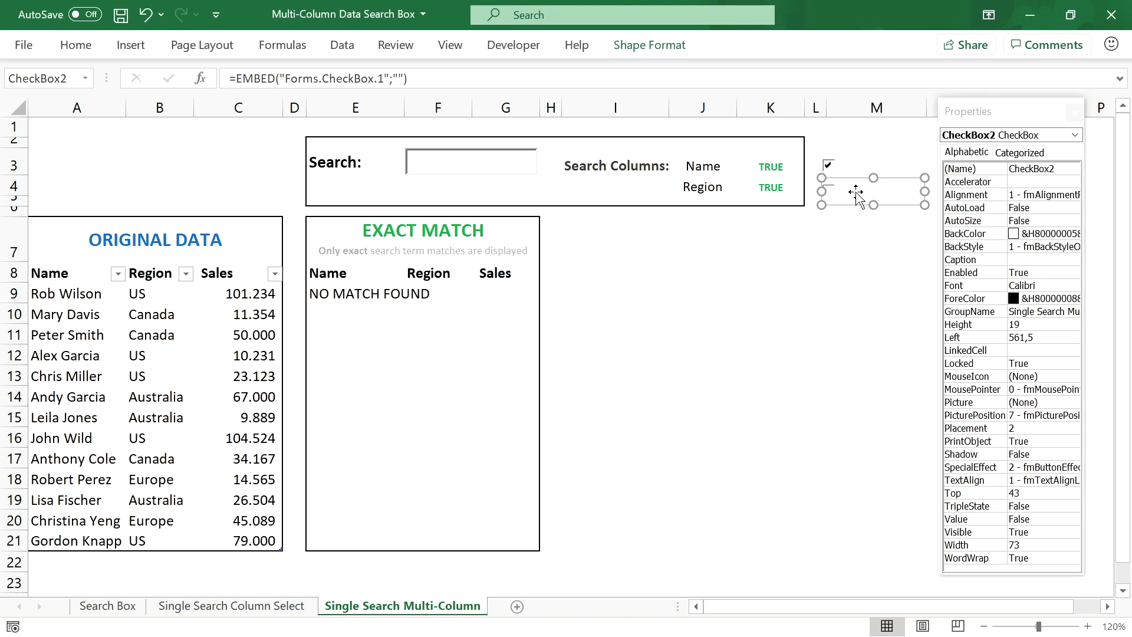
click(1028, 350)
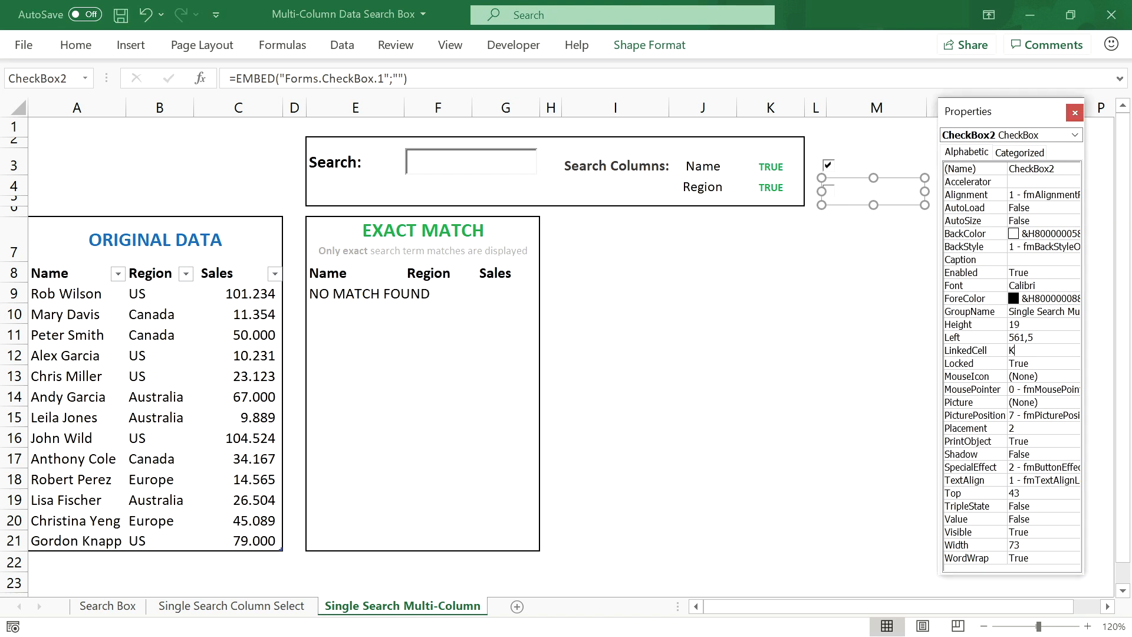
text(K4)
key(Return)
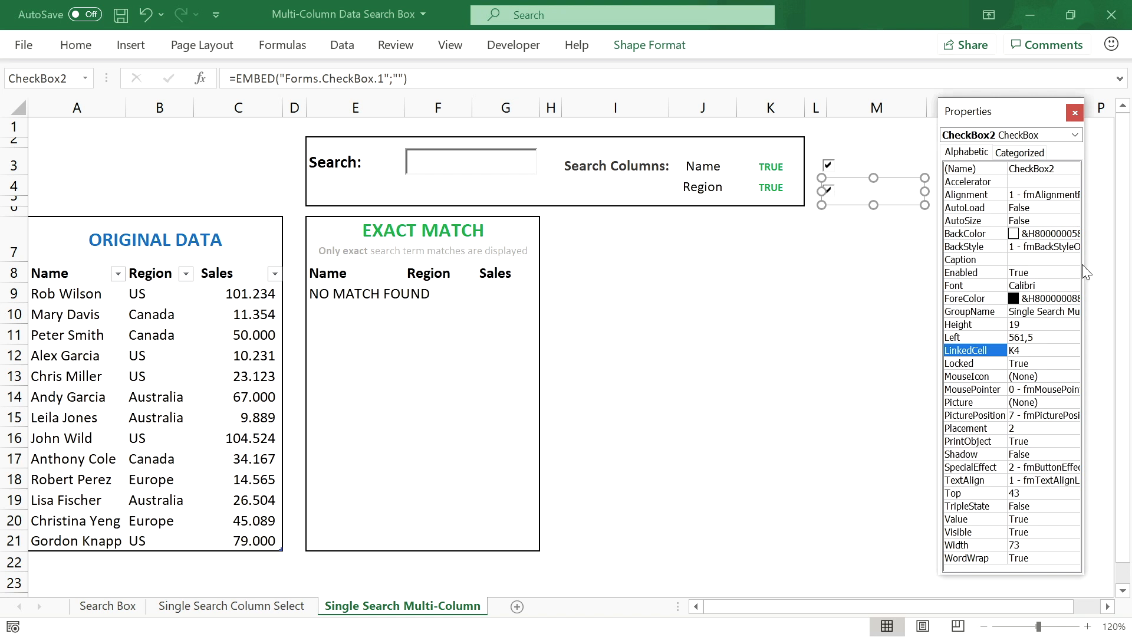
Close the check box properties and exit Design Mode.
click(1073, 112)
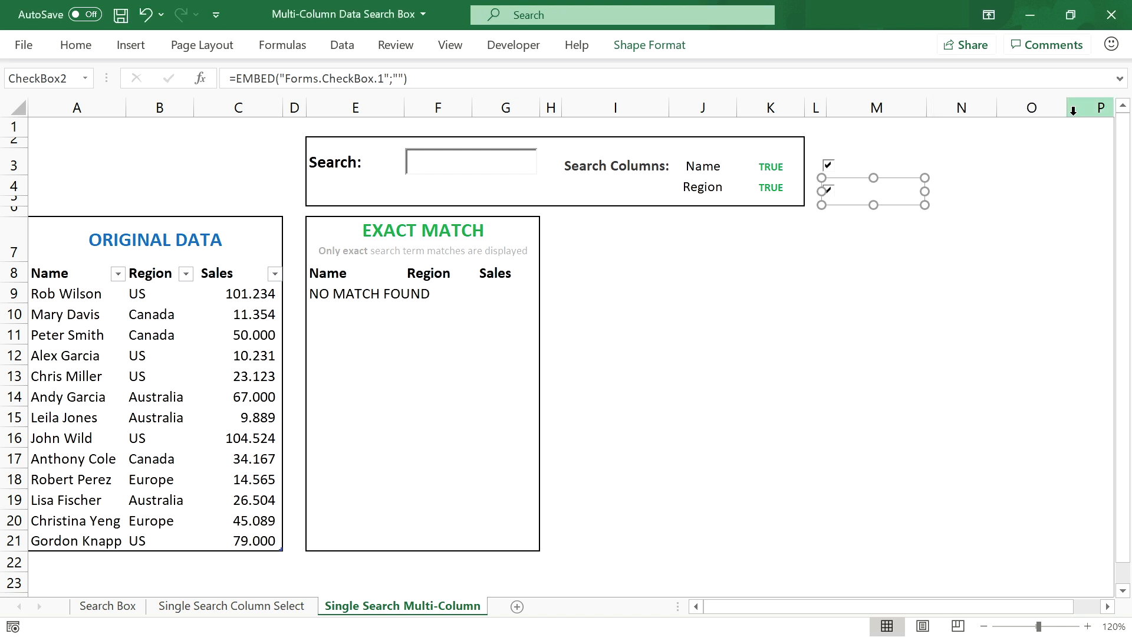
click(513, 46)
click(409, 91)
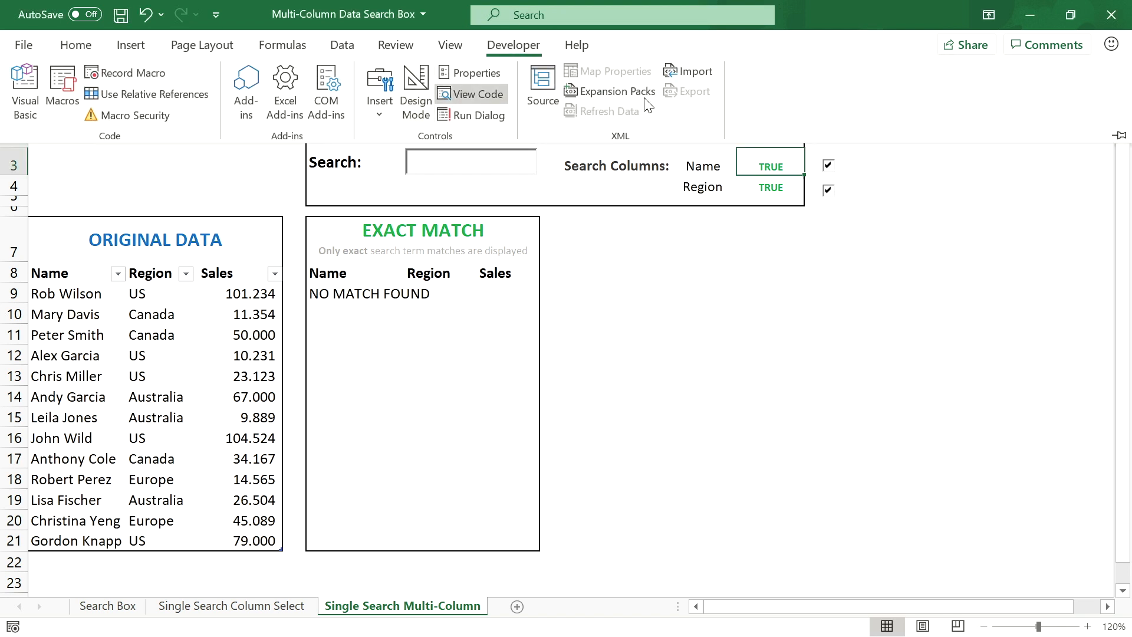
Toggle the two check boxes off and on to test their links to cells K3 and K4.
click(830, 171)
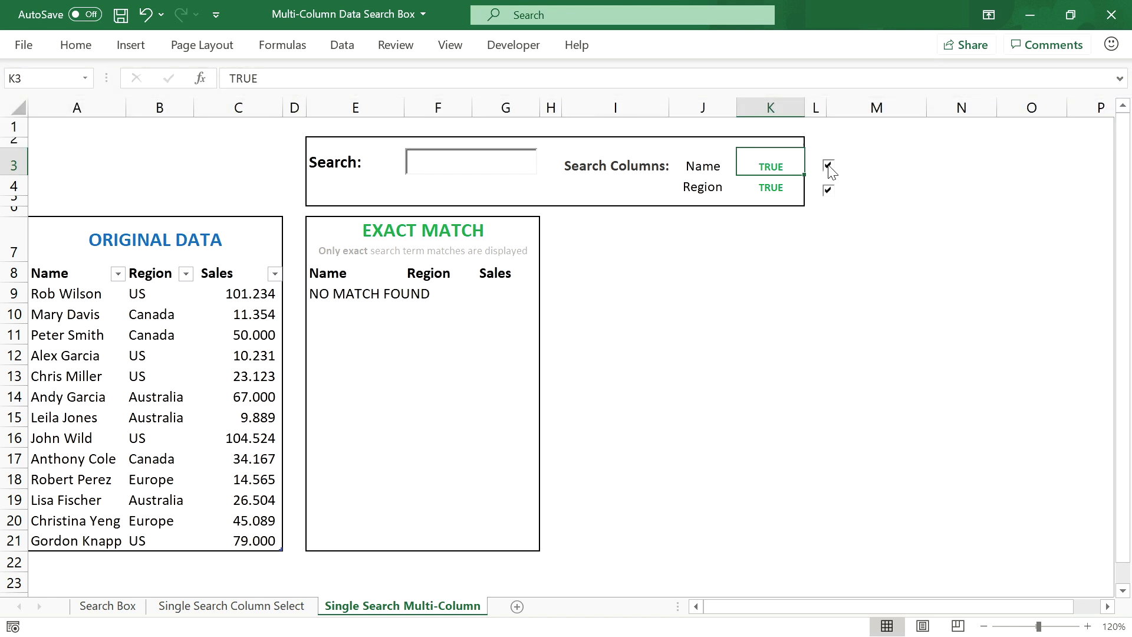
click(829, 170)
click(829, 171)
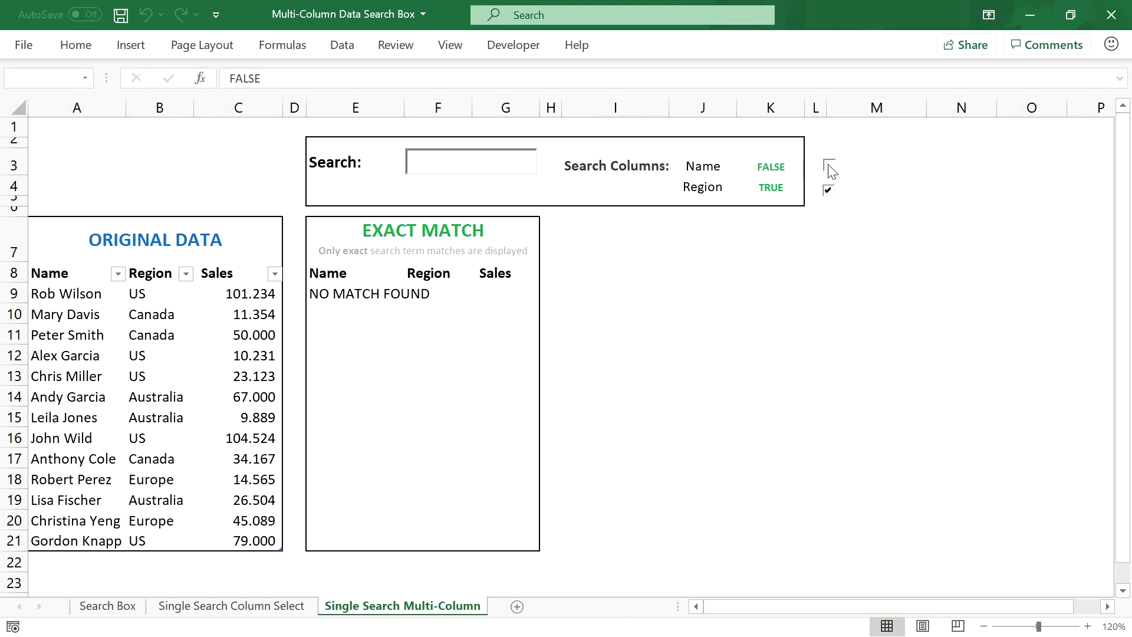
click(829, 171)
click(829, 171)
click(828, 191)
click(827, 191)
click(829, 170)
click(828, 190)
click(829, 171)
click(828, 191)
click(830, 170)
Enter Design Mode and move the upper check box over cell K3, beside the Name label.
click(514, 44)
click(416, 94)
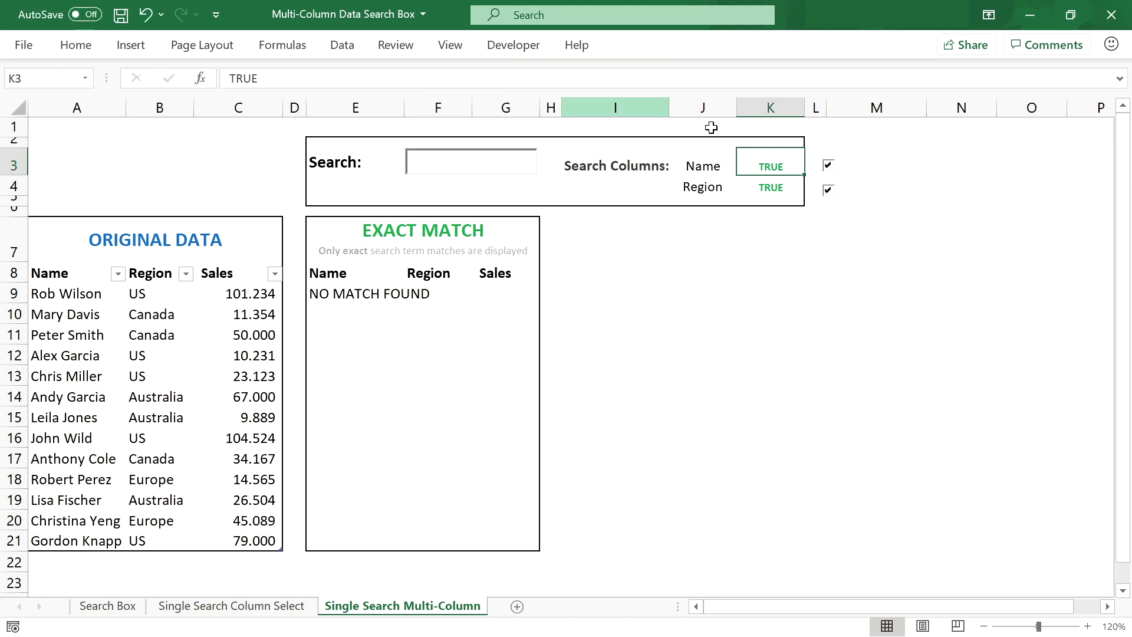
click(867, 171)
drag(866, 171, 781, 169)
click(844, 167)
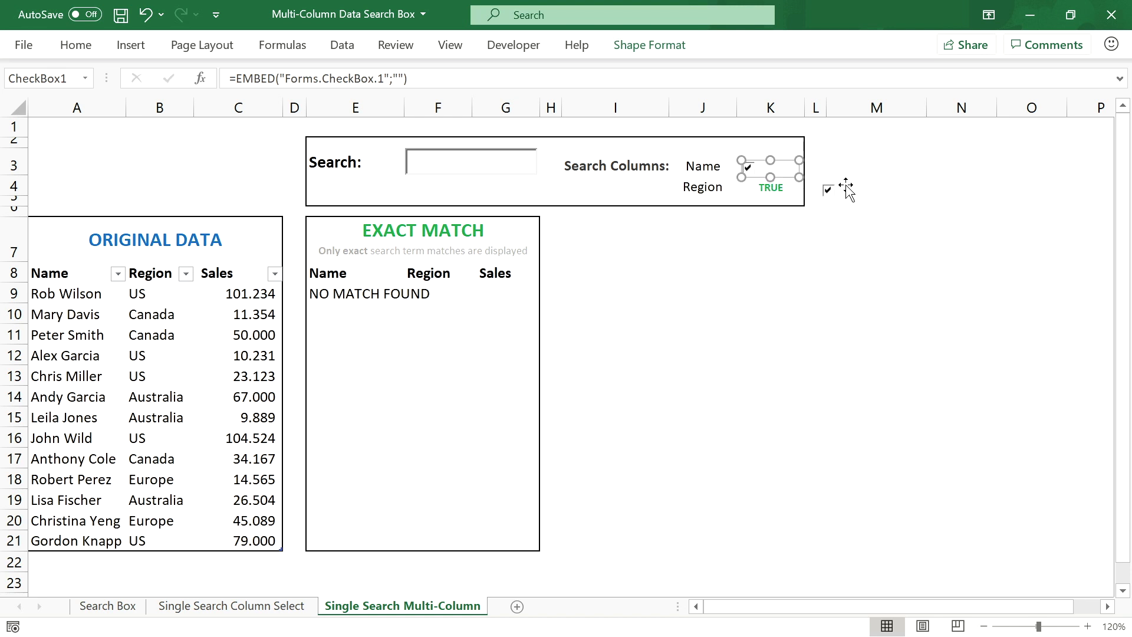
Move the lower check box over cell K4, beside the Region label, and exit Design Mode.
drag(843, 187, 786, 194)
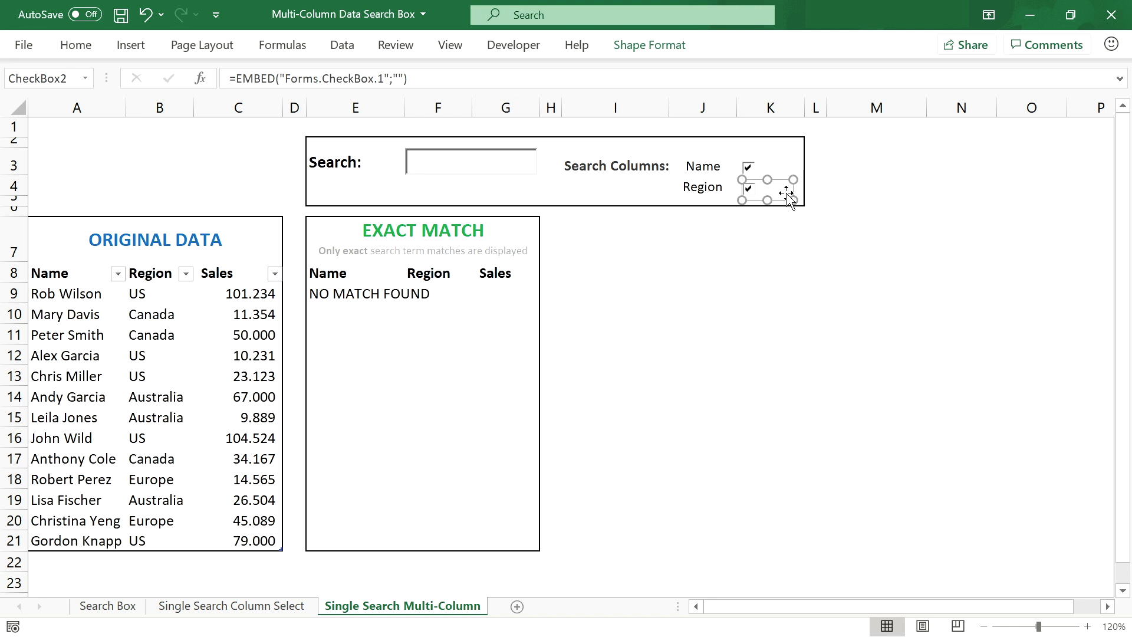
click(816, 192)
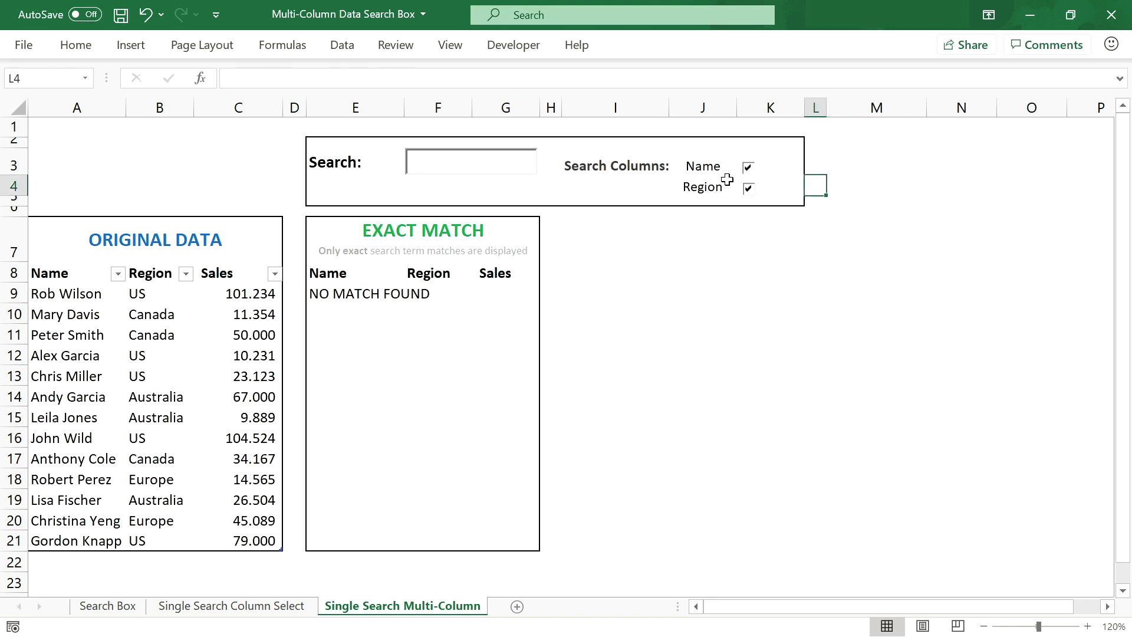
click(768, 186)
click(769, 170)
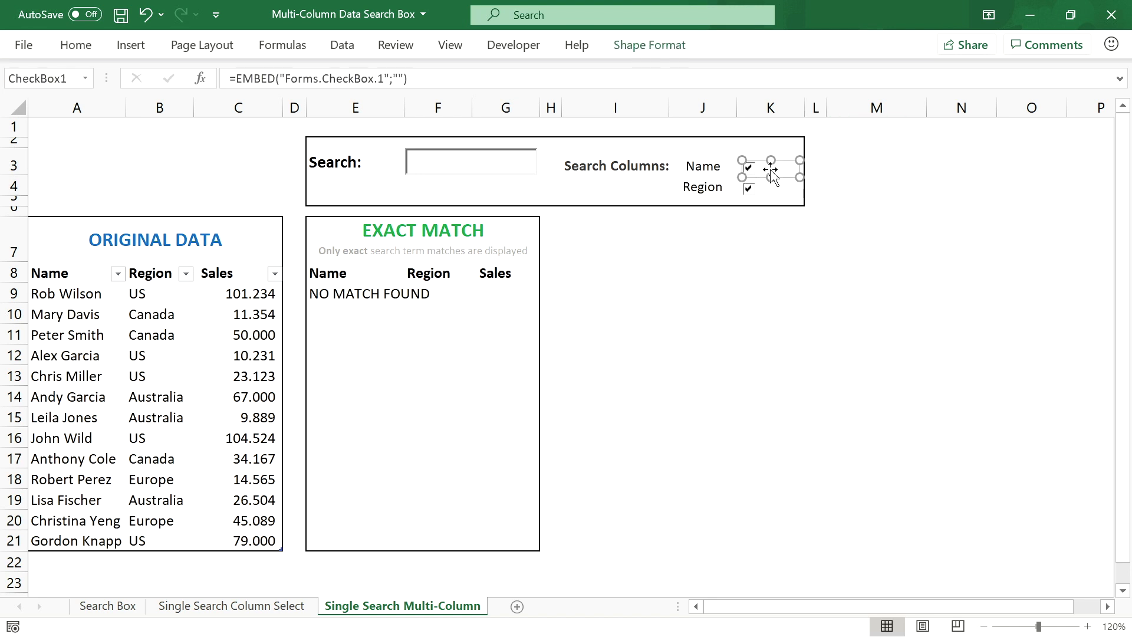
click(852, 179)
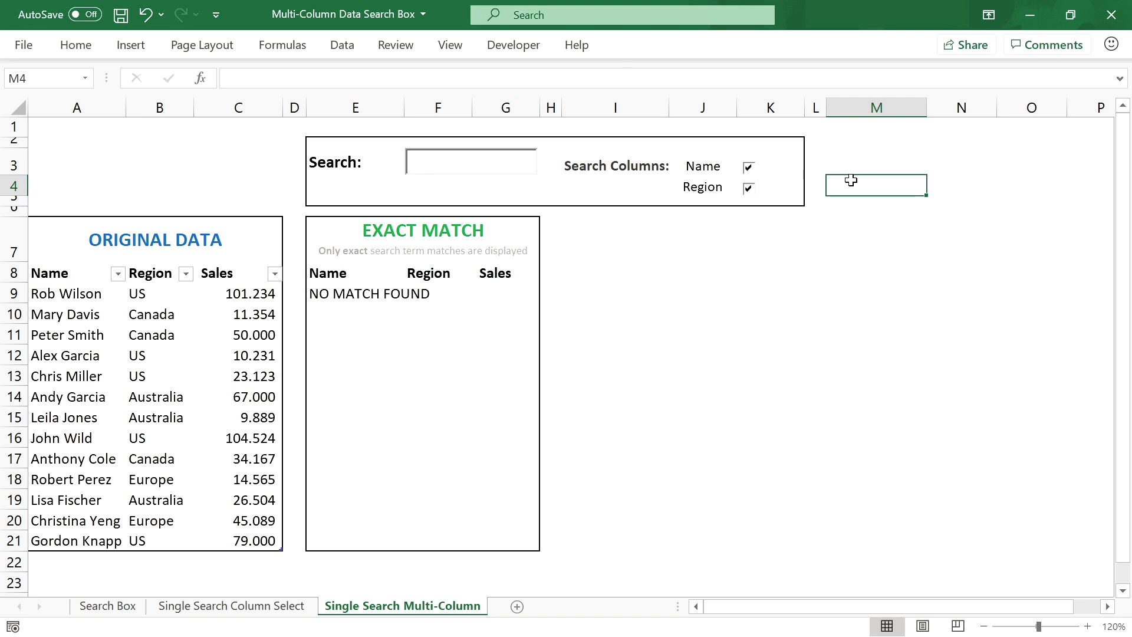
click(509, 46)
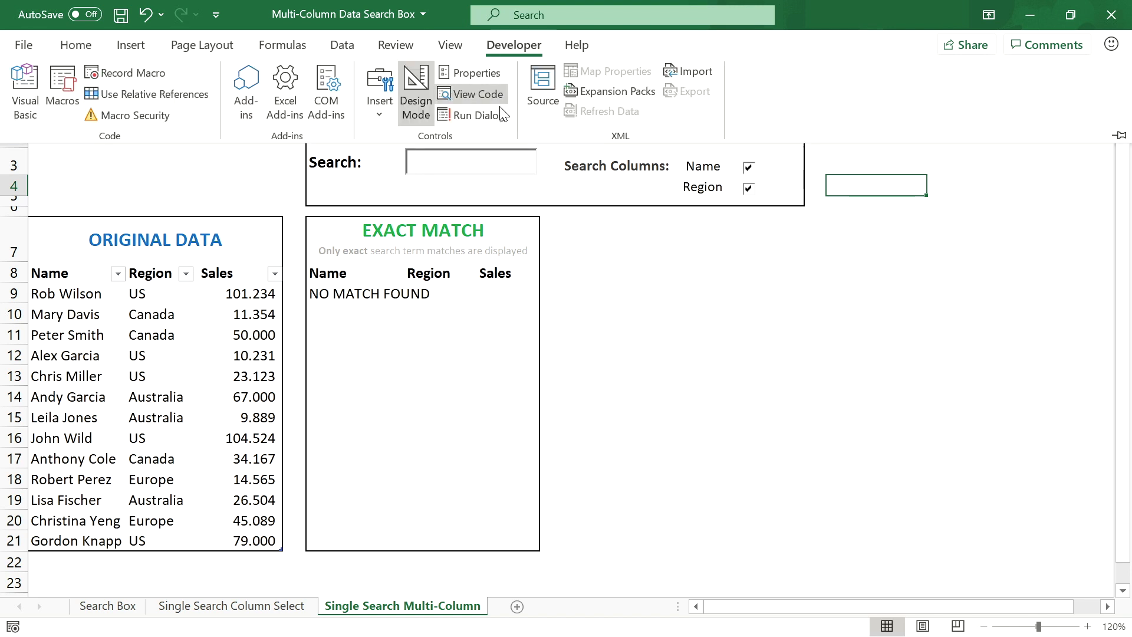
click(423, 98)
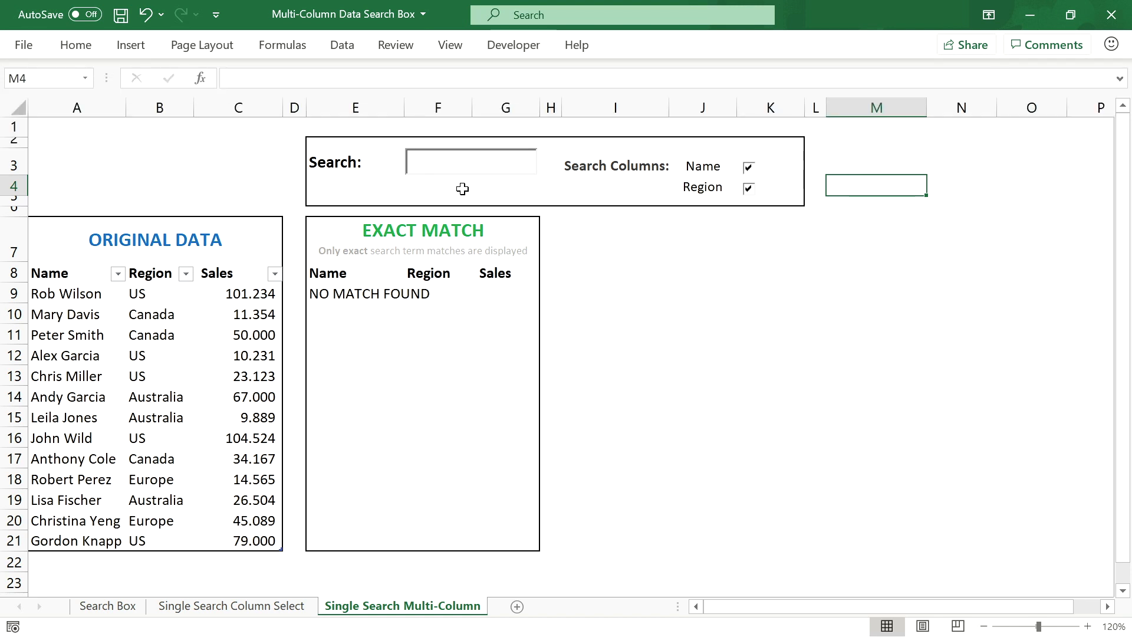
Search for the full name in the first data row and toggle the Name and Region check boxes to test the exact match.
click(470, 163)
text(Rob Wilson)
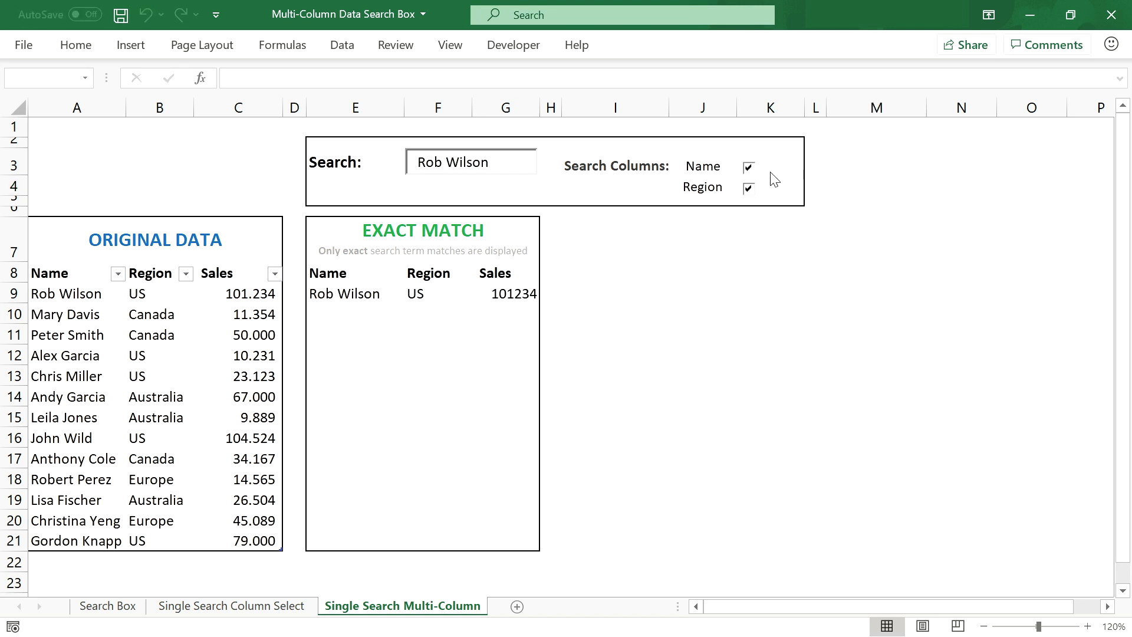
click(749, 167)
click(750, 168)
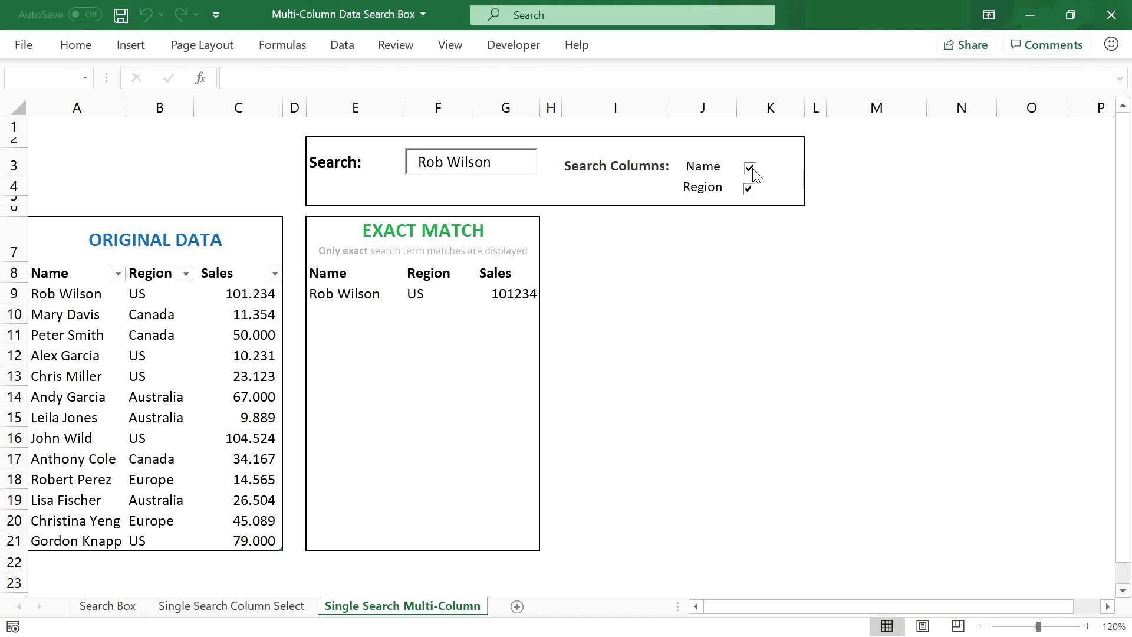
click(752, 169)
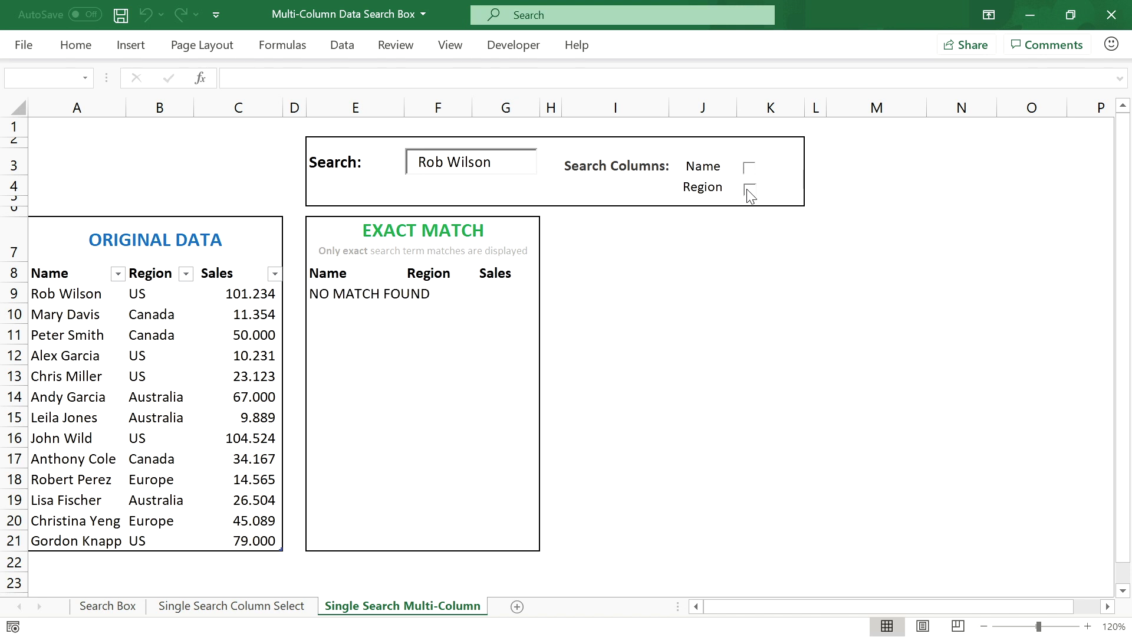
click(748, 167)
click(749, 189)
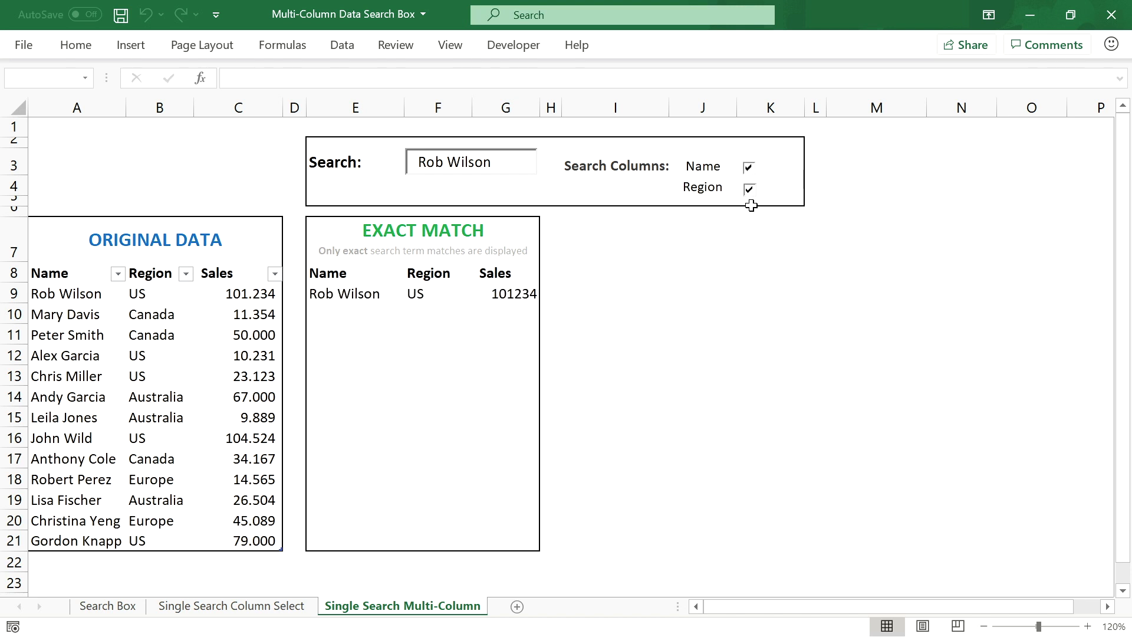
Search for Canada, toggle the Region check box to test the exact match, and clear the search box.
triple_click(454, 165)
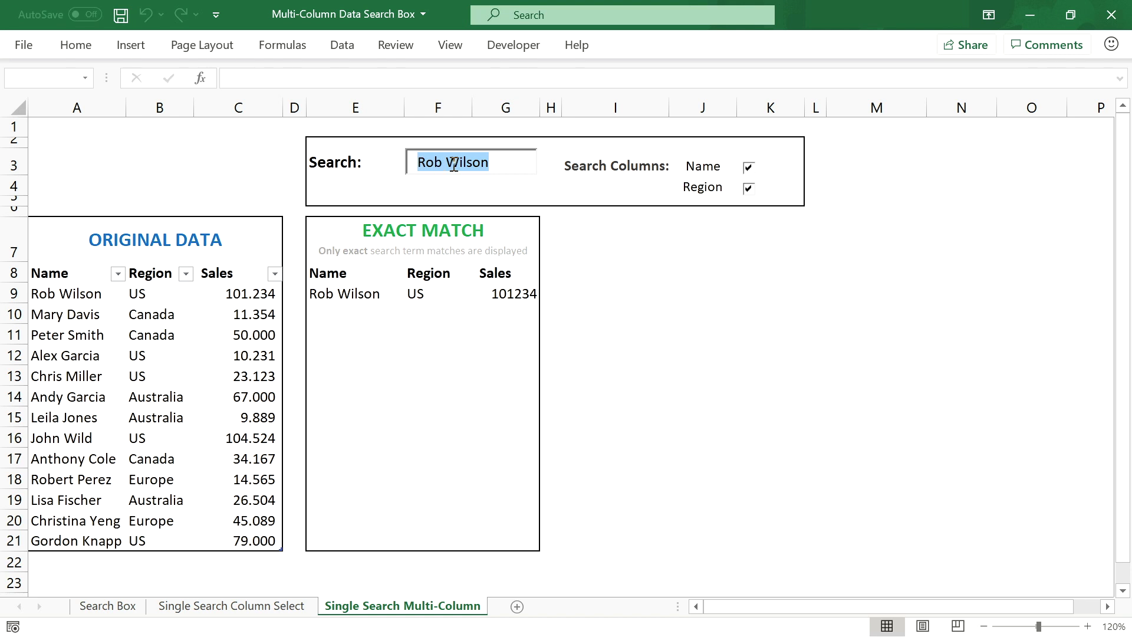
text(Canada)
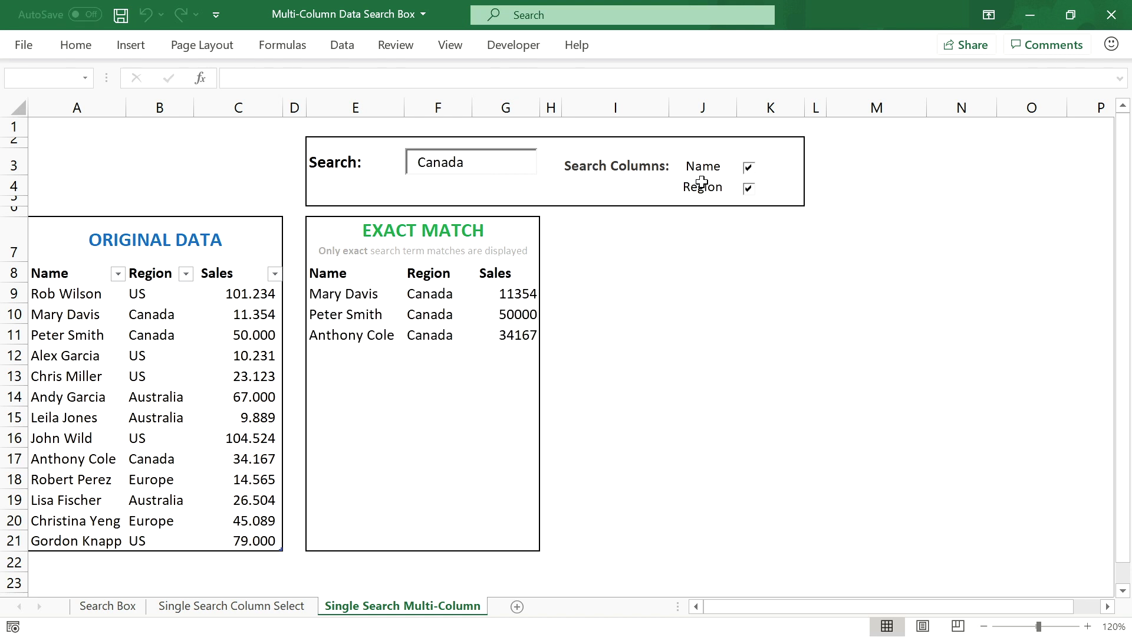
click(749, 189)
click(749, 189)
double_click(508, 162)
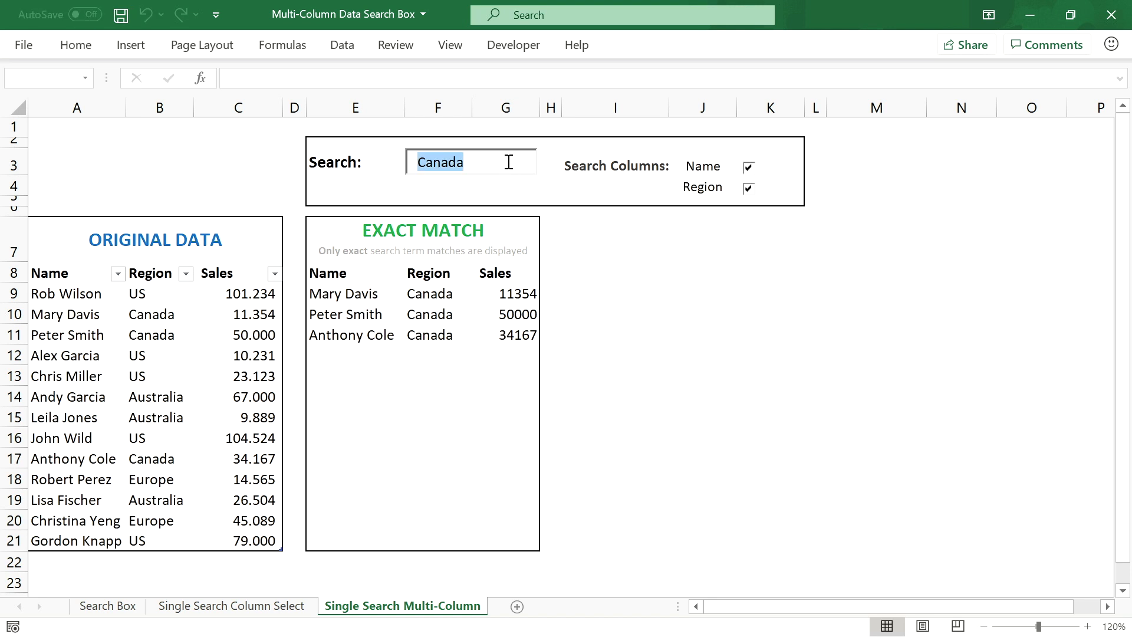
key(BackSpace)
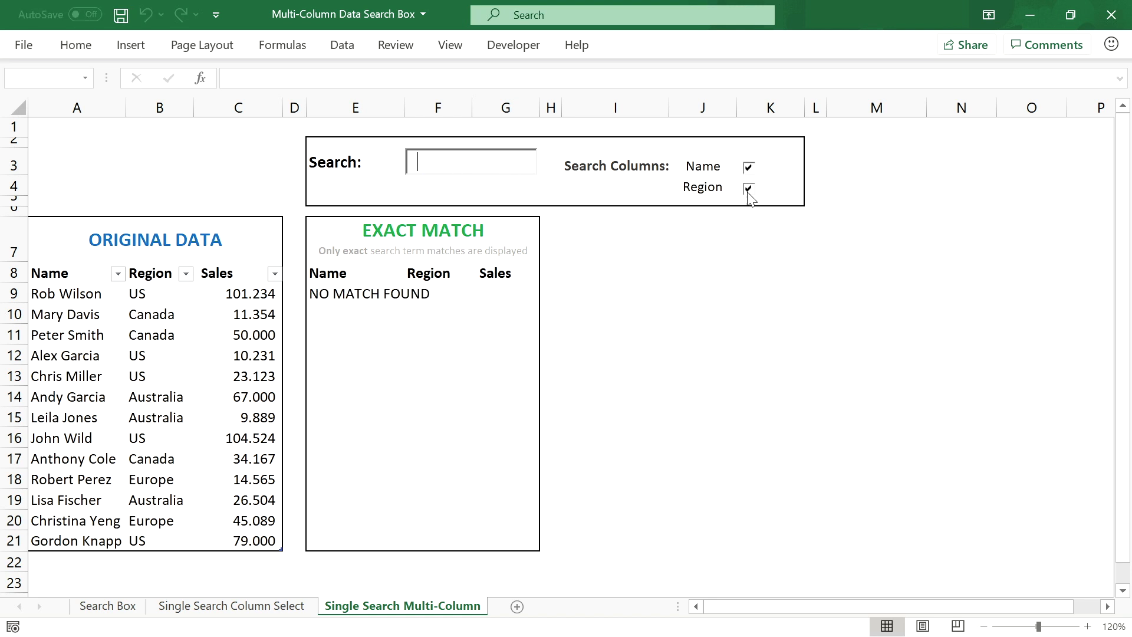
Replace the INDIRECT reference inside SEARCH in the Partial Match formula in I9 with DataTable3[Name].
click(339, 294)
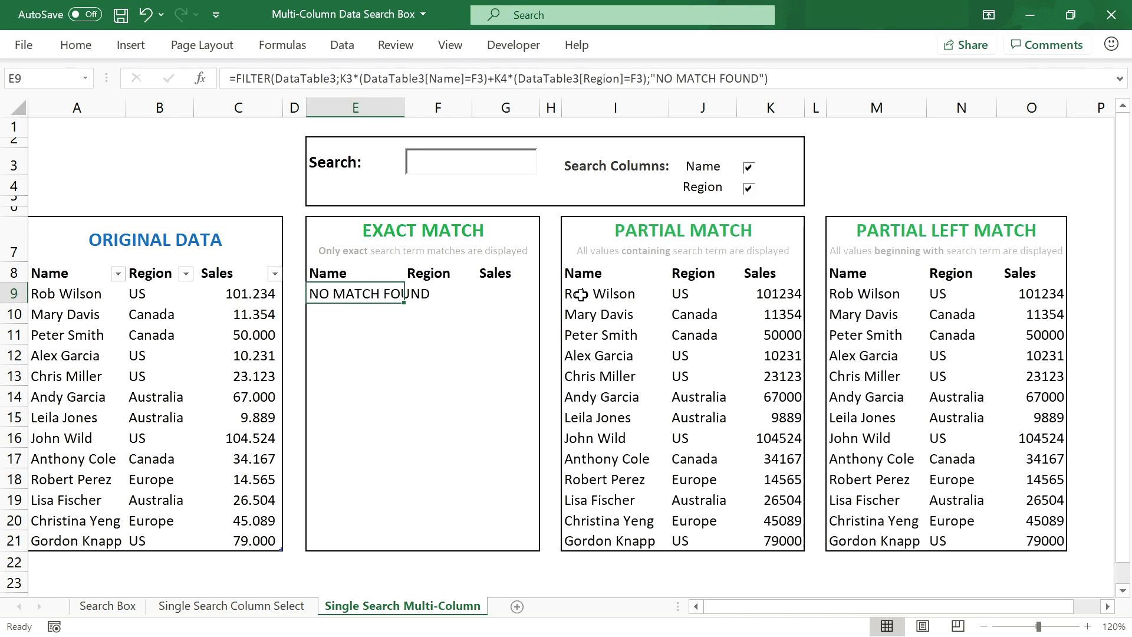
click(587, 294)
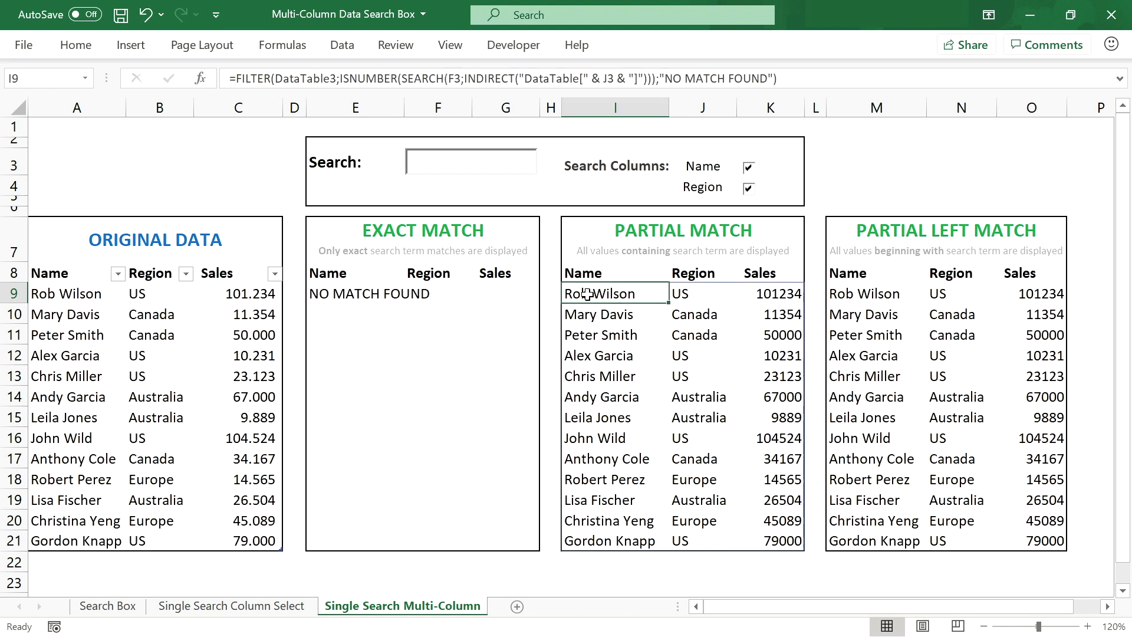
drag(465, 78, 647, 79)
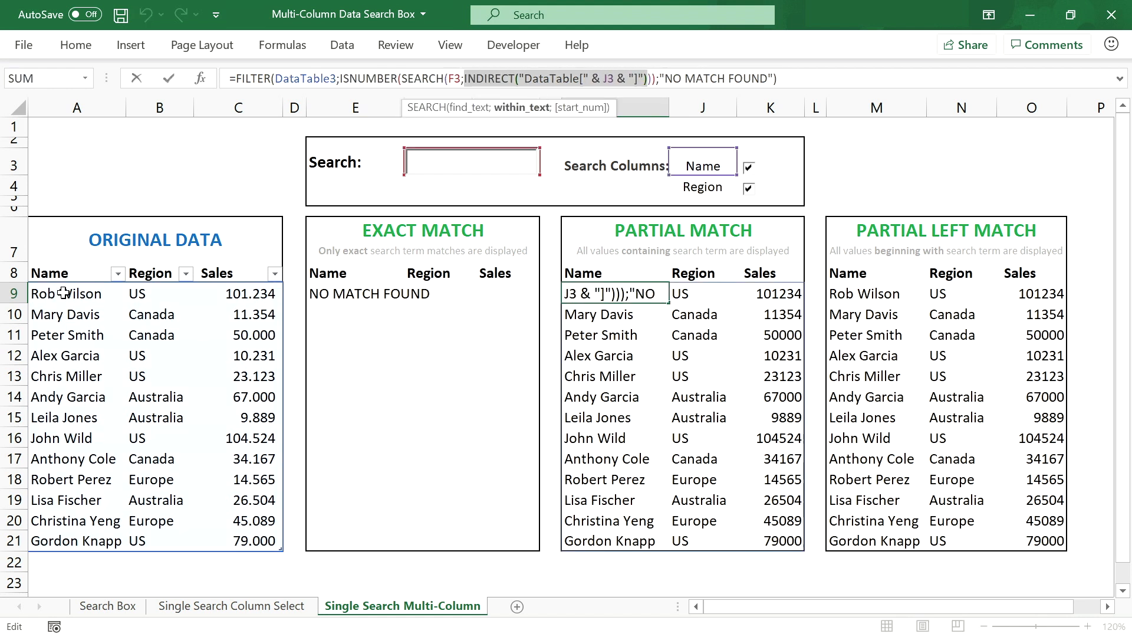
drag(56, 295, 76, 532)
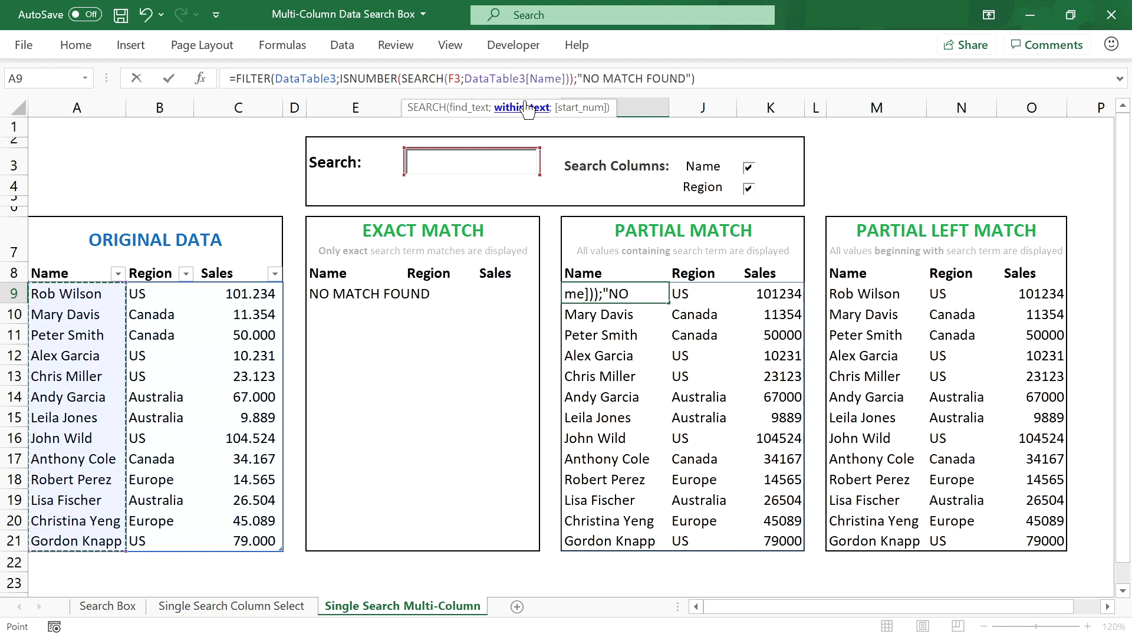
Multiply the ISNUMBER condition in the I9 formula by K3.
click(340, 79)
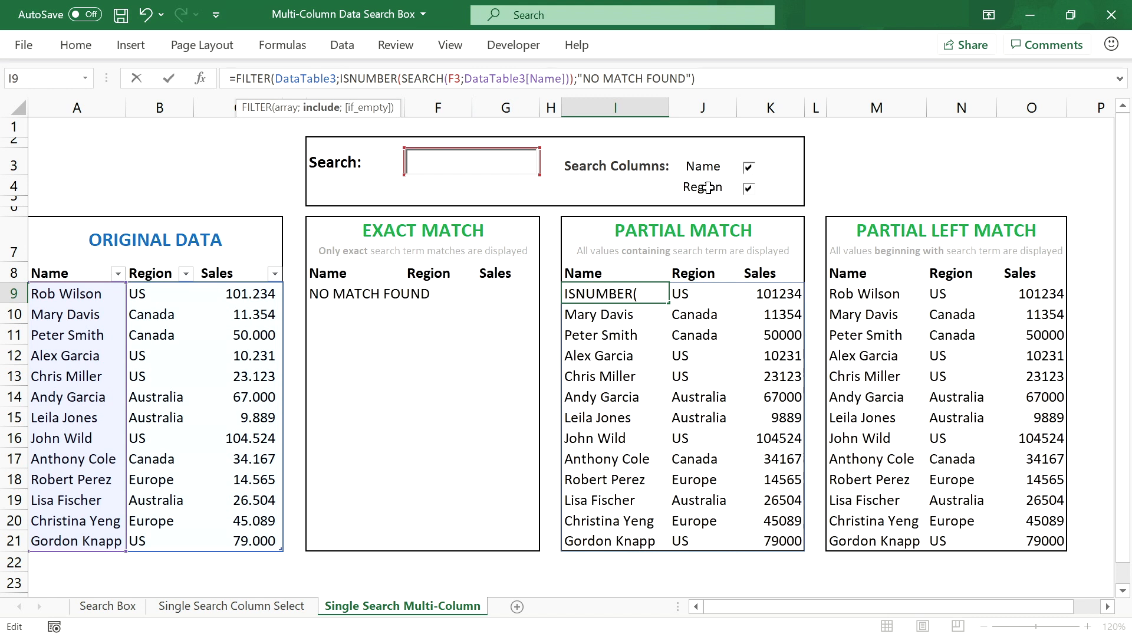
text(K3)
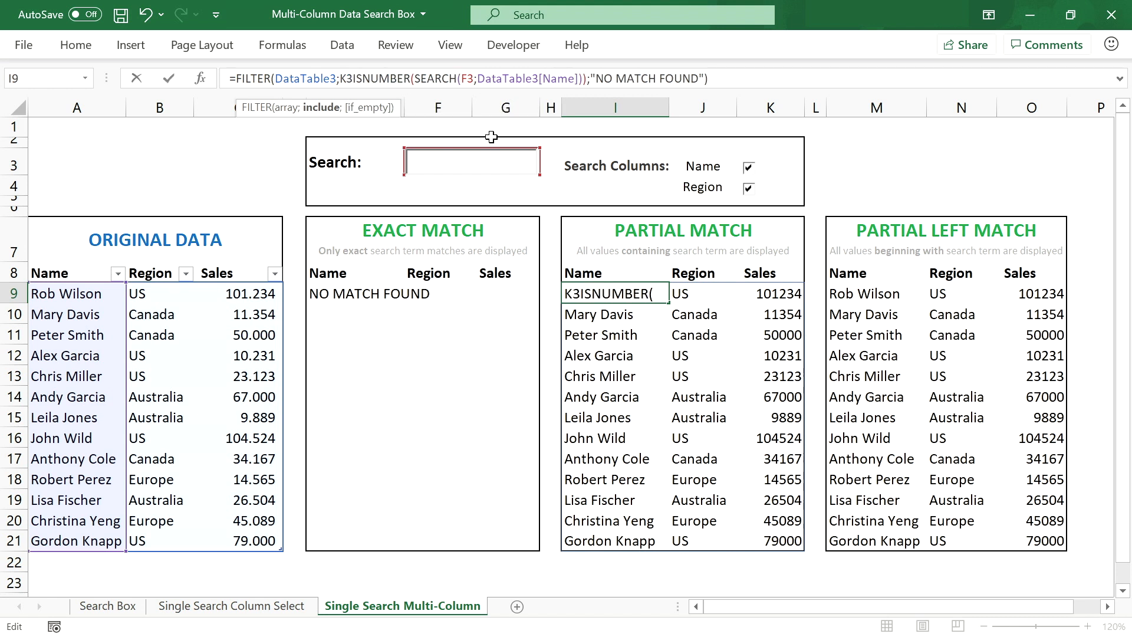
text(*)
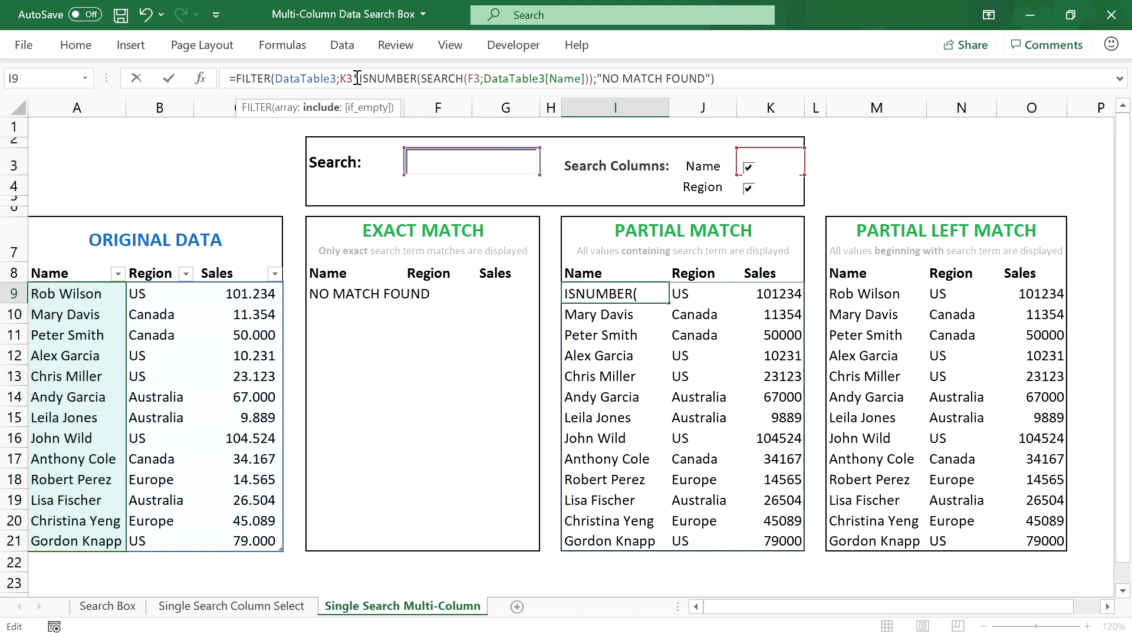
Add +K4* to the I9 filter condition, followed by a copy of ISNUMBER(SEARCH(F3;DataTable3[Name])).
click(593, 78)
text(+K4)
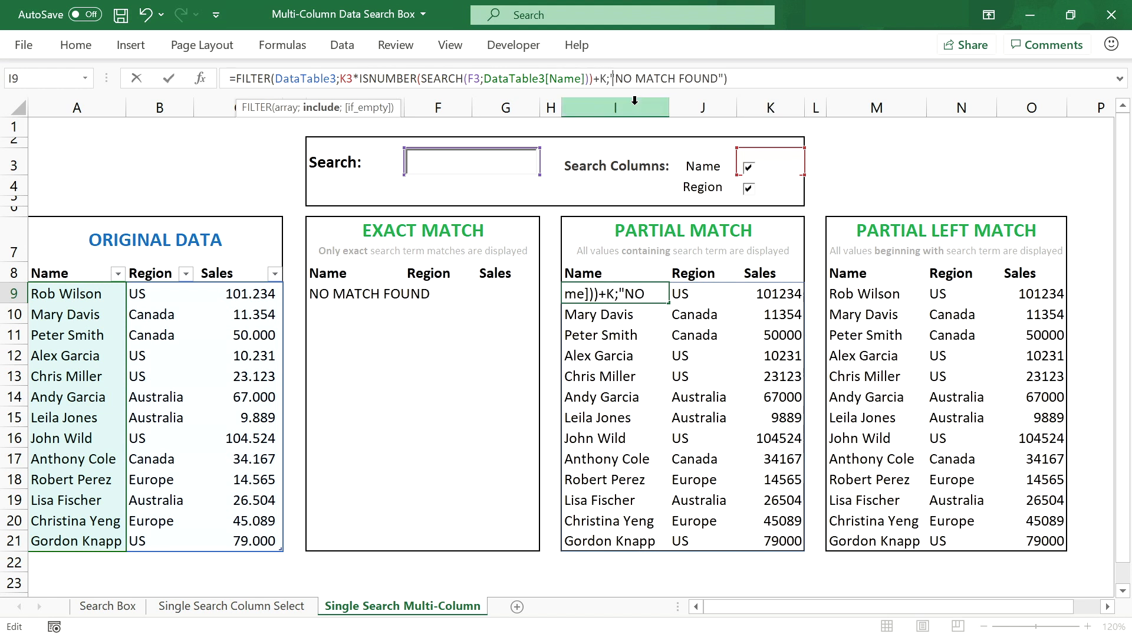
text(*)
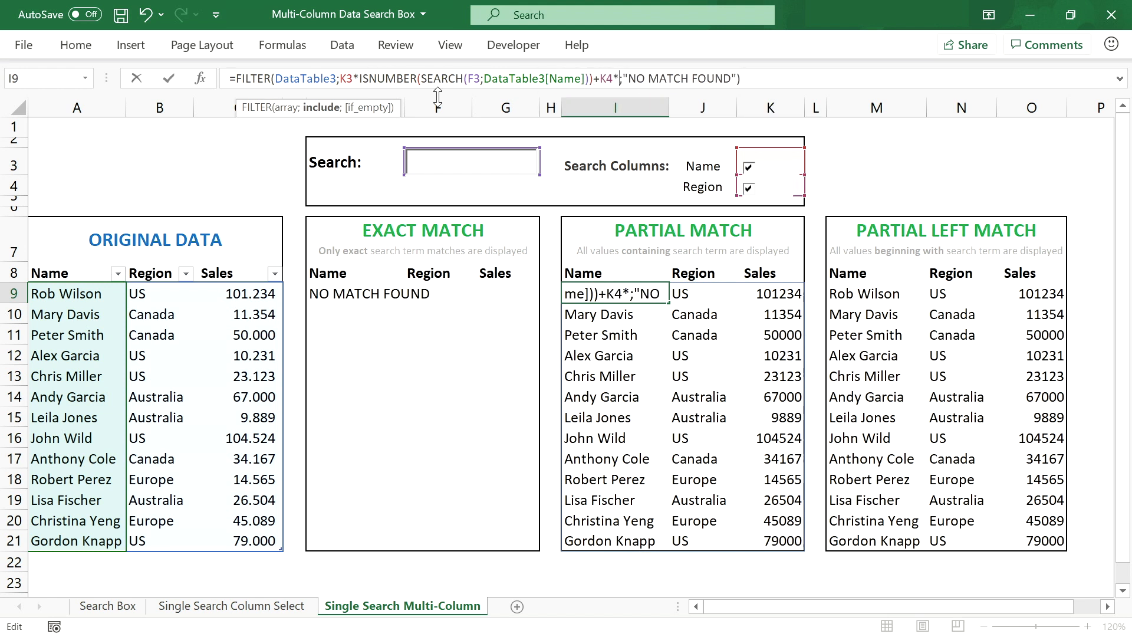
drag(360, 78, 594, 78)
key(ctrl+c)
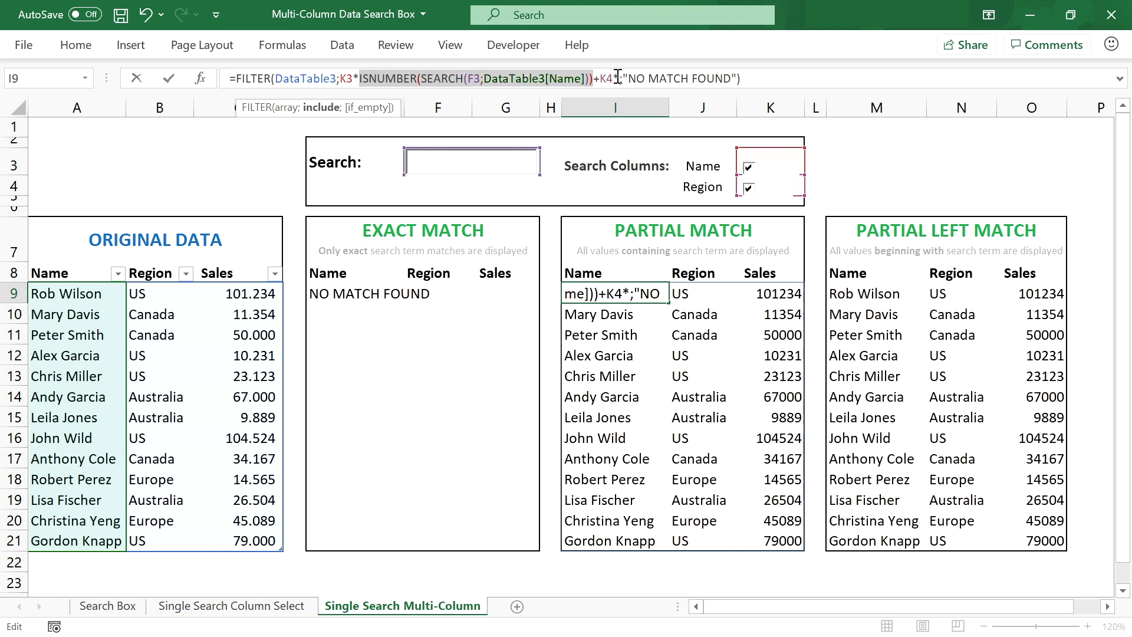
click(617, 78)
key(ctrl+v)
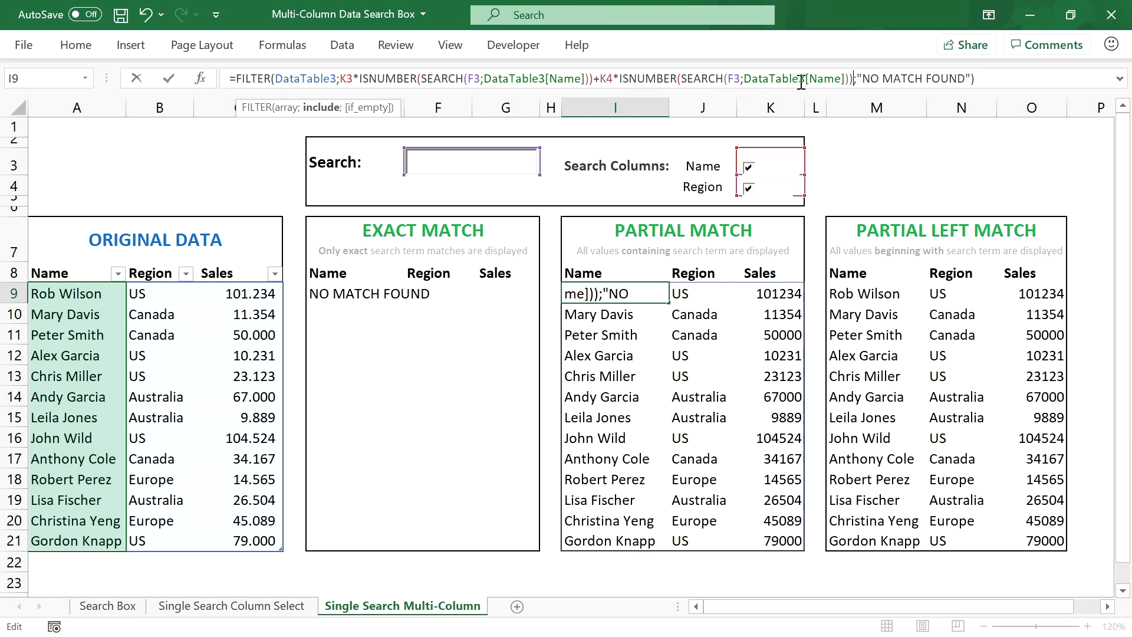
Change the column in the copied K4 condition to Region and commit the I9 formula.
drag(809, 79, 840, 78)
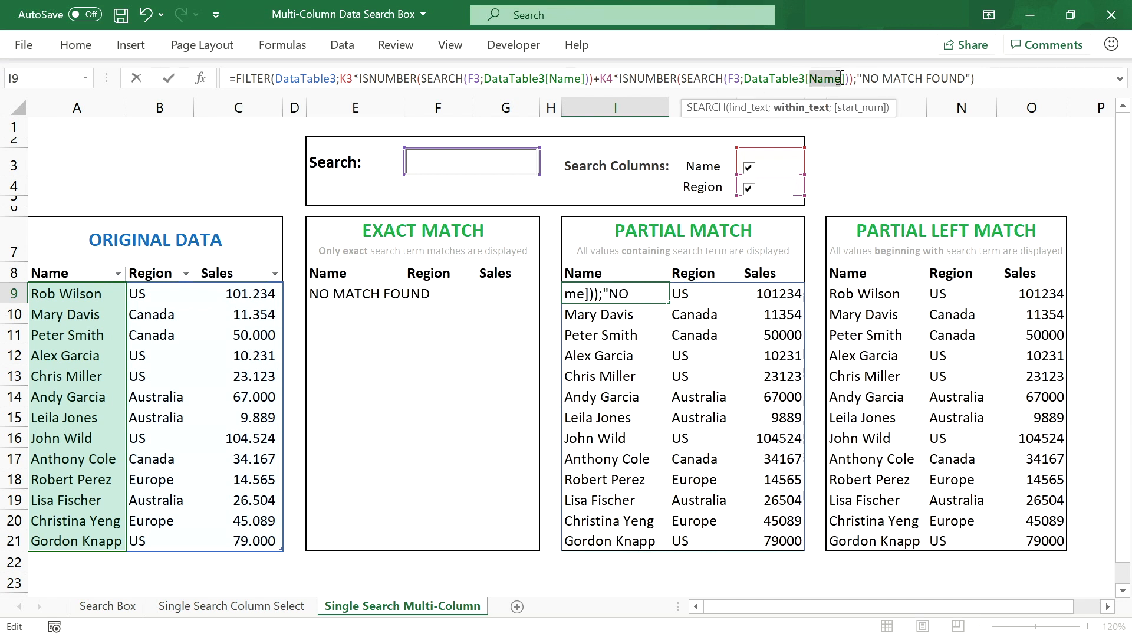
text(Regio)
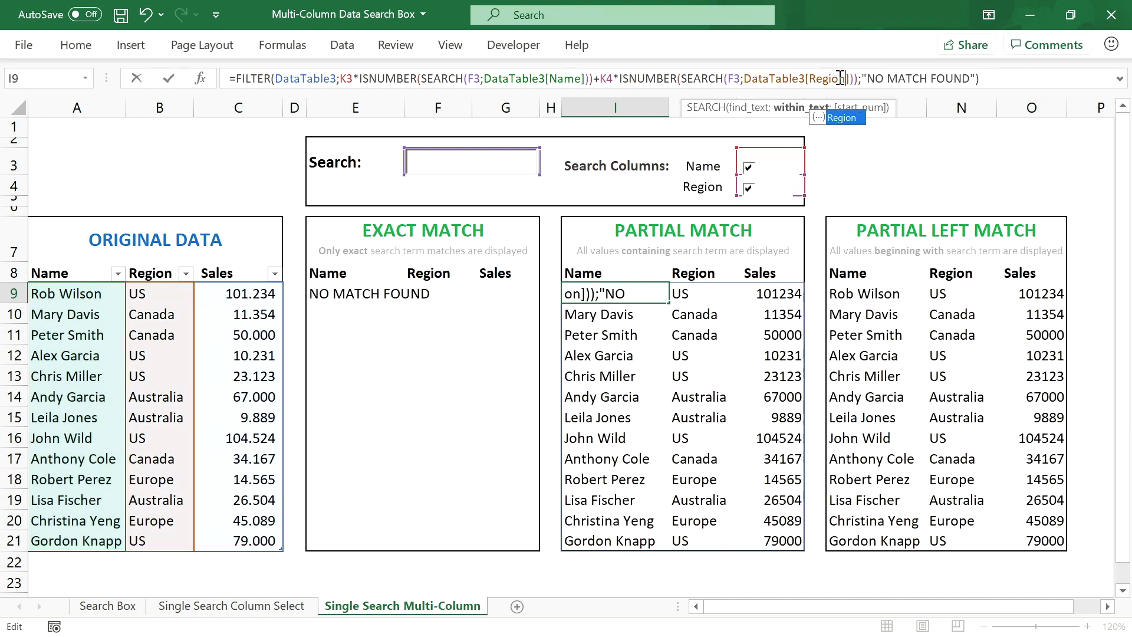
text(n)
key(Return)
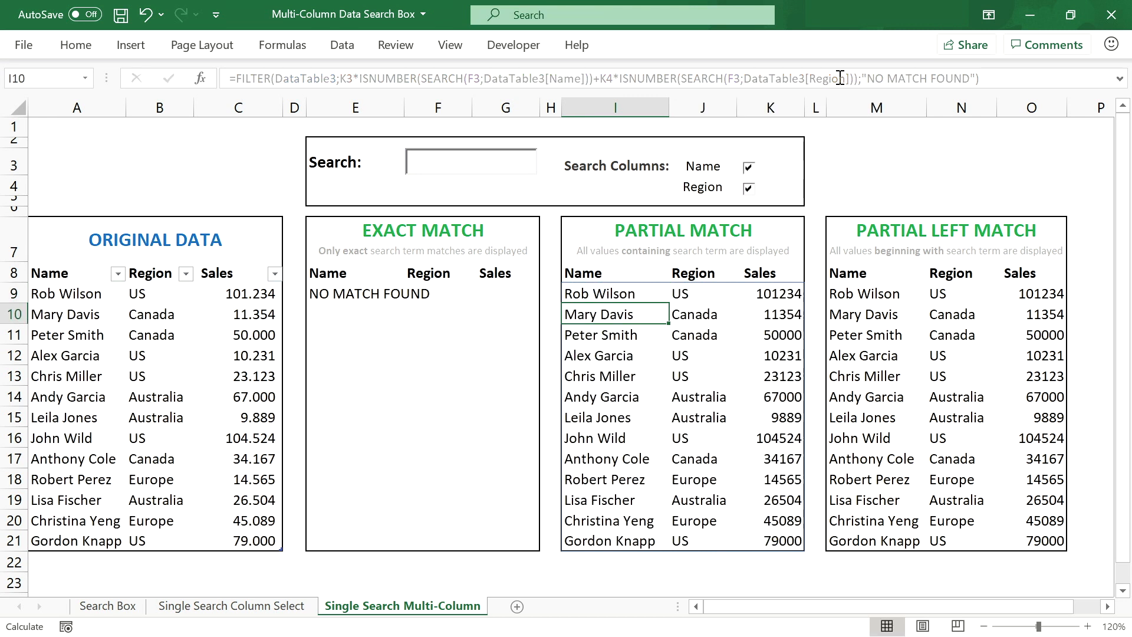
Search for "c" to test the Partial Match results across the Name and Region columns.
click(506, 164)
text(c)
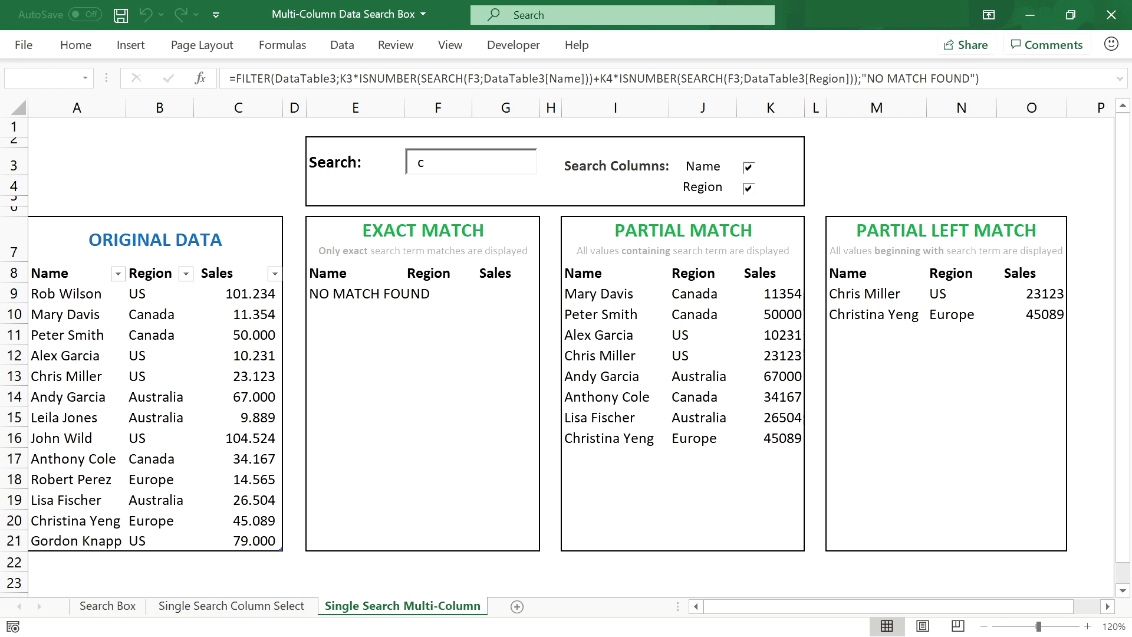
Switch the Name and Region check boxes off and on in turn to test the Partial Match results.
click(748, 170)
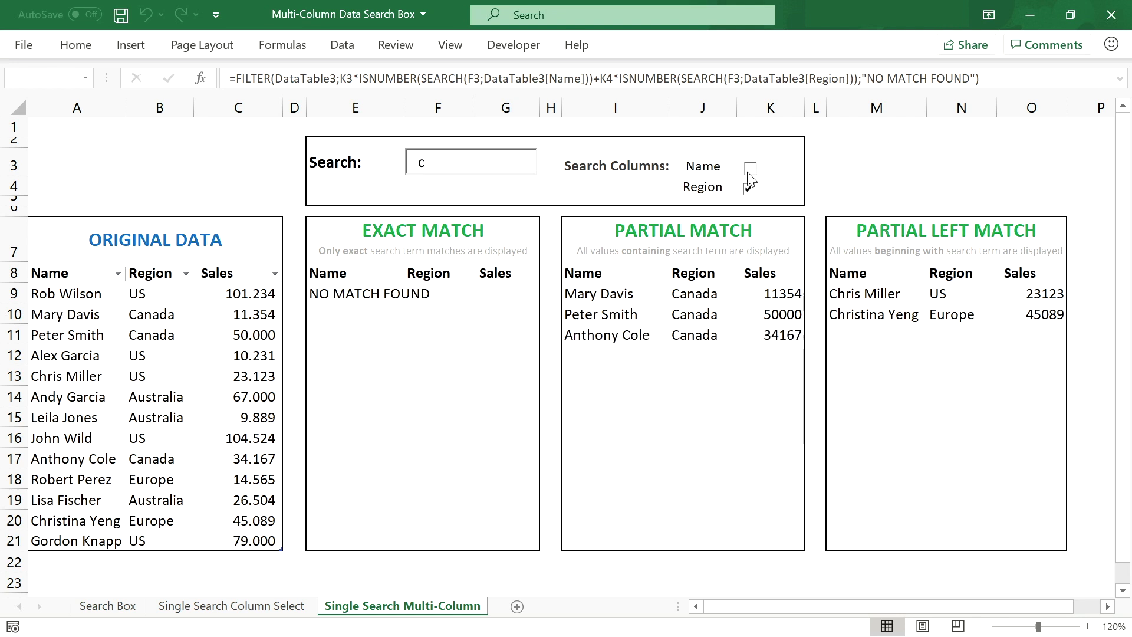
click(750, 169)
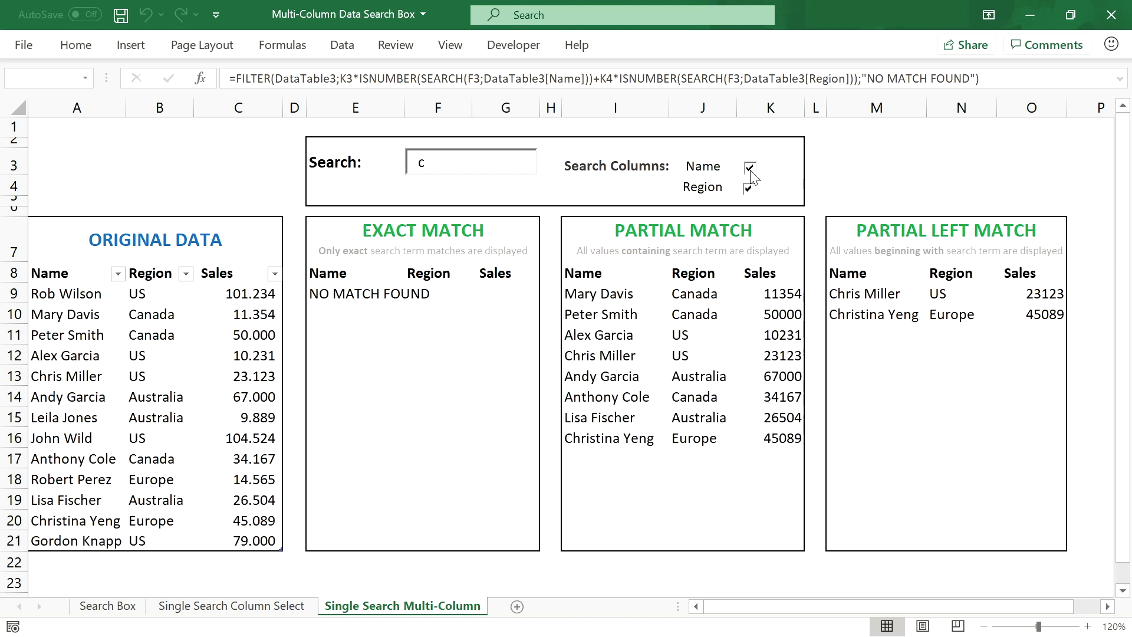
click(750, 170)
click(749, 171)
click(750, 190)
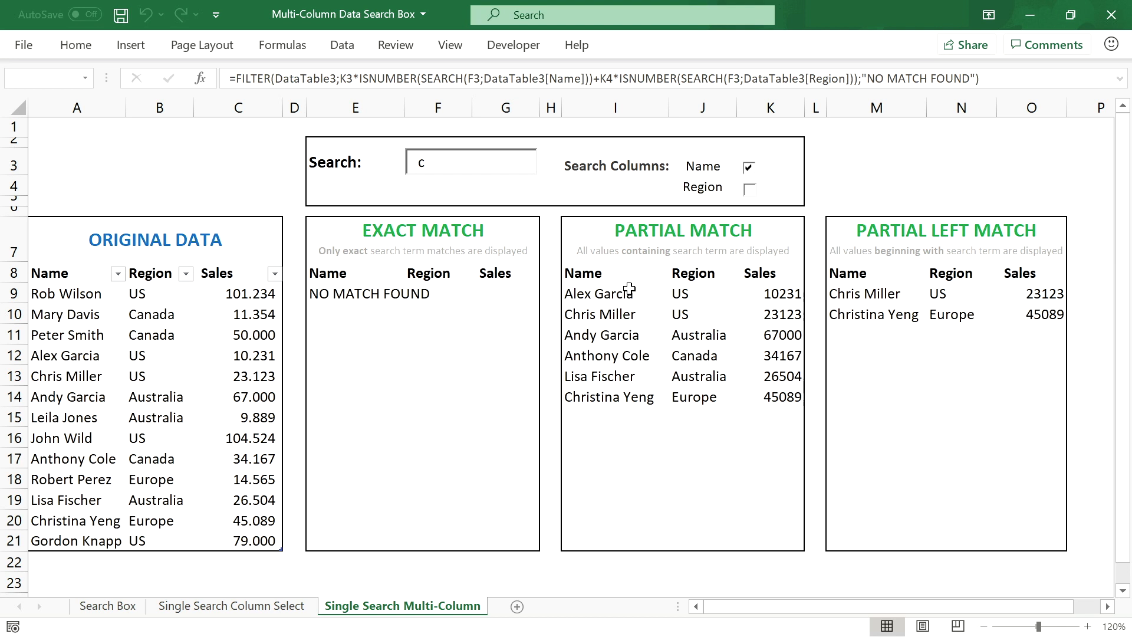
click(751, 189)
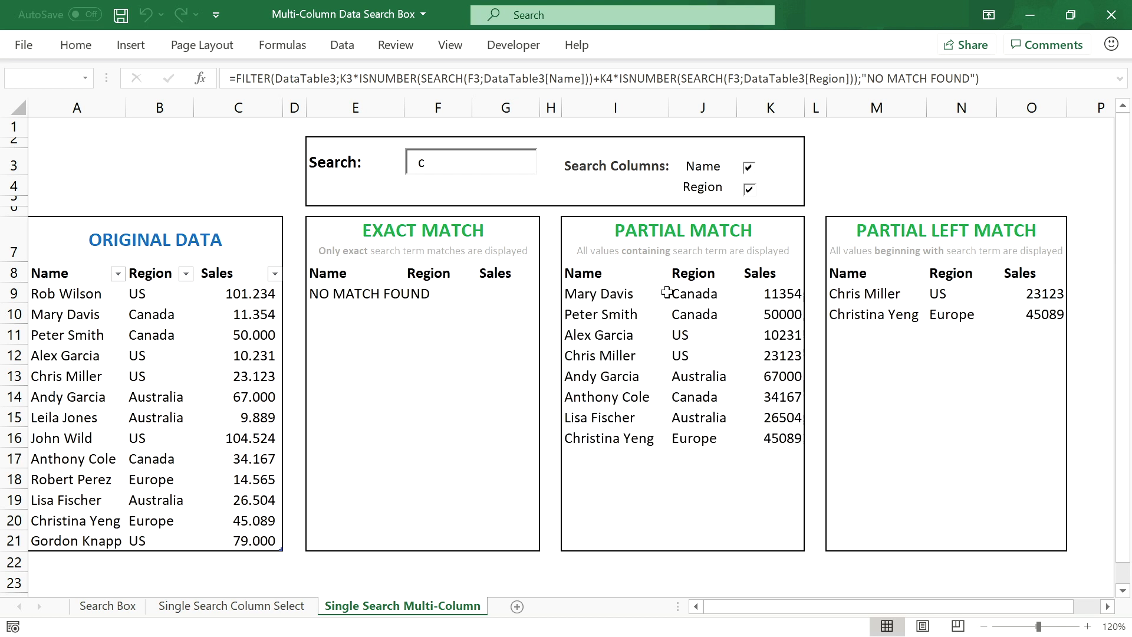
Replace the INDIRECT reference in the M9 Partial Left Match formula with DataTable3[Name].
click(863, 295)
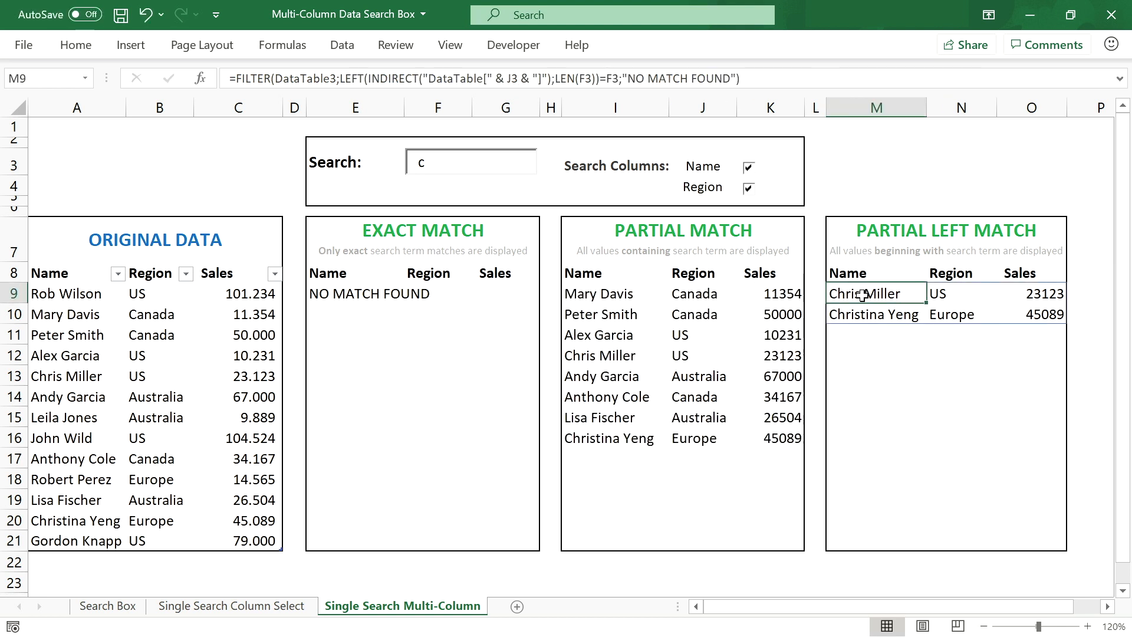
drag(367, 79, 553, 78)
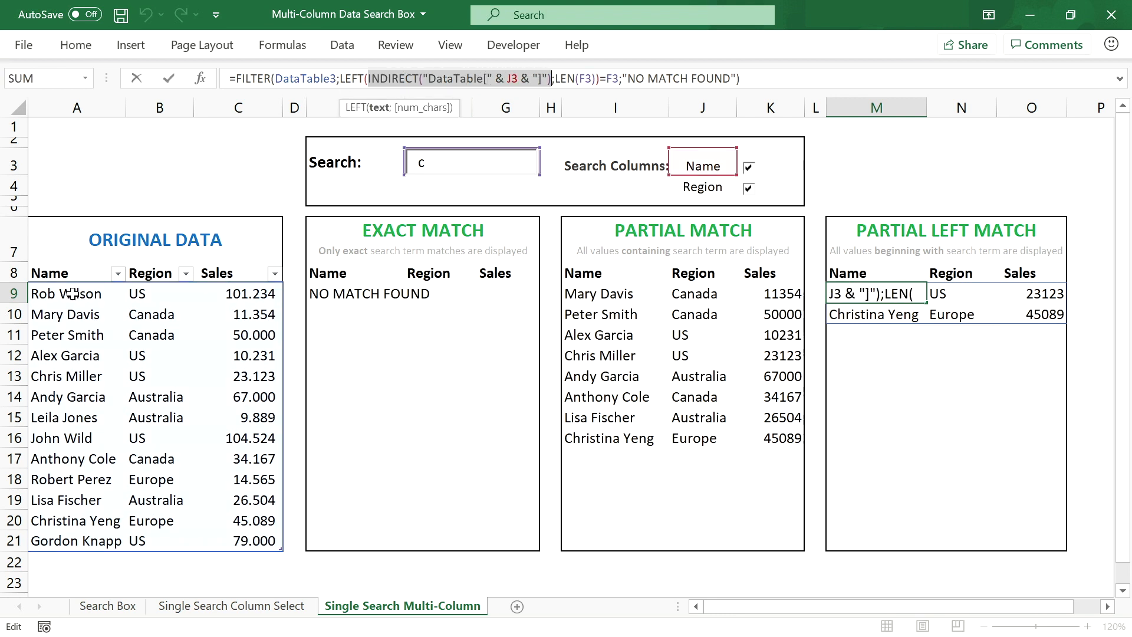
drag(71, 293, 65, 542)
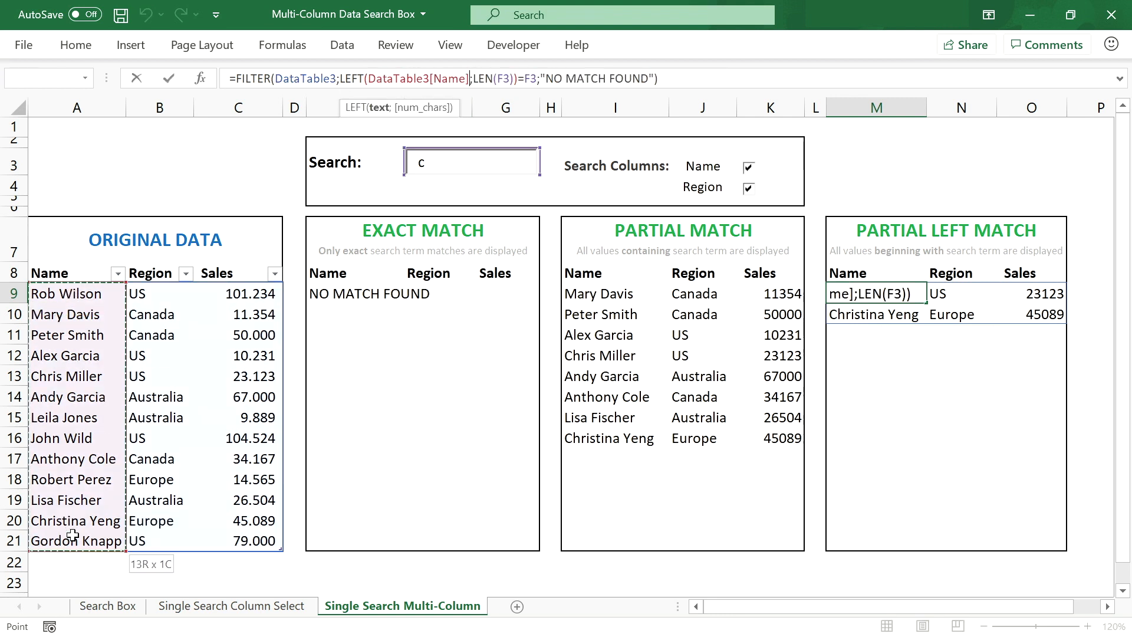
Enclose the LEFT comparison in the M9 formula in parentheses, multiplied by K3 and followed by a plus sign.
click(340, 78)
text(K3*)
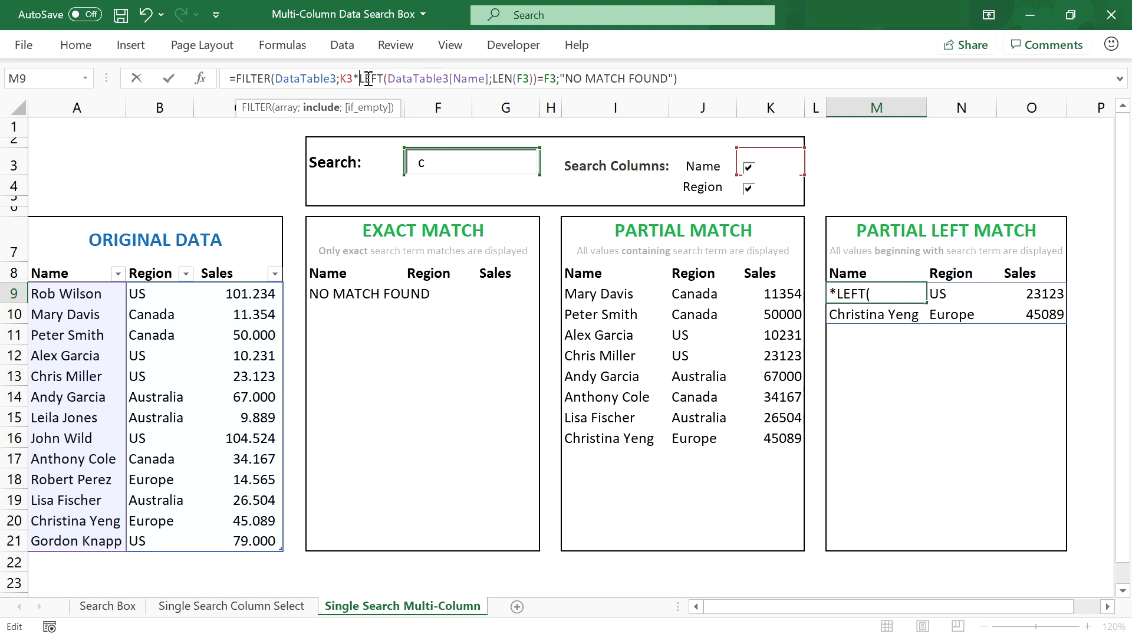
text(()
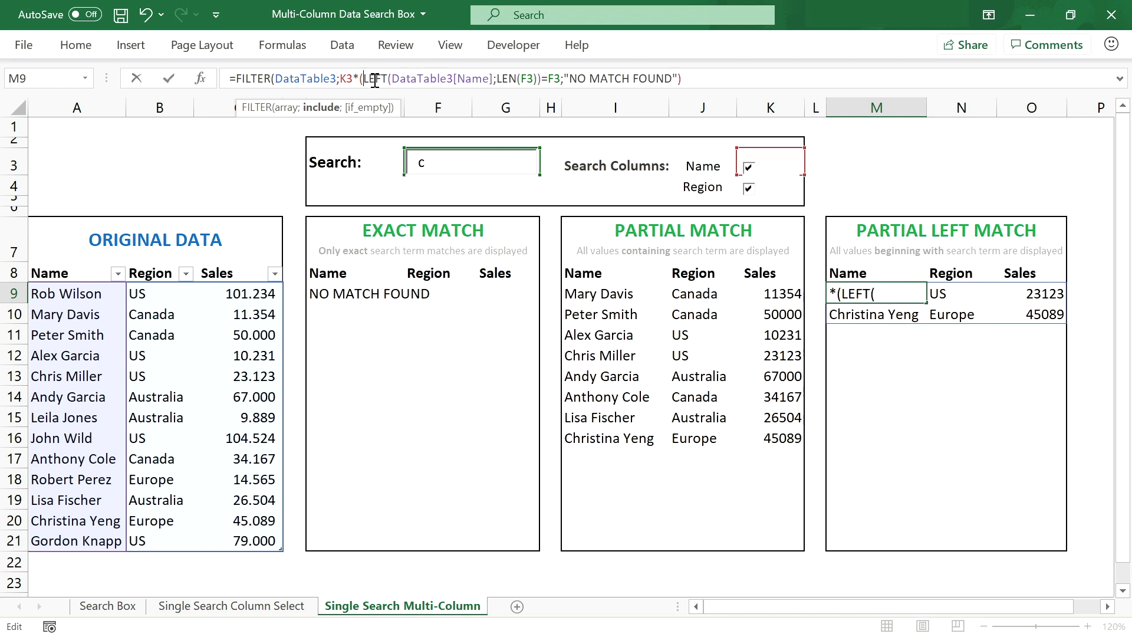
click(559, 78)
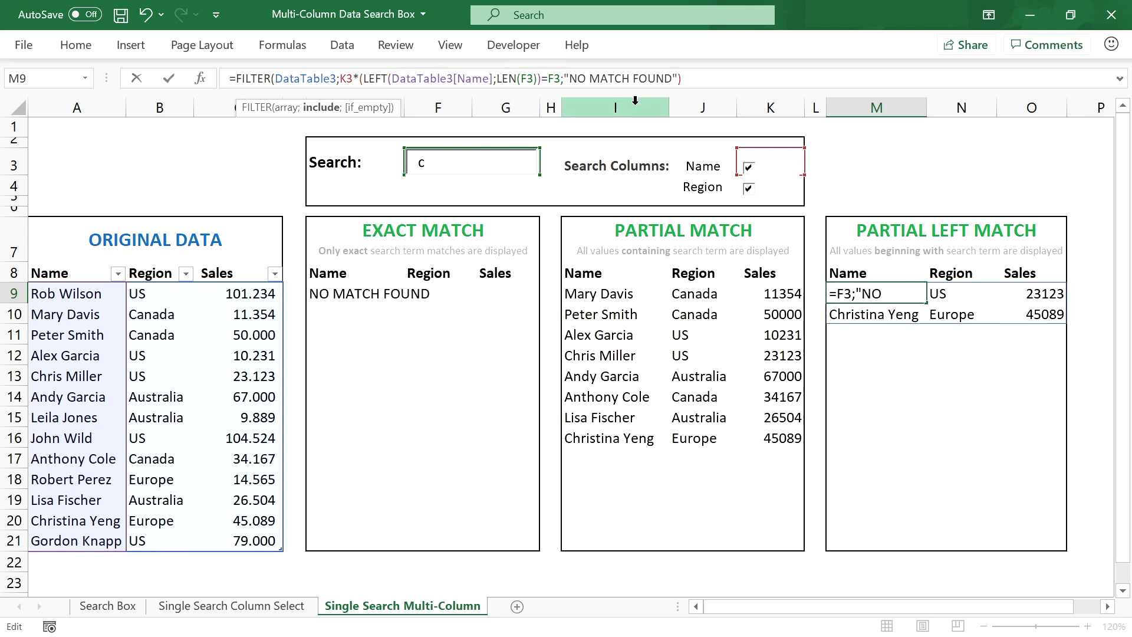
text()+)
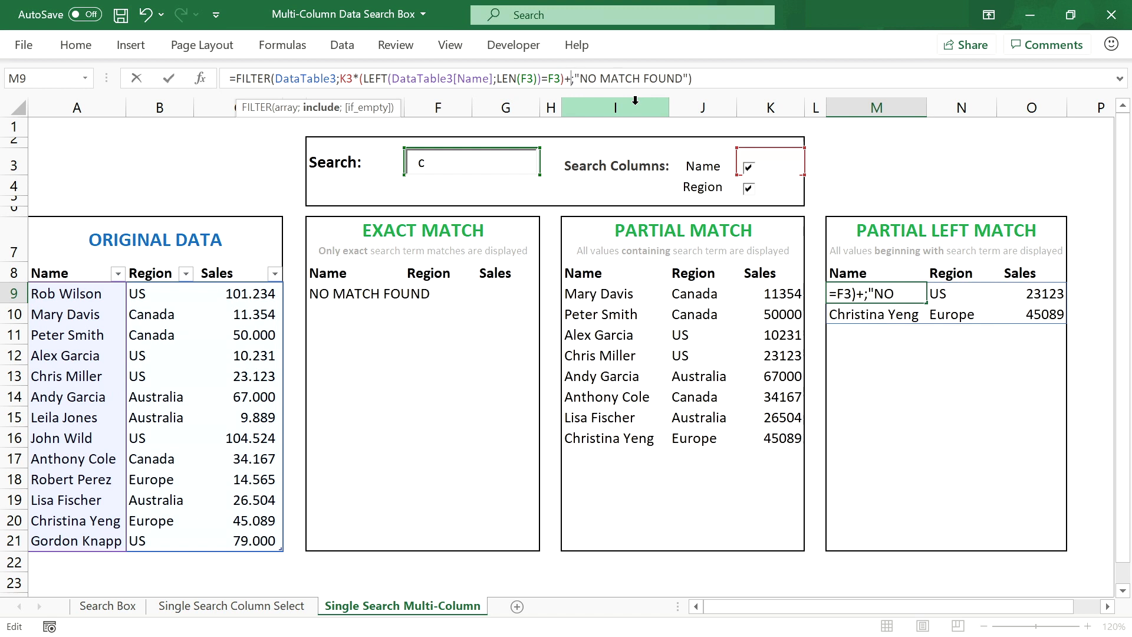
Extend the M9 filter condition with K4* and a copy of (LEFT(DataTable3[Name];LEN(F3))=F3).
text(K4*)
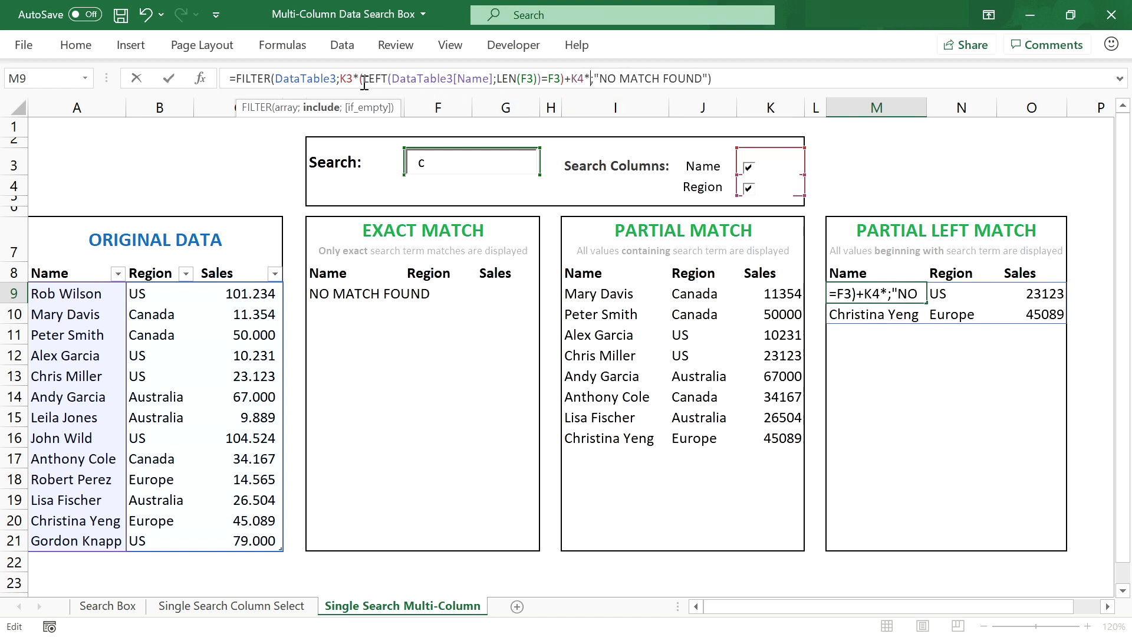
drag(359, 79, 564, 78)
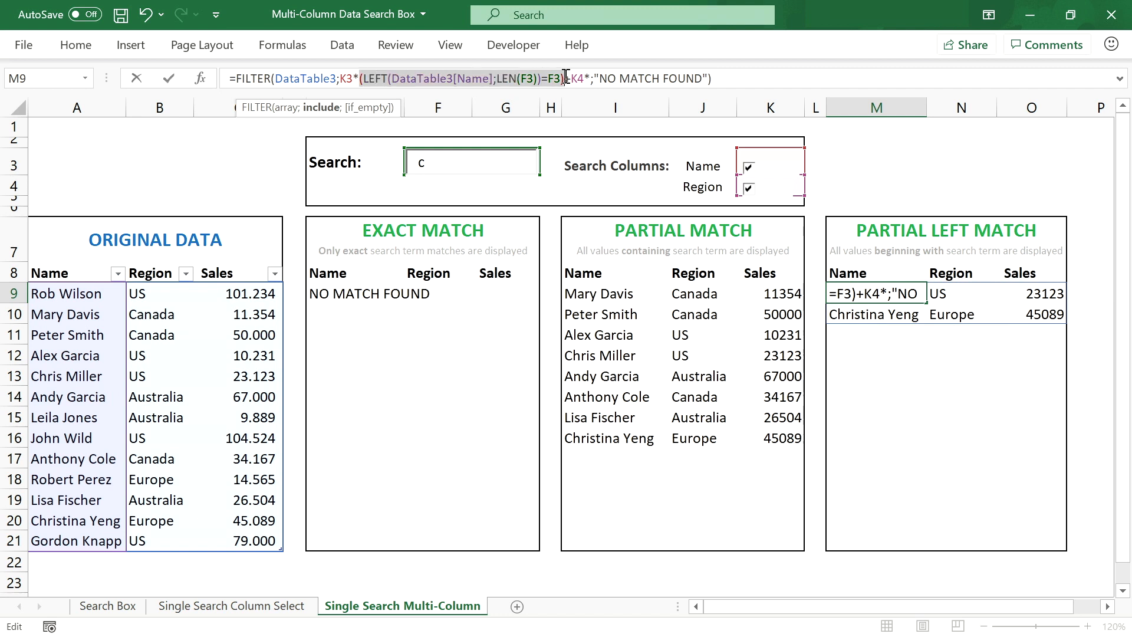
key(ctrl+c)
click(589, 79)
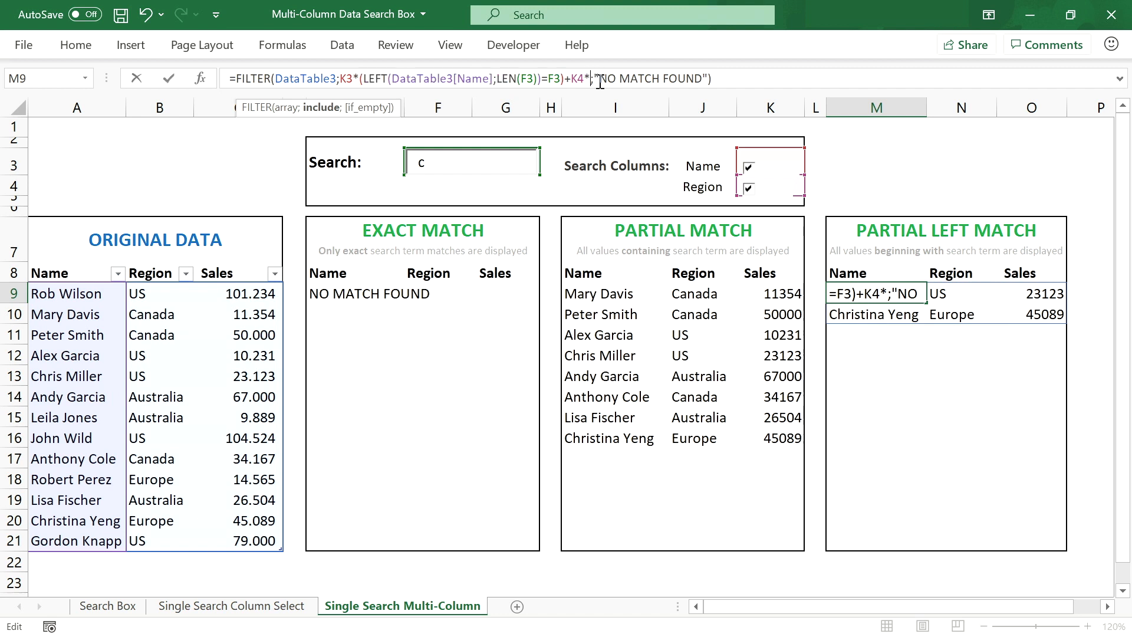
key(ctrl+v)
Change the column in the copied K4 condition to Region and commit the M9 formula.
drag(689, 78, 721, 78)
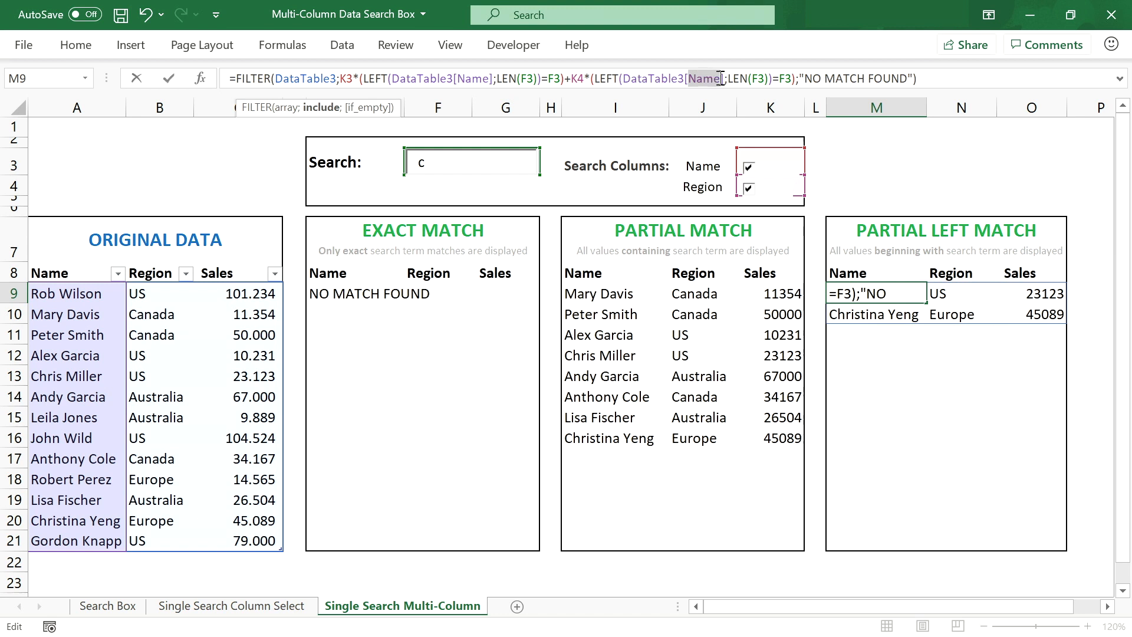
text(Region)
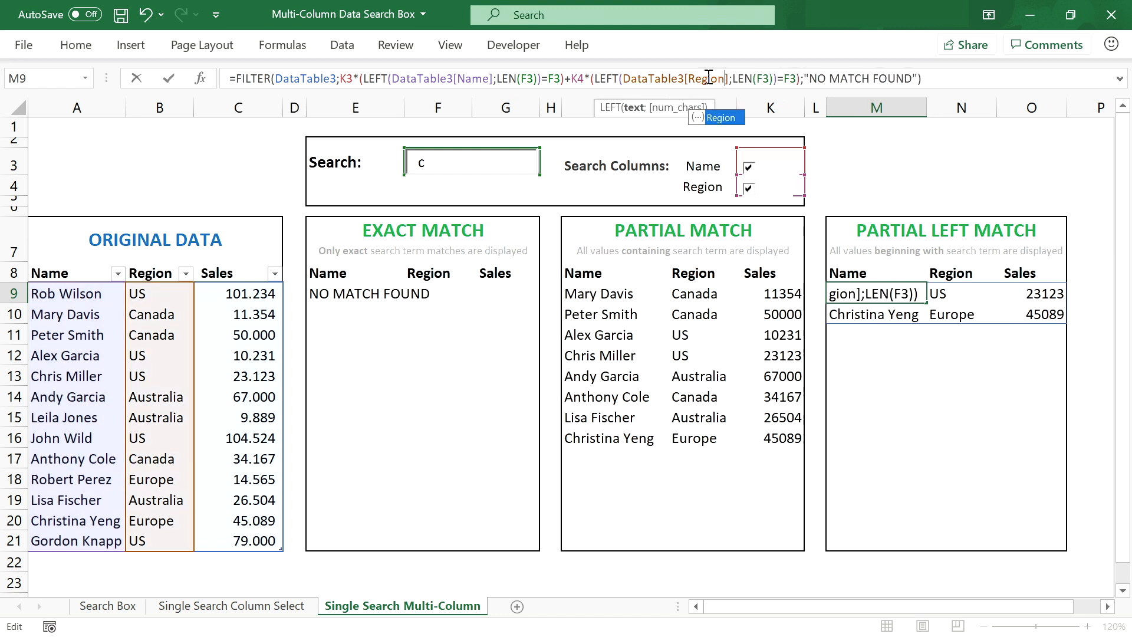
key(Return)
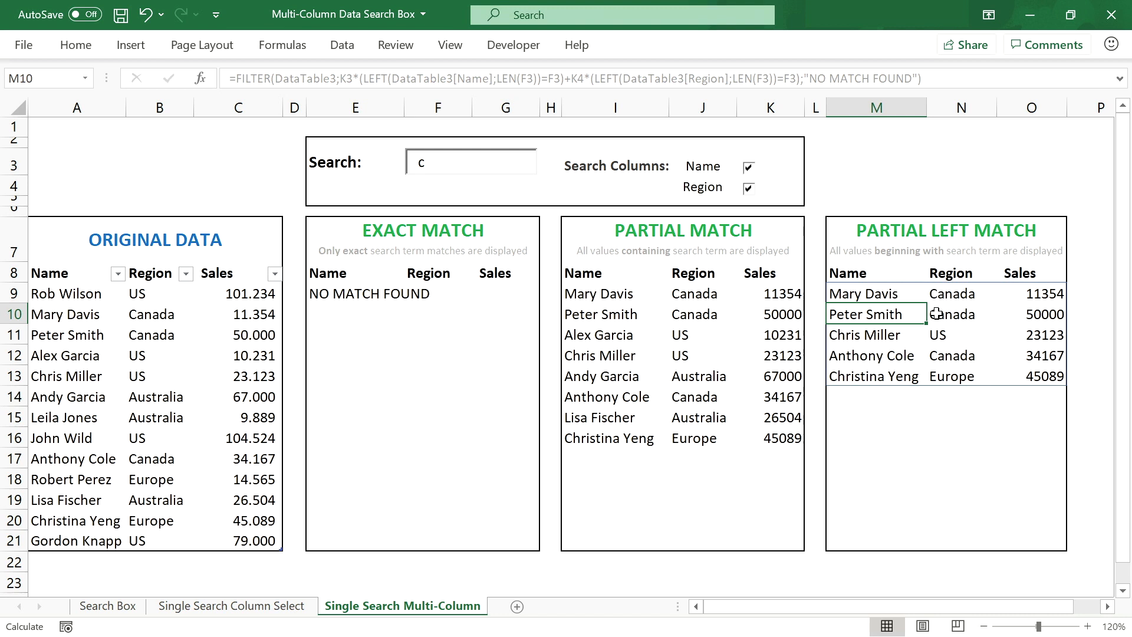
Switch the Name and Region check boxes off and on to test the Partial Left Match results.
click(748, 187)
click(748, 168)
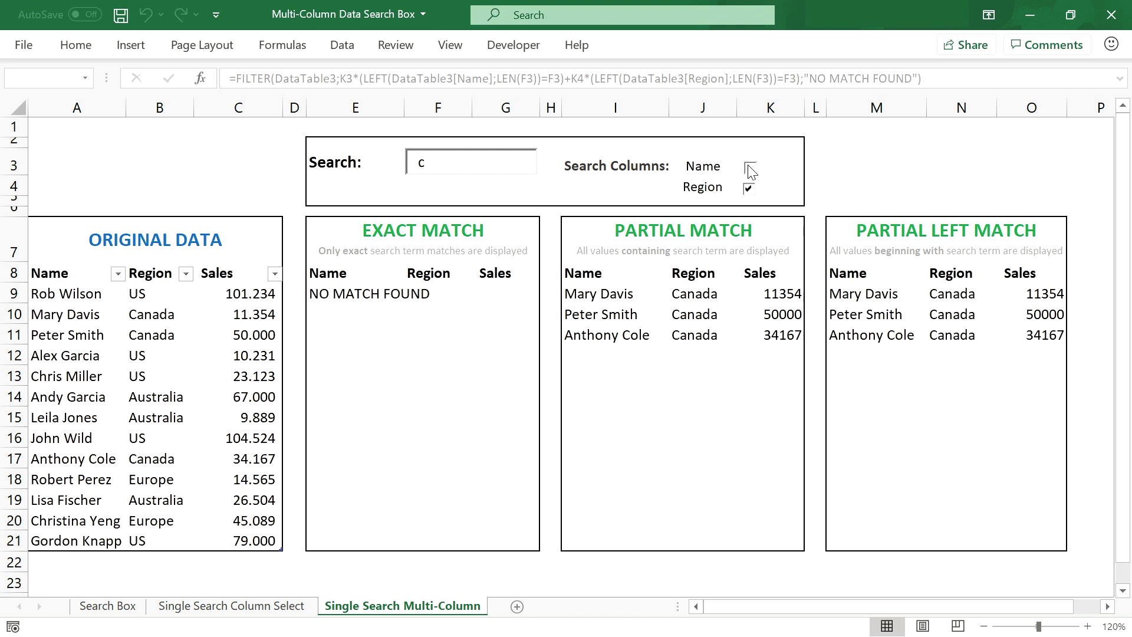
click(749, 169)
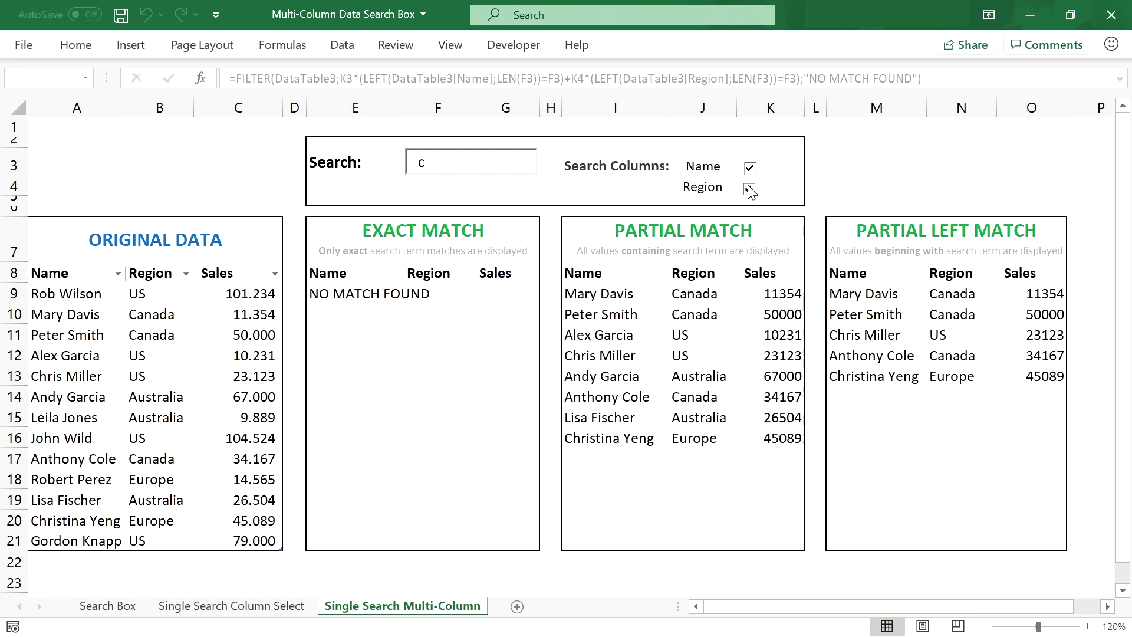
click(748, 187)
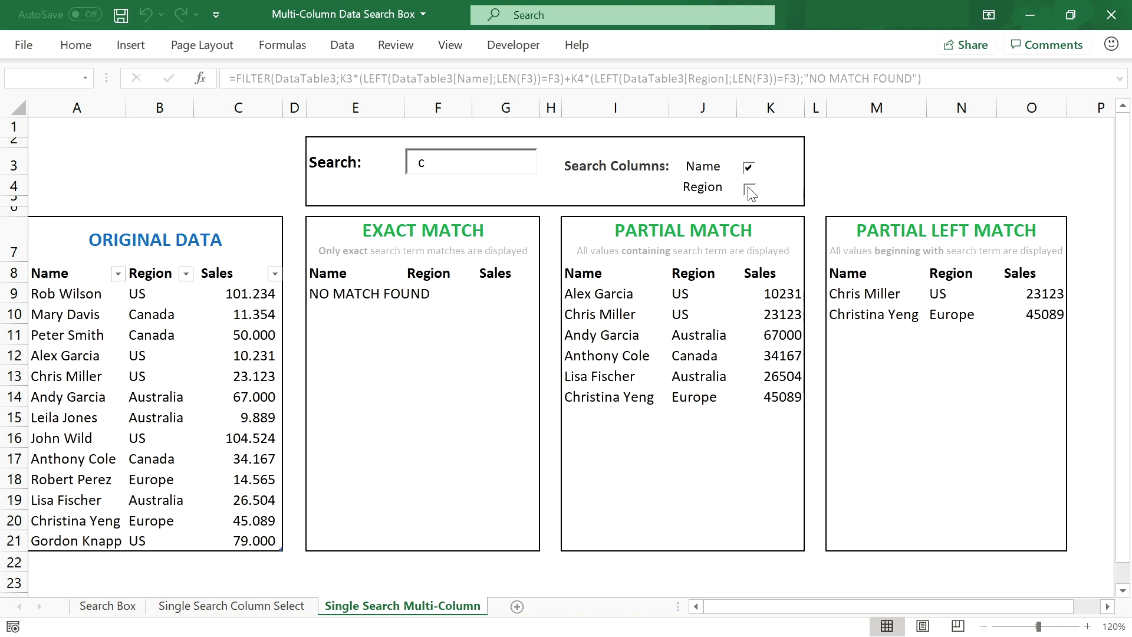
click(748, 188)
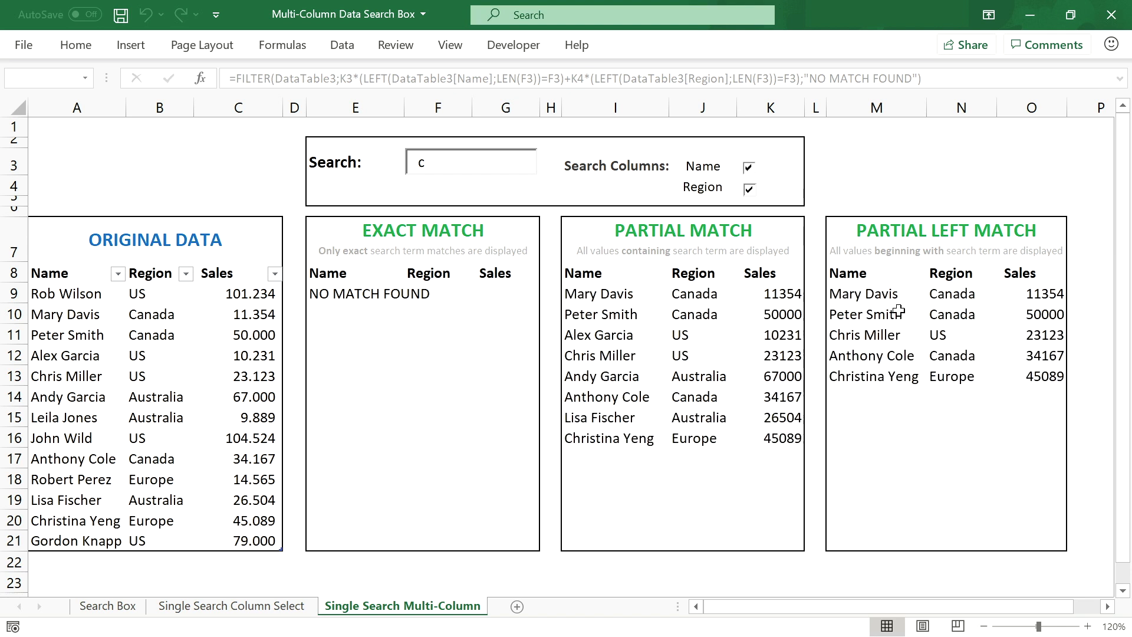
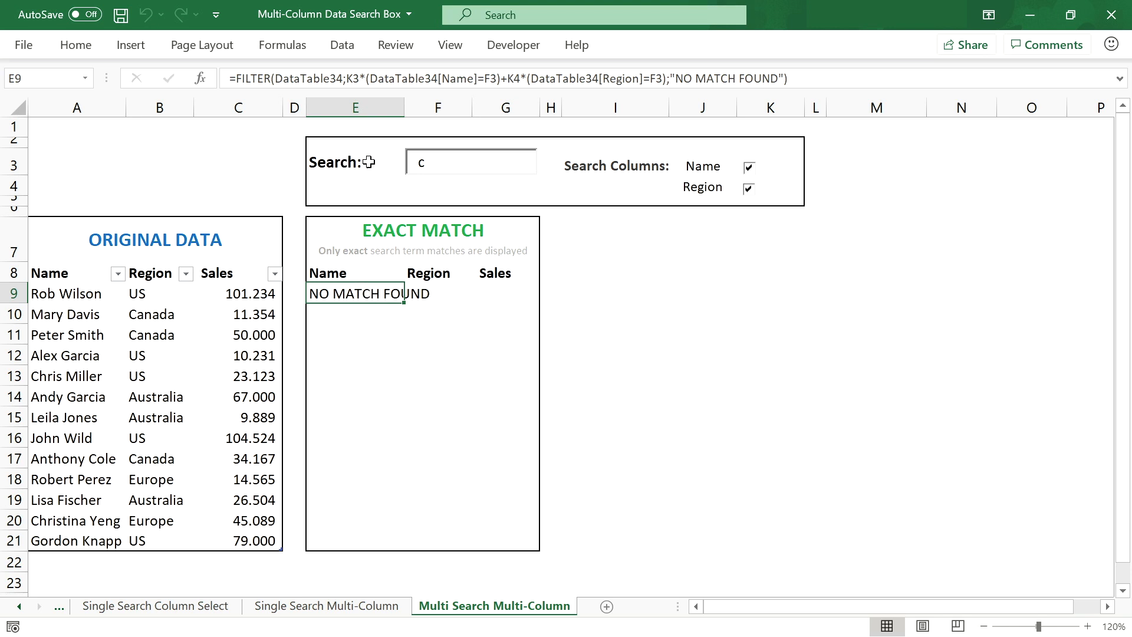
Clear the Search Columns labels and linked cell values in I3:K4.
click(622, 163)
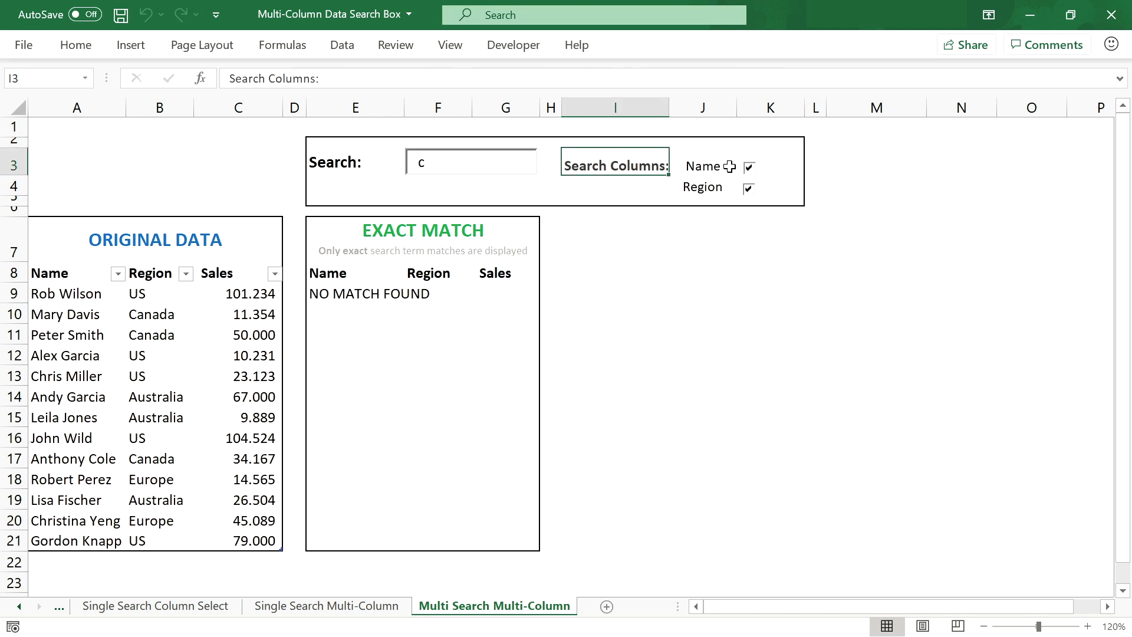
drag(663, 163, 748, 191)
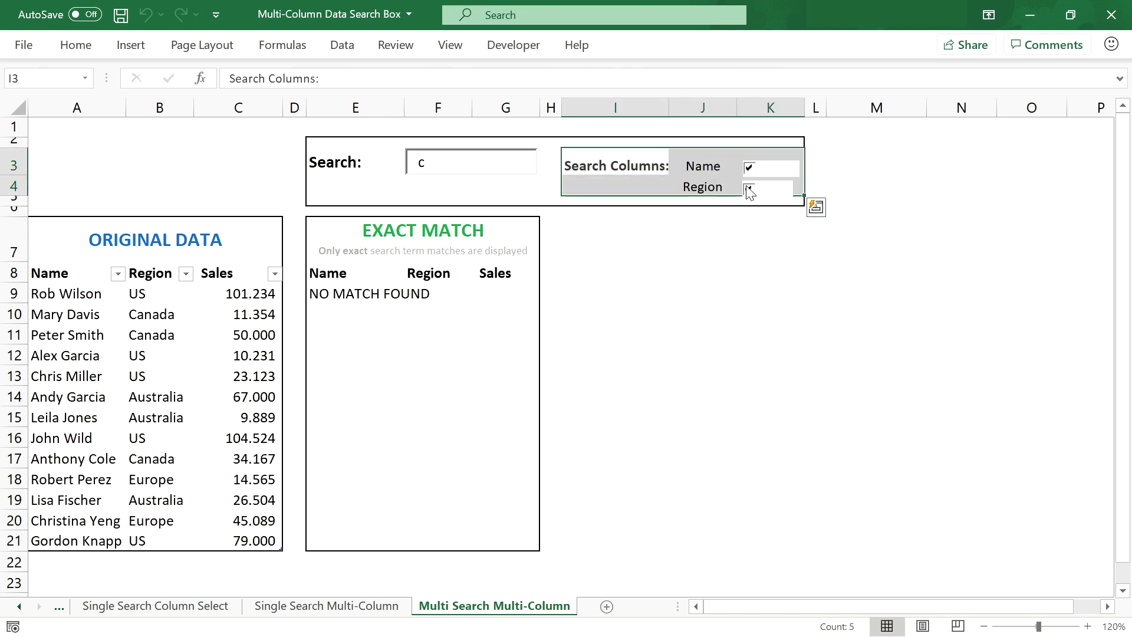
key(Delete)
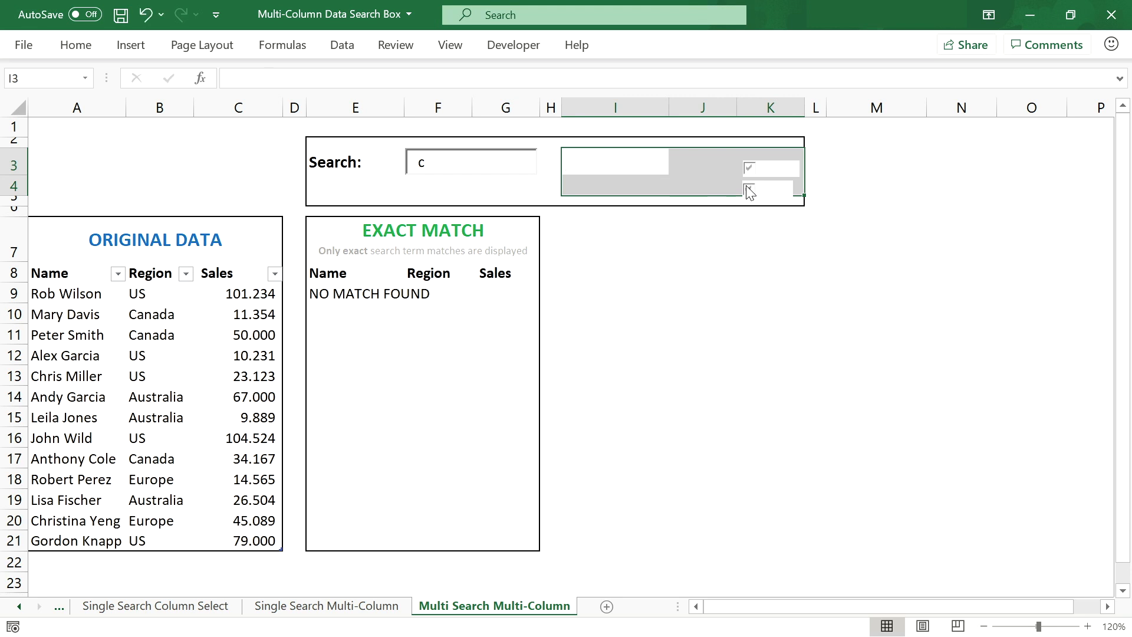
Turn on Design Mode and delete both column check boxes from the search area.
click(500, 45)
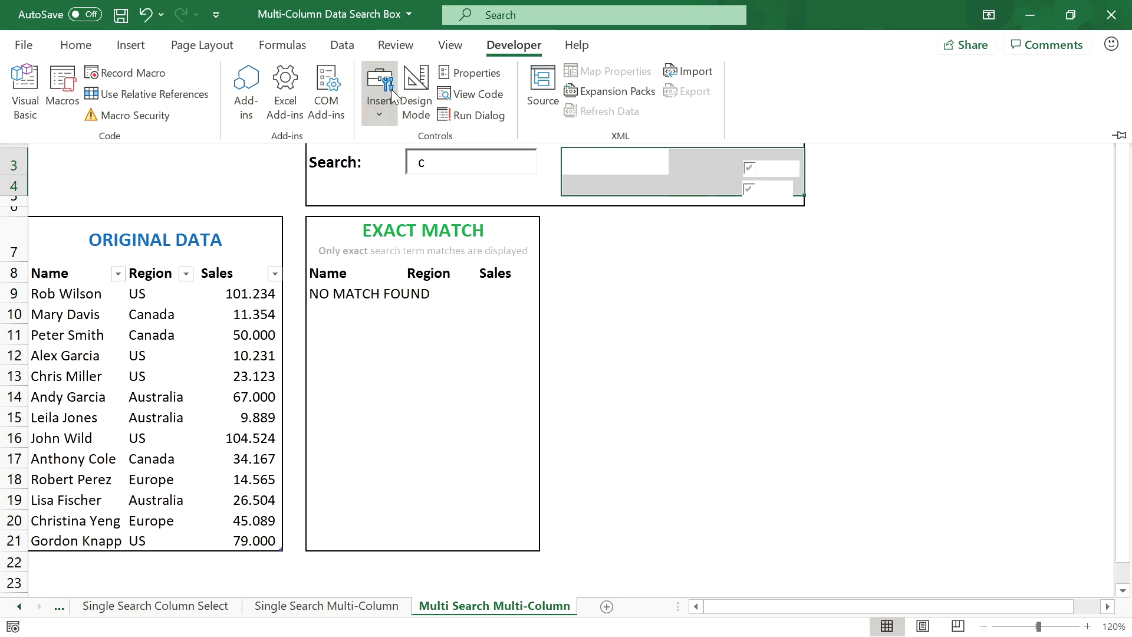
click(415, 93)
click(778, 170)
key(Delete)
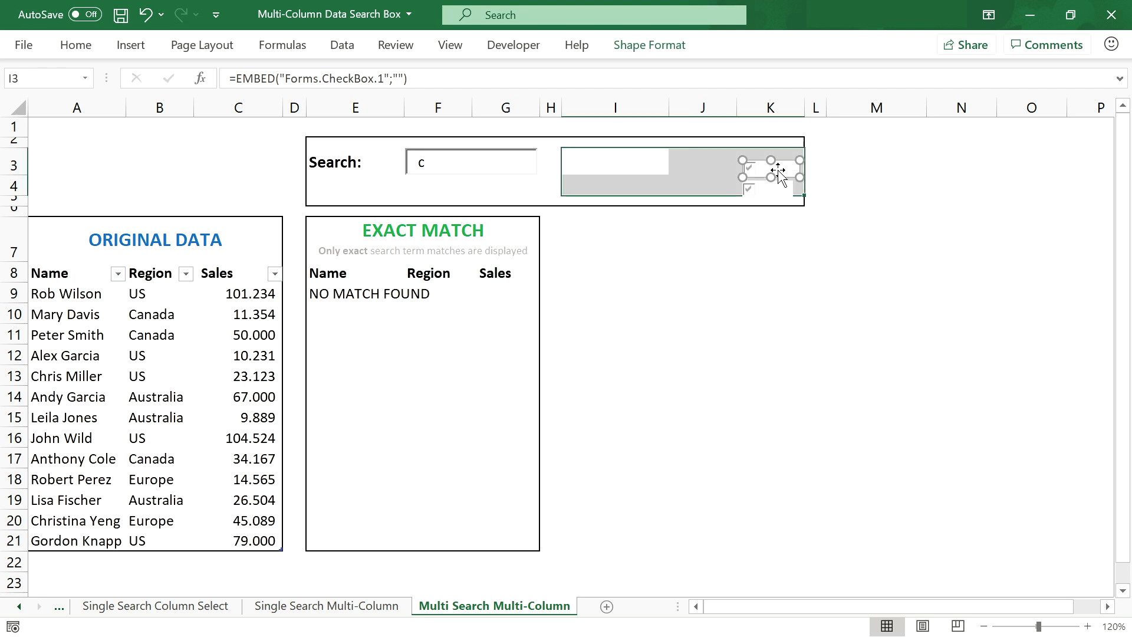
click(779, 186)
key(Delete)
click(724, 154)
click(599, 175)
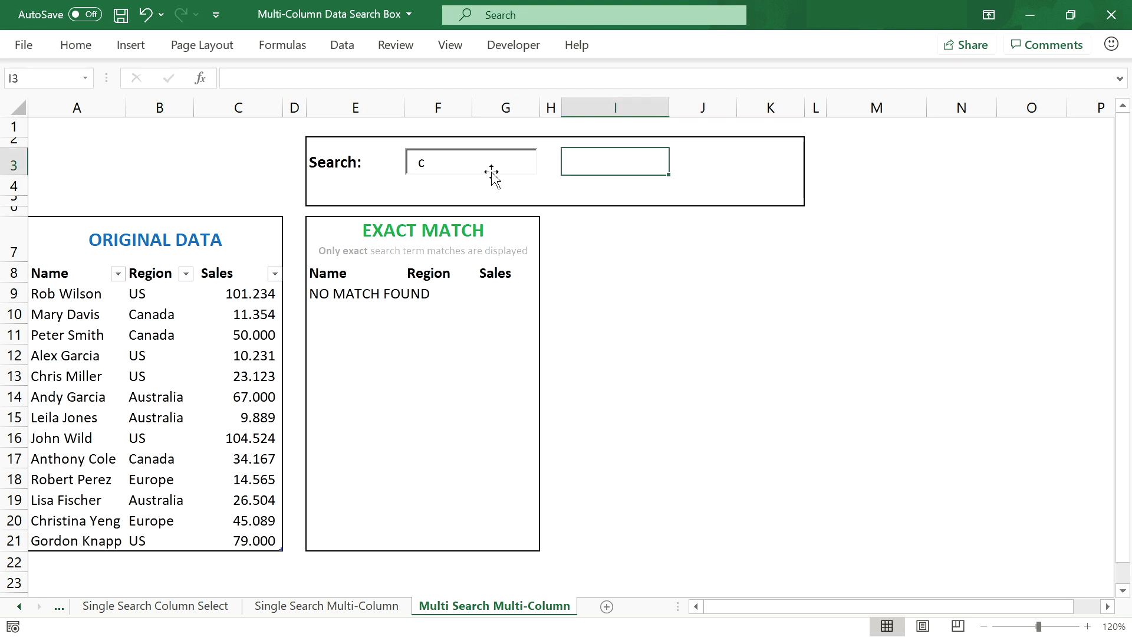
Copy the Search: label from E3 to E4 and make row 4 slightly taller.
click(340, 168)
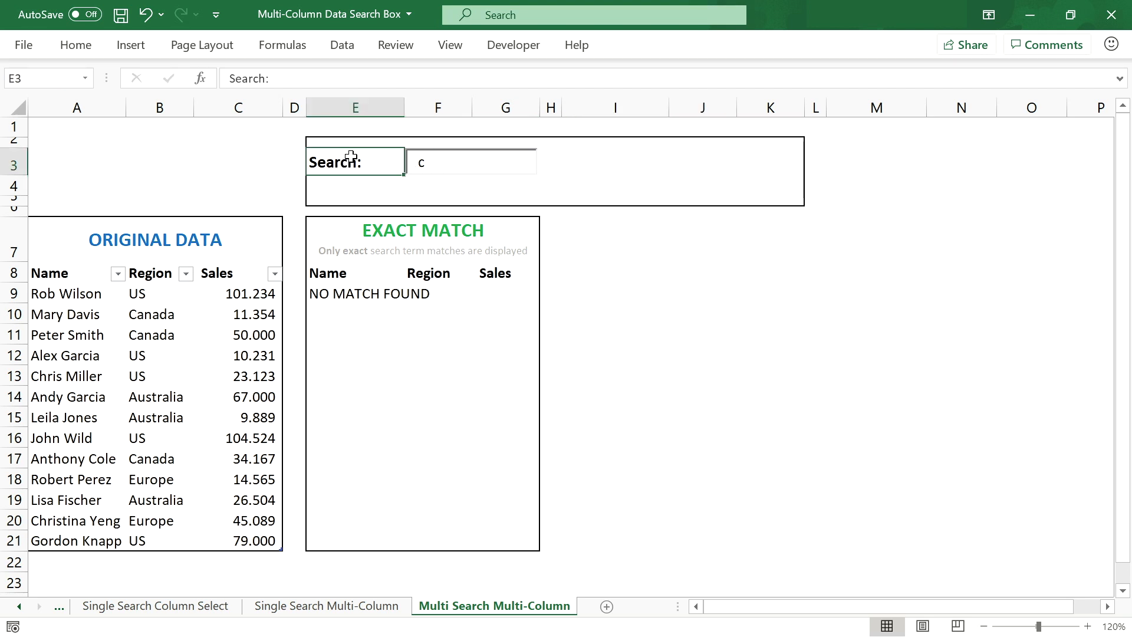
key(ctrl+c)
click(352, 179)
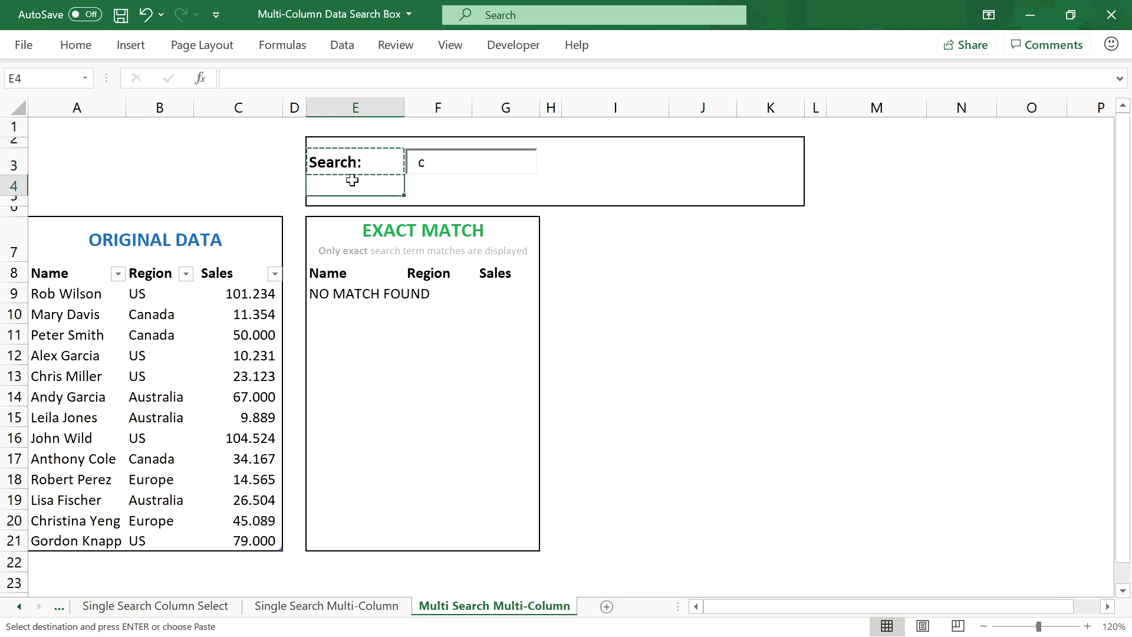
key(ctrl+v)
drag(15, 197, 16, 203)
key(Escape)
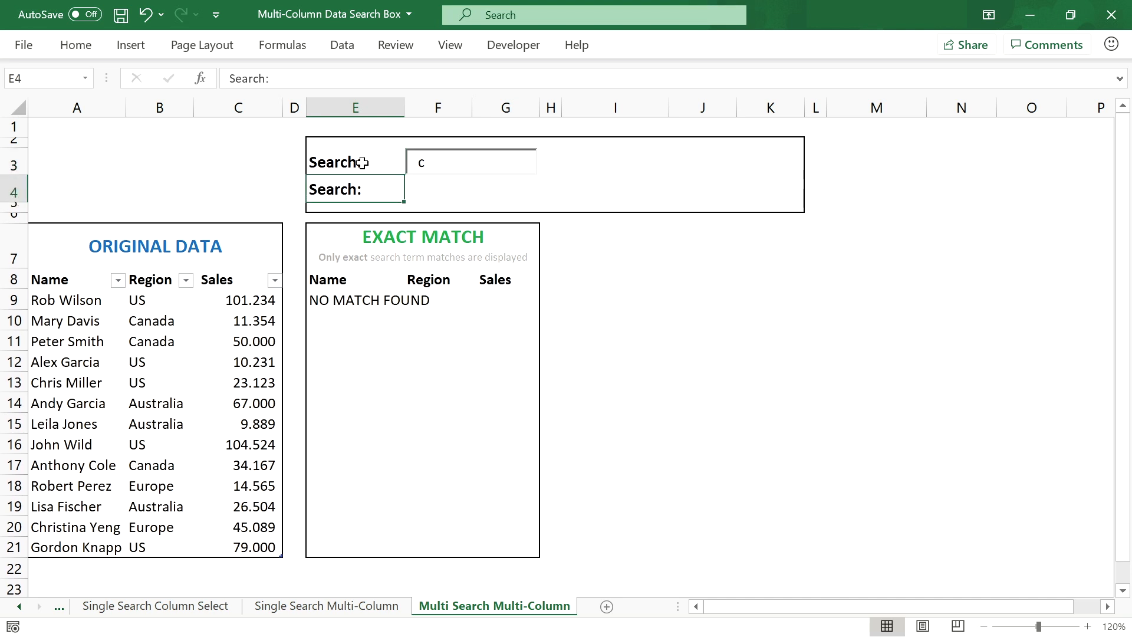
Change the label in E3 to "Search Name:" and widen column E to fit it.
double_click(362, 163)
text(Name)
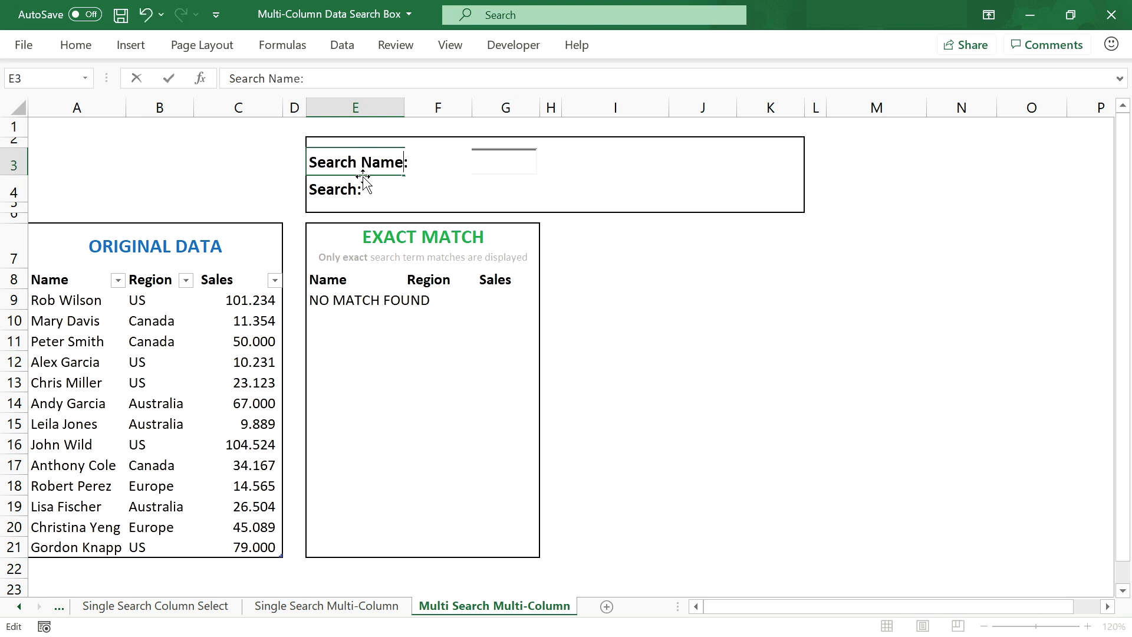
key(Return)
drag(404, 108, 424, 109)
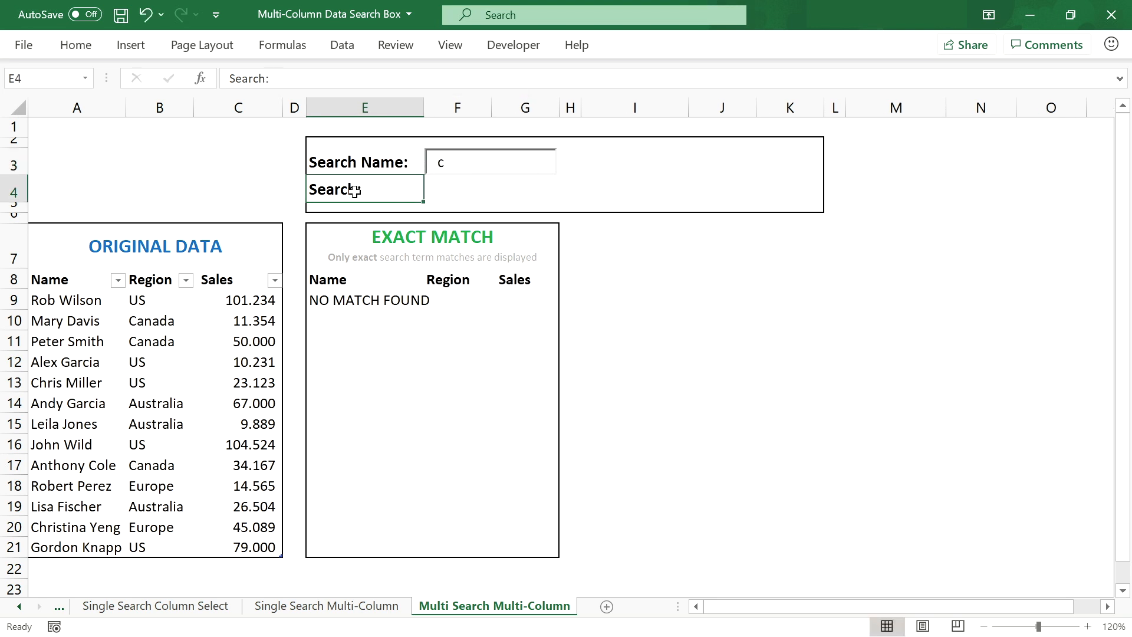
Change the label in E4 to "Search Region:".
double_click(354, 190)
text(Region)
key(Return)
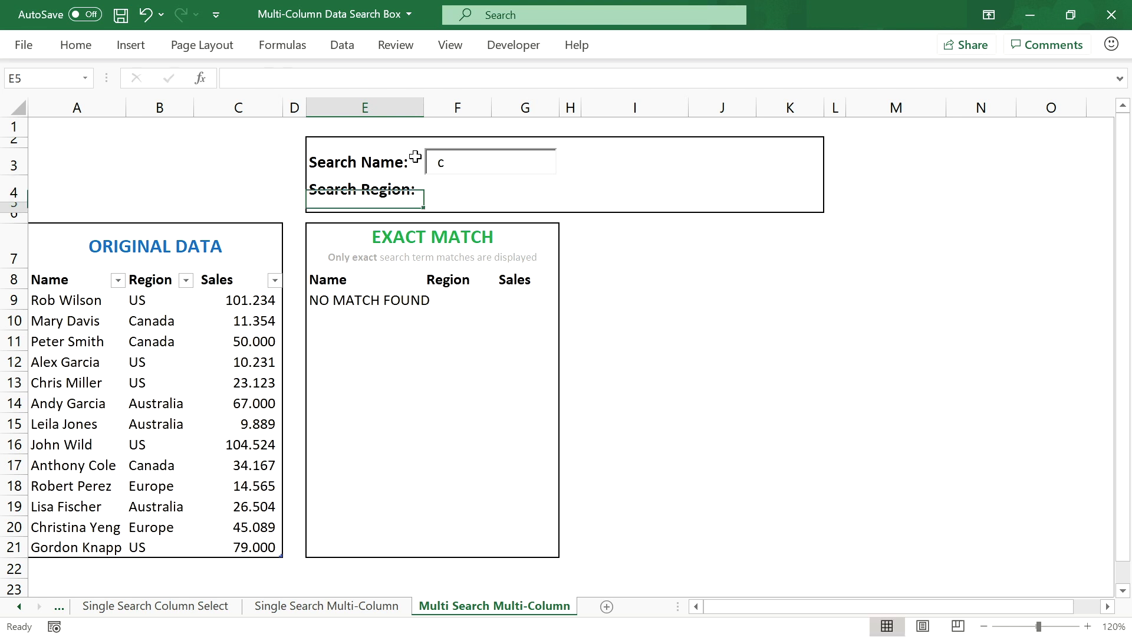
Duplicate the Search Name text box and place the copy beside the Search Region label.
click(486, 162)
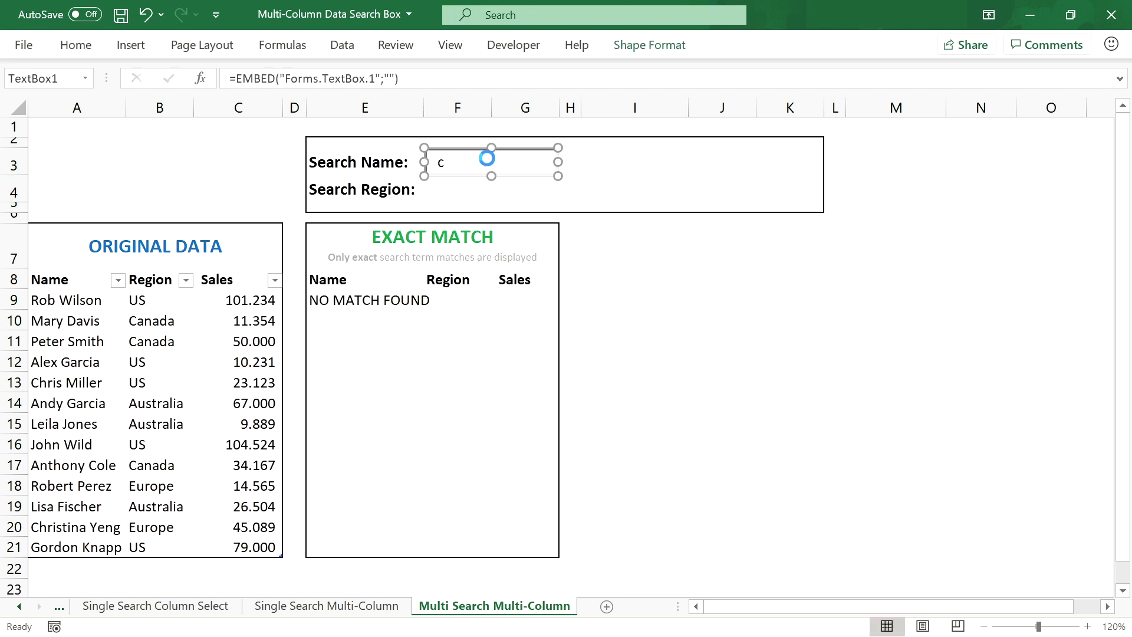
ctrl+drag(487, 162, 493, 185)
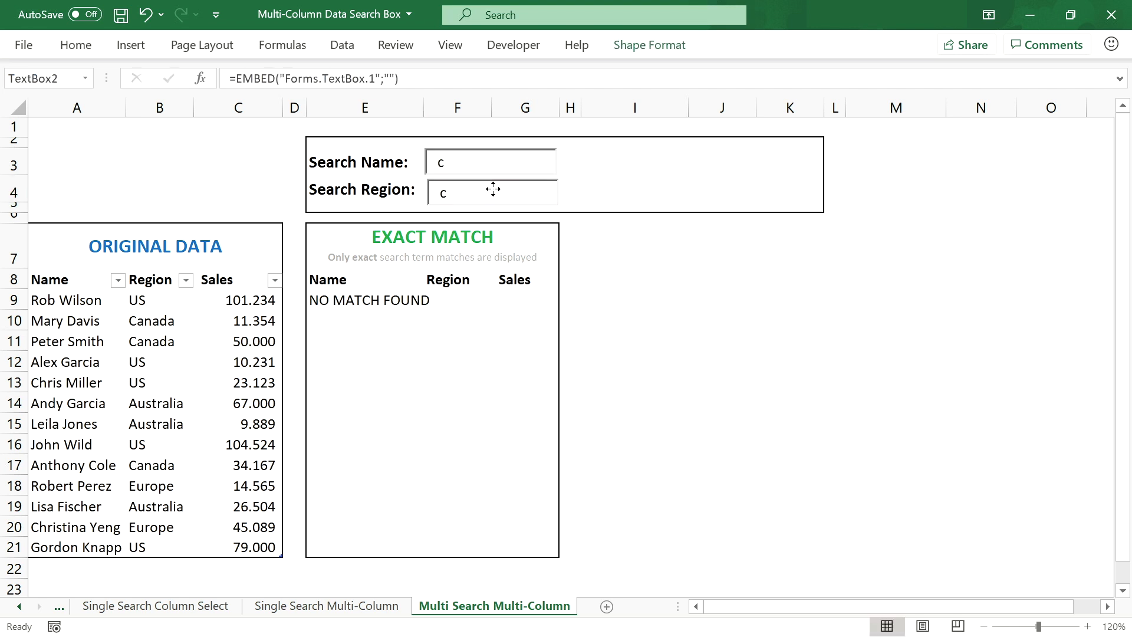
click(526, 186)
Set the linked cell of the Search Region text box to F4 in its properties.
right_click(534, 188)
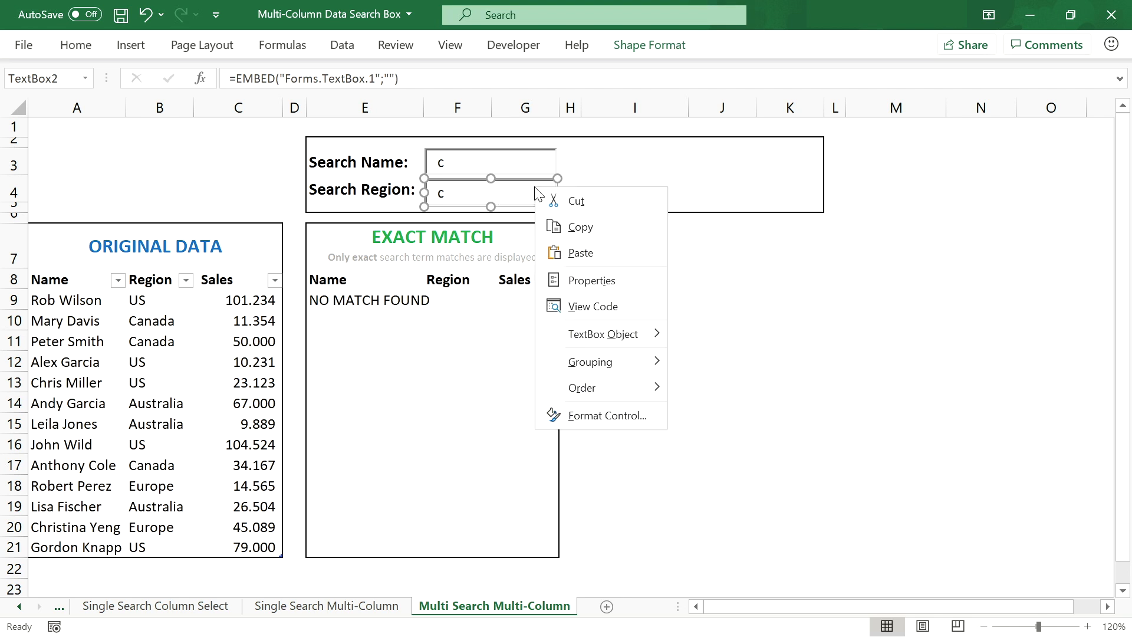
click(590, 278)
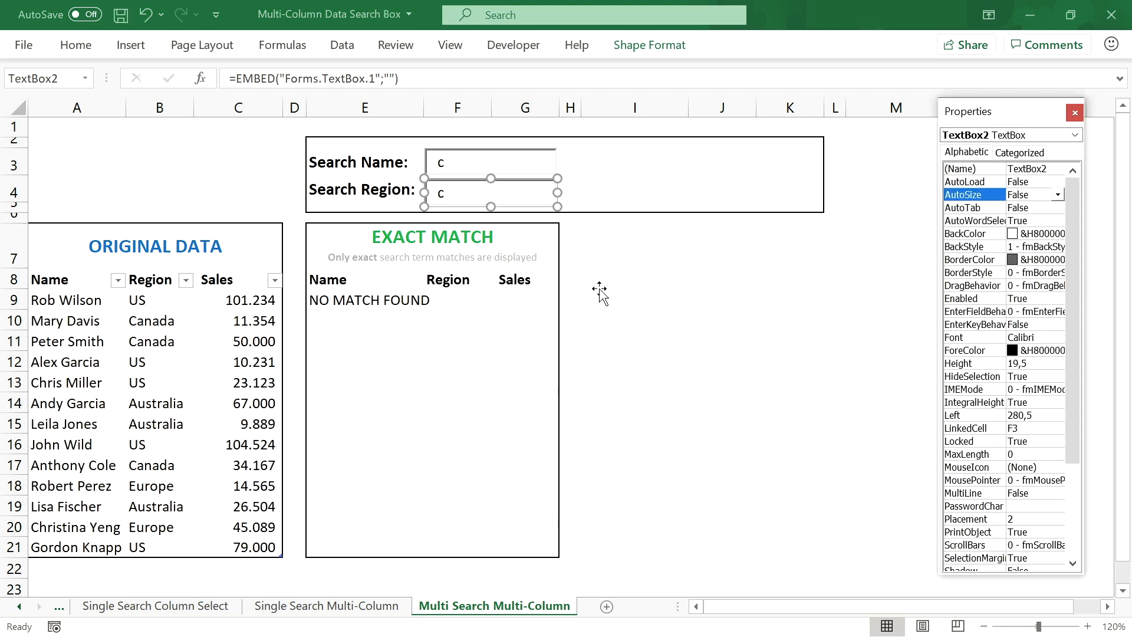
click(1028, 427)
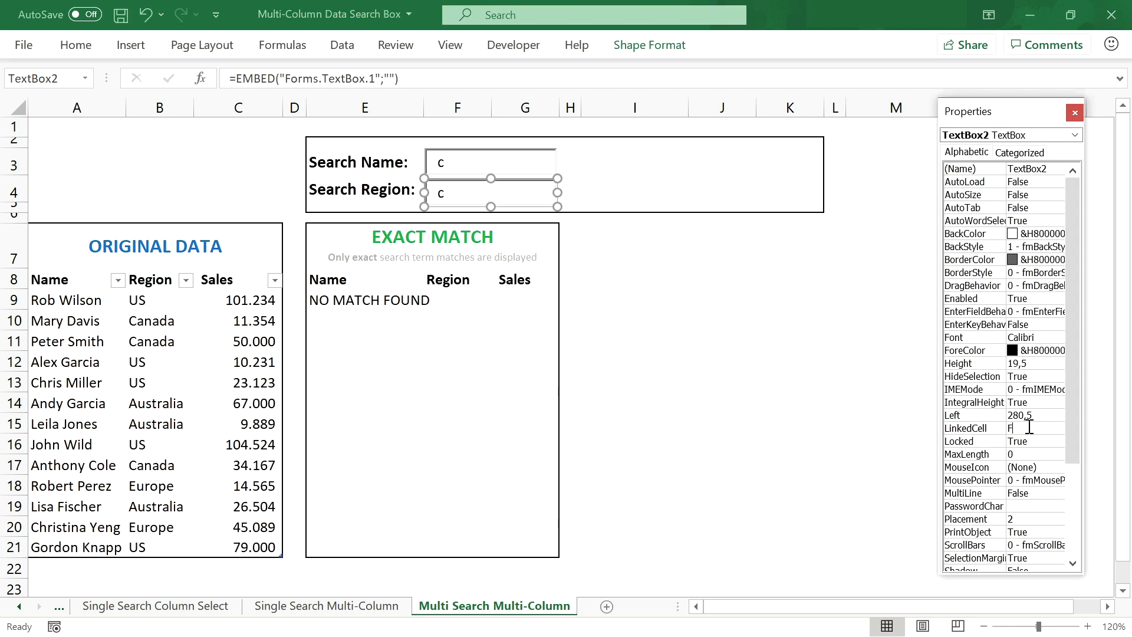
text(4)
key(Return)
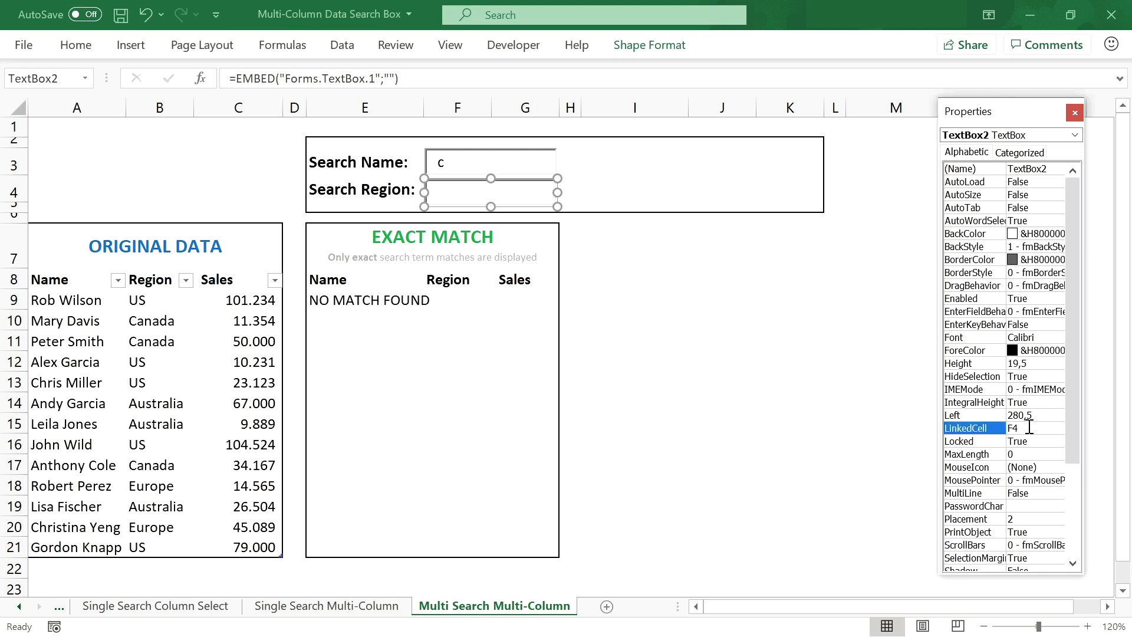
click(1075, 112)
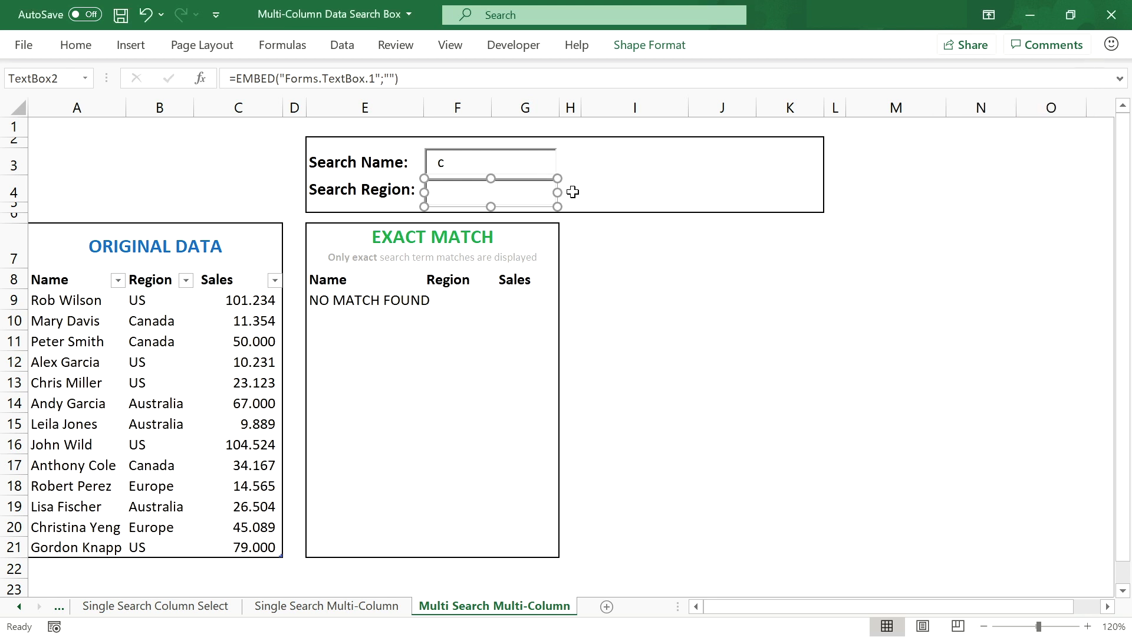
Turn off Design Mode and clear the text in the Search Name box.
click(514, 45)
click(429, 89)
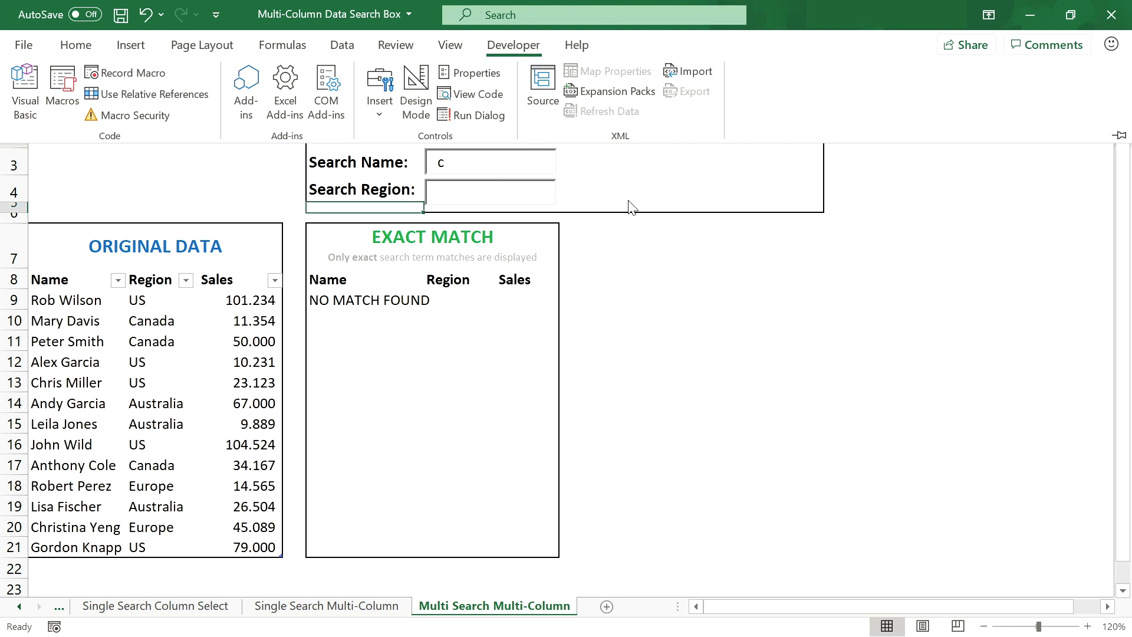
click(476, 163)
key(BackSpace)
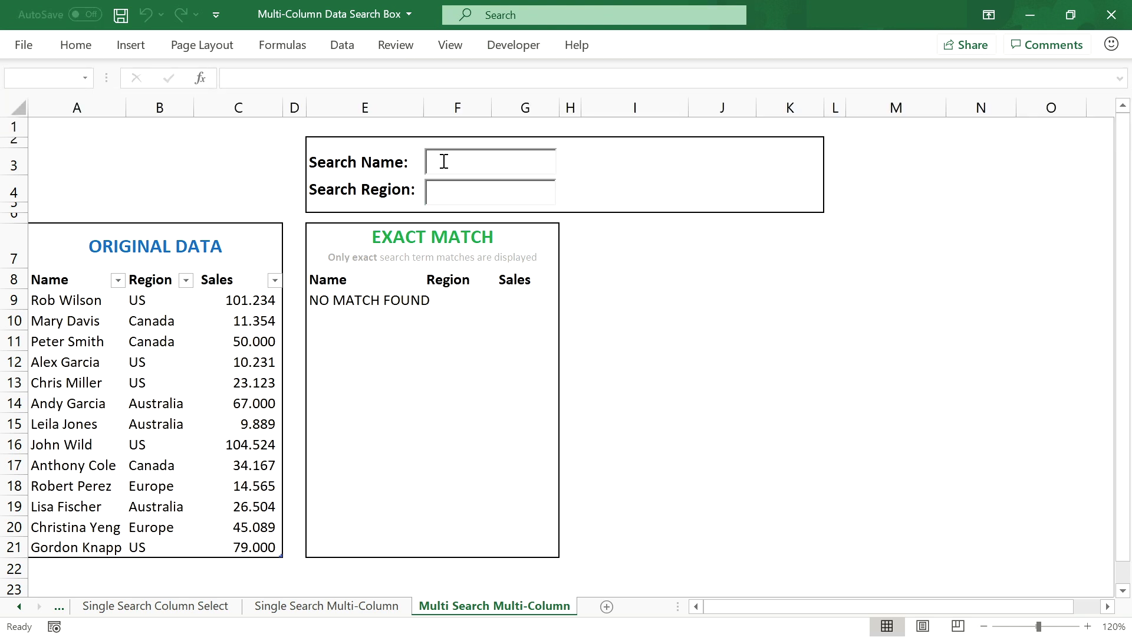
Remove the K3* and K4* multipliers from the Exact Match FILTER formula in E9.
click(336, 302)
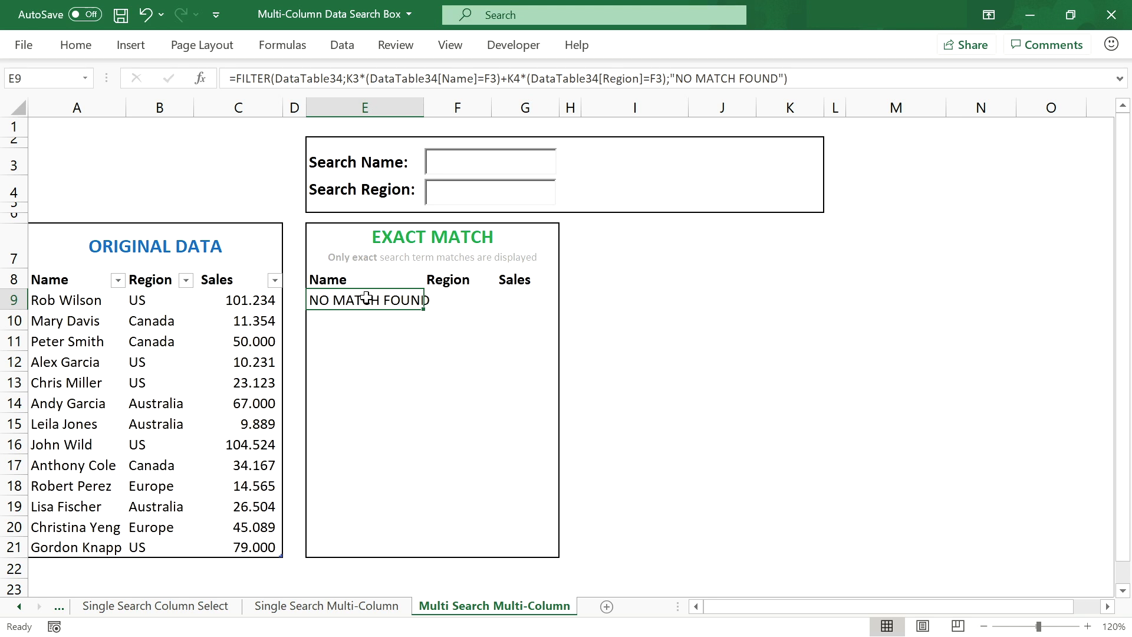
click(364, 78)
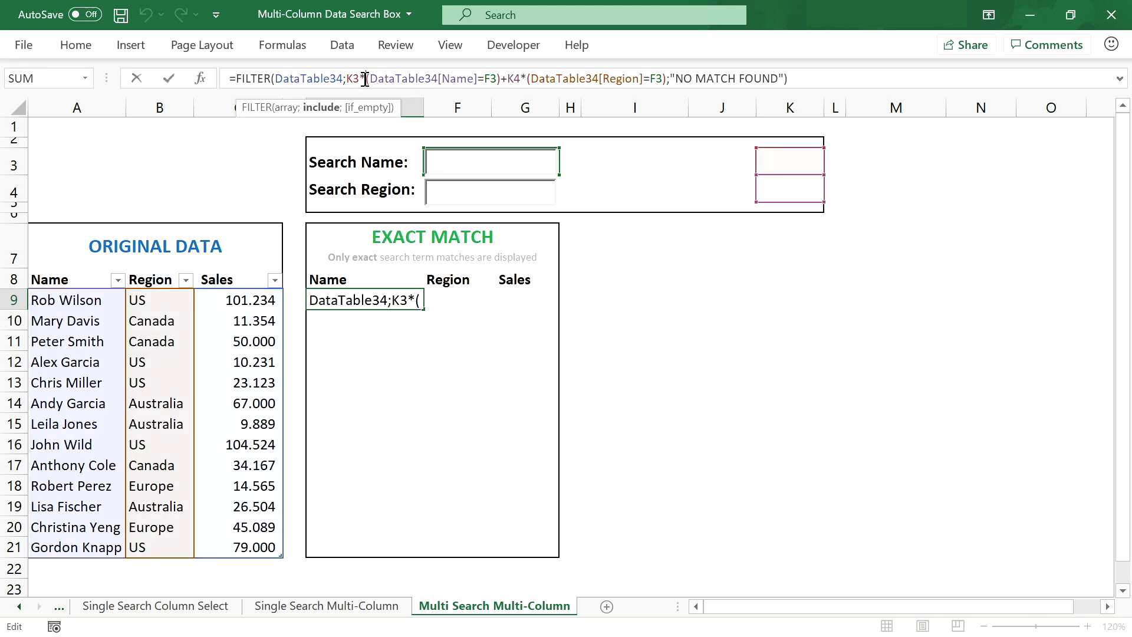
key(BackSpace)
key(BackSpace)
key(BackSpace)
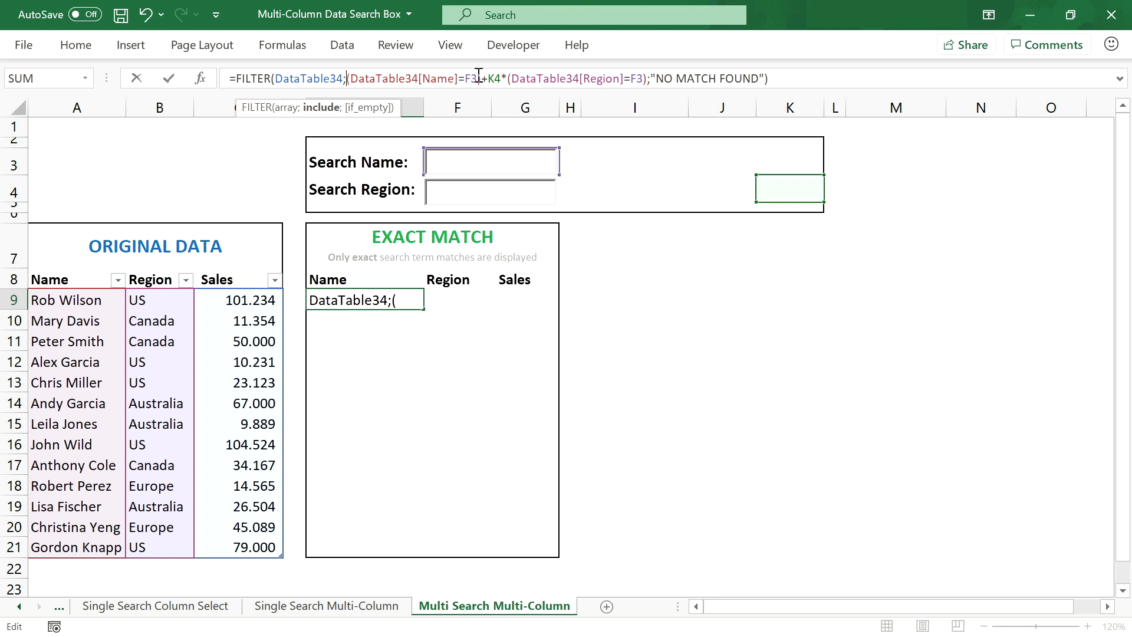
click(501, 79)
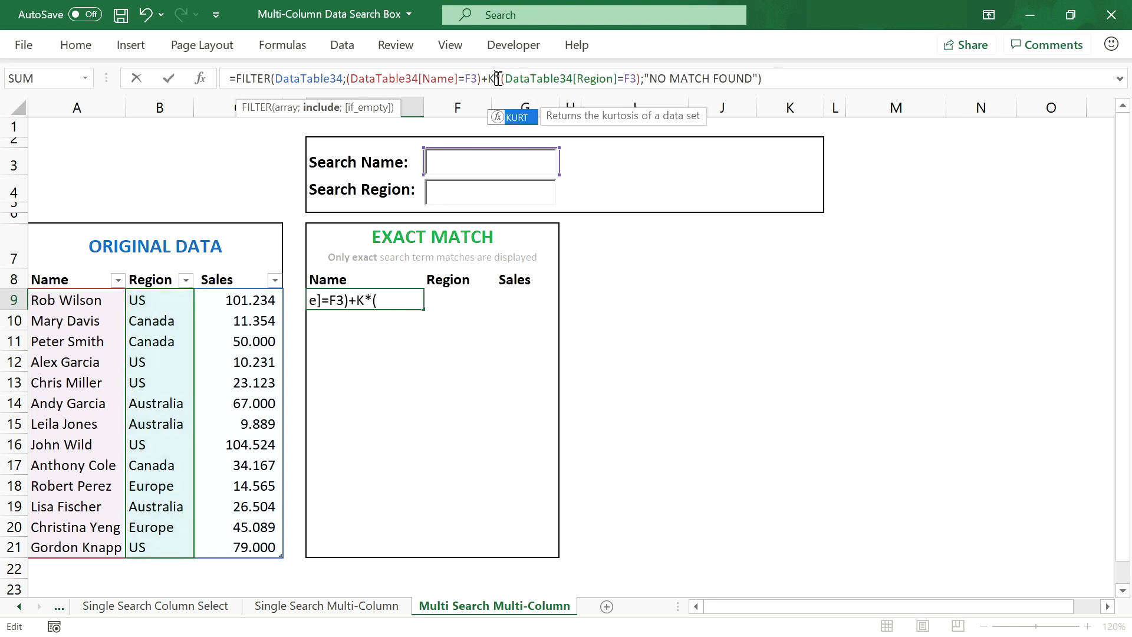
key(BackSpace)
key(BackSpace)
key(Delete)
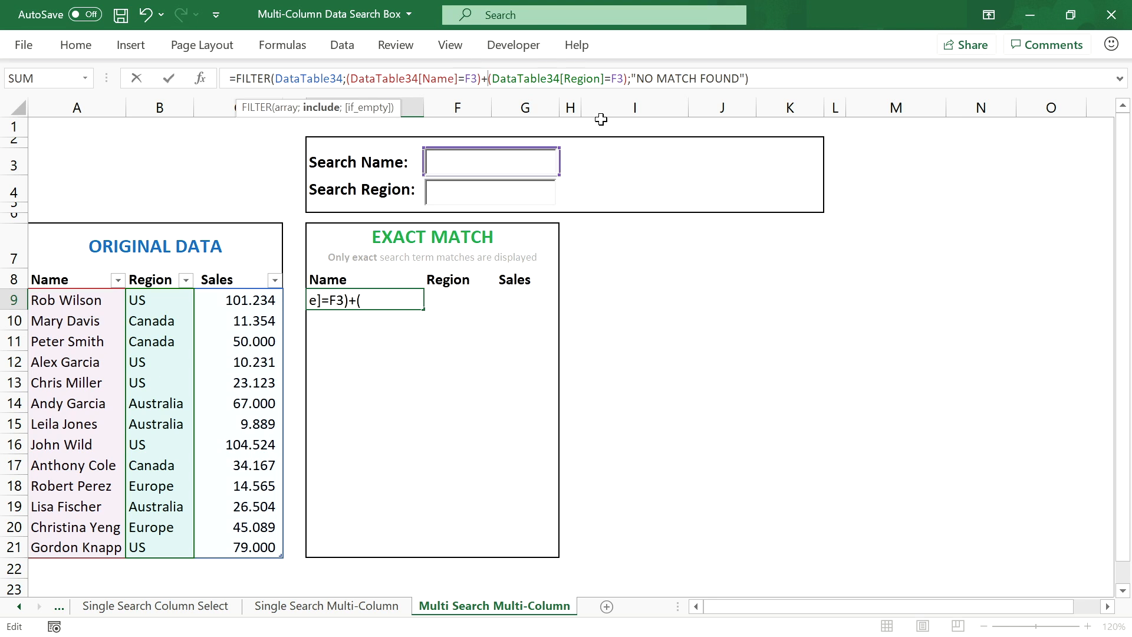
Make the Region condition in E9's formula refer to F4 and join the Name and Region conditions with *.
click(621, 79)
key(BackSpace)
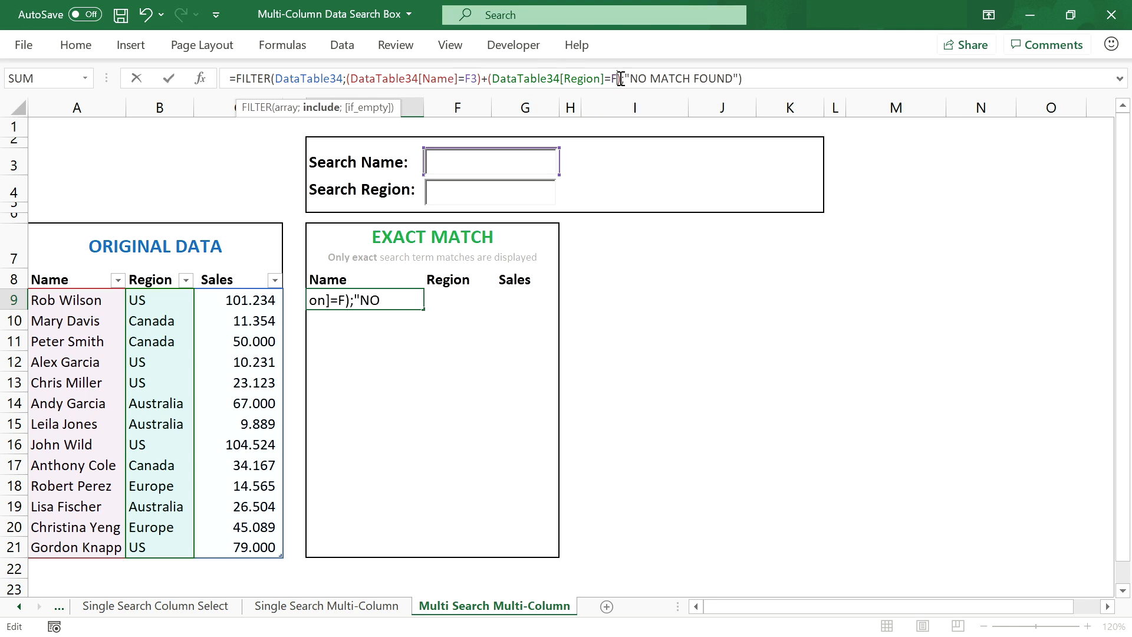
text(4)
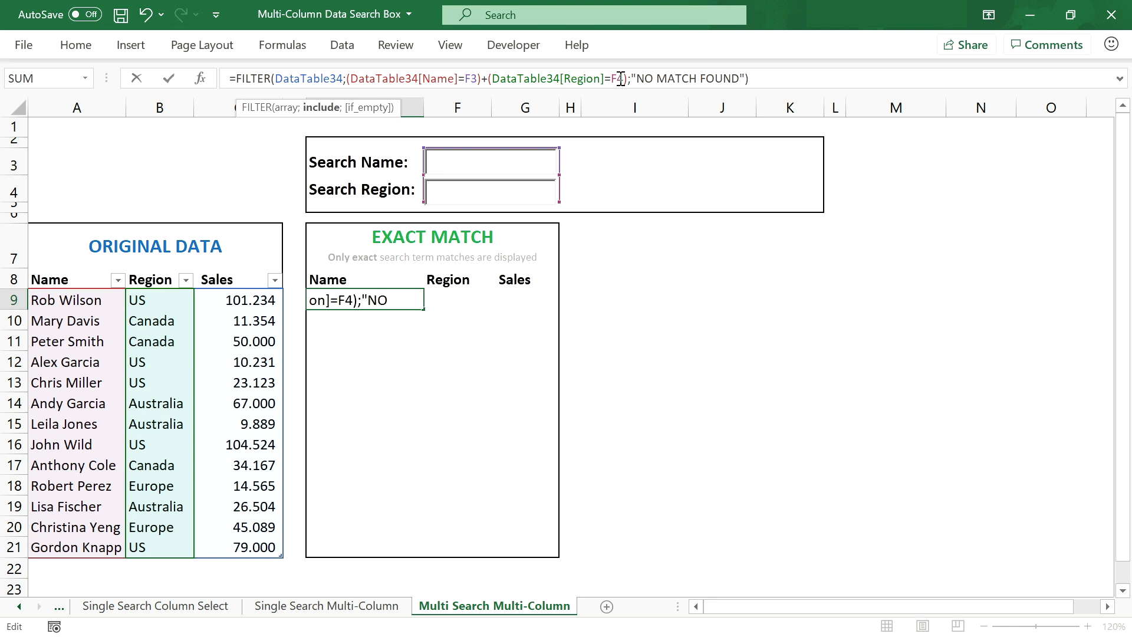
click(487, 79)
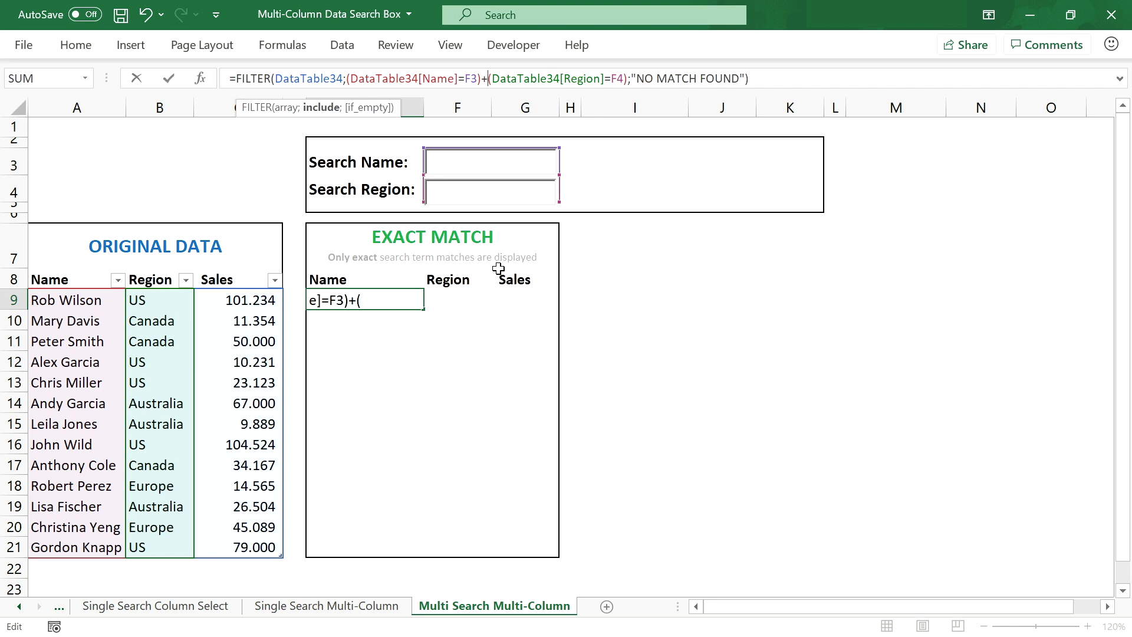
click(487, 78)
key(BackSpace)
text(*)
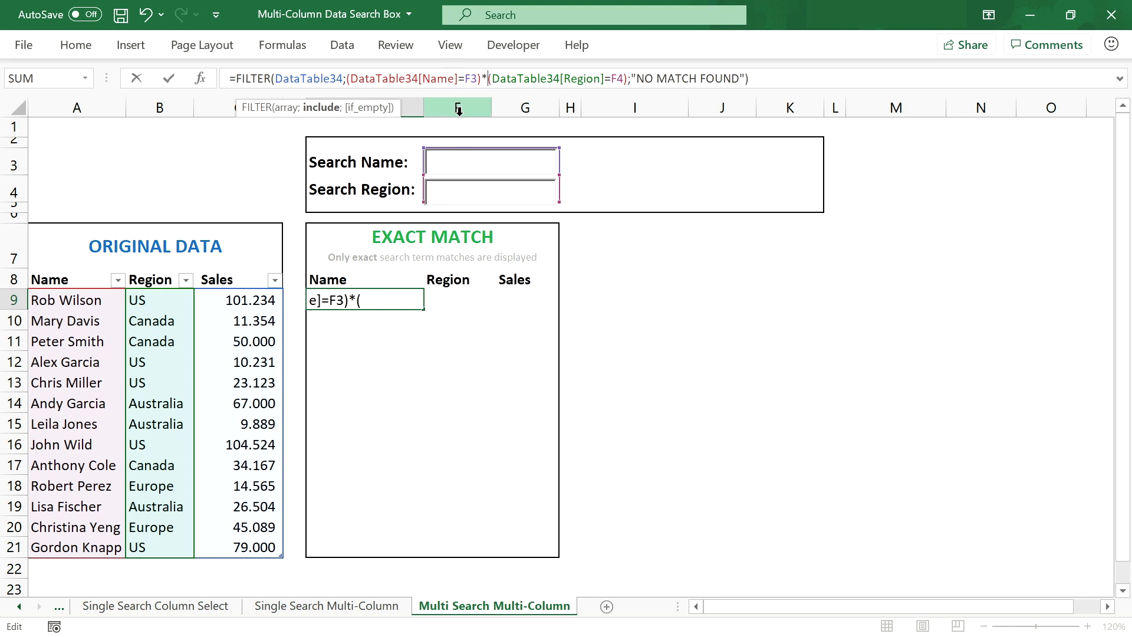
key(Return)
Test the Exact Match search with a full name from the table and region US, then clear both boxes and select E9.
click(457, 161)
text(A)
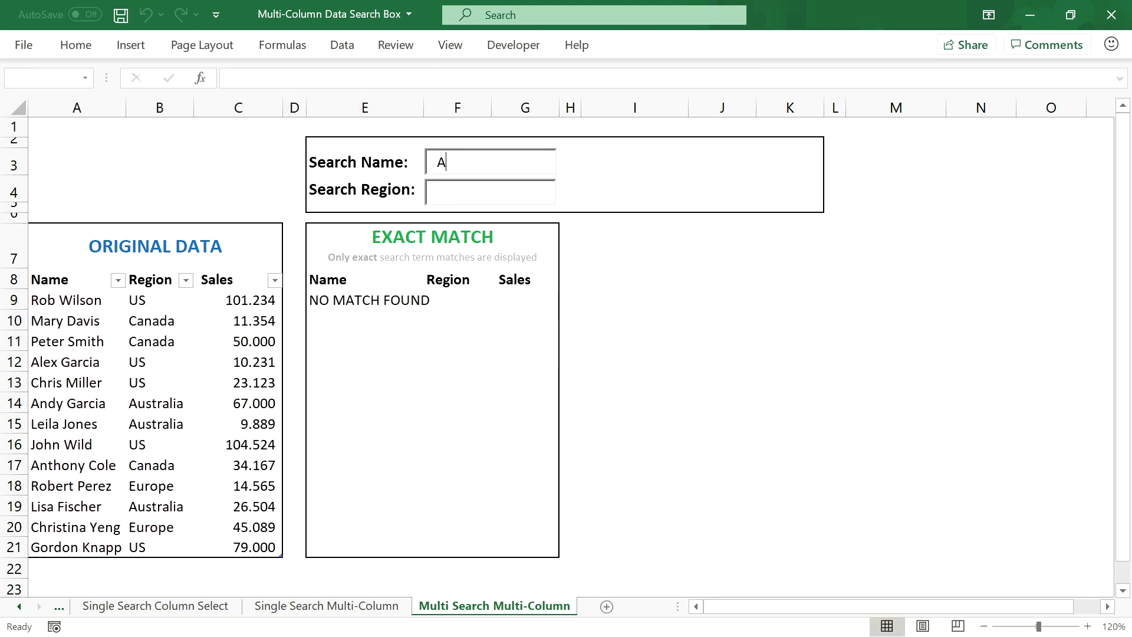
text(lex Garcia)
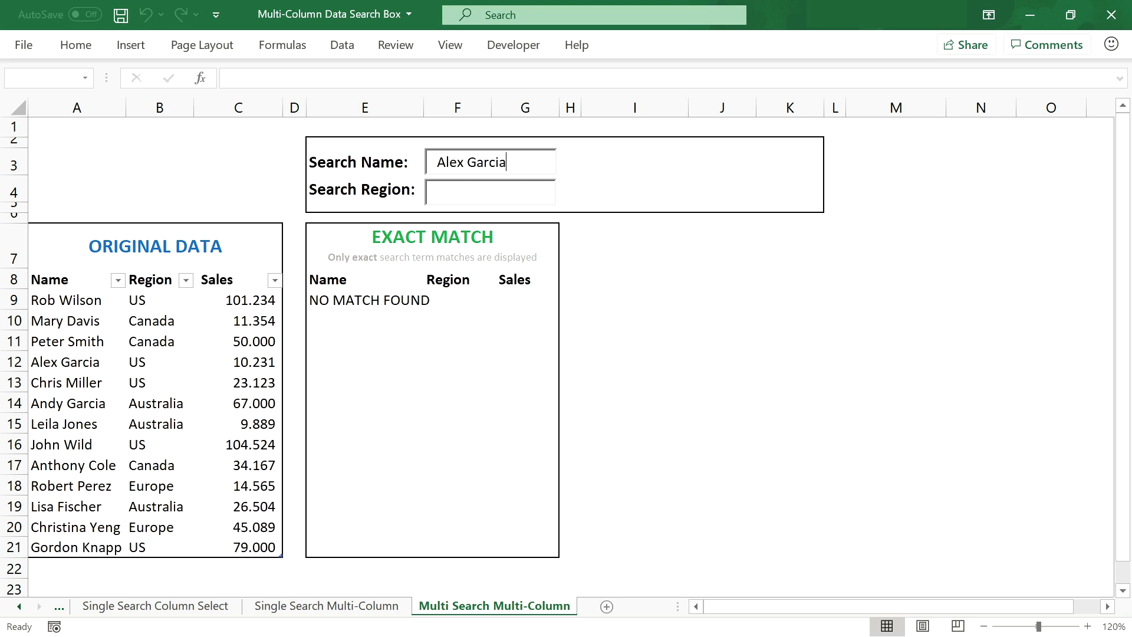
click(456, 194)
text(US)
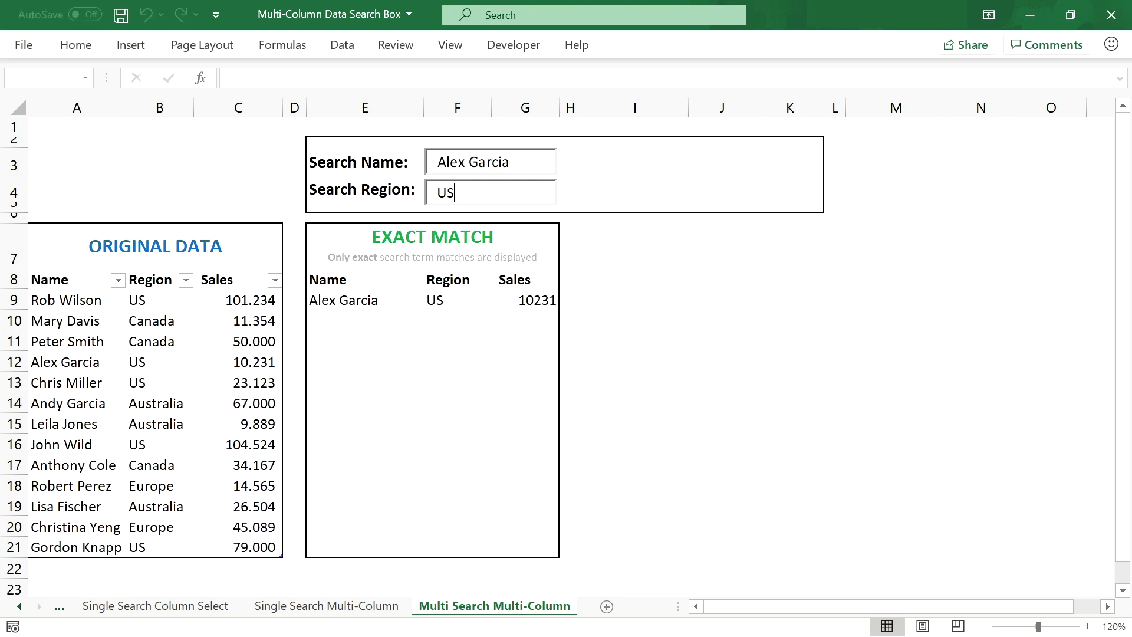
click(352, 295)
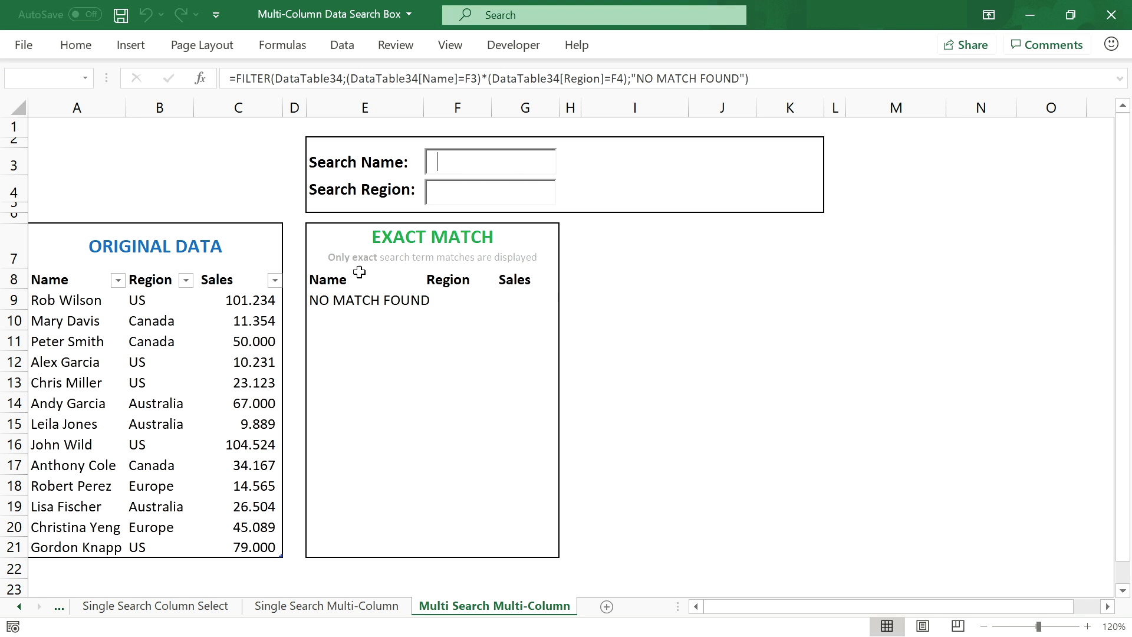
click(352, 298)
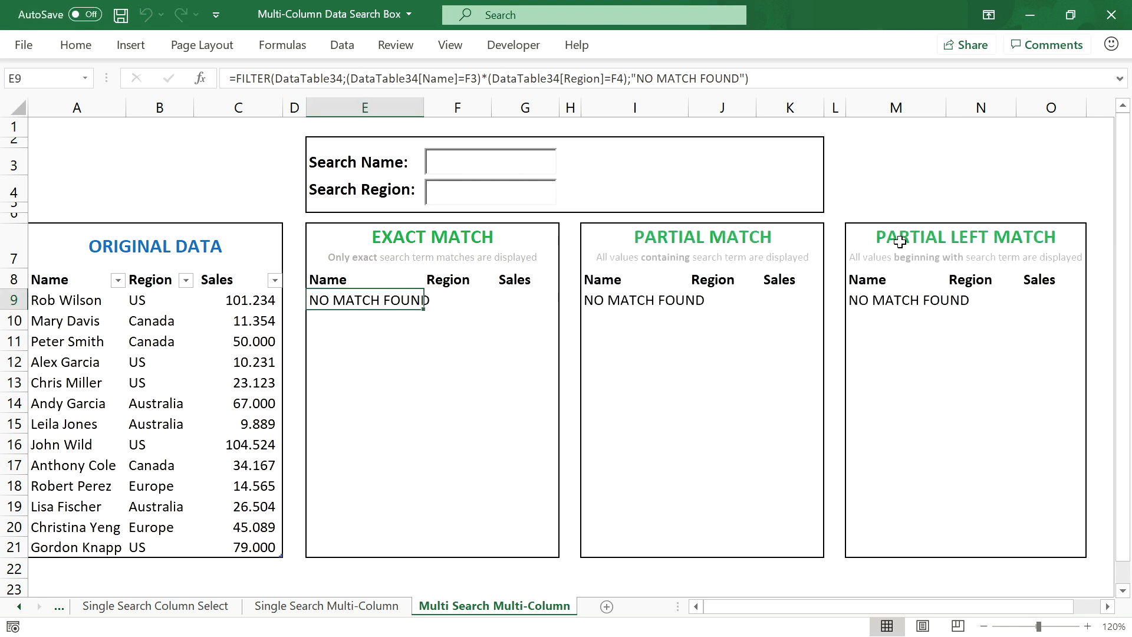
Remove the K3* and K4* multipliers from the Partial Match formula in I9 and join its two ISNUMBER conditions with *.
click(601, 303)
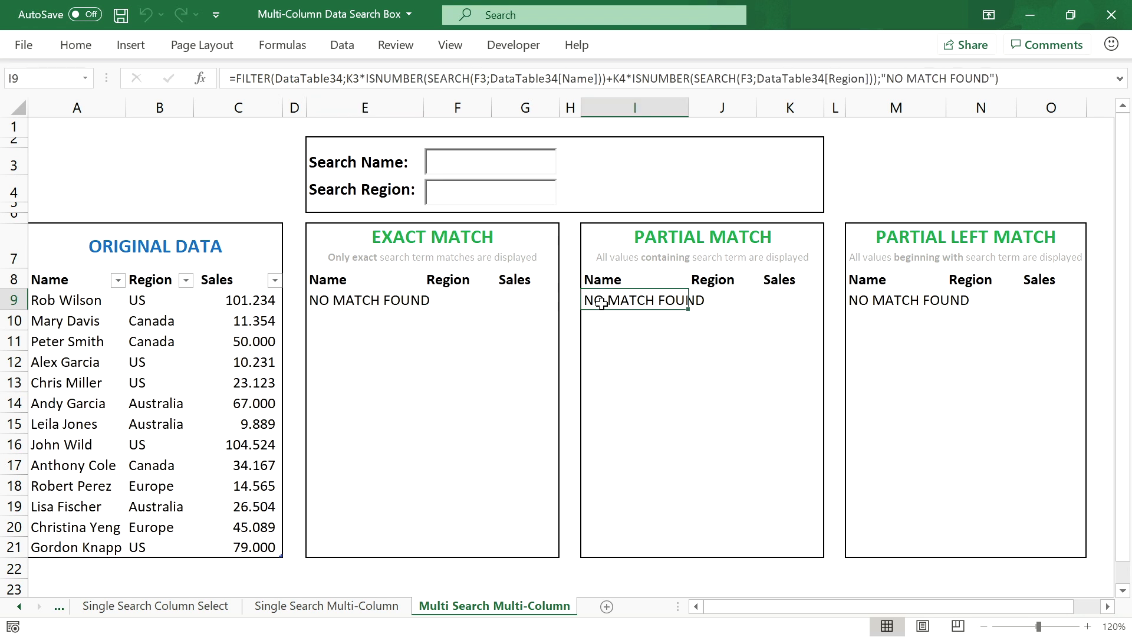
click(365, 78)
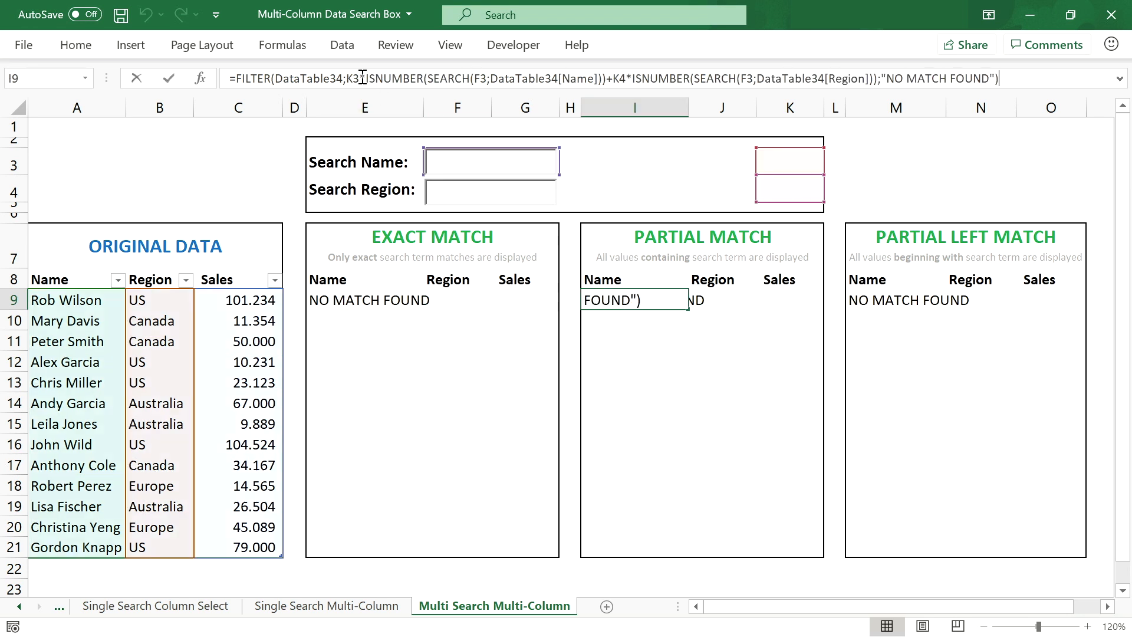
key(BackSpace)
key(BackSpace)
key(BackSpace)
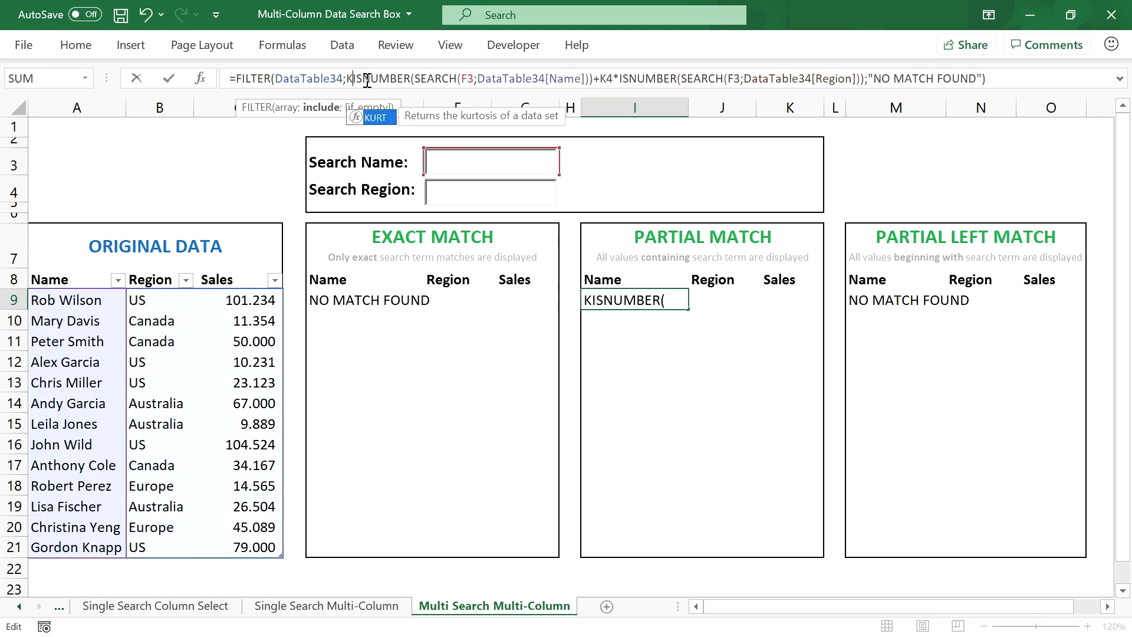
click(613, 79)
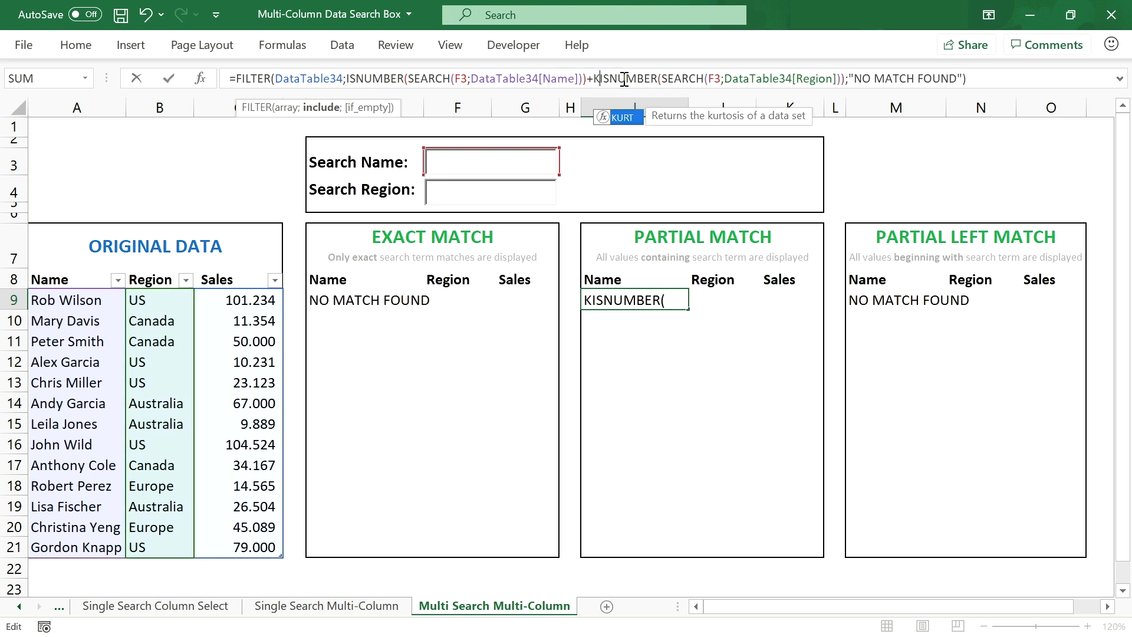
key(BackSpace)
key(BackSpace)
key(BackSpace)
key(BackSpace)
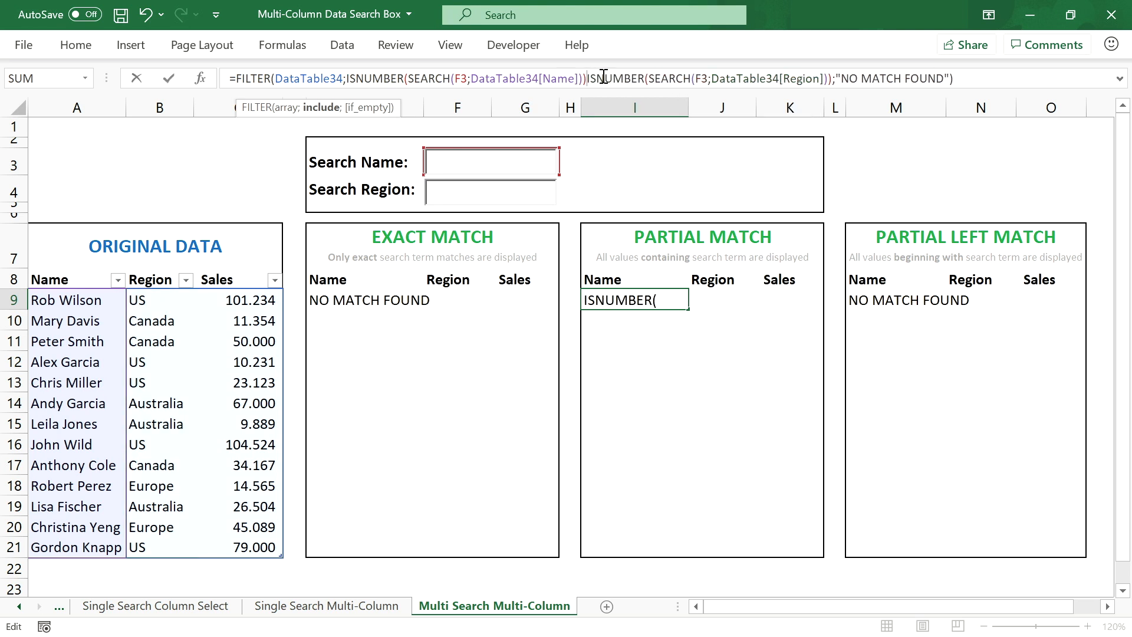
text(*)
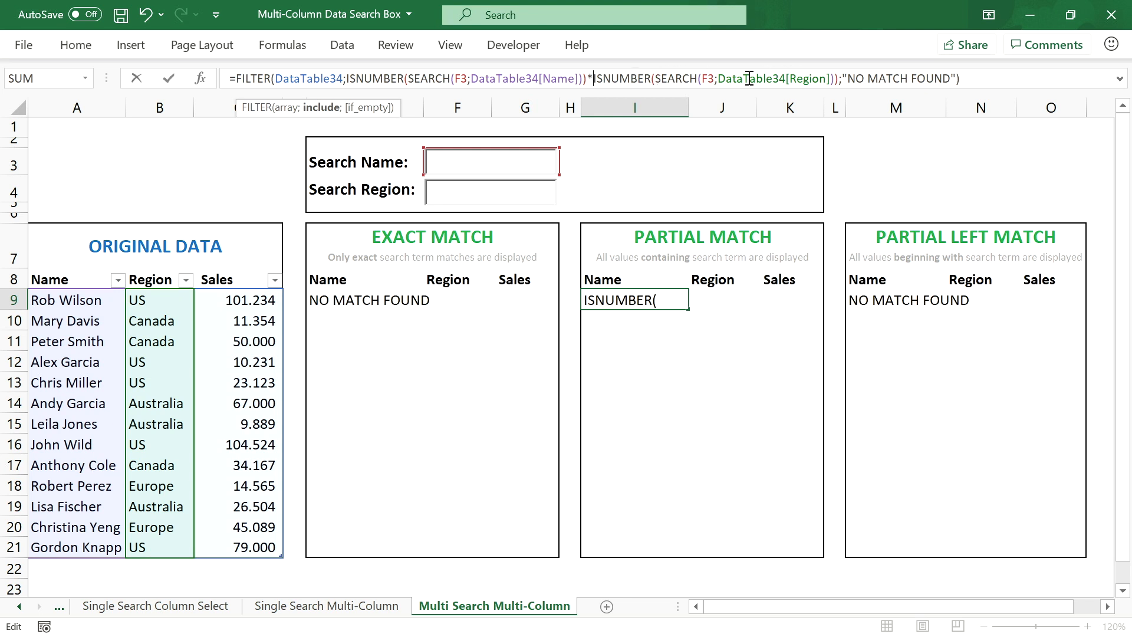
Change the Region SEARCH term in I9's formula to F4, commit the formula and reselect I9.
click(711, 74)
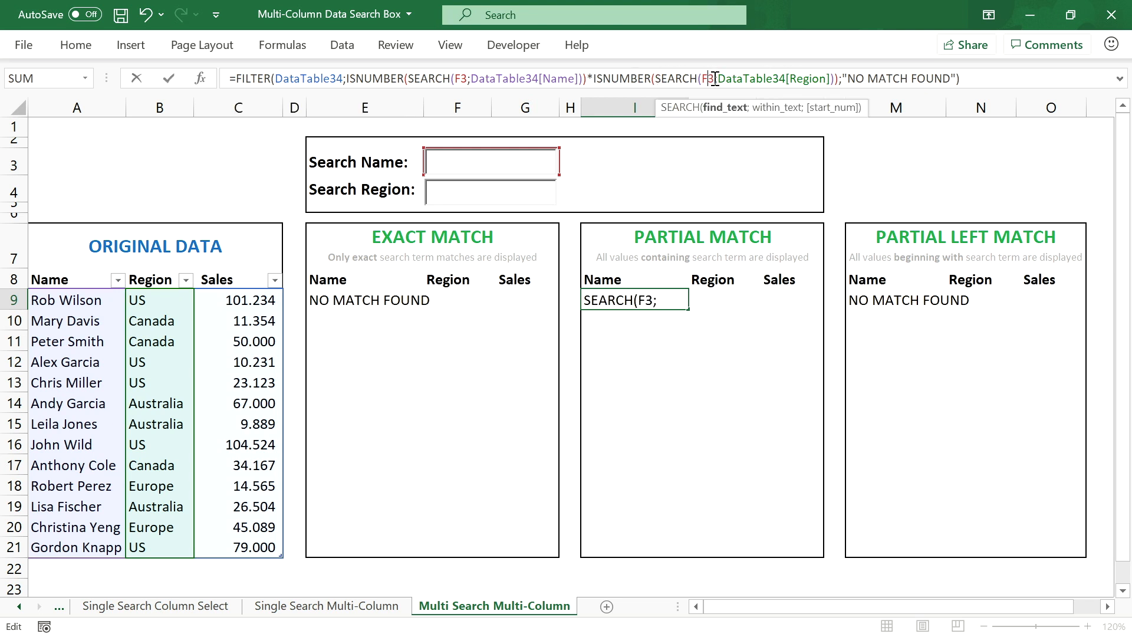
key(BackSpace)
text(4)
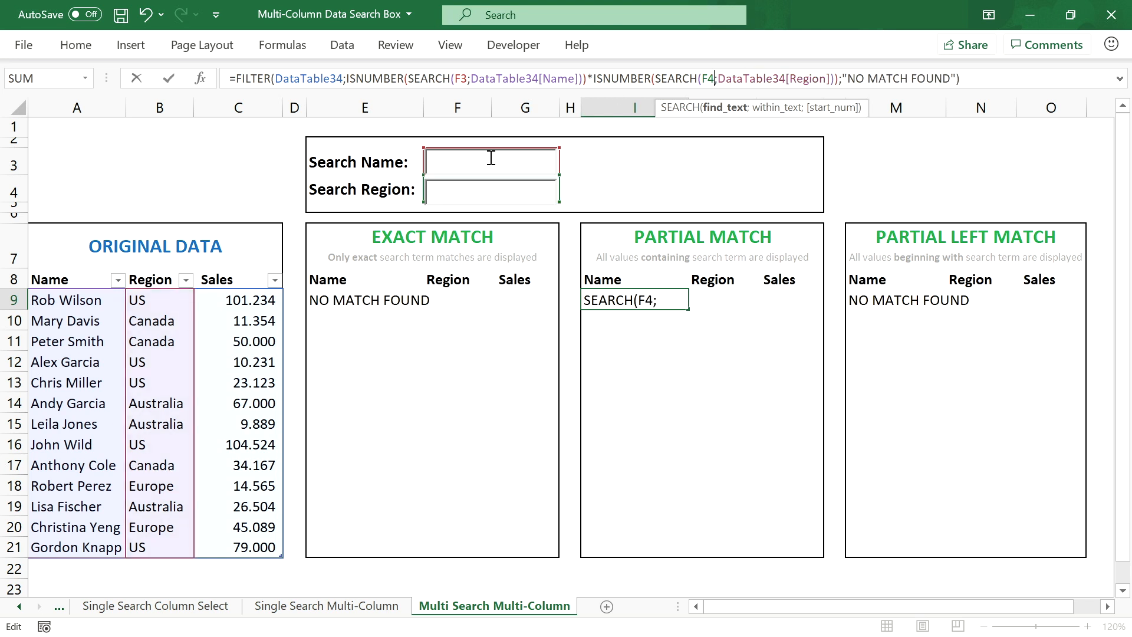
key(Return)
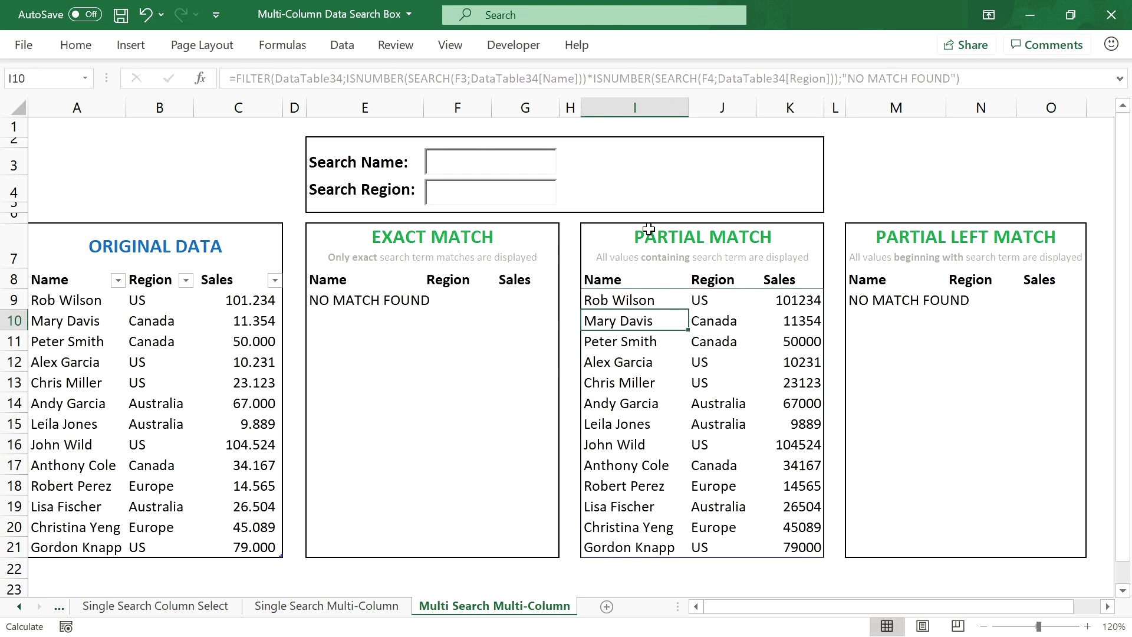
click(646, 299)
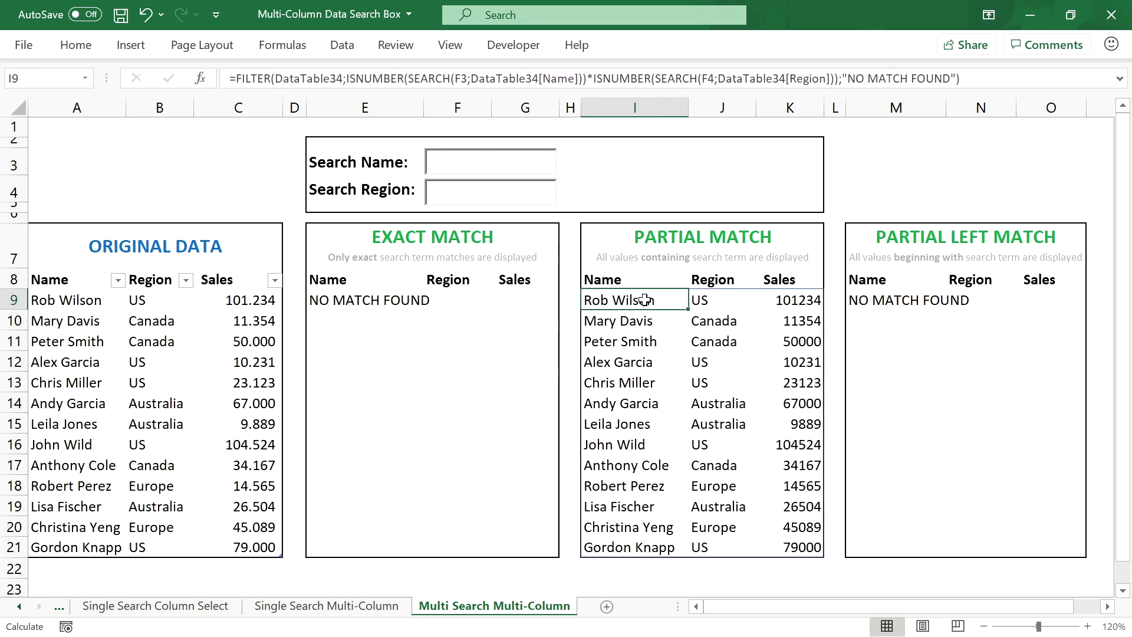
Test the Partial Match search with "r" in the Search Name box and "u" in the Search Region box.
click(489, 164)
text(r)
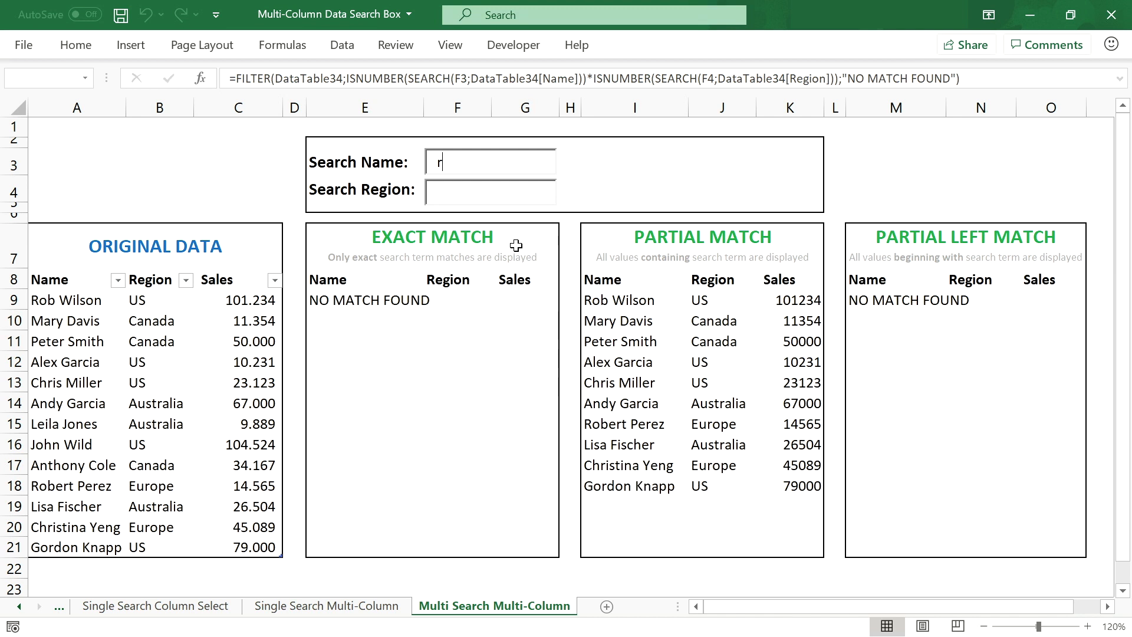
click(501, 190)
text(u)
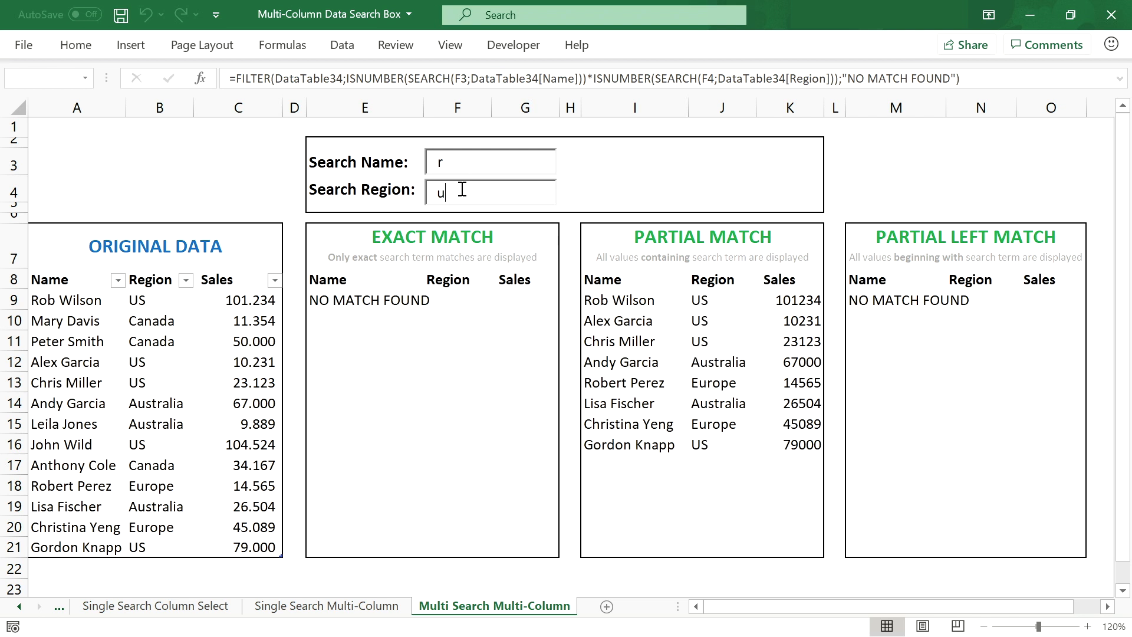
Test the Partial Match search with region "us" and name "ro", then clear both search boxes.
text(s)
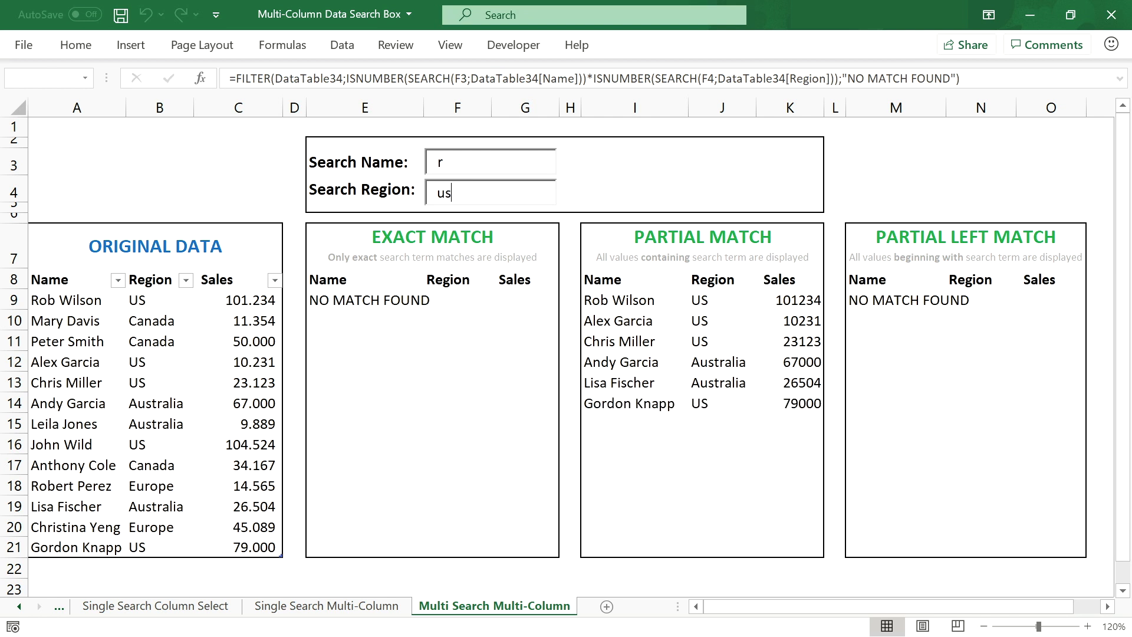
click(457, 163)
text(o)
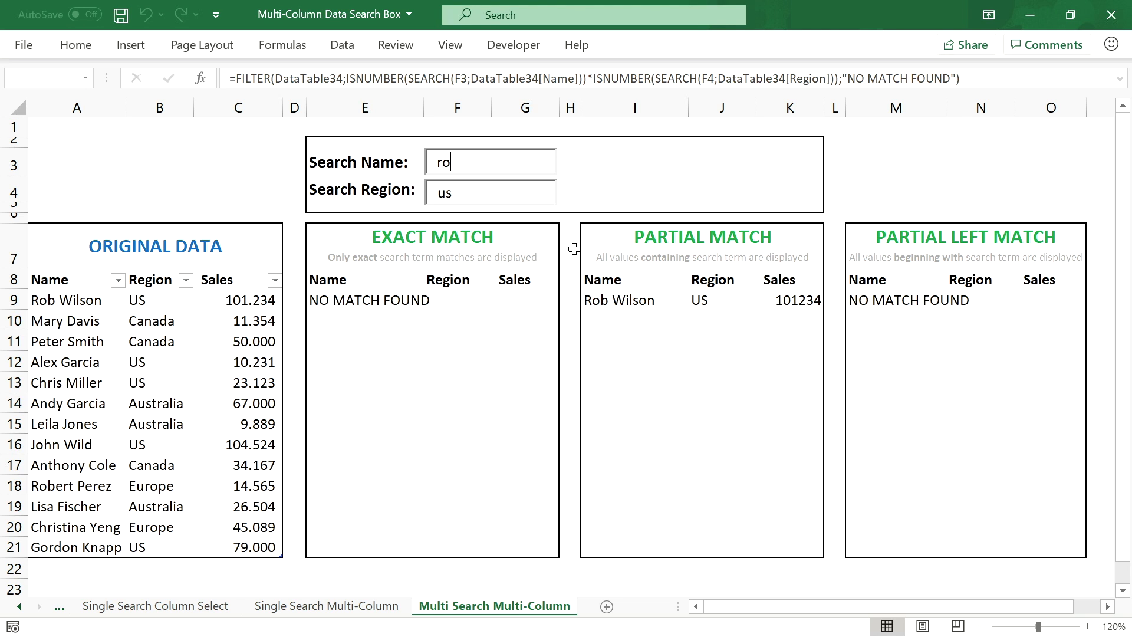
key(BackSpace)
key(BackSpace)
click(488, 187)
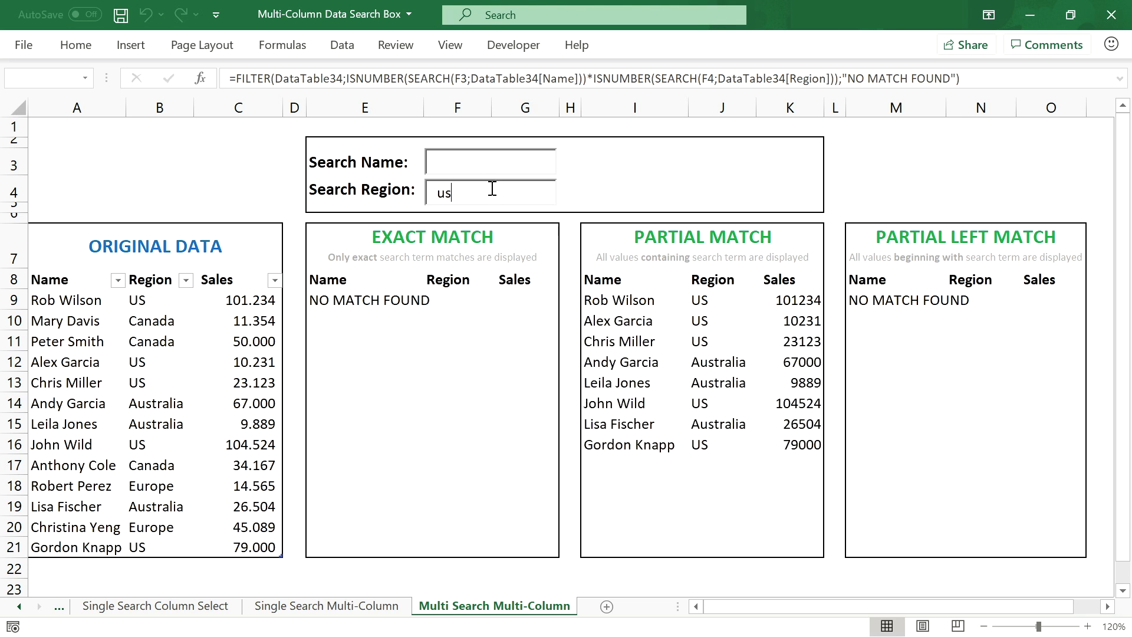
key(BackSpace)
key(BackSpace)
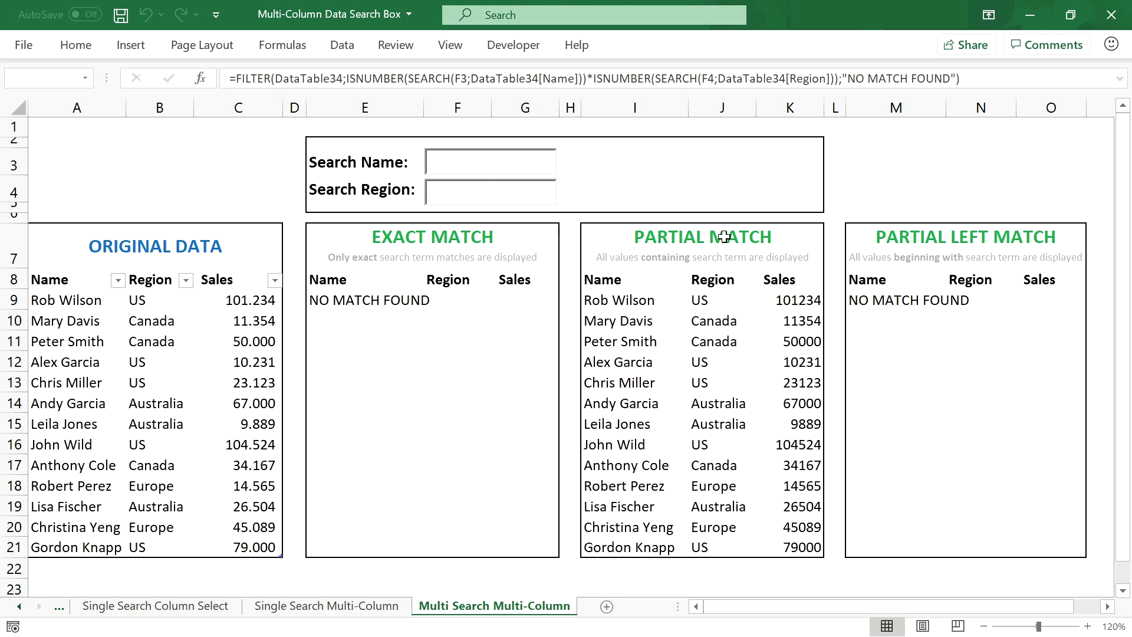
Remove the K3* and K4* multipliers from the Partial Left Match formula in M9 and join its two LEFT conditions with *.
click(614, 296)
click(866, 302)
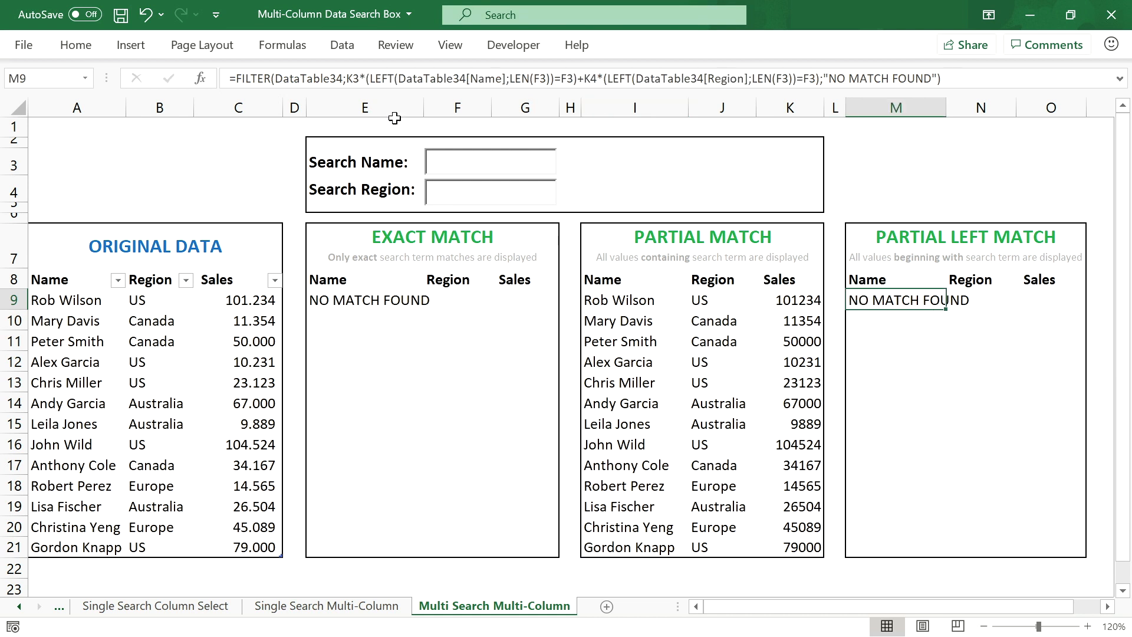
click(367, 78)
key(BackSpace)
key(BackSpace)
key(BackSpace)
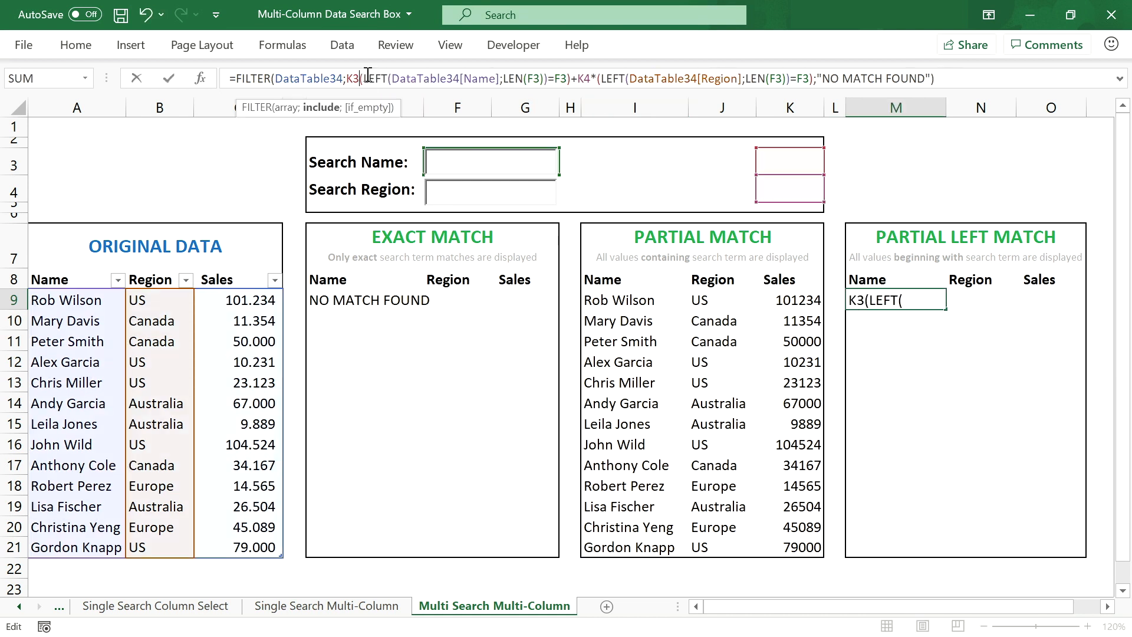
click(577, 79)
key(BackSpace)
key(BackSpace)
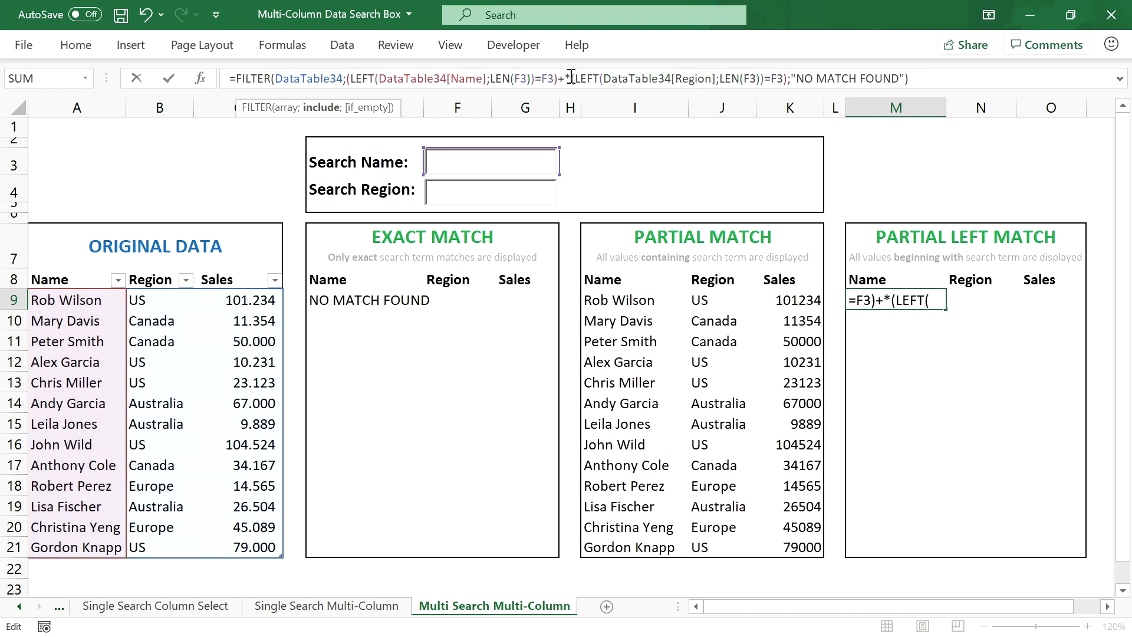
key(BackSpace)
key(BackSpace)
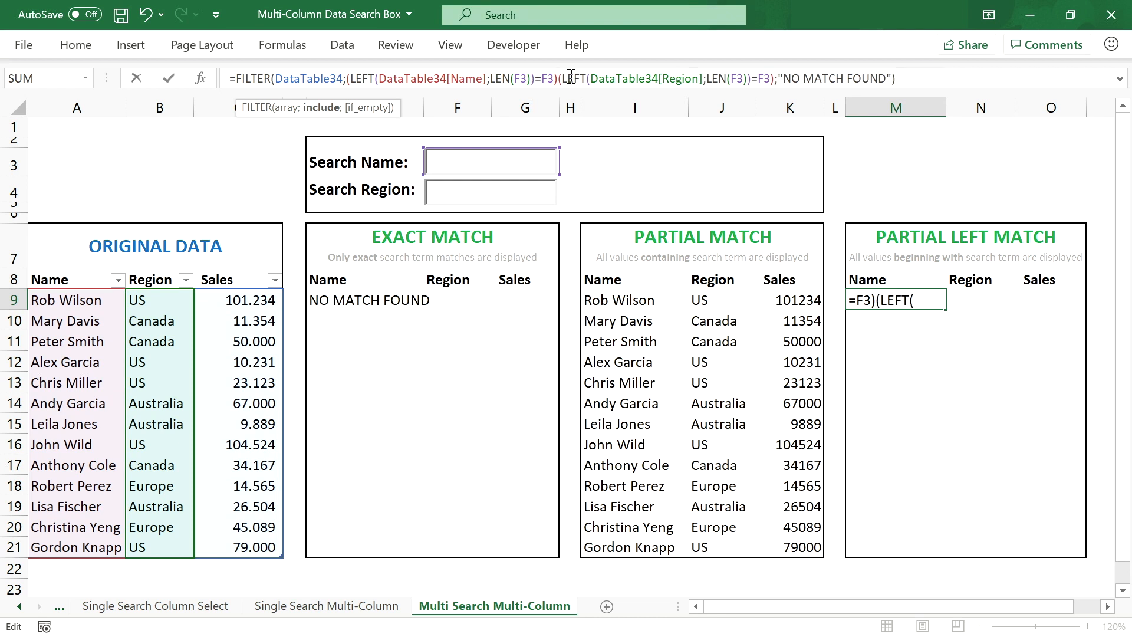
text(*)
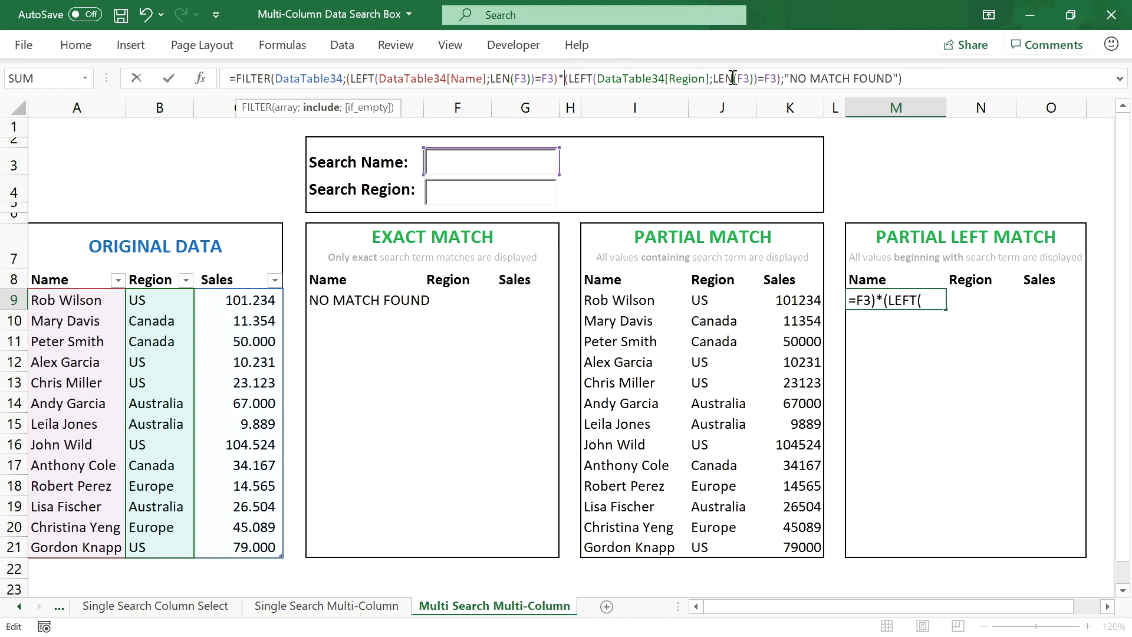
Change both F3 references in the Region condition of M9's formula to F4, commit the formula and reselect M9.
click(752, 79)
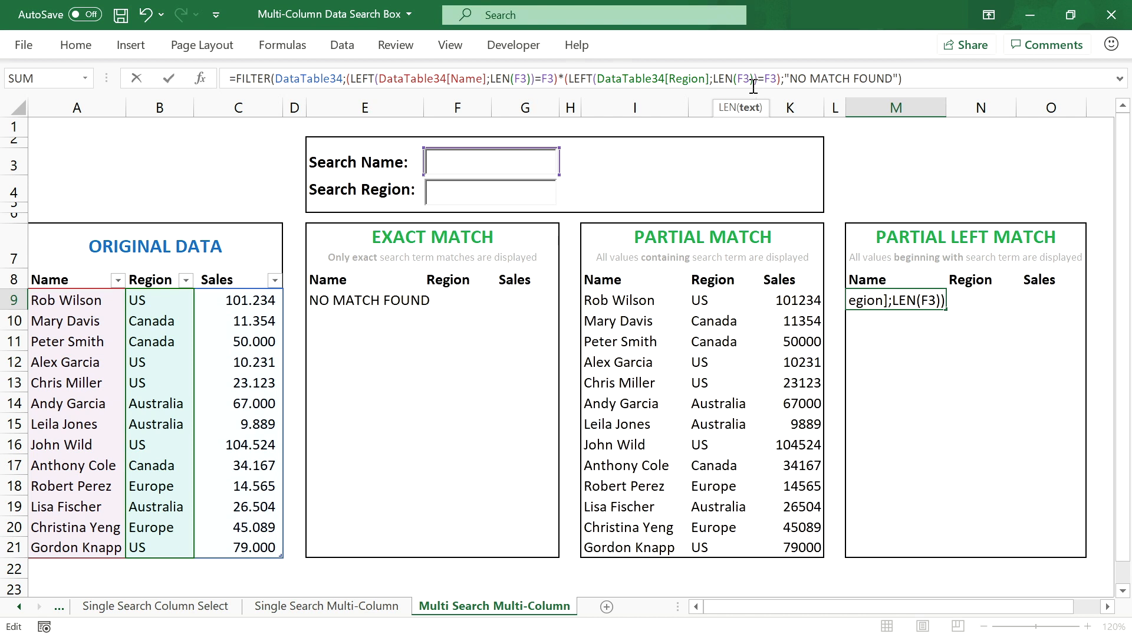
key(BackSpace)
text(4)
click(778, 78)
key(BackSpace)
text(4)
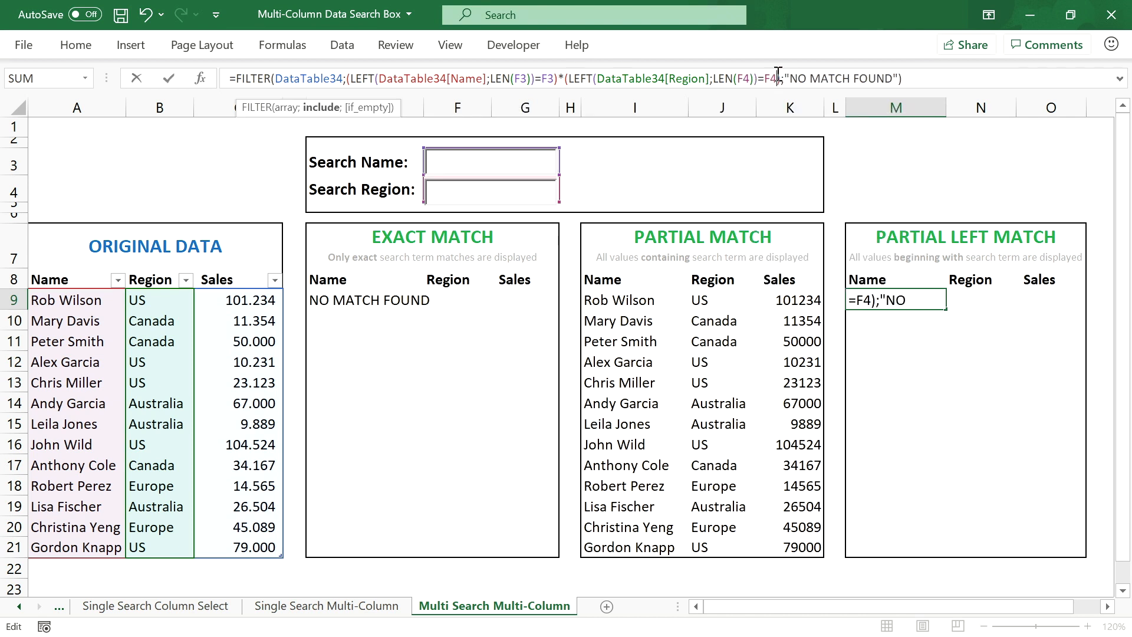
key(Return)
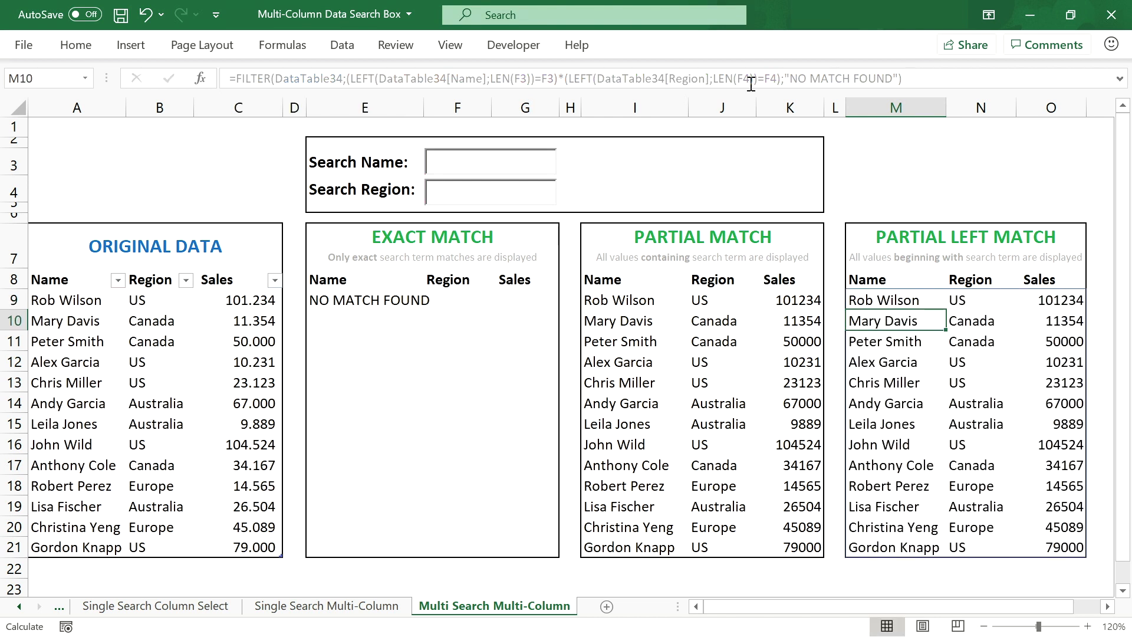
click(863, 301)
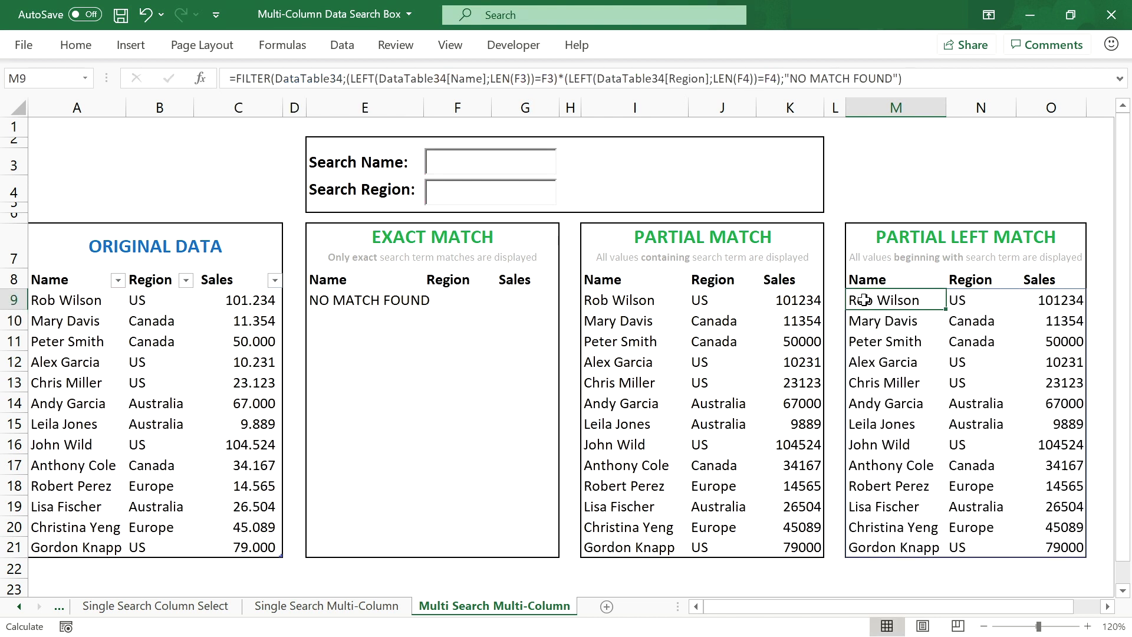
Test the Partial Left Match search with name "r" and region "u", then clear both search boxes.
click(442, 160)
text(r)
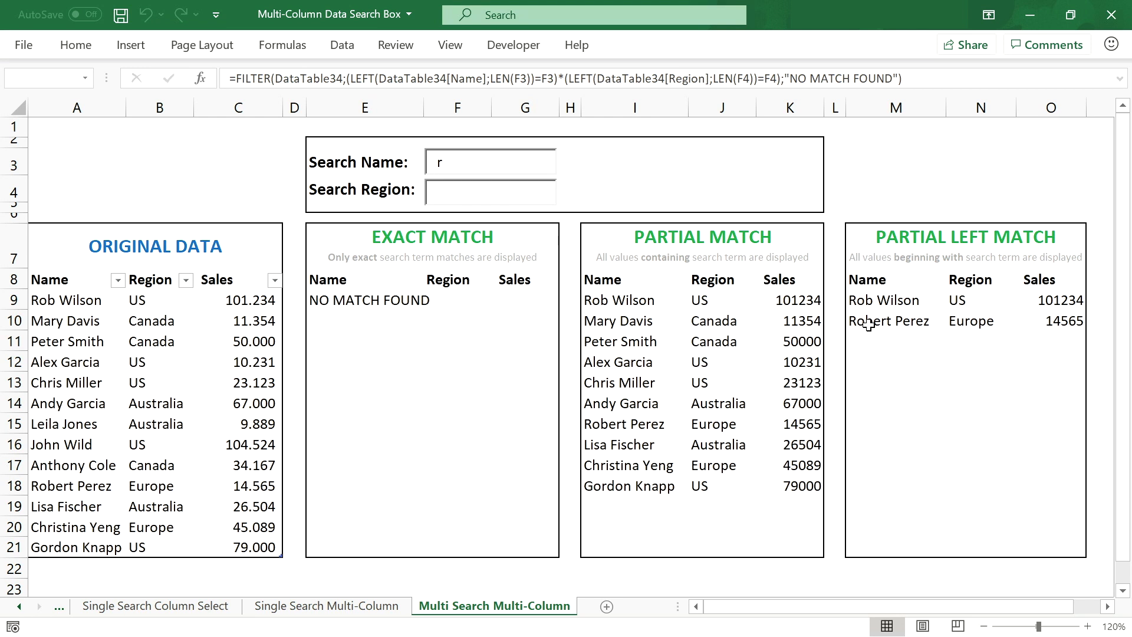
click(462, 190)
text(u)
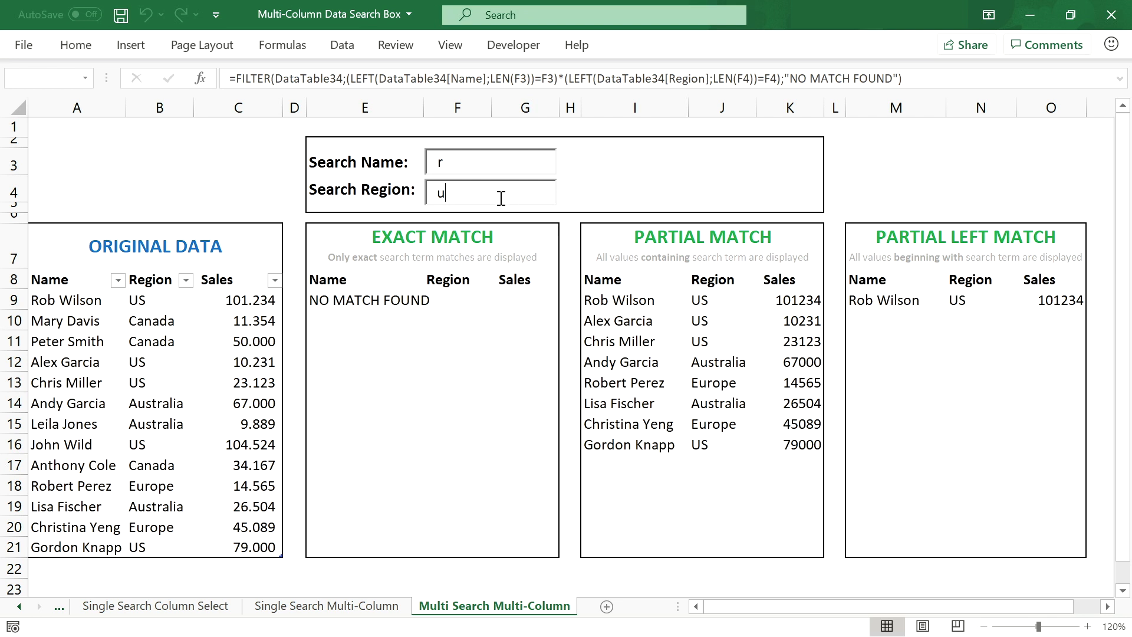
key(BackSpace)
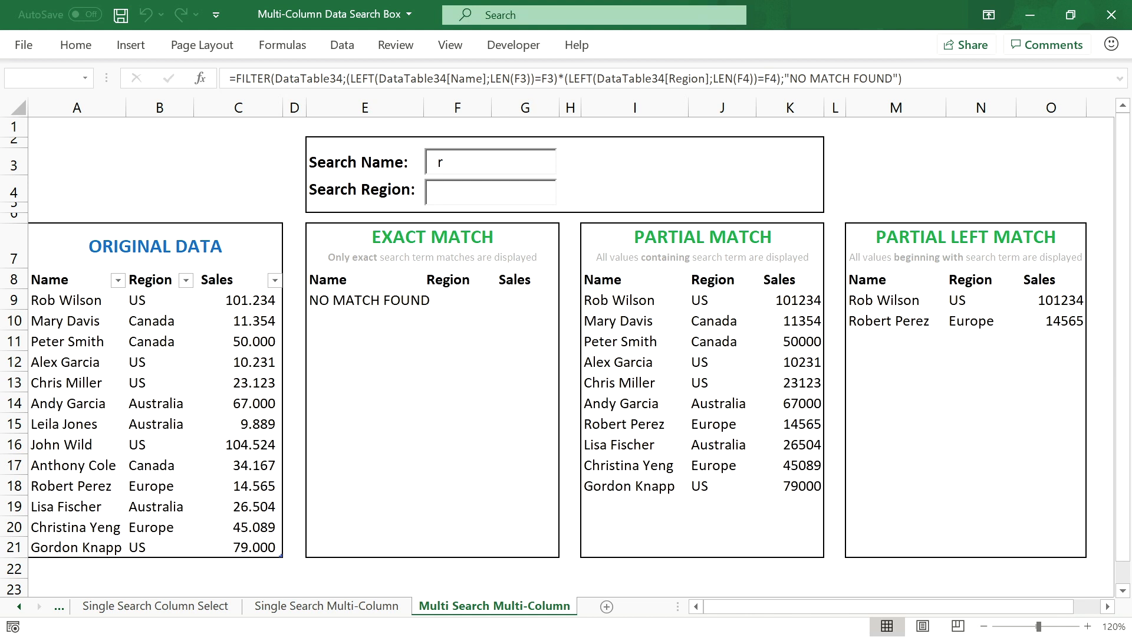
click(495, 166)
key(BackSpace)
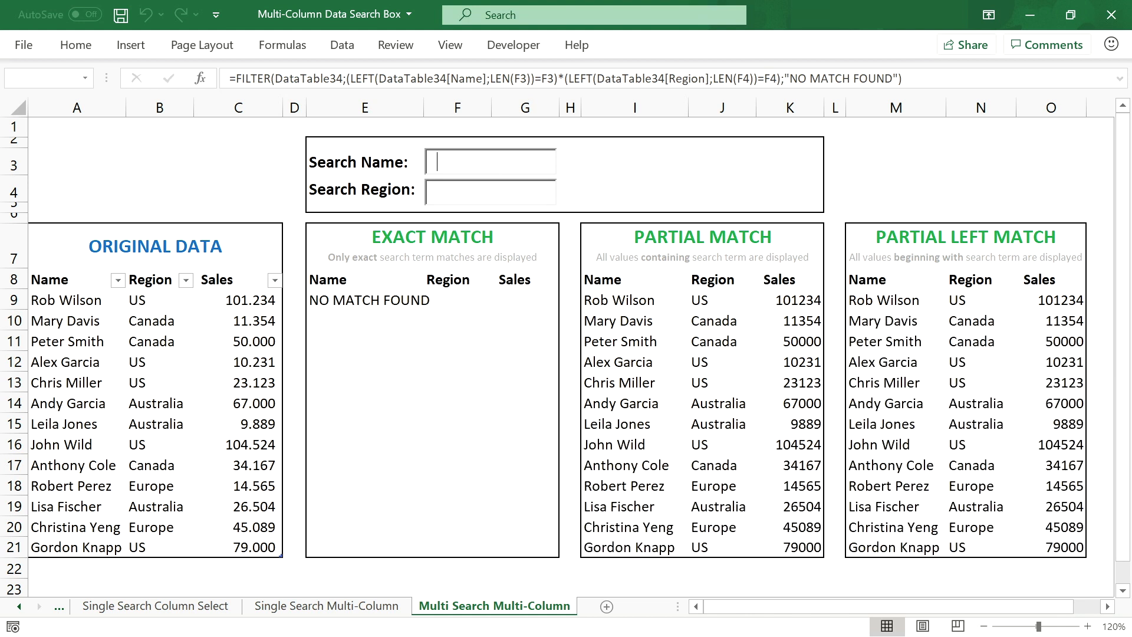
Test the Partial Left Match search with name "c" and region "e", then clear both search boxes.
text(c)
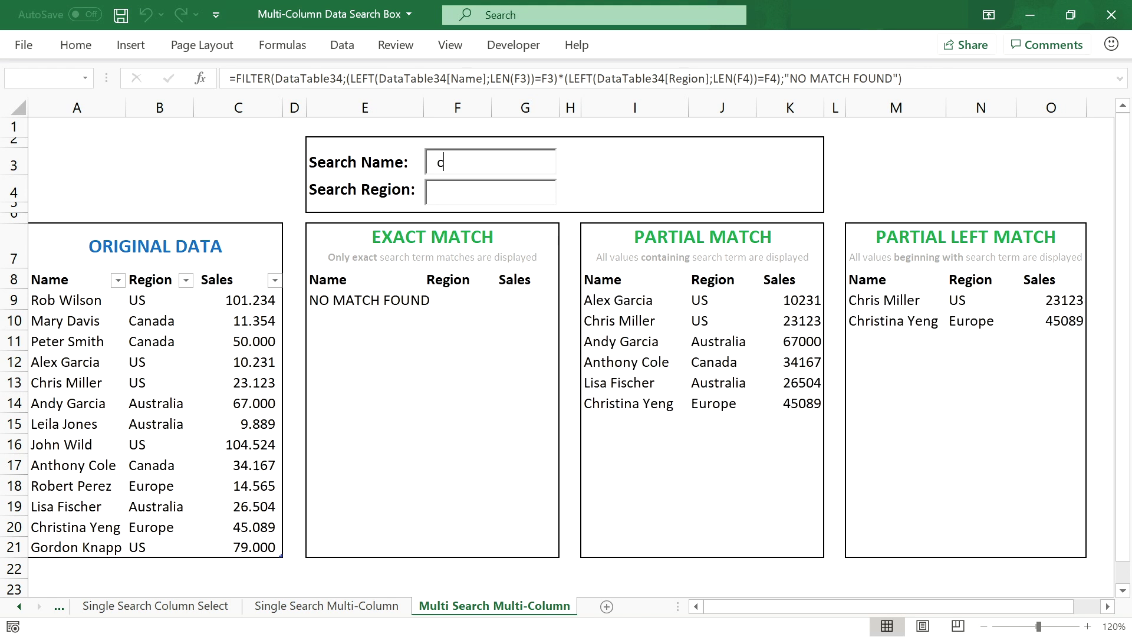
click(498, 190)
text(e)
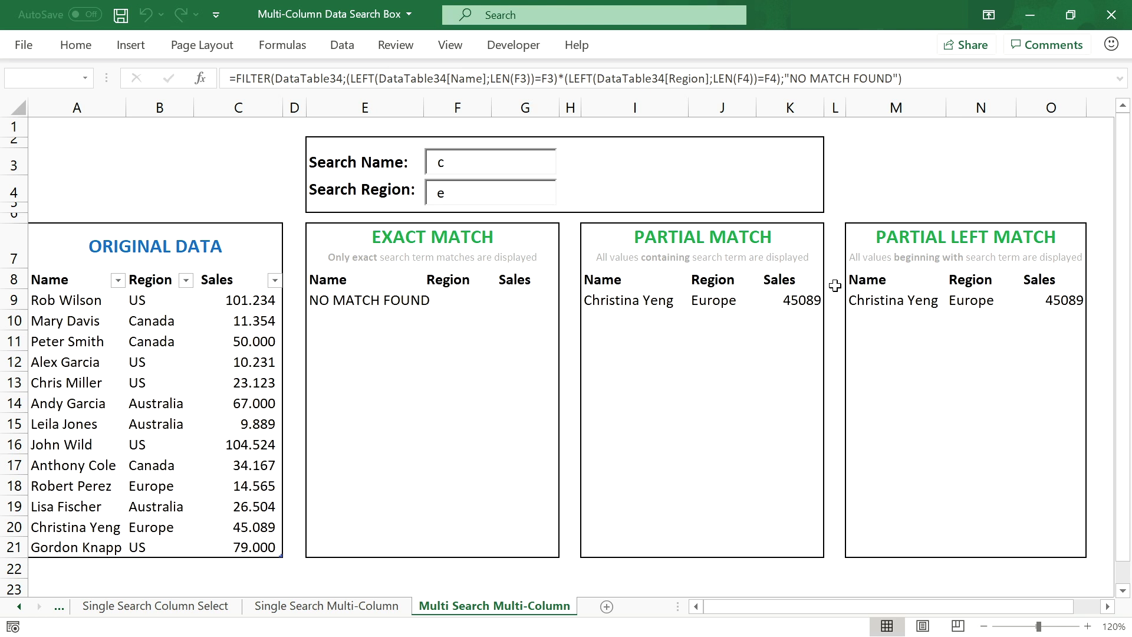
click(479, 188)
key(BackSpace)
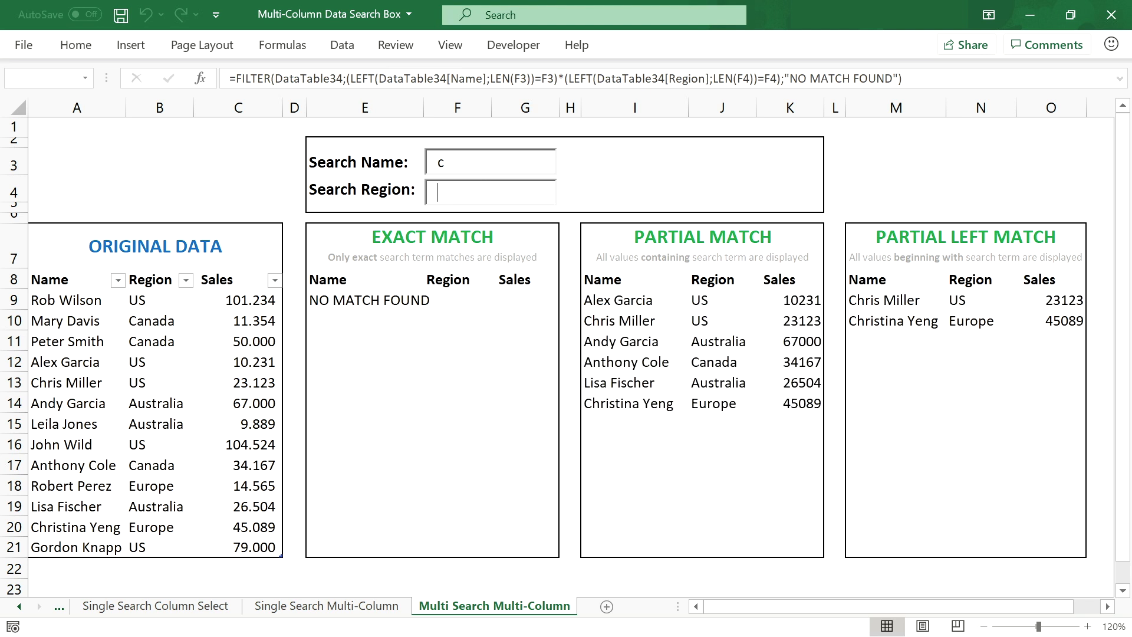
click(461, 160)
key(BackSpace)
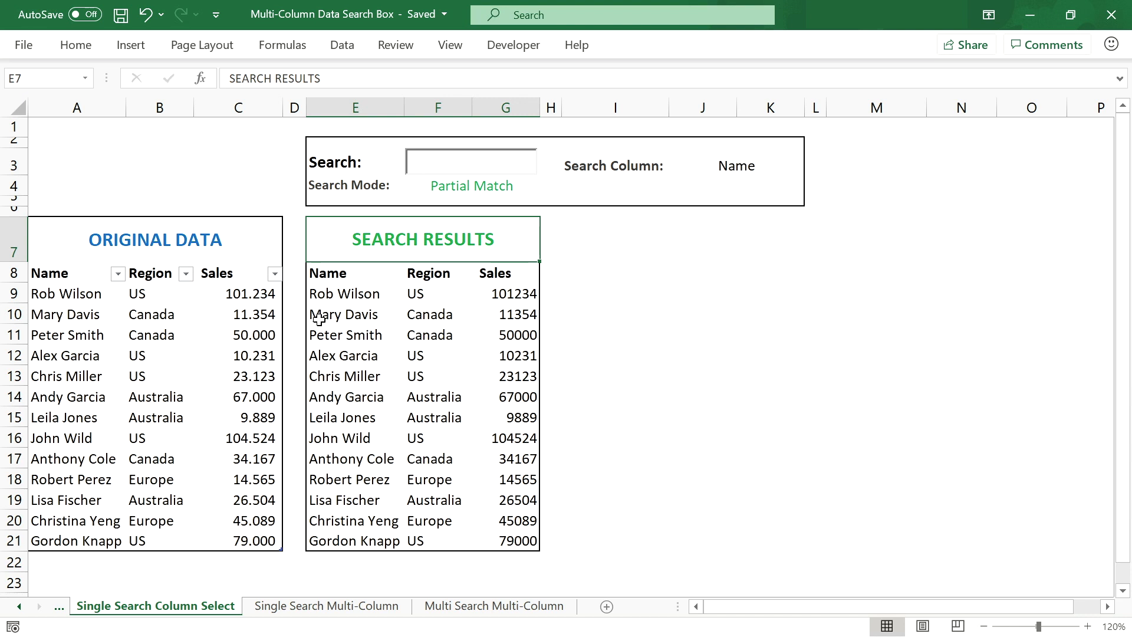
Enlarge the formula display to examine the whole IFS formula in E9, then exit the formula and collapse the display.
click(321, 297)
click(1117, 73)
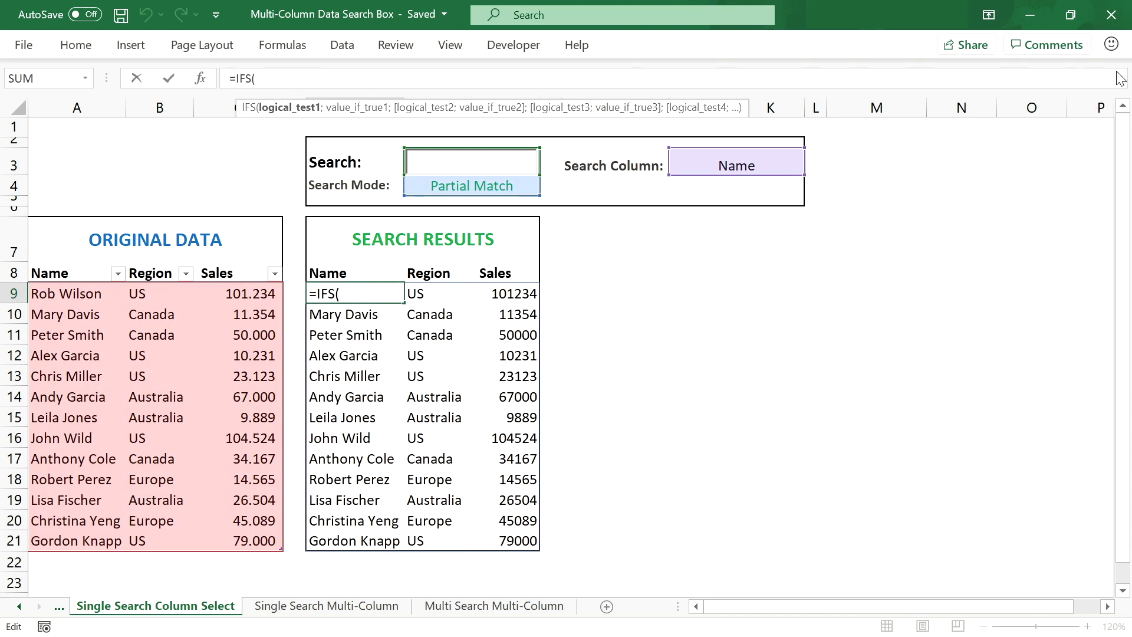
click(1120, 78)
click(627, 112)
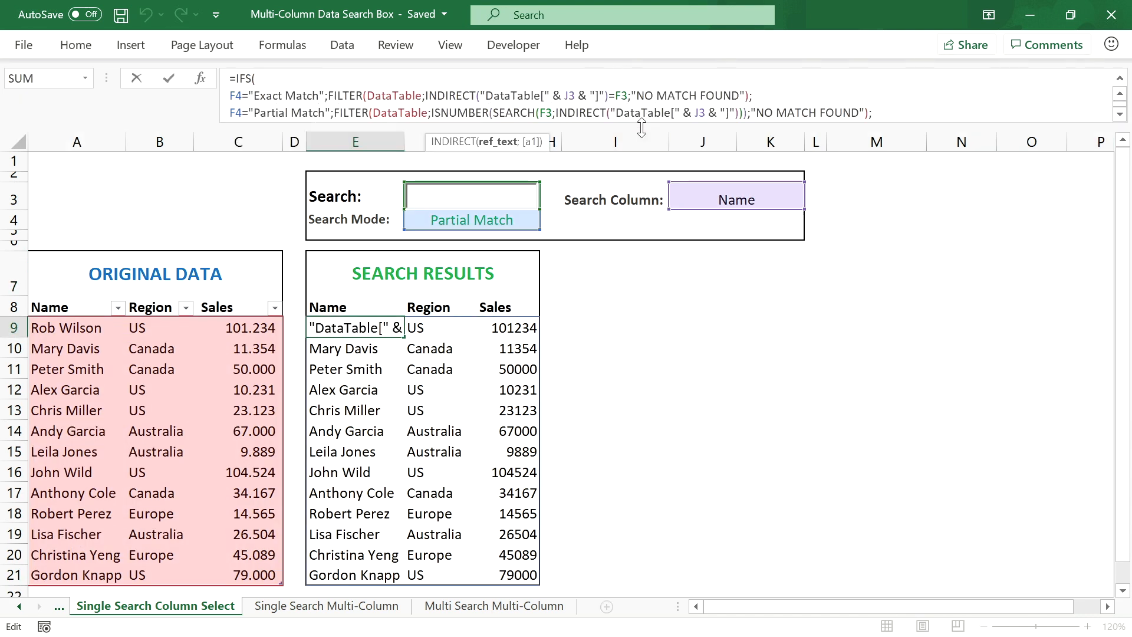
drag(641, 128, 641, 144)
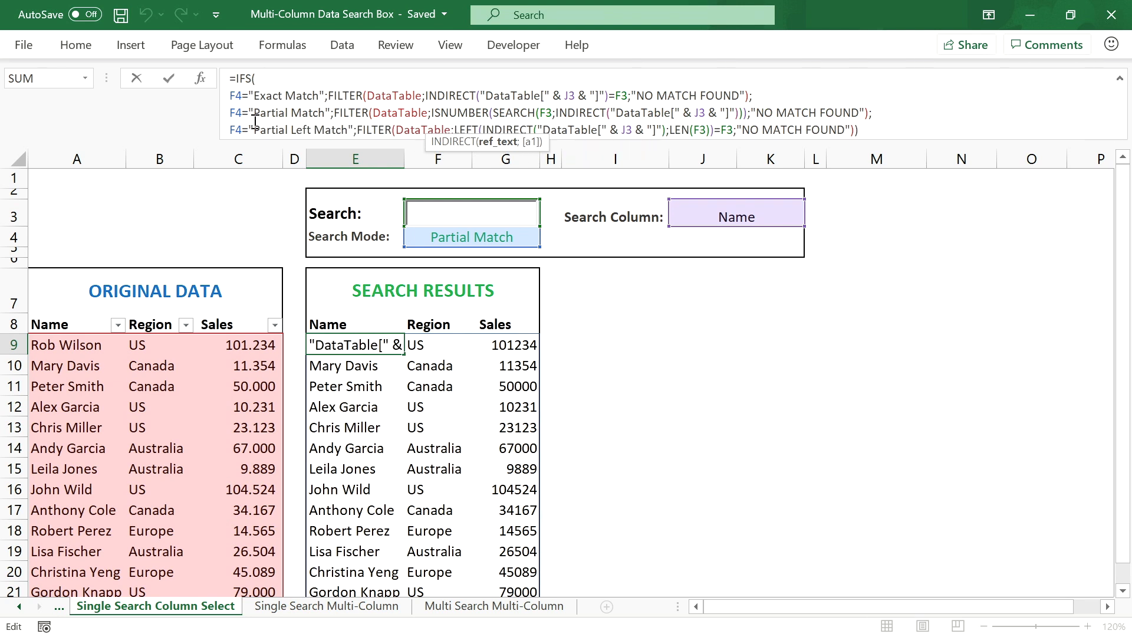
key(Return)
click(1119, 78)
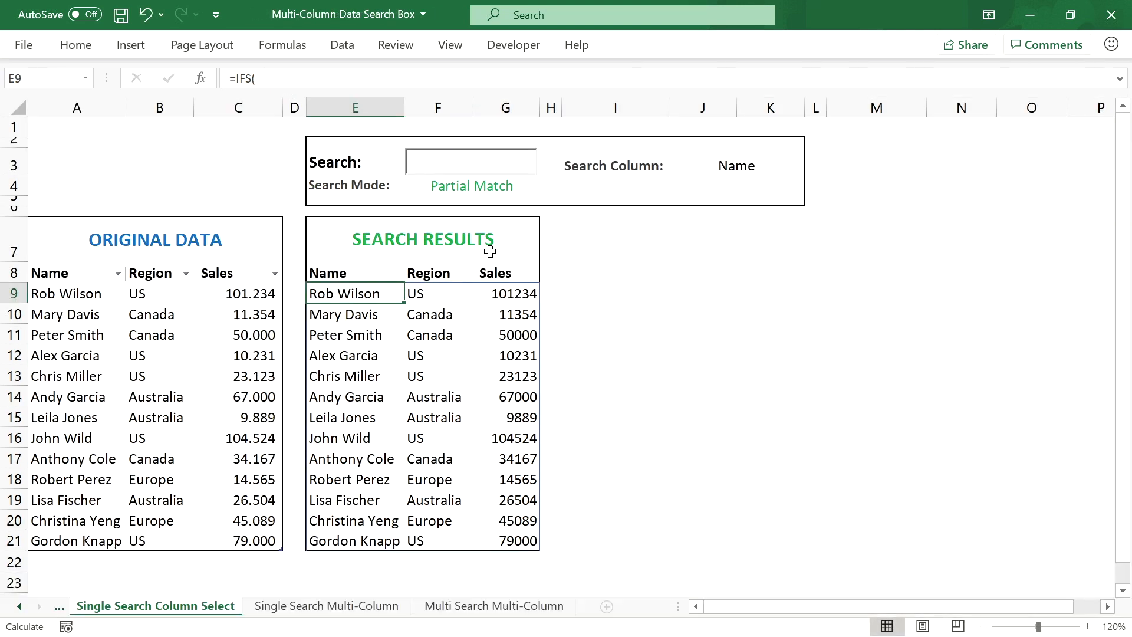
Test the Partial Match search on the Name column with a short first name, then replace it with "wil".
click(494, 165)
text(rob)
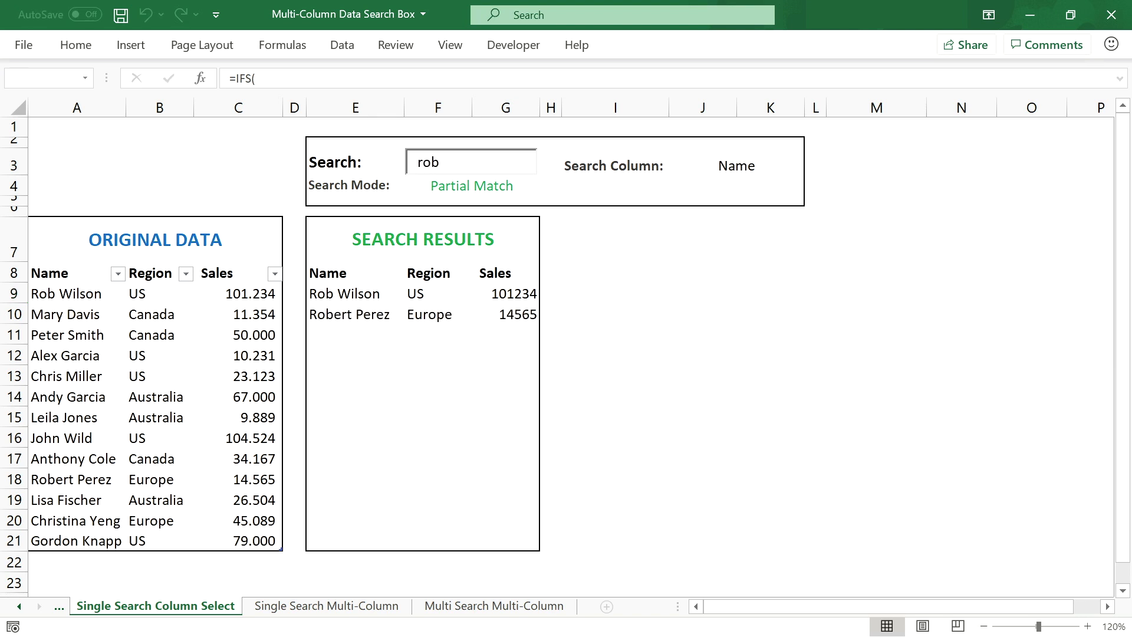
key(BackSpace)
key(BackSpace)
key(BackSpace)
text(wil)
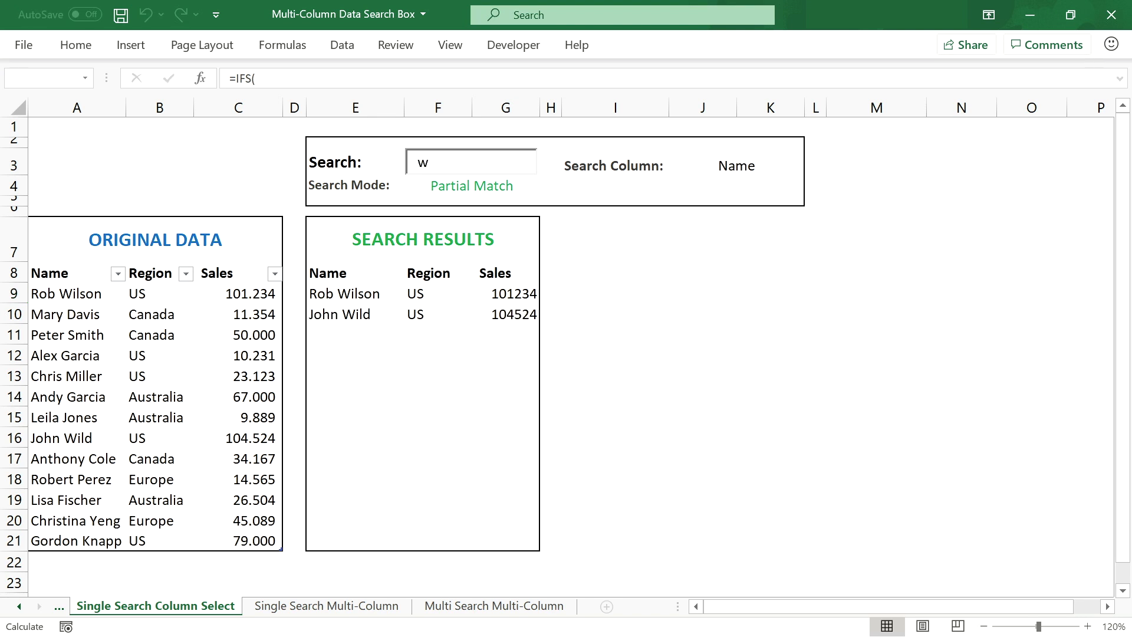
Switch the Search Mode to Partial Left Match and replace the search term with "r".
click(475, 183)
click(547, 187)
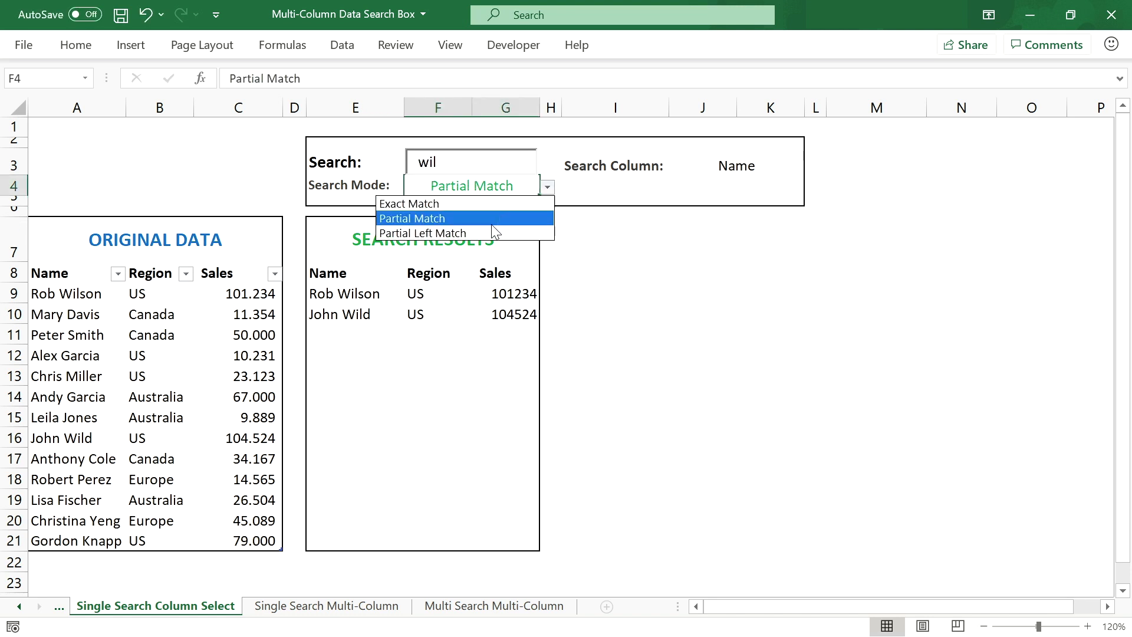
click(519, 232)
click(474, 160)
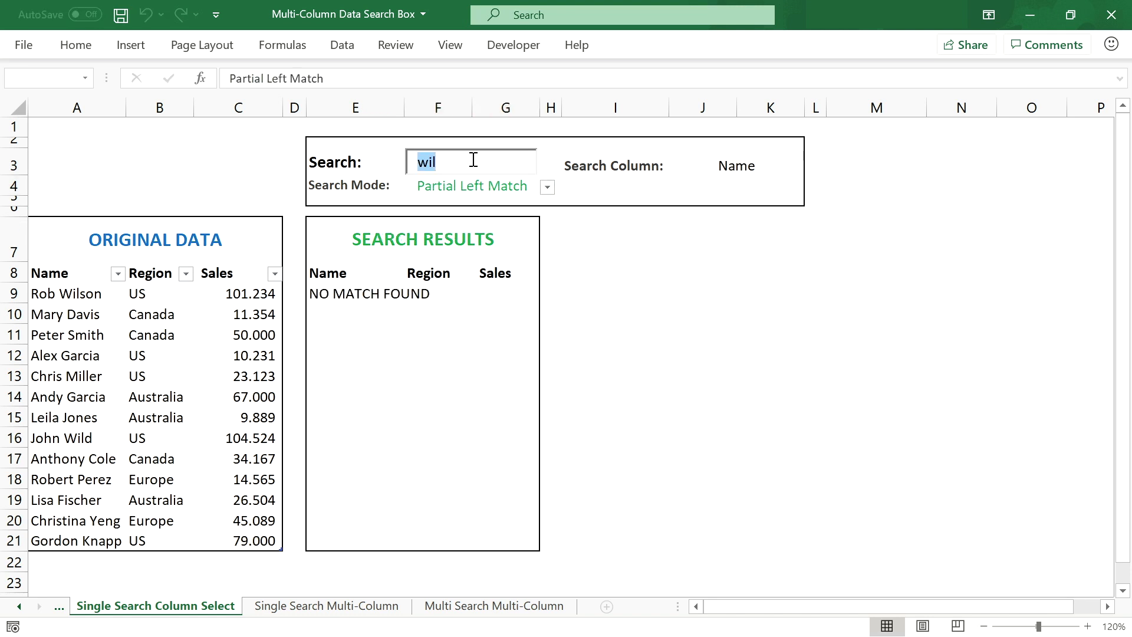
text(r)
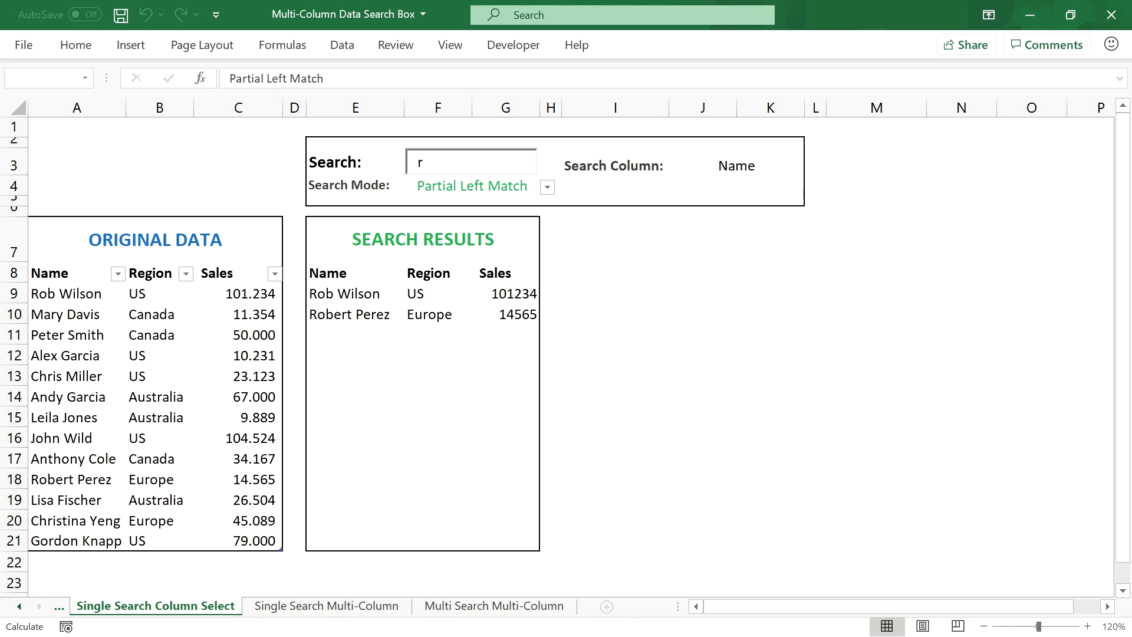
Switch the Search Mode to Exact Match and complete the search term to a full name from the table.
click(547, 187)
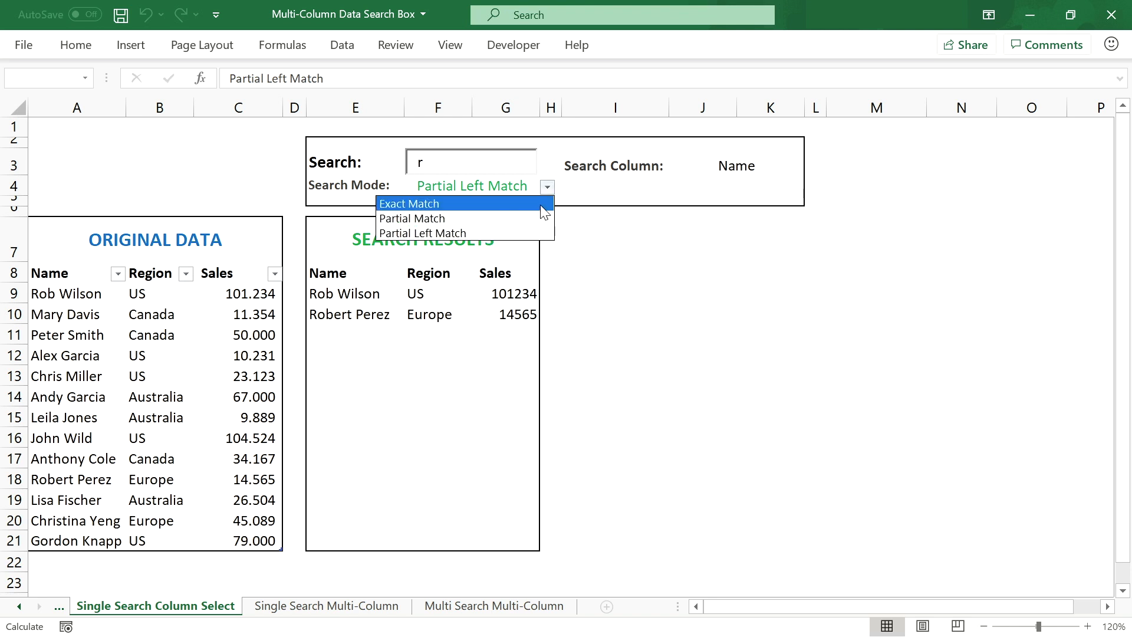
click(541, 205)
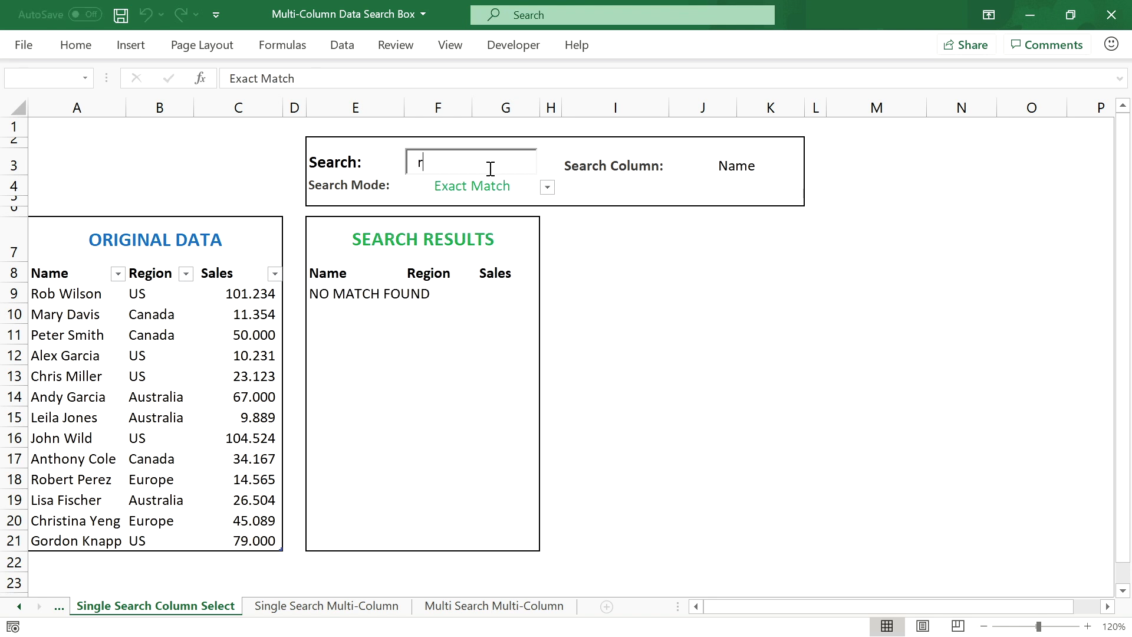
text(ob wilson)
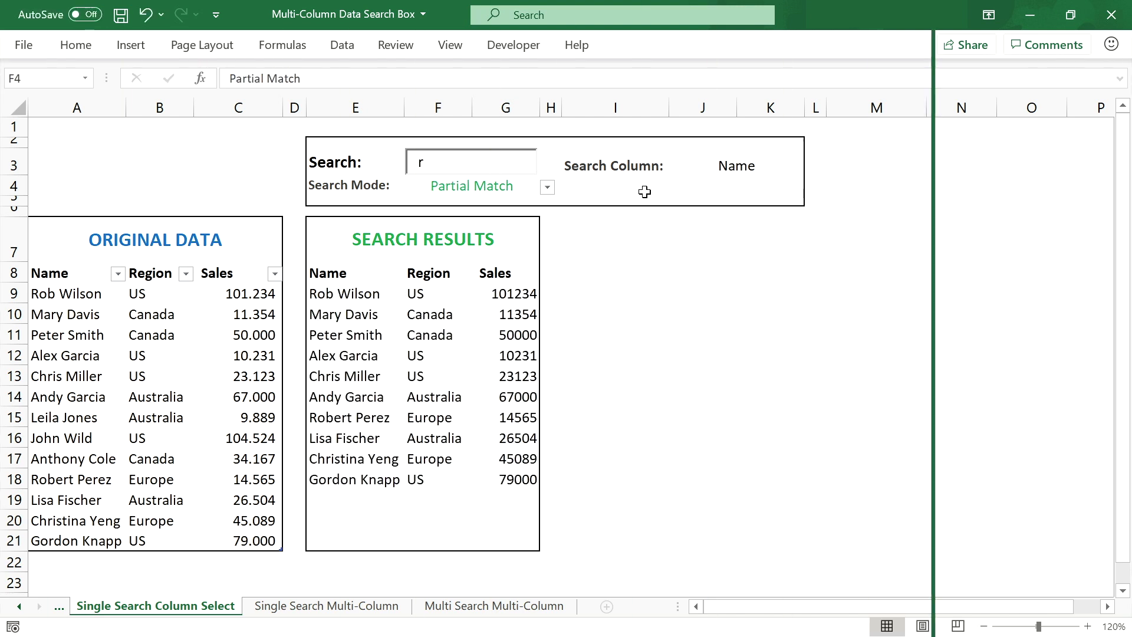
Set the Search Column in J3 to Region.
click(740, 168)
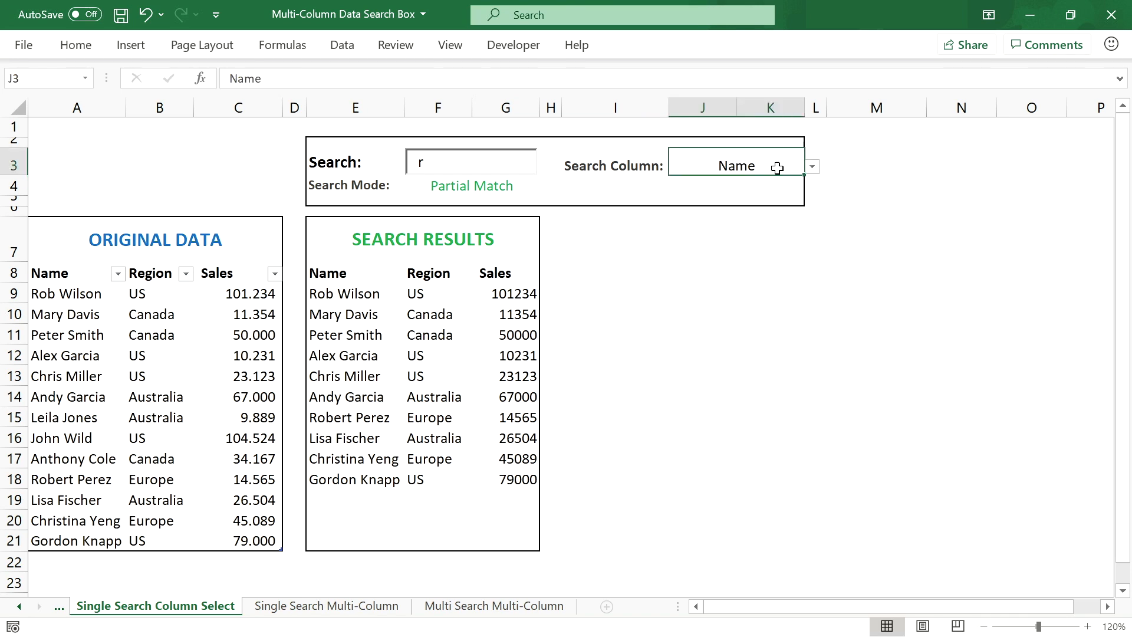
click(813, 167)
click(759, 198)
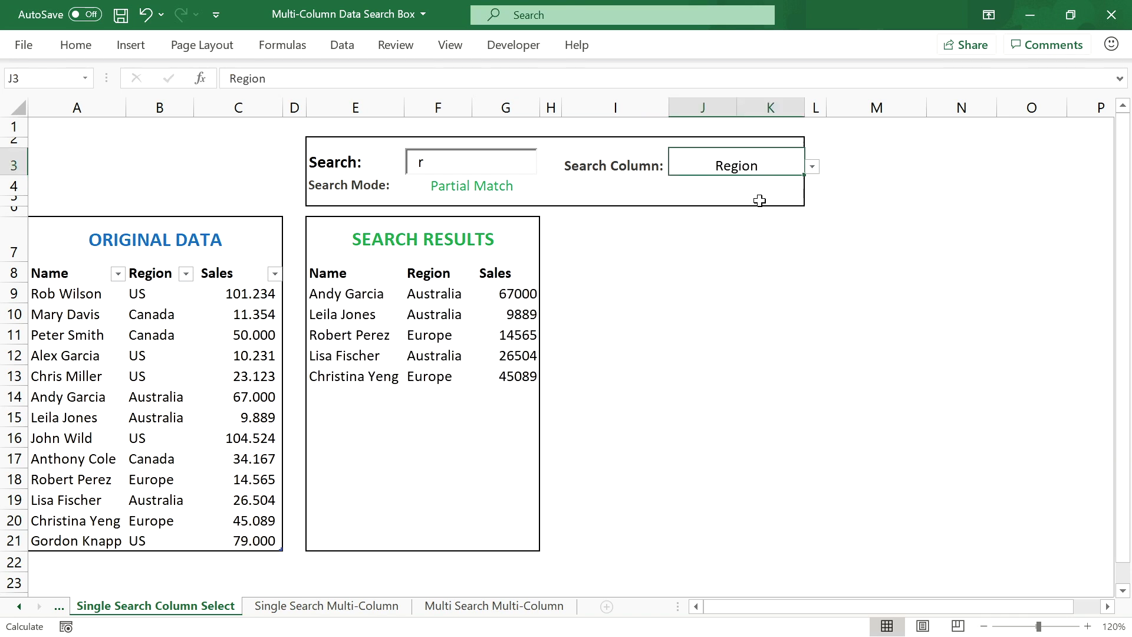
Search for "c" in Partial Match mode on the Single Search Multi-Column sheet.
click(812, 171)
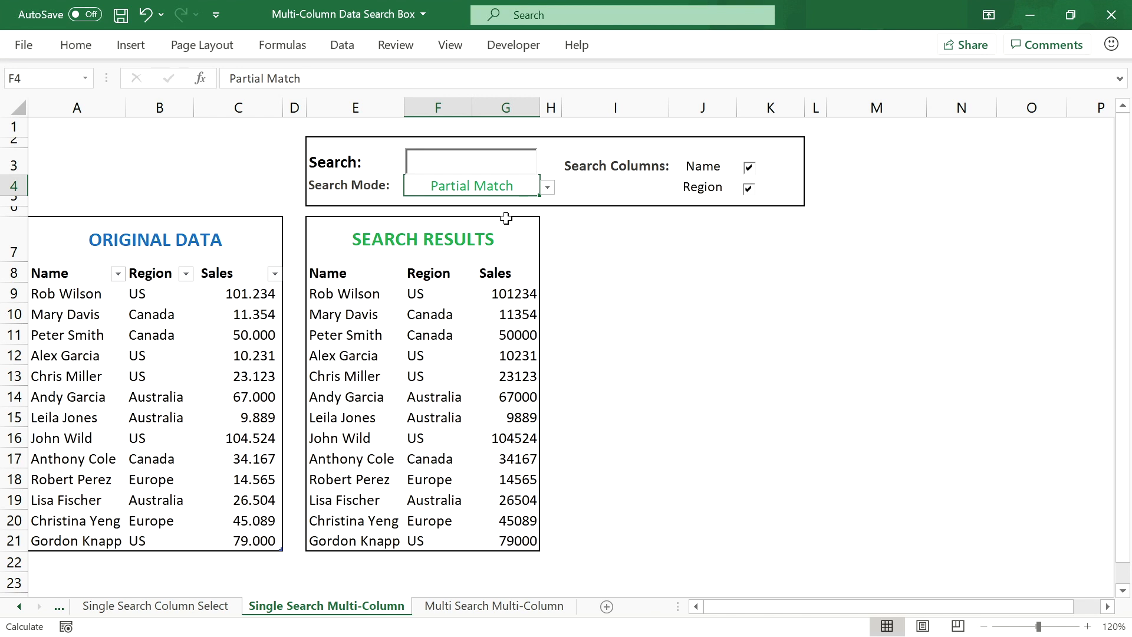
click(548, 188)
click(522, 217)
click(369, 289)
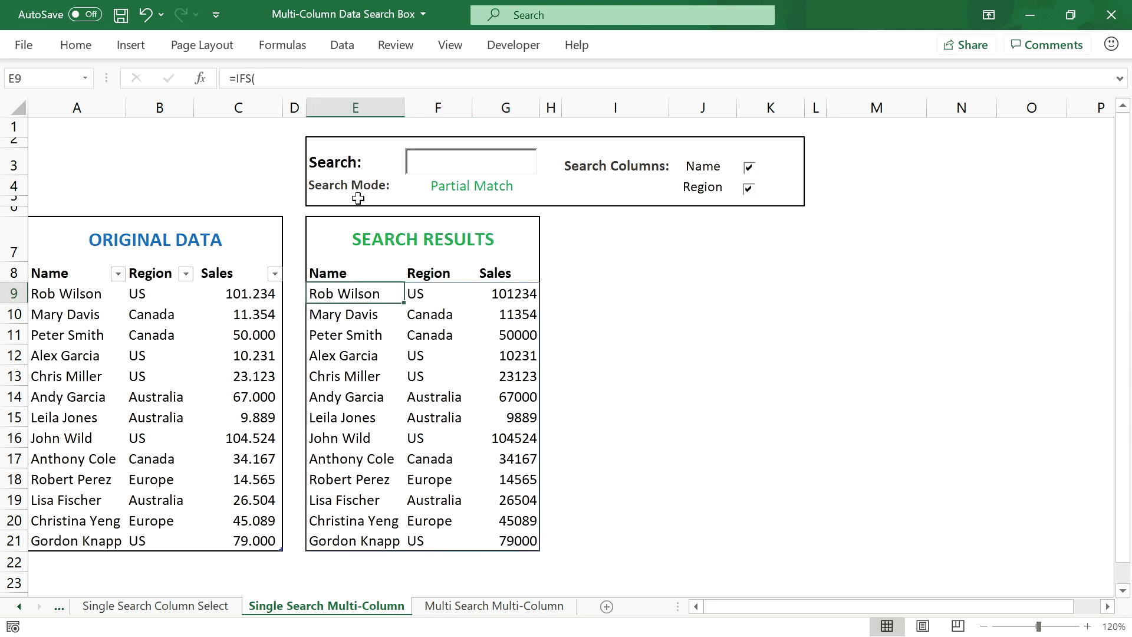
click(457, 164)
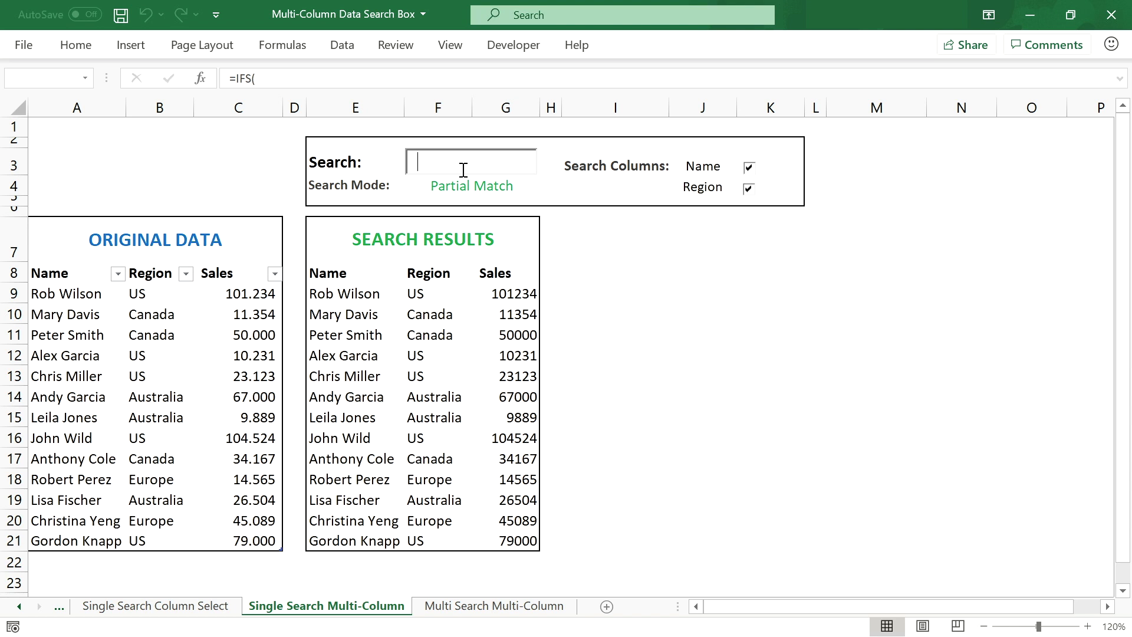
text(c)
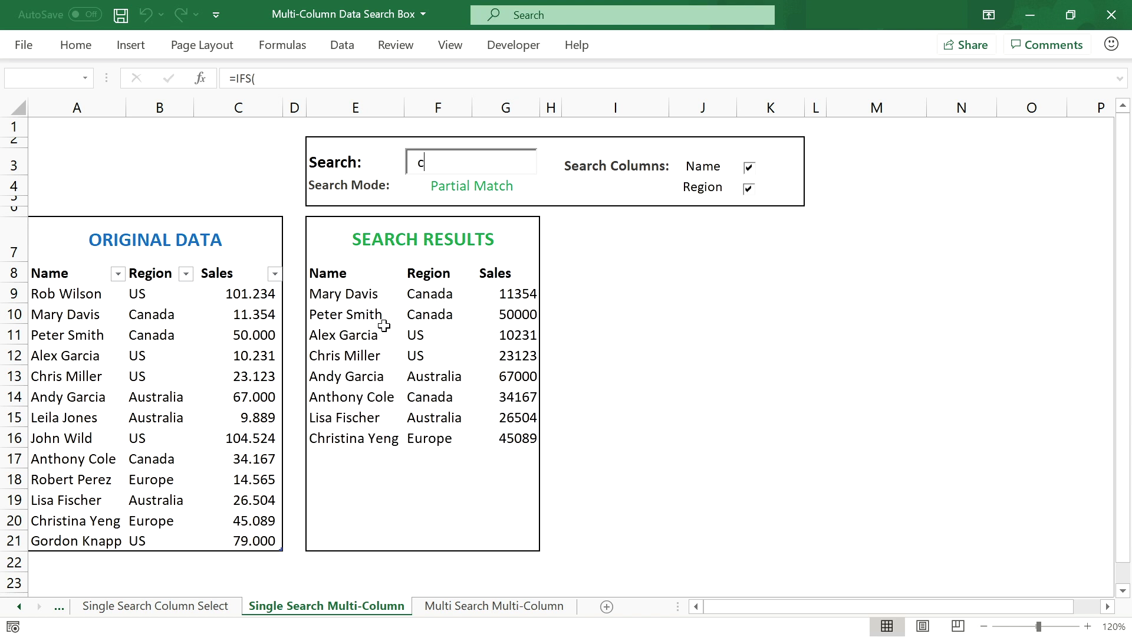
Set the Search Mode in F4 to Partial Left Match.
click(533, 185)
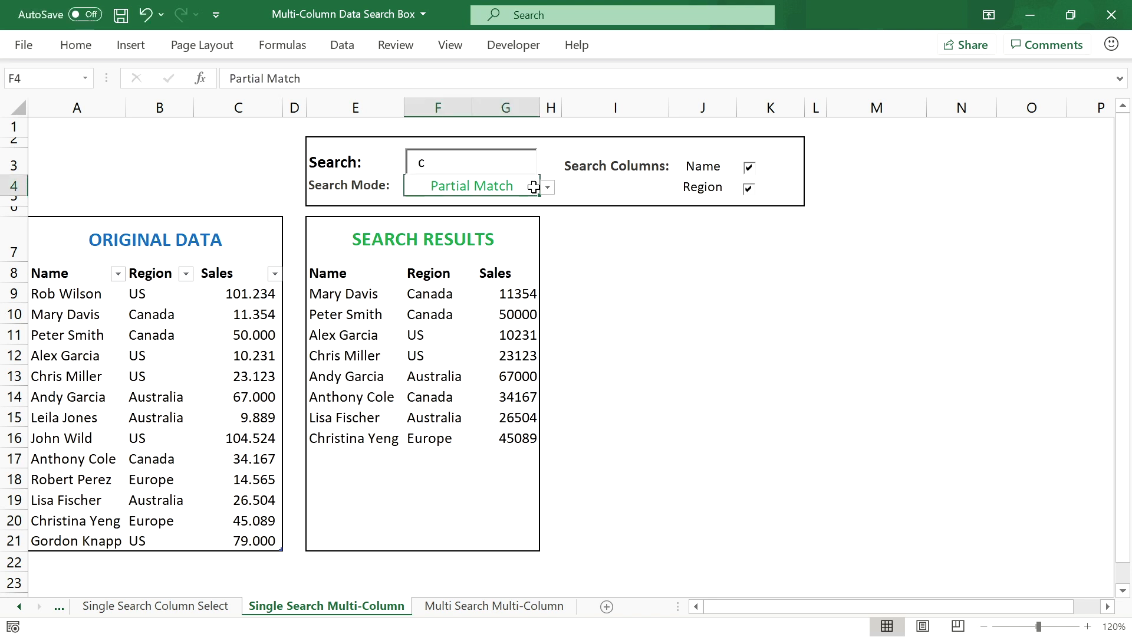
click(547, 187)
click(521, 228)
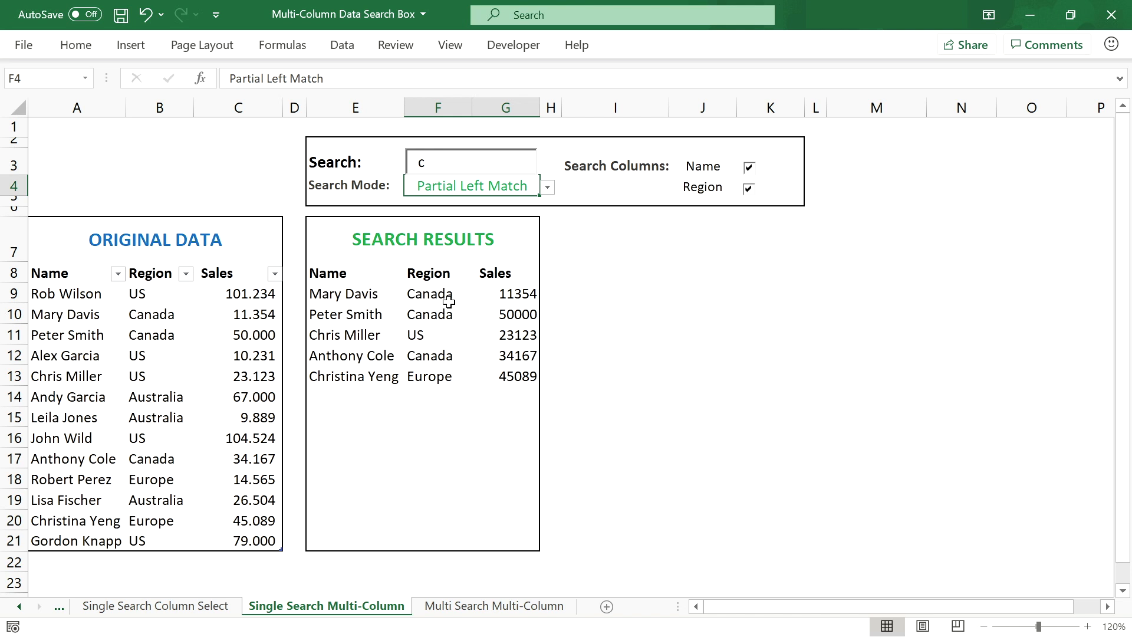
Restrict the search to the Region column, and switch it to the Name column instead.
click(749, 170)
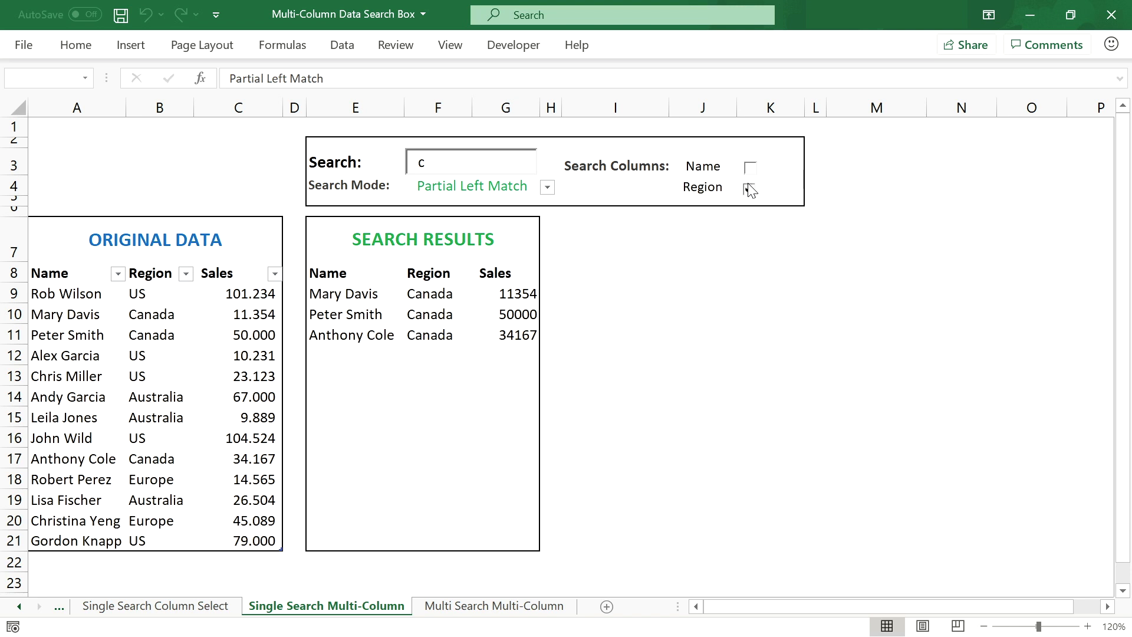
click(748, 168)
click(748, 189)
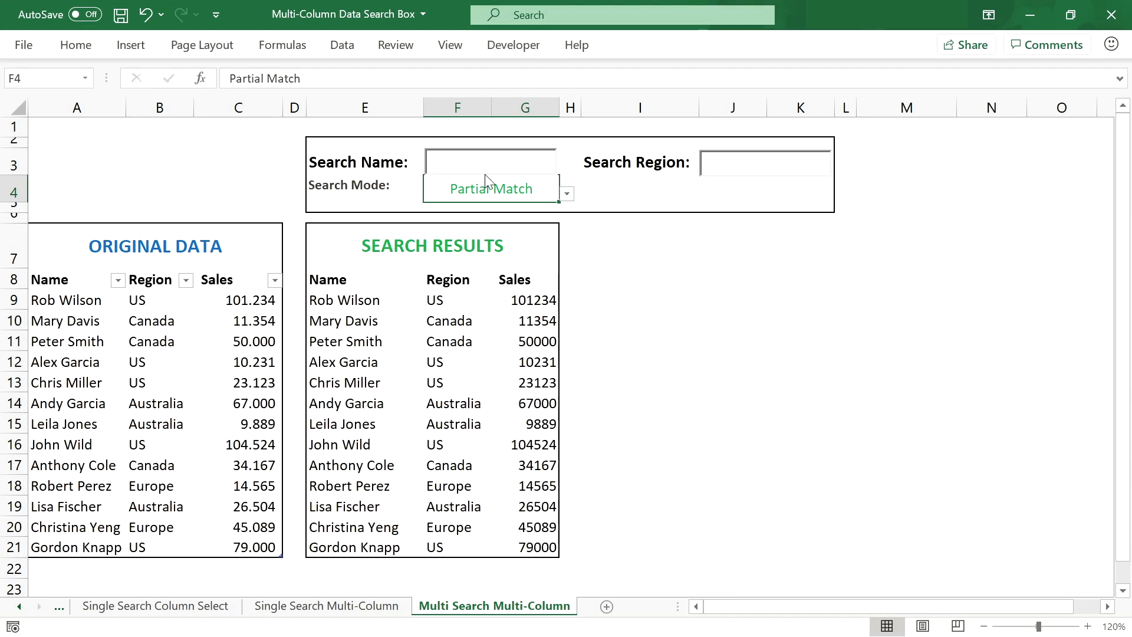
On the Multi Search Multi-Column sheet, search Name for "c" and Region for "u", and set the Search Mode to Partial Left Match.
click(481, 169)
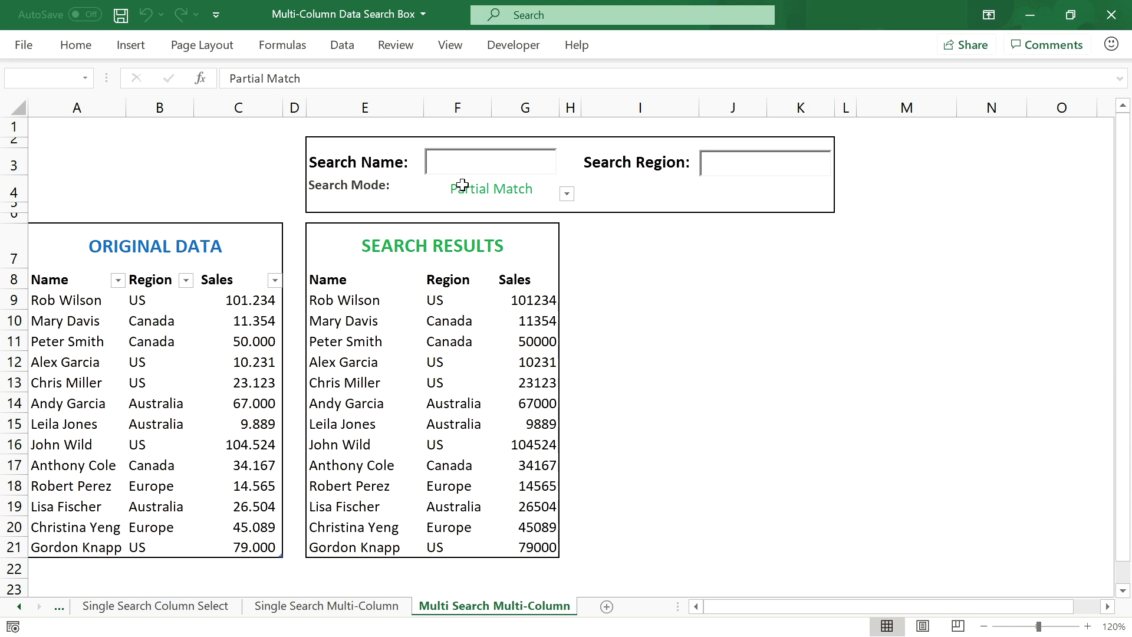
text(c)
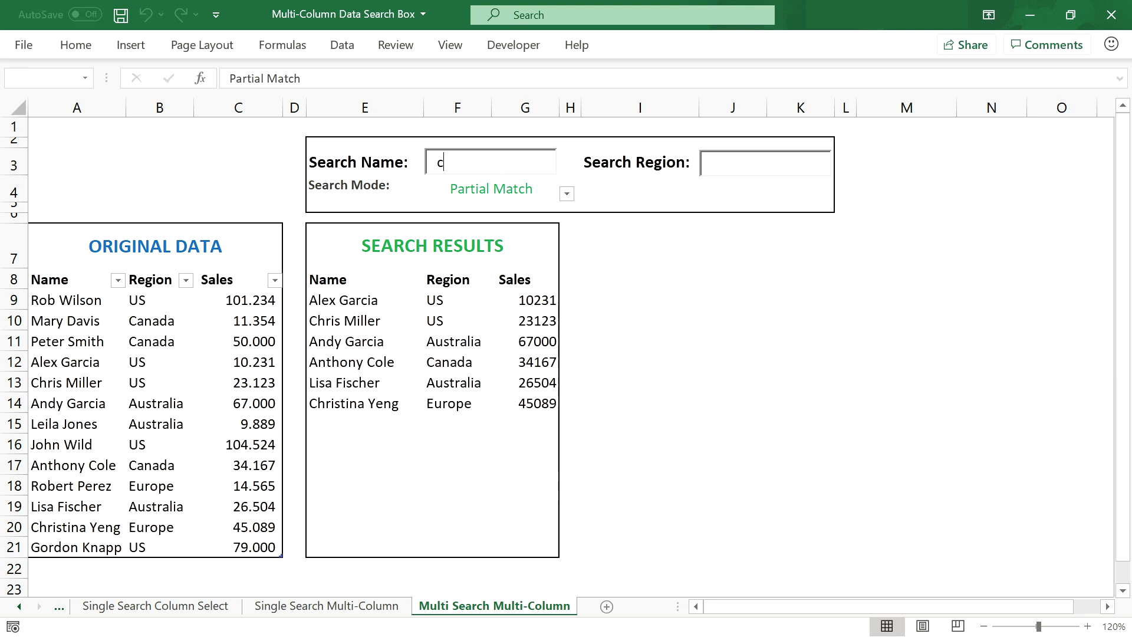
click(724, 161)
text(u)
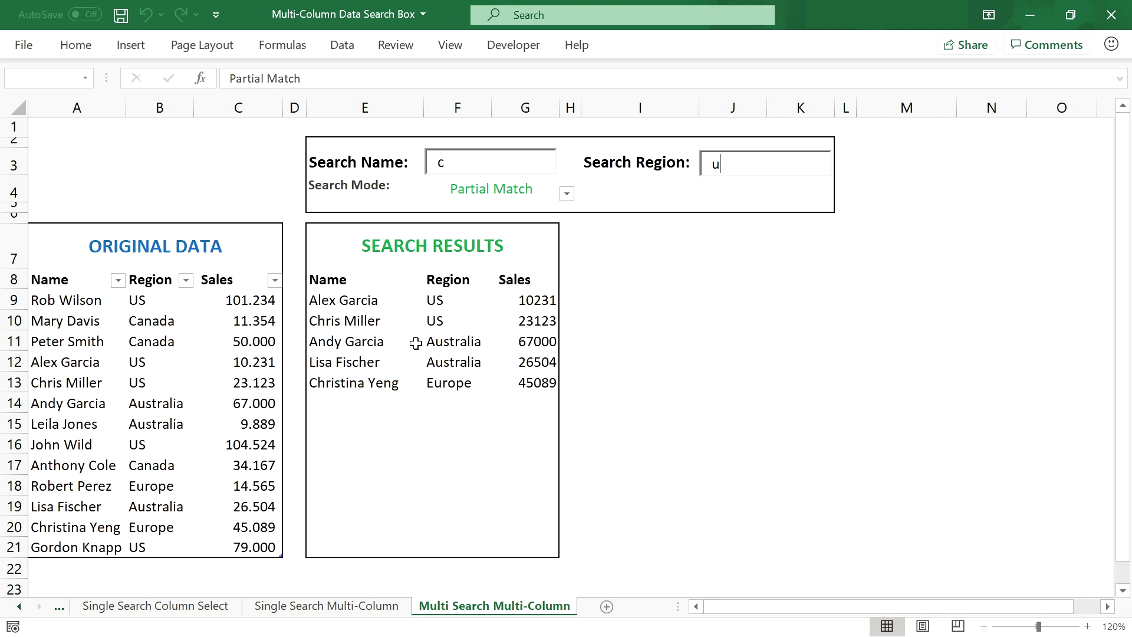
click(566, 195)
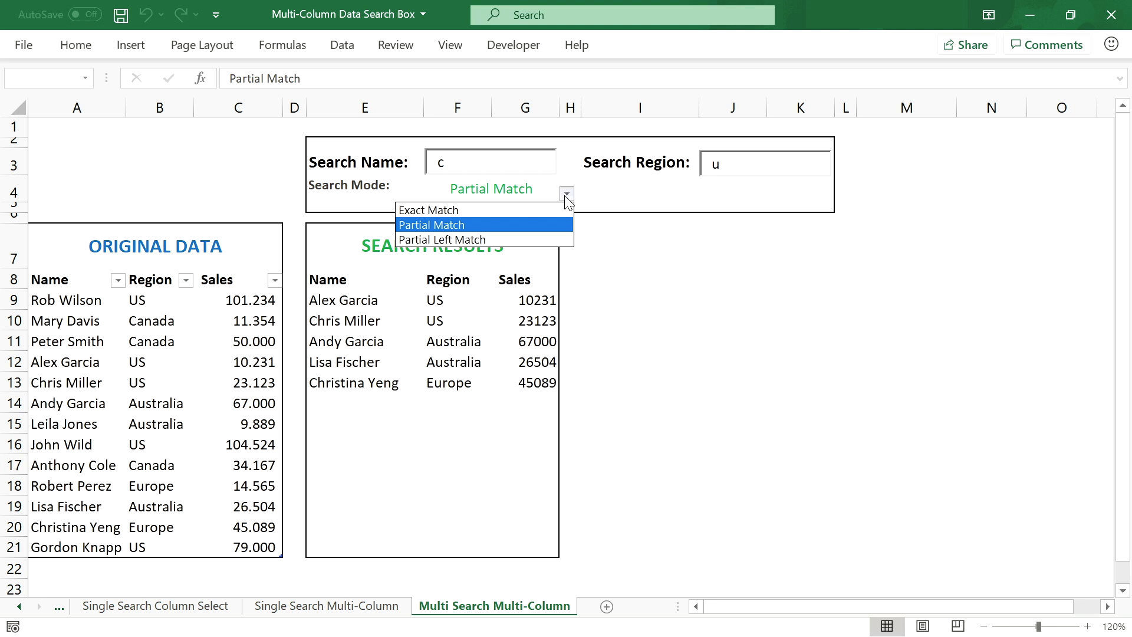
click(522, 240)
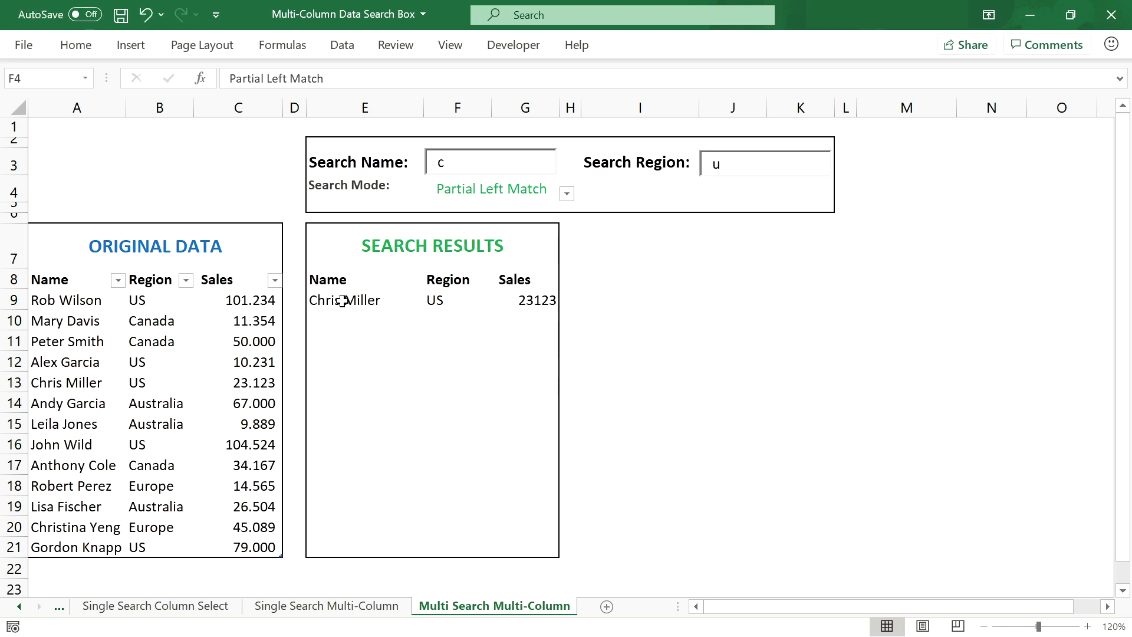